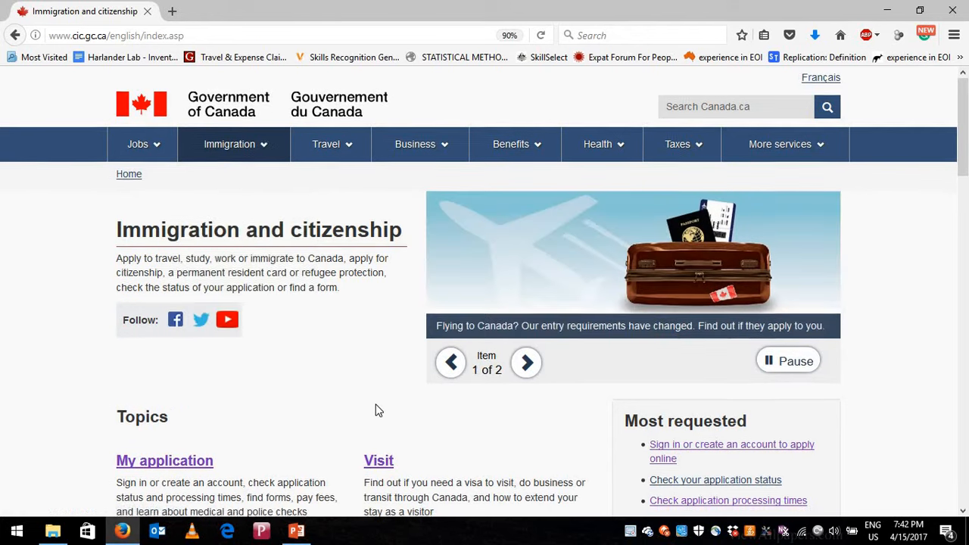
- Show the Immigration menu's topics, such as Immigrate, Work and Study, from the top navigation
scroll(376, 409, down, 5)
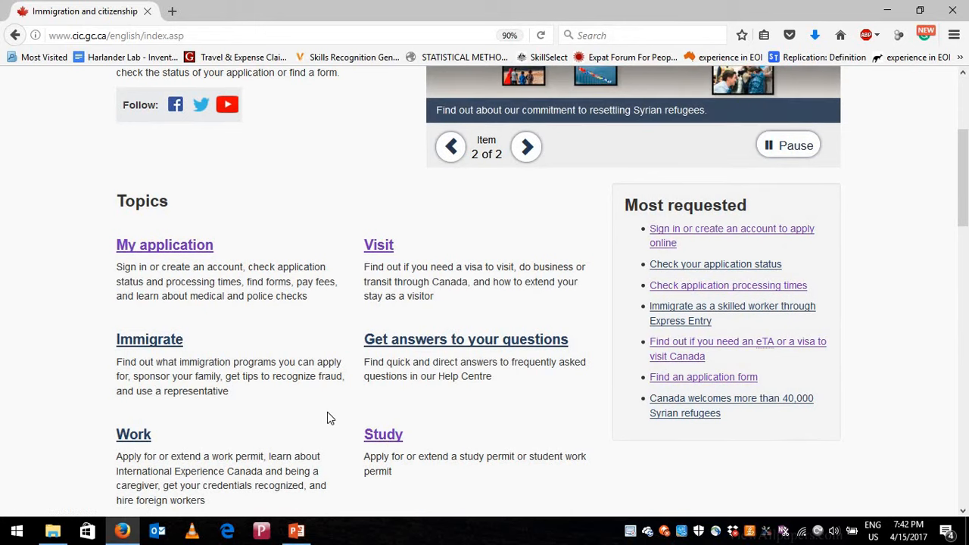
scroll(327, 412, up, 5)
scroll(360, 430, down, 3)
scroll(360, 429, down, 3)
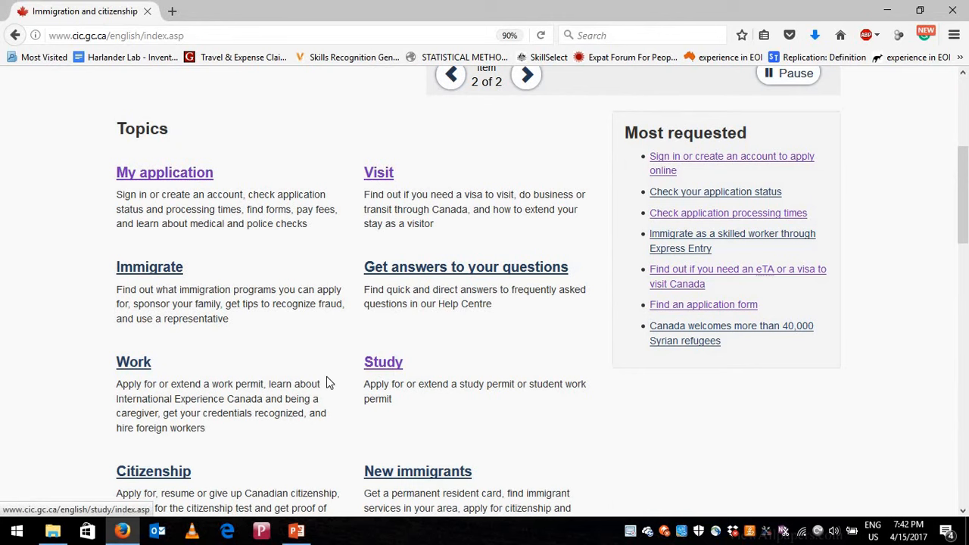
scroll(327, 376, up, 5)
click(235, 146)
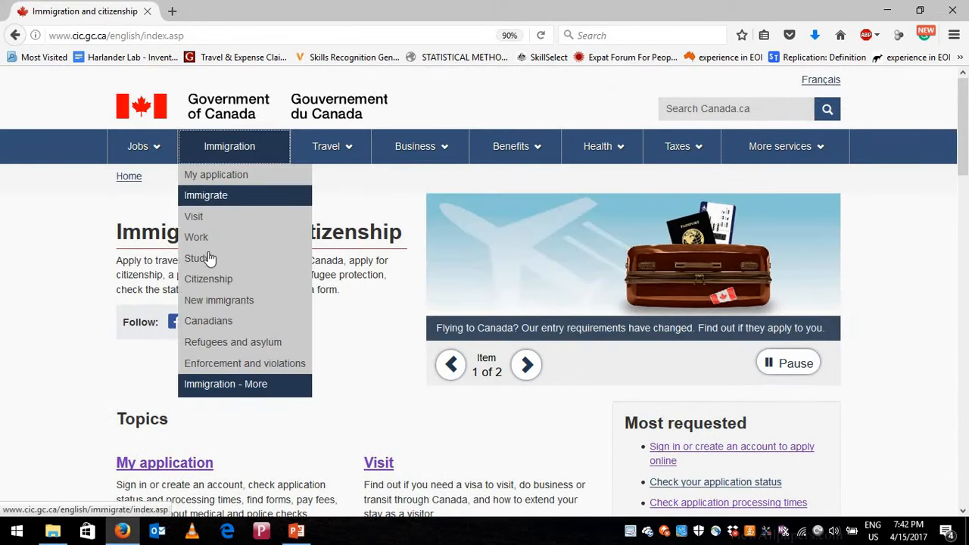
- Go from Study in Canada through 'Get a study permit' to the Apply—Study permits page
click(273, 259)
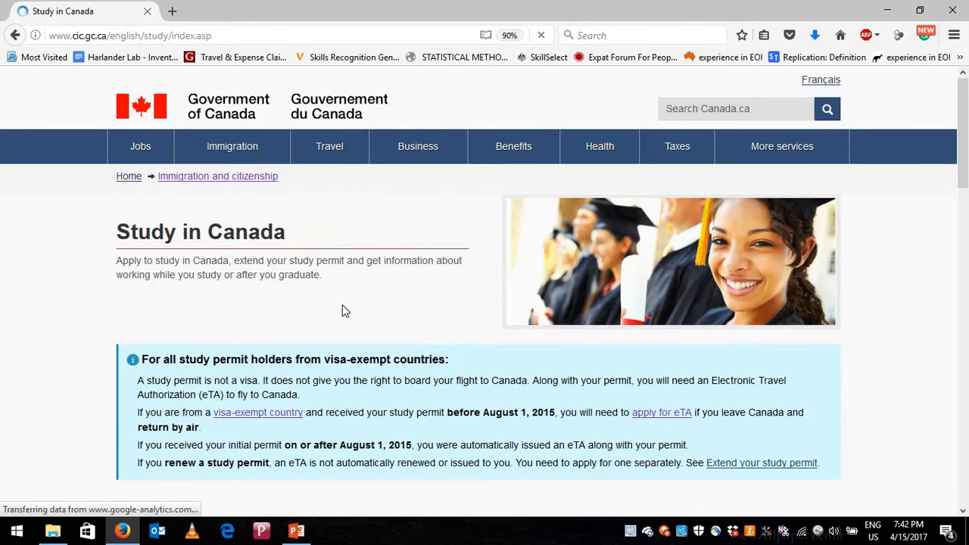
scroll(342, 310, down, 2)
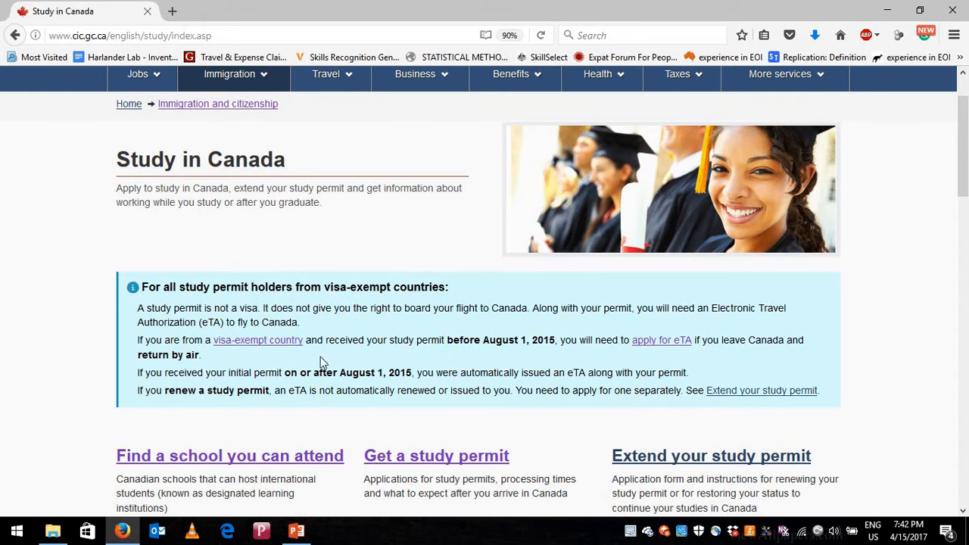
scroll(373, 333, down, 4)
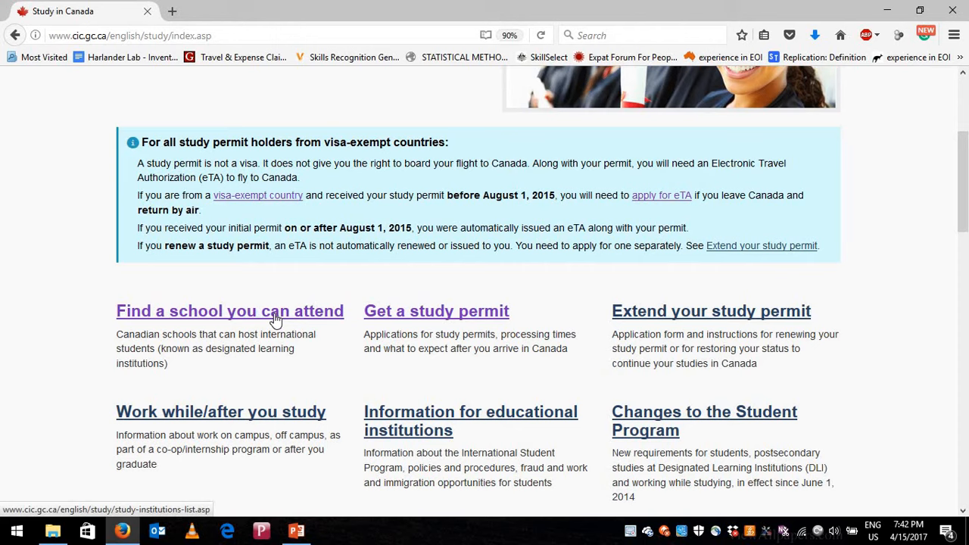
click(435, 316)
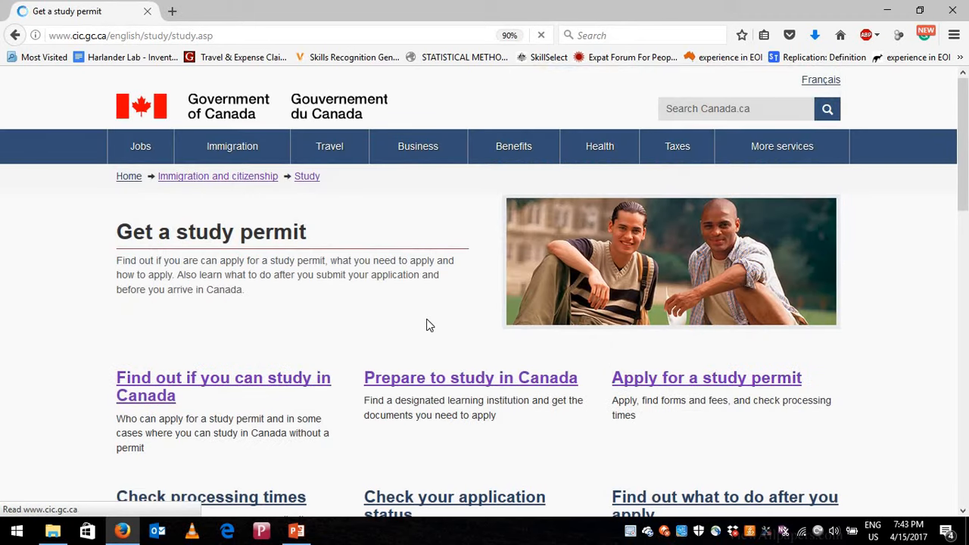
scroll(177, 346, down, 2)
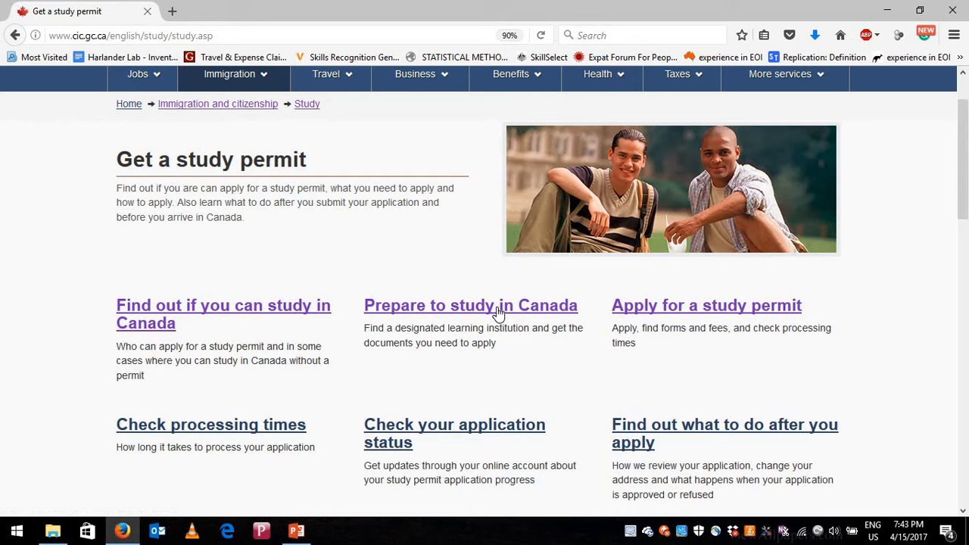
click(706, 309)
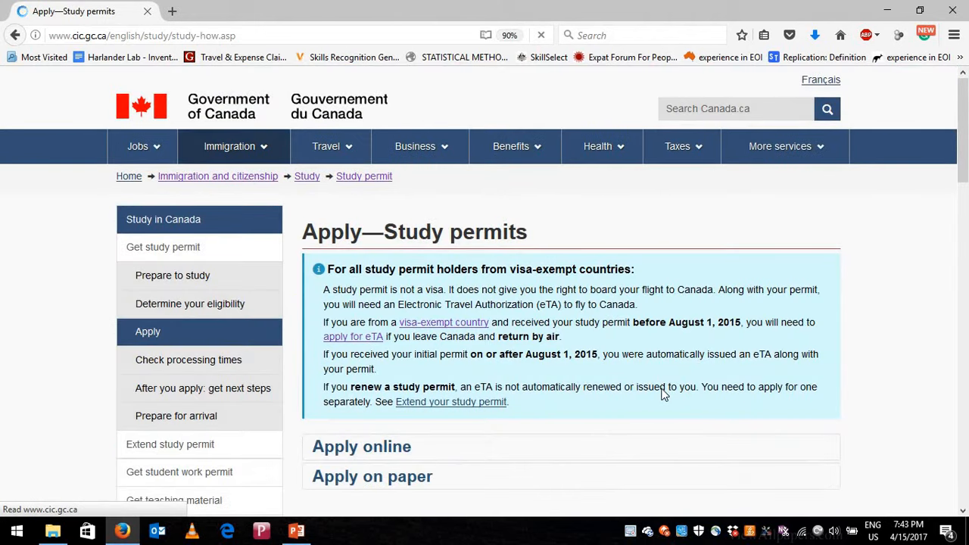
- Expand the Apply online section to show its eligibility and apply link
scroll(662, 390, down, 2)
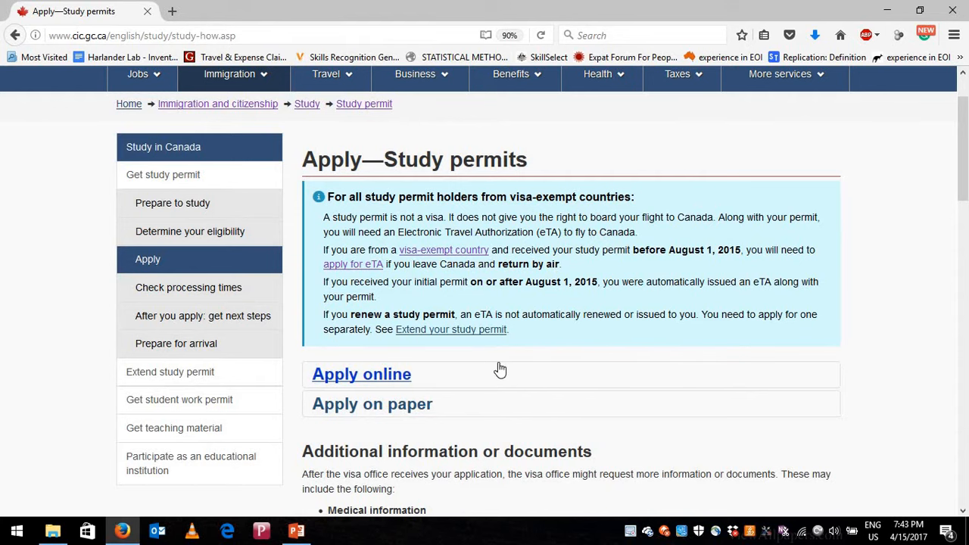
scroll(424, 300, down, 1)
scroll(424, 300, down, 1)
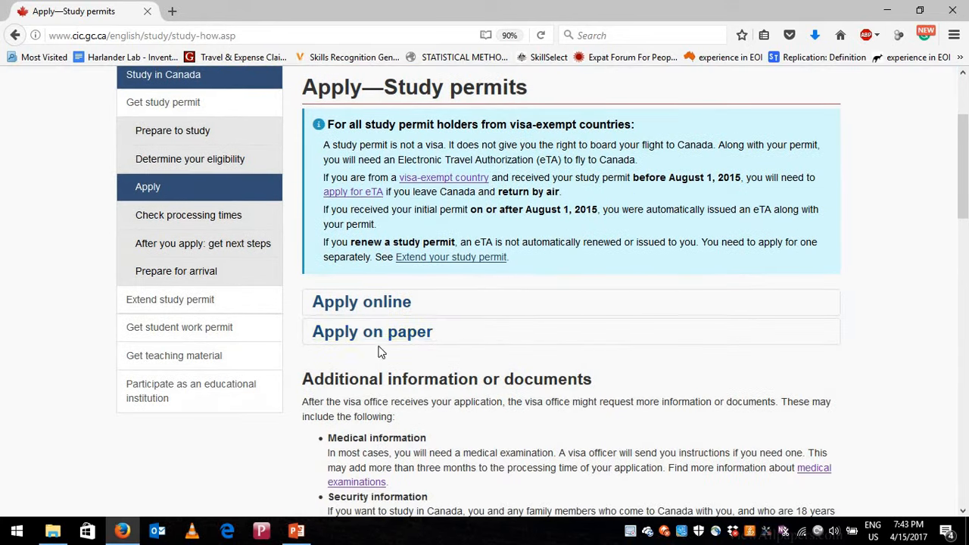
click(388, 303)
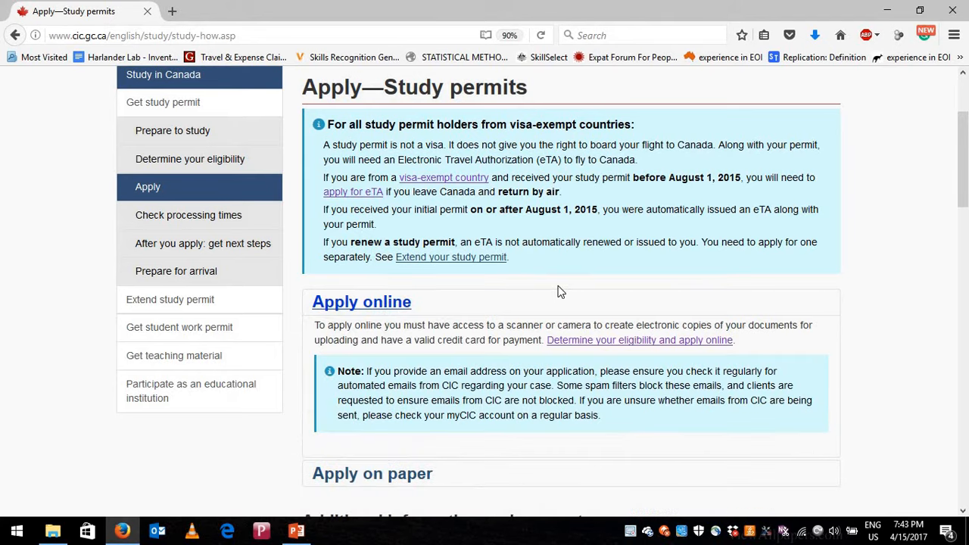
scroll(573, 307, down, 2)
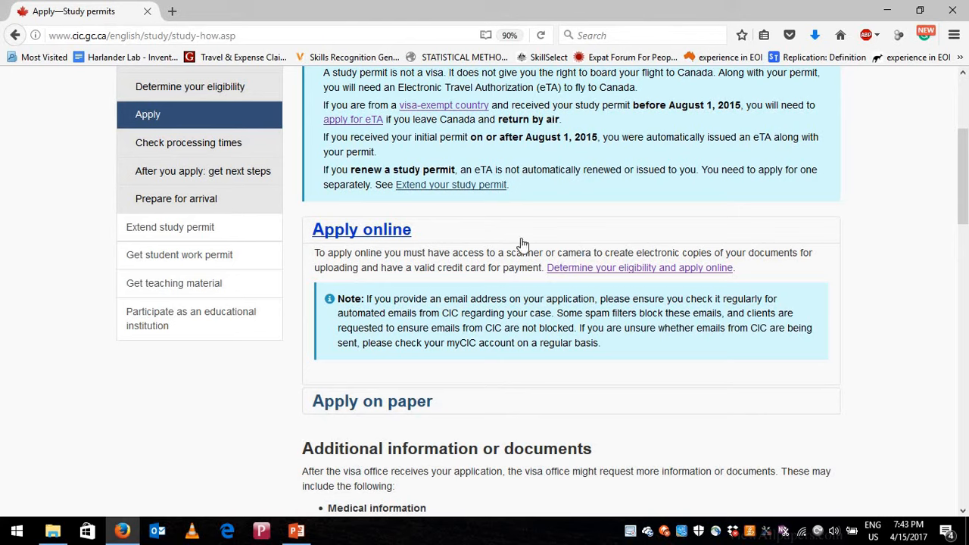
- Follow 'Determine your eligibility and apply online' and start the 'Check your eligibility' questionnaire
click(642, 269)
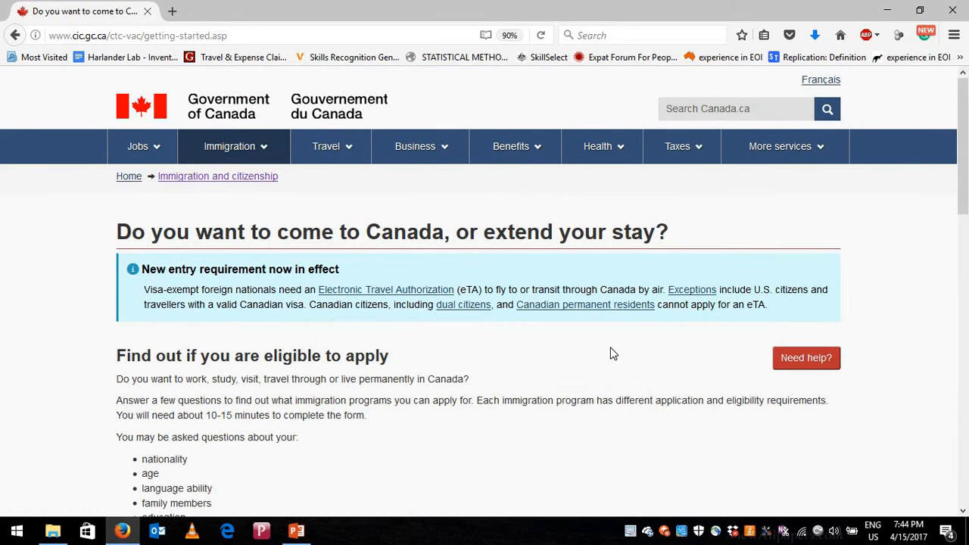
scroll(612, 353, down, 3)
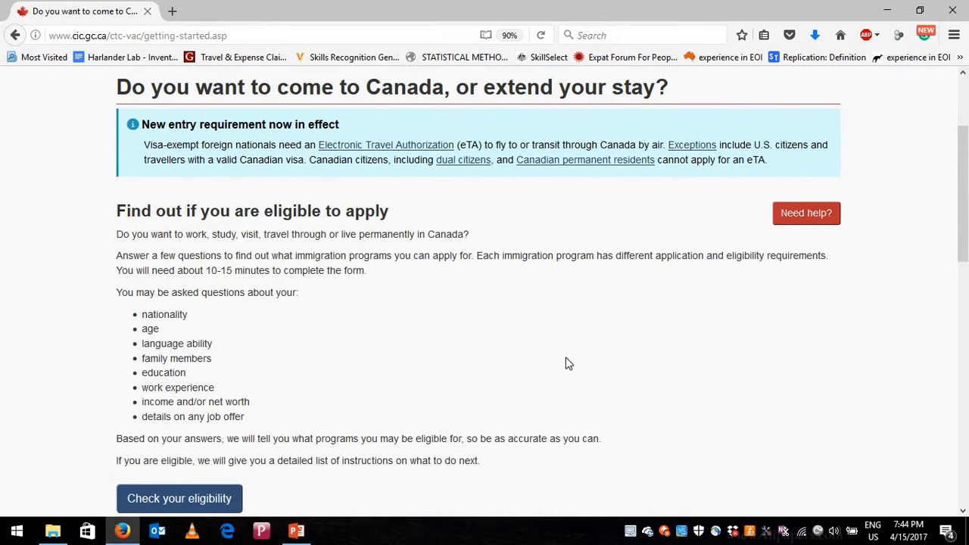
scroll(566, 359, up, 2)
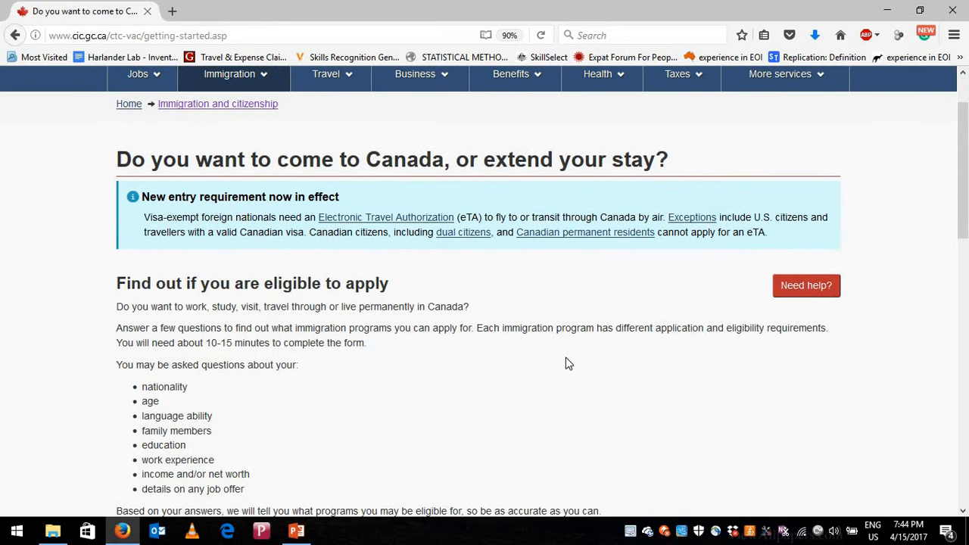
scroll(566, 364, down, 3)
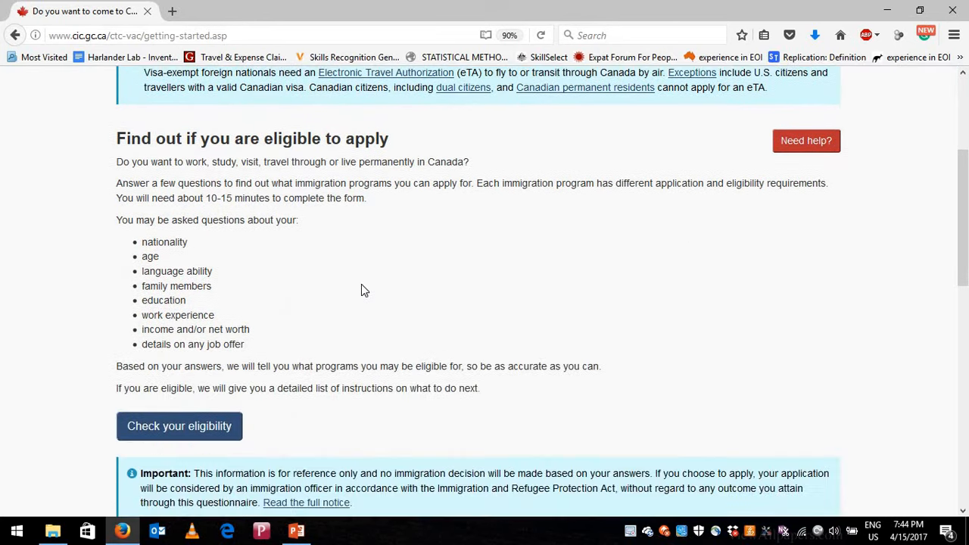
scroll(238, 312, down, 2)
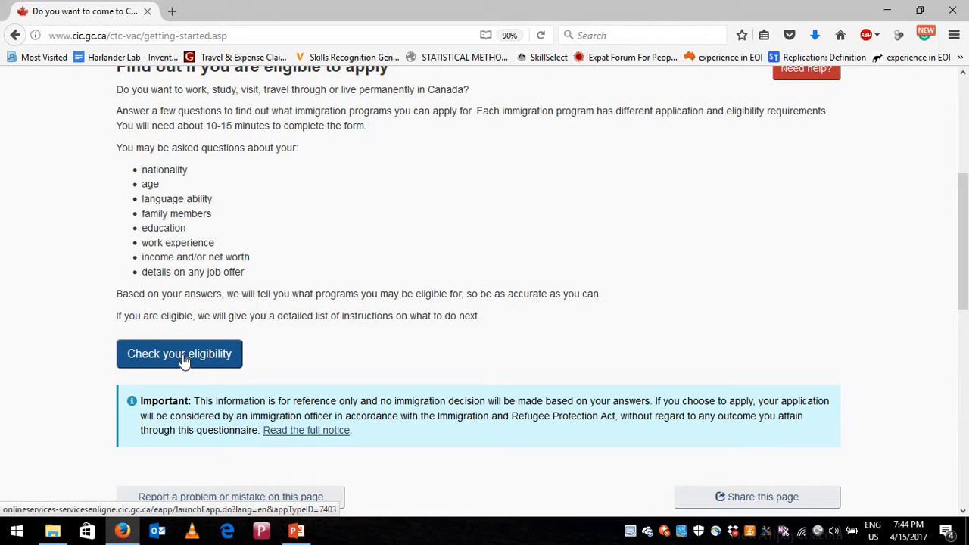
click(182, 360)
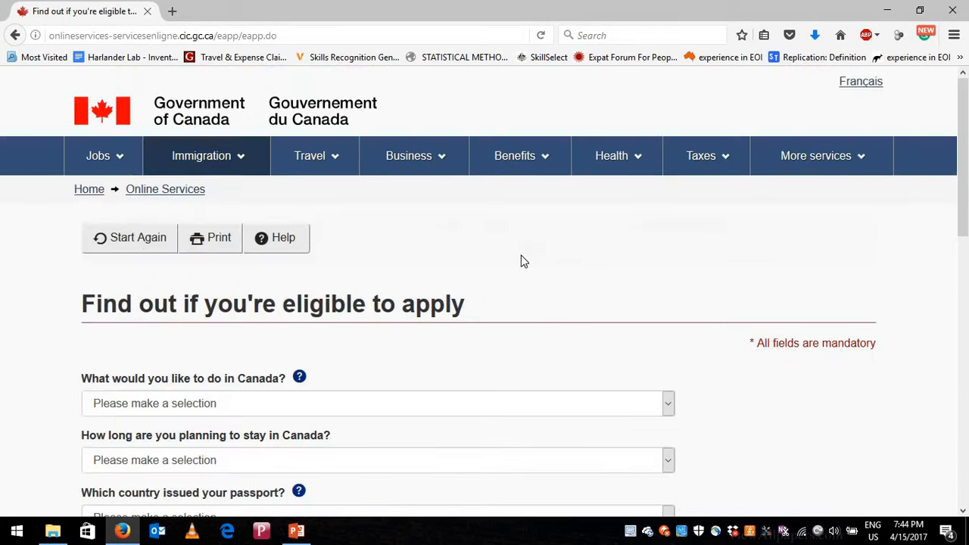
- Choose Study as the purpose and a temporary stay of more than 6 months
scroll(521, 258, down, 3)
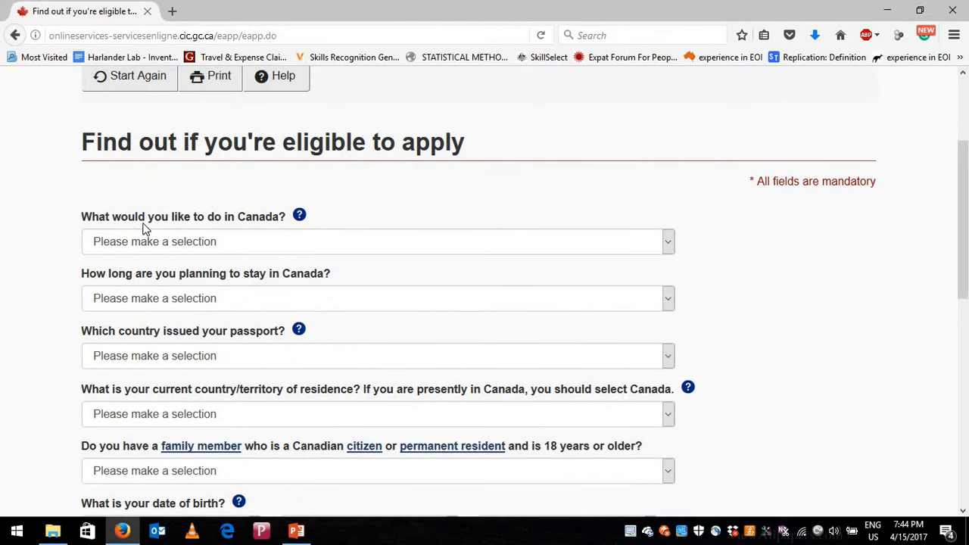
click(247, 243)
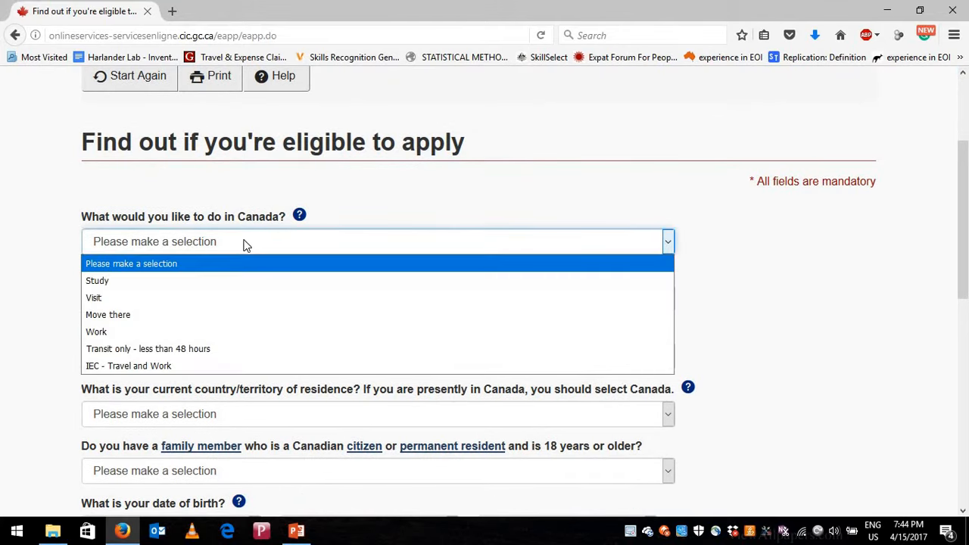
click(189, 280)
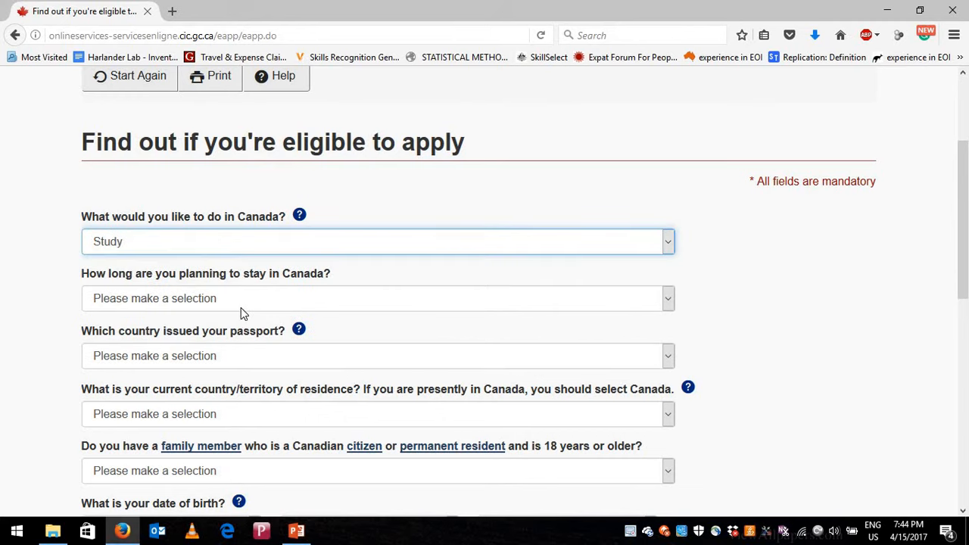
click(240, 303)
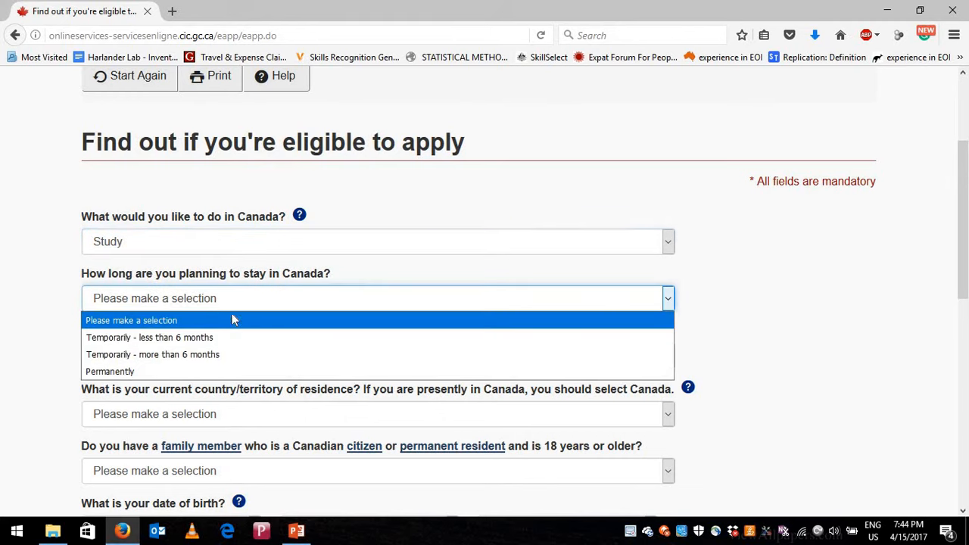
click(184, 362)
scroll(207, 266, down, 2)
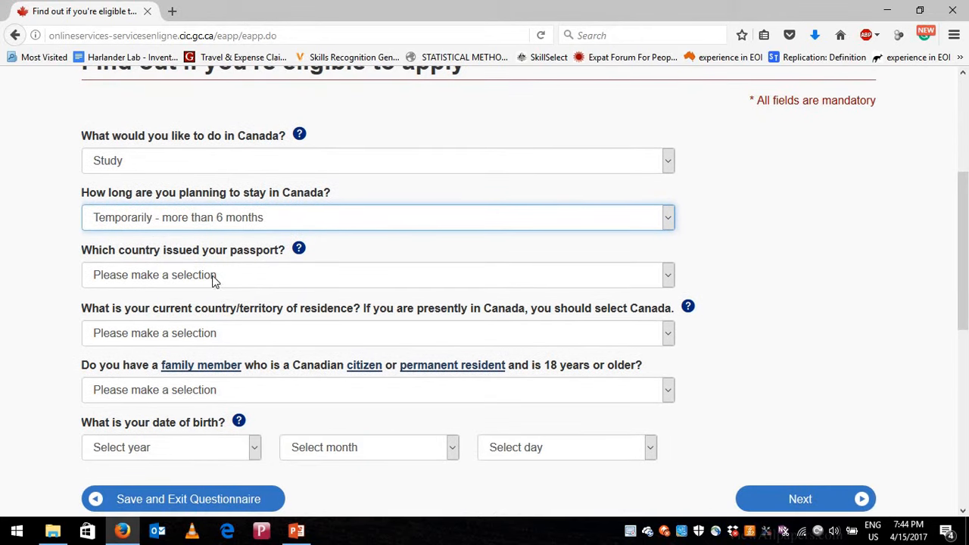
- Set both the passport country and the country of residence to Nepal
click(231, 278)
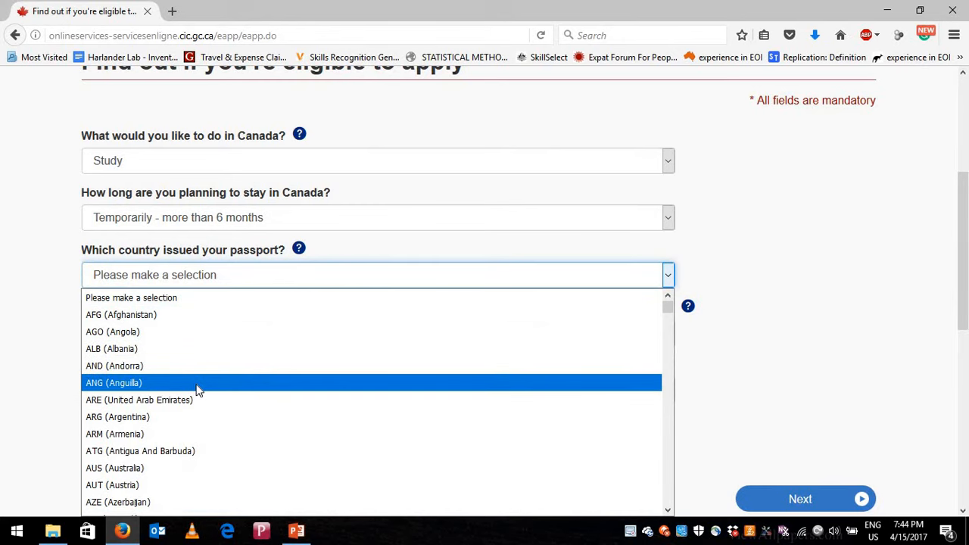
scroll(198, 390, down, 2)
key(n)
key(n)
key(n)
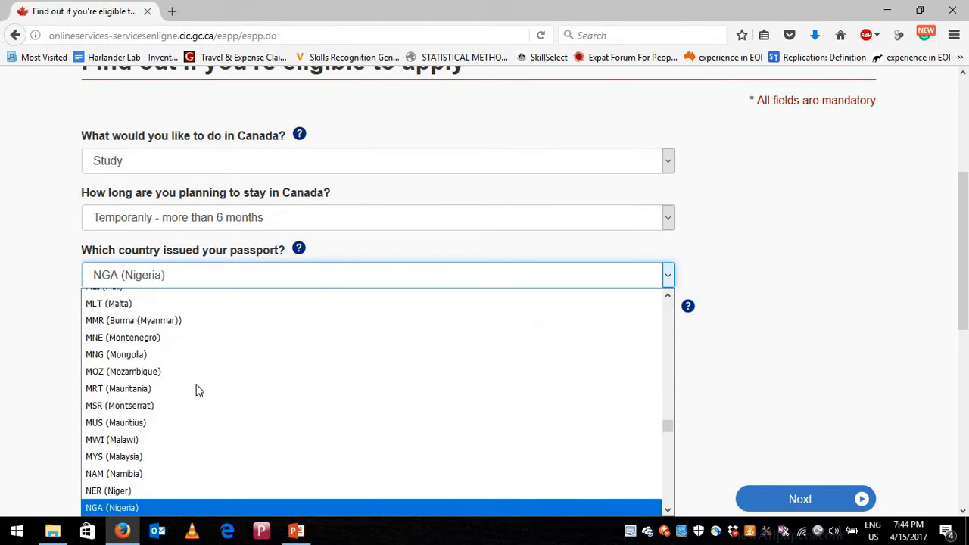
key(n)
key(n)
key(n)
key(n)
key(n)
key(Up)
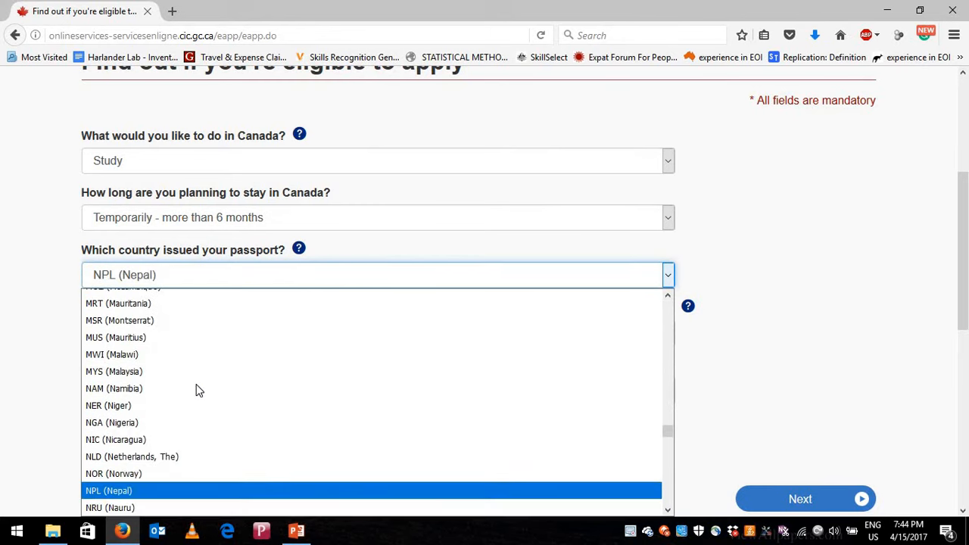
key(Return)
scroll(325, 217, down, 2)
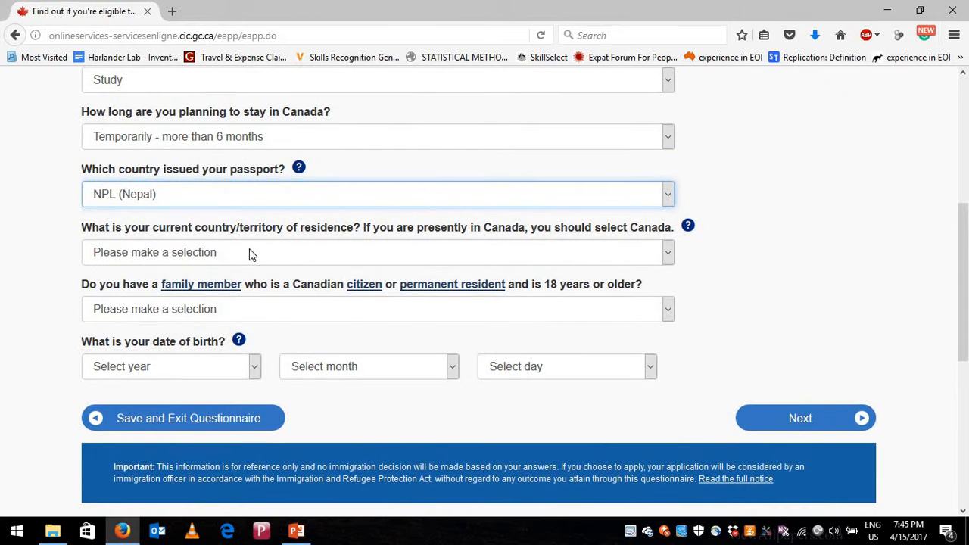
click(287, 262)
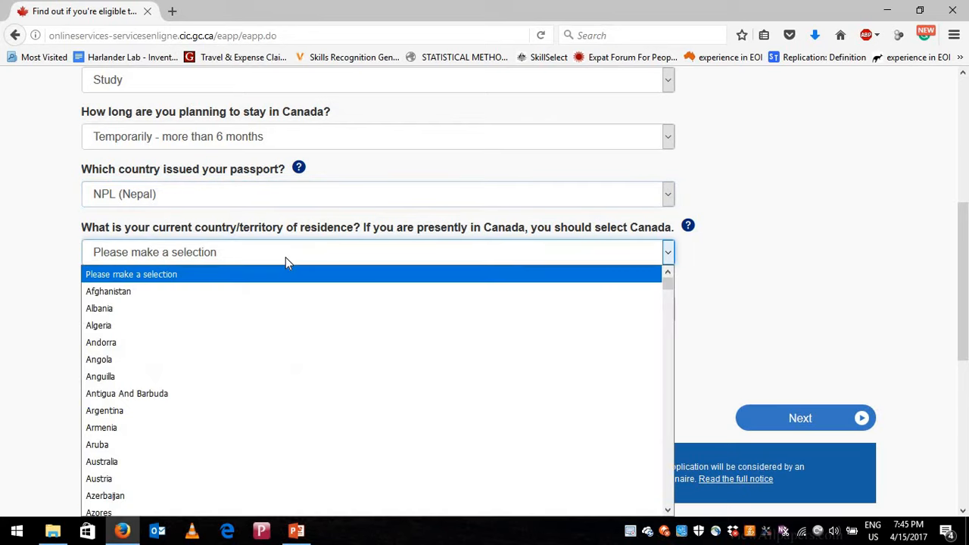
key(n)
key(n)
key(n)
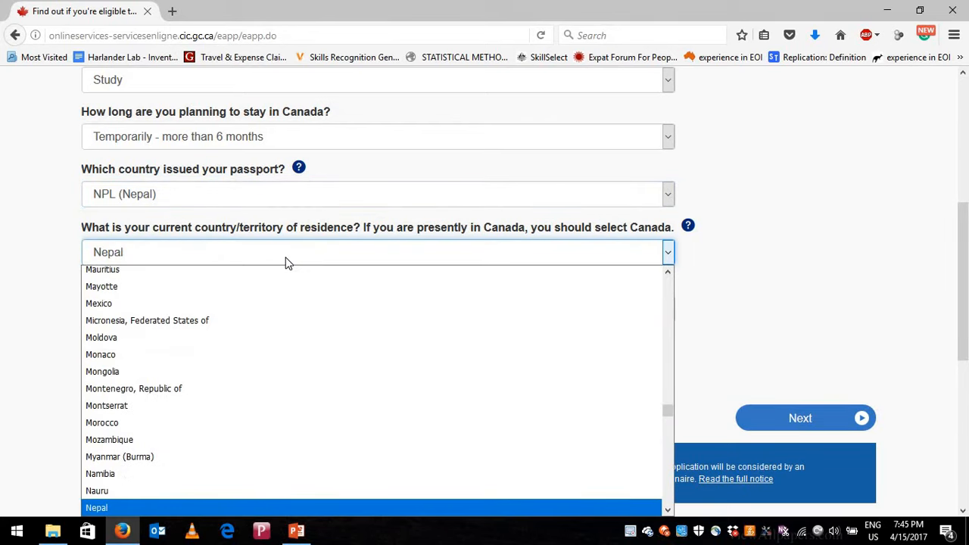
key(Return)
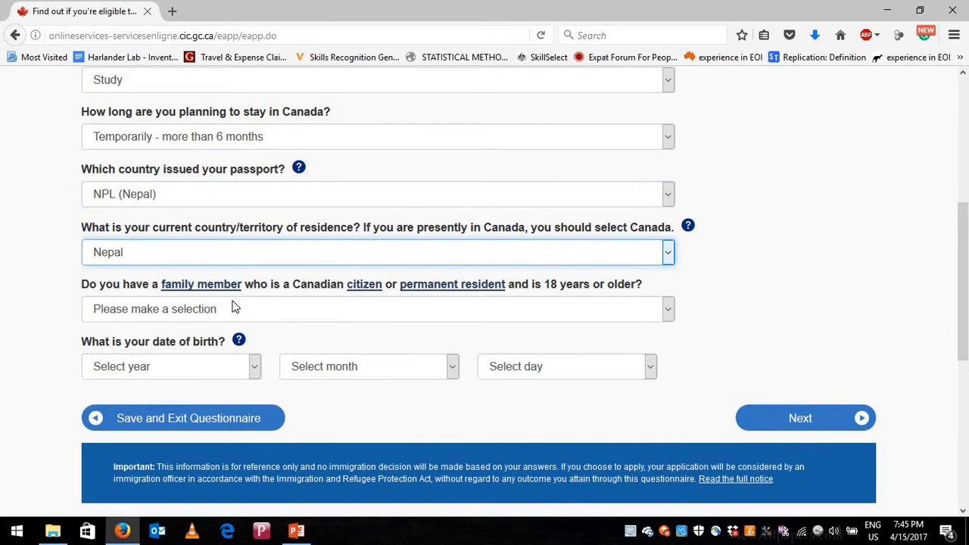
- Answer No to a Canadian family member and enter birth date 1 January 1990
click(356, 312)
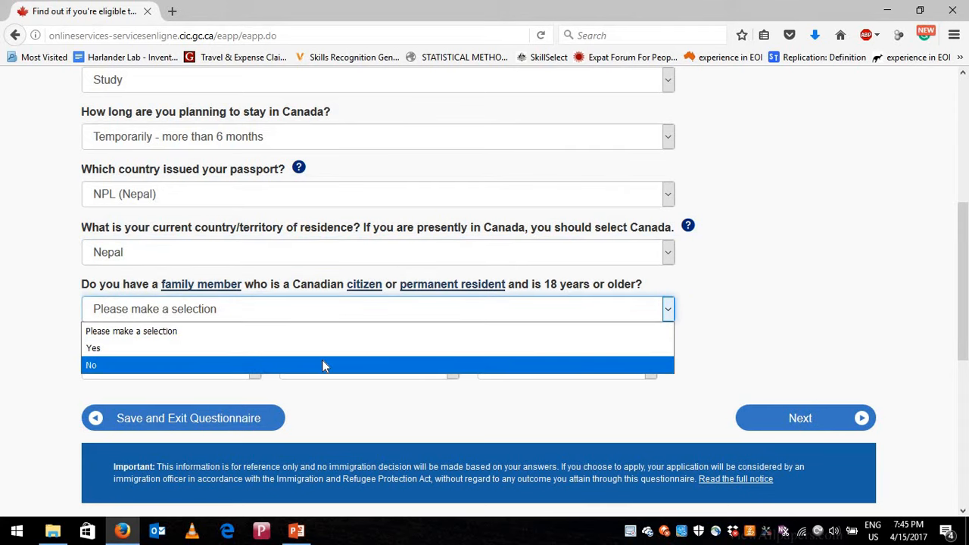
click(292, 370)
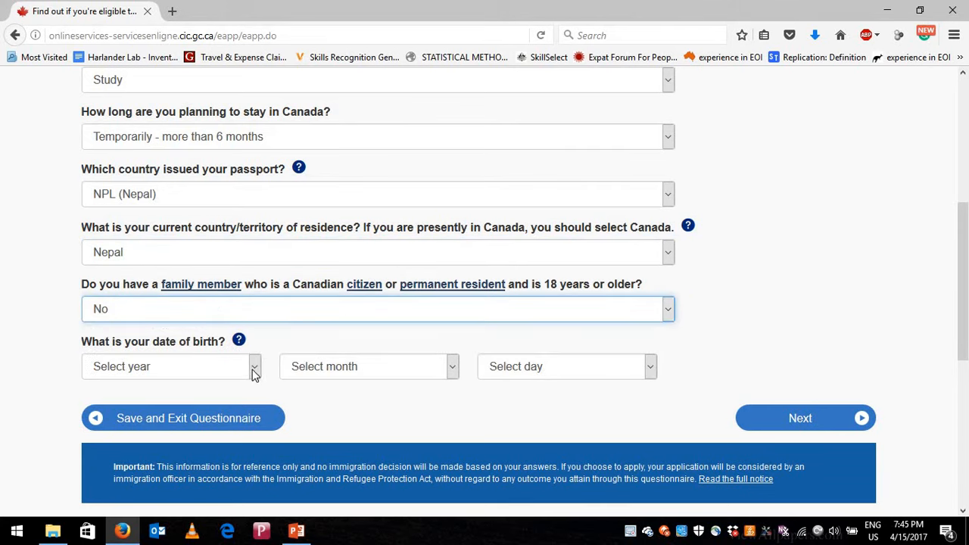
click(254, 374)
scroll(213, 301, down, 4)
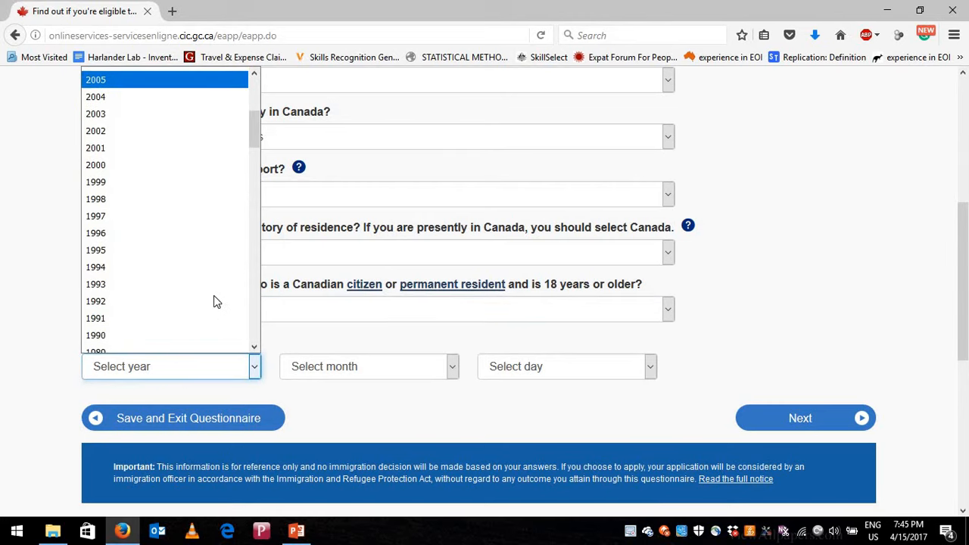
click(183, 335)
click(392, 376)
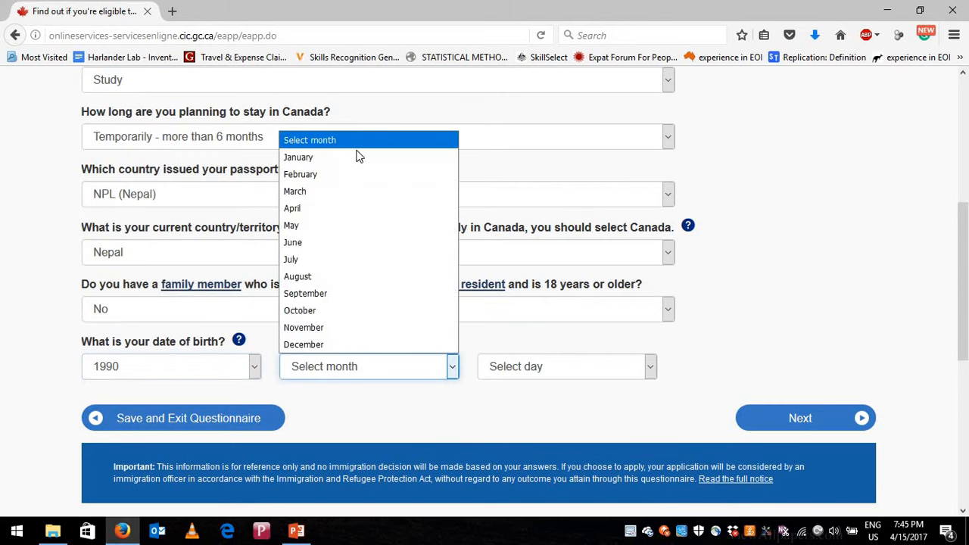
click(359, 157)
click(590, 367)
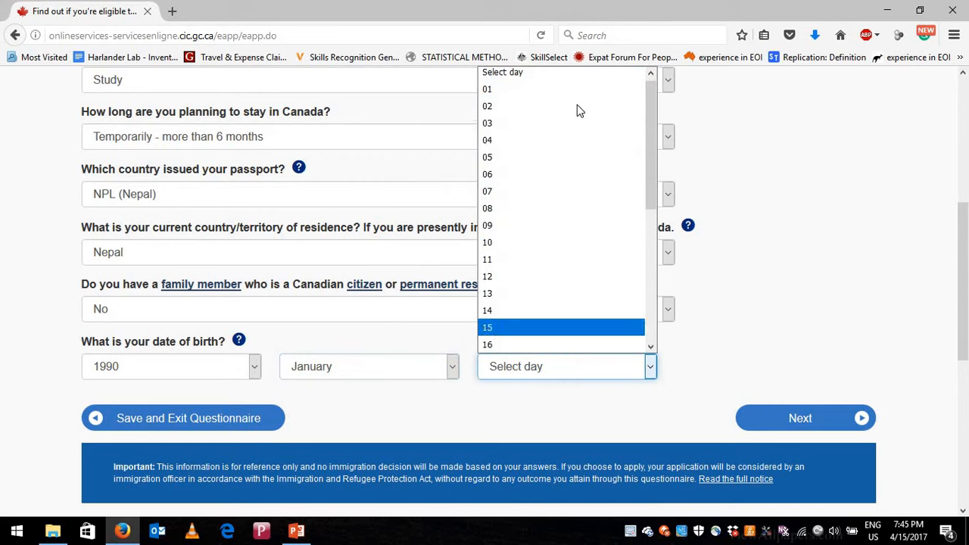
click(575, 91)
- Submit the first page, then answer No to the U.S. Green Card question and submit
click(802, 421)
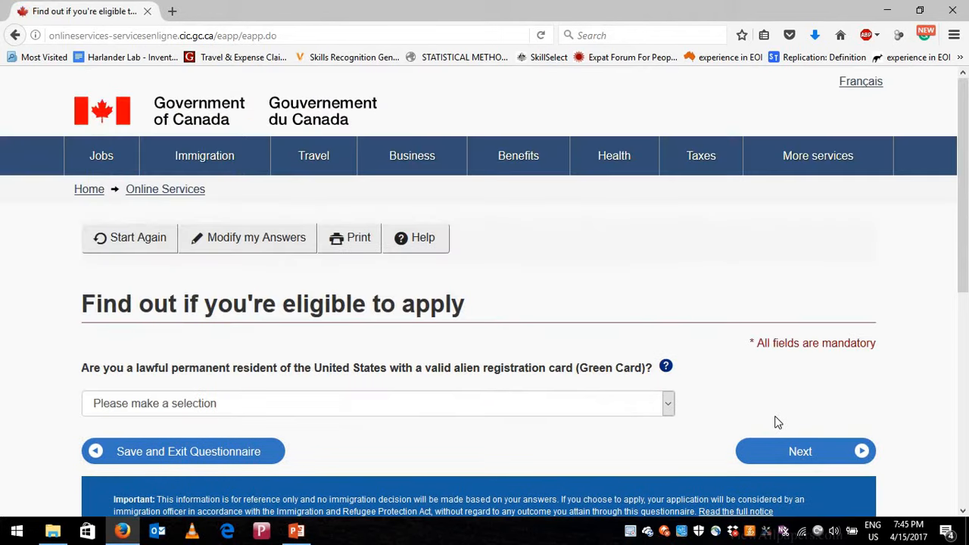
scroll(583, 348, down, 2)
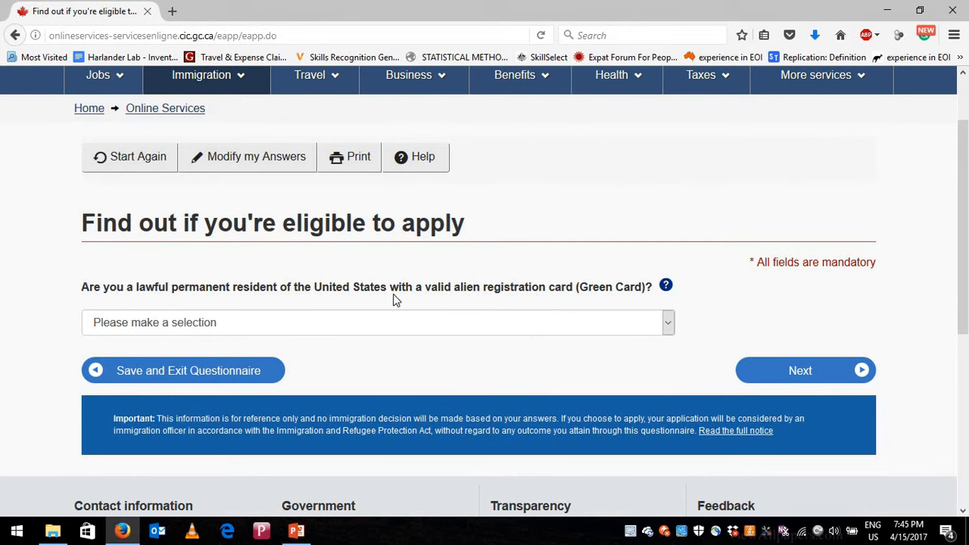
click(665, 326)
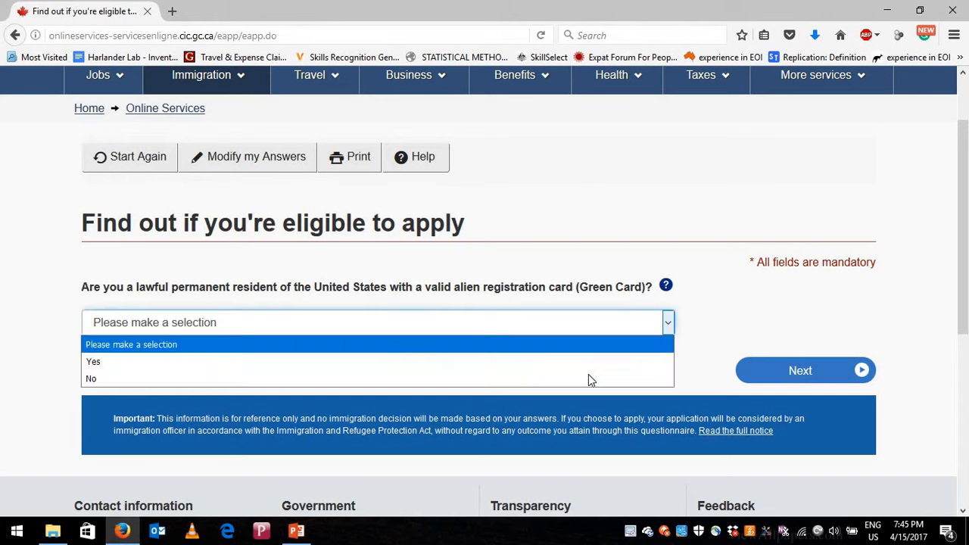
click(606, 381)
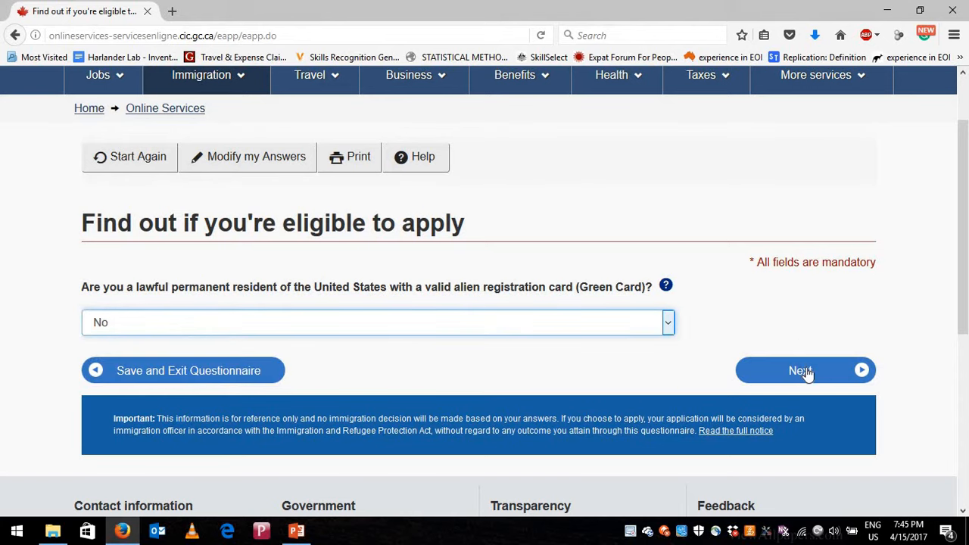
click(808, 373)
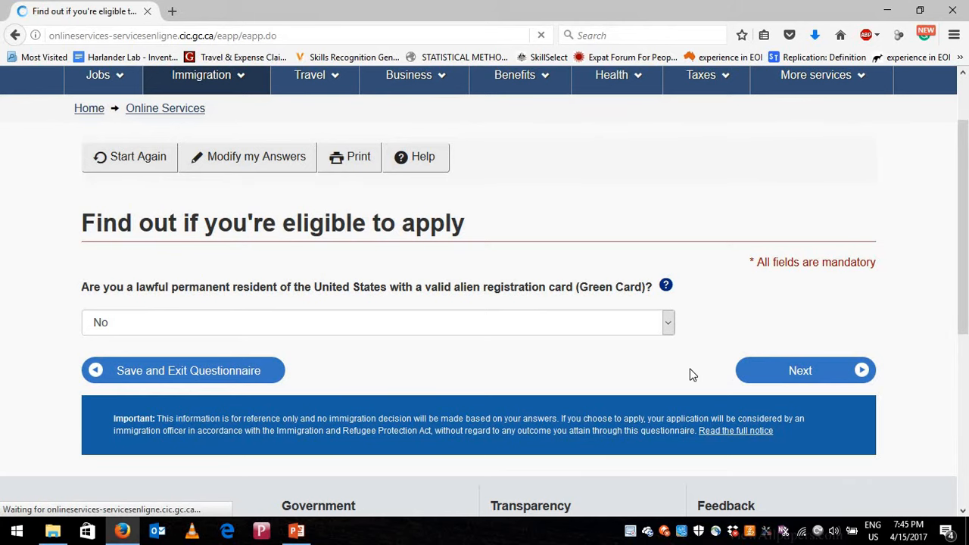
scroll(243, 323, down, 2)
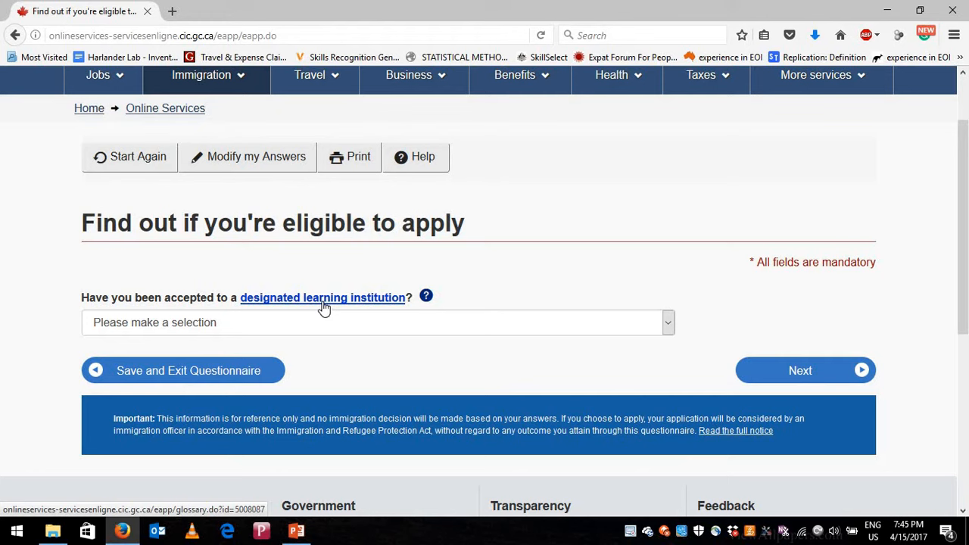
- Answer Yes to designated learning institution acceptance, check its help popup, and submit
click(671, 323)
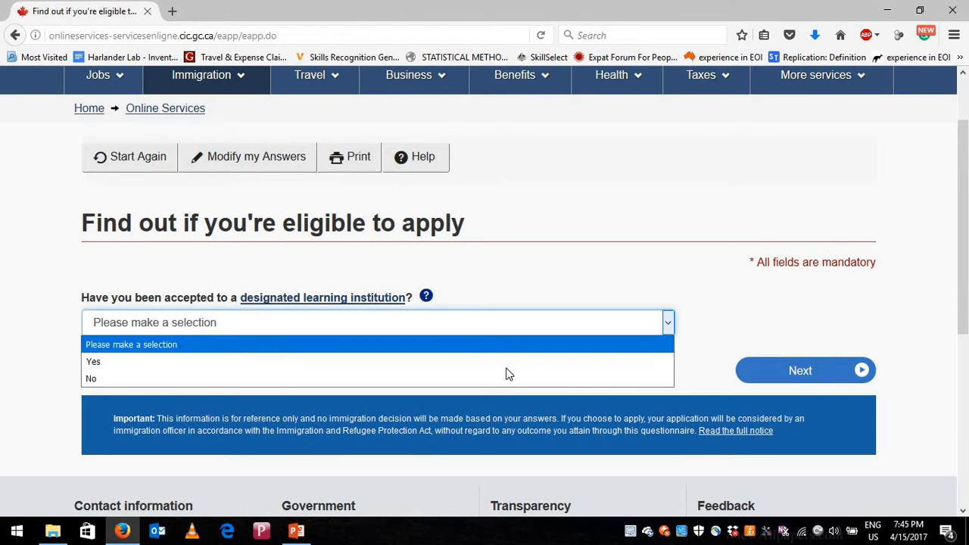
click(488, 362)
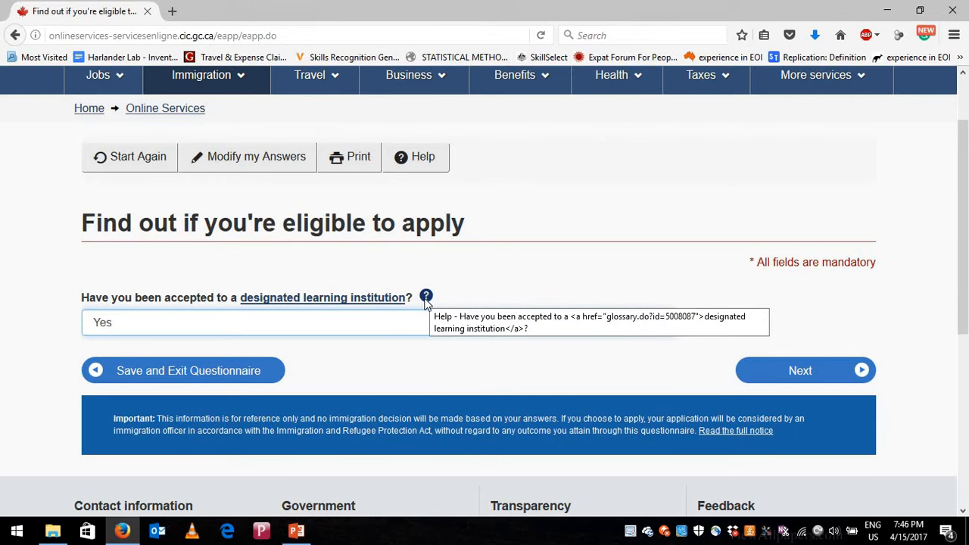
click(427, 297)
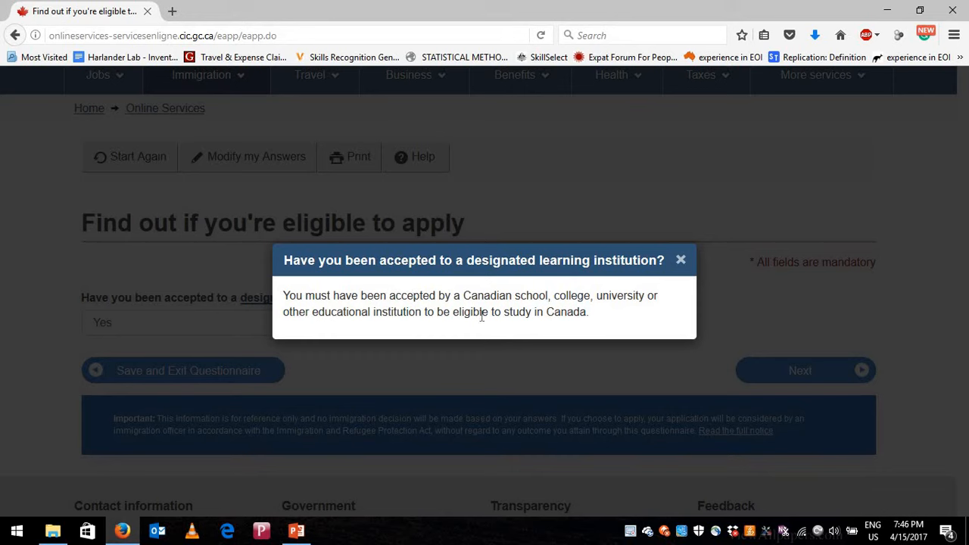
click(681, 262)
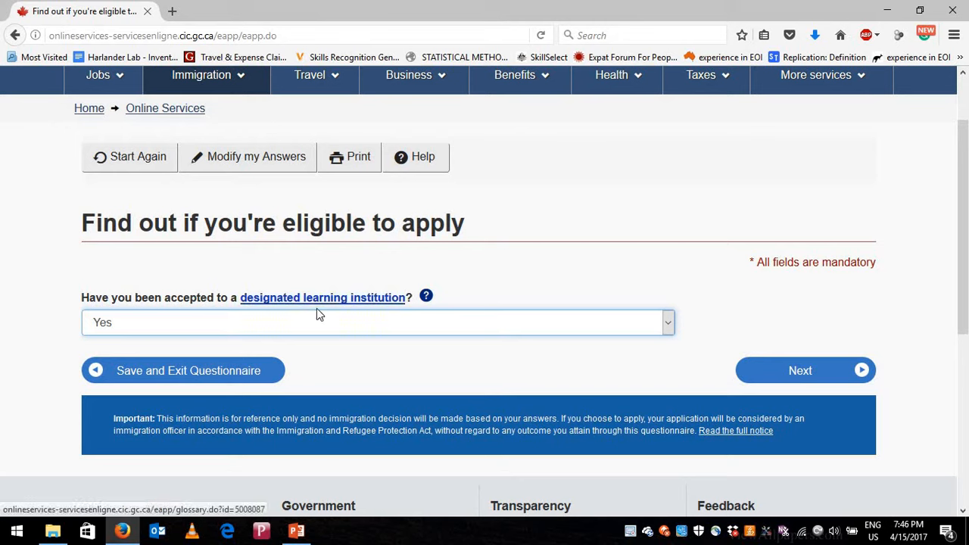
click(787, 369)
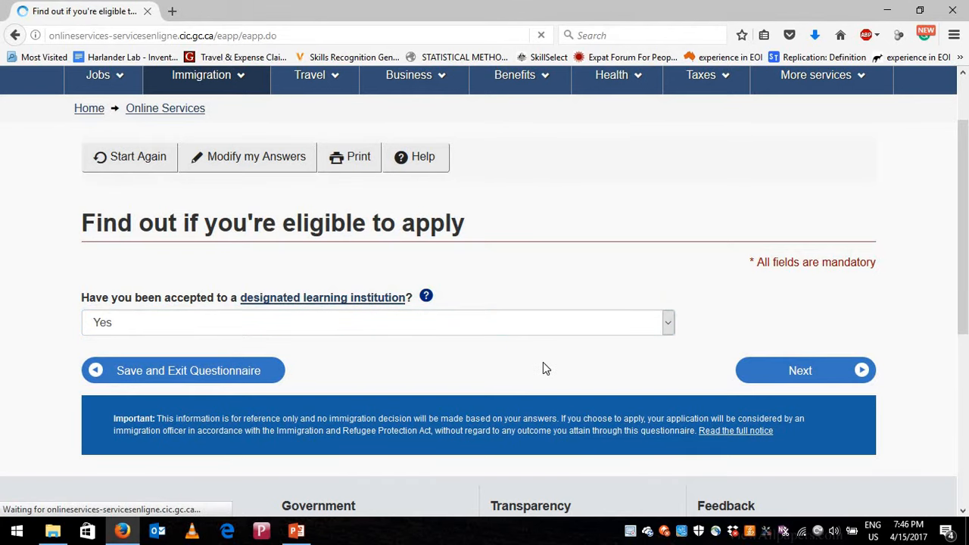
- Select Never Married/Single as marital status and Alberta as the destination province
scroll(258, 321, down, 2)
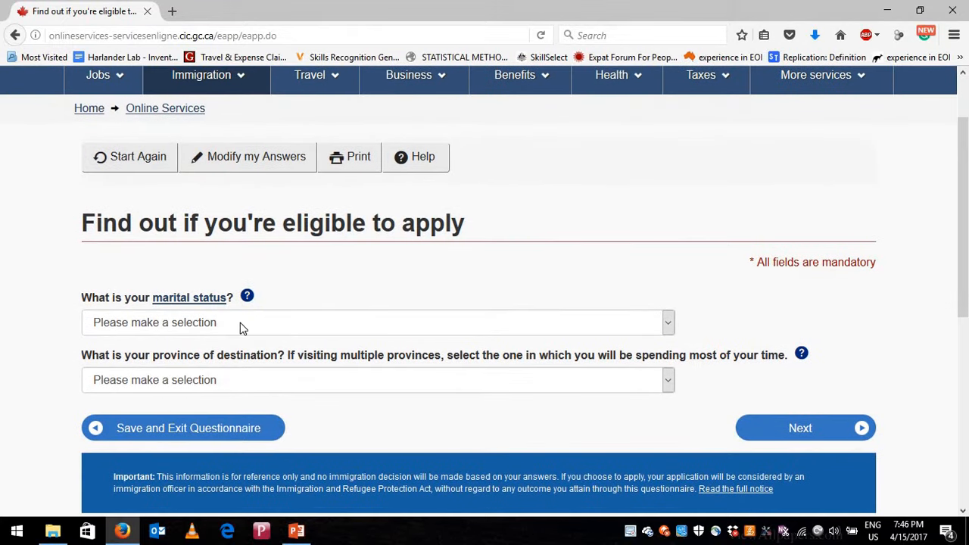
click(240, 322)
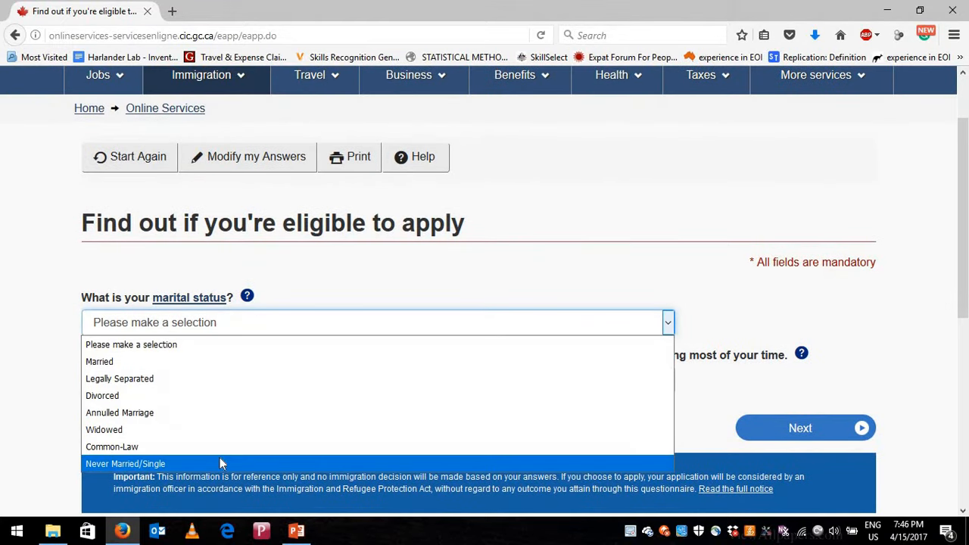
click(181, 463)
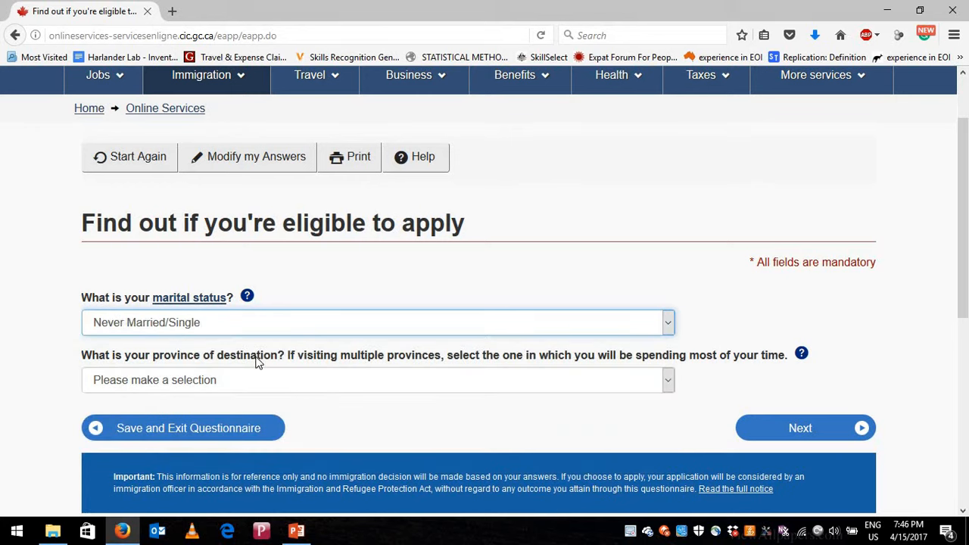
click(299, 388)
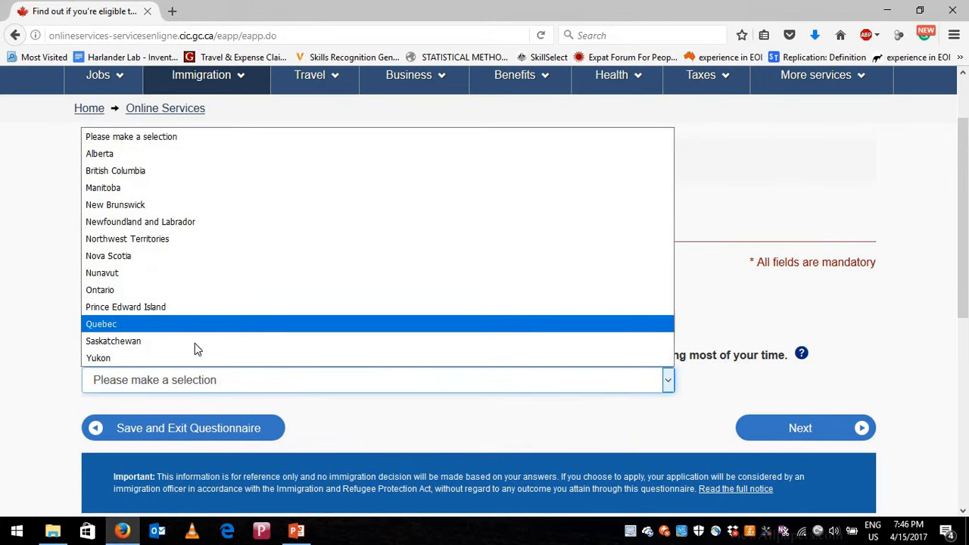
click(231, 159)
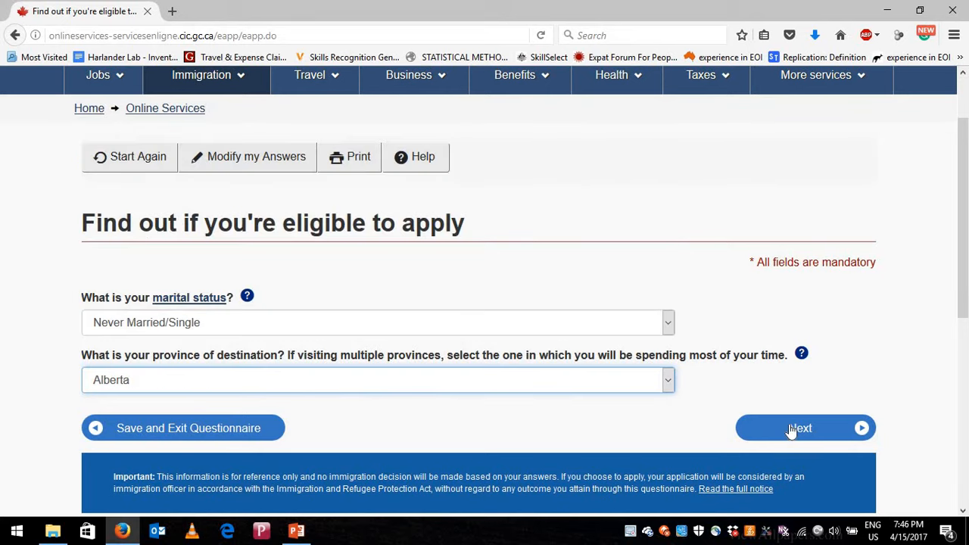
- Get the results, continue under Students (Study permit), and proceed past the personal checklist intro
click(791, 429)
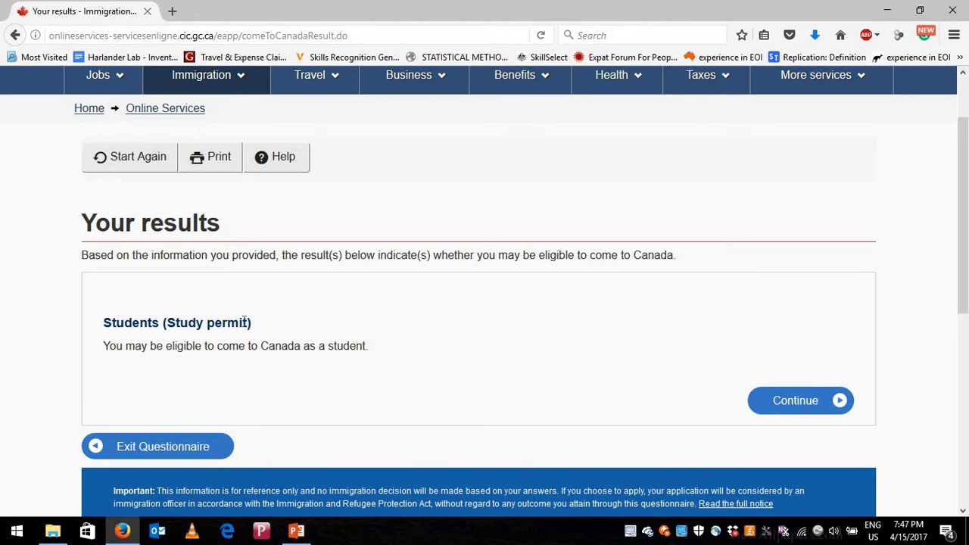
click(799, 405)
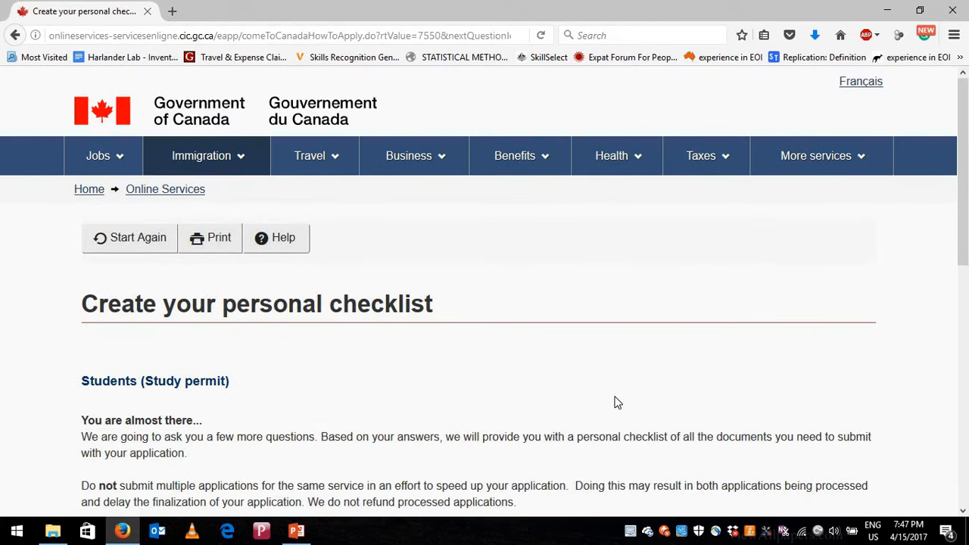
scroll(540, 260, down, 2)
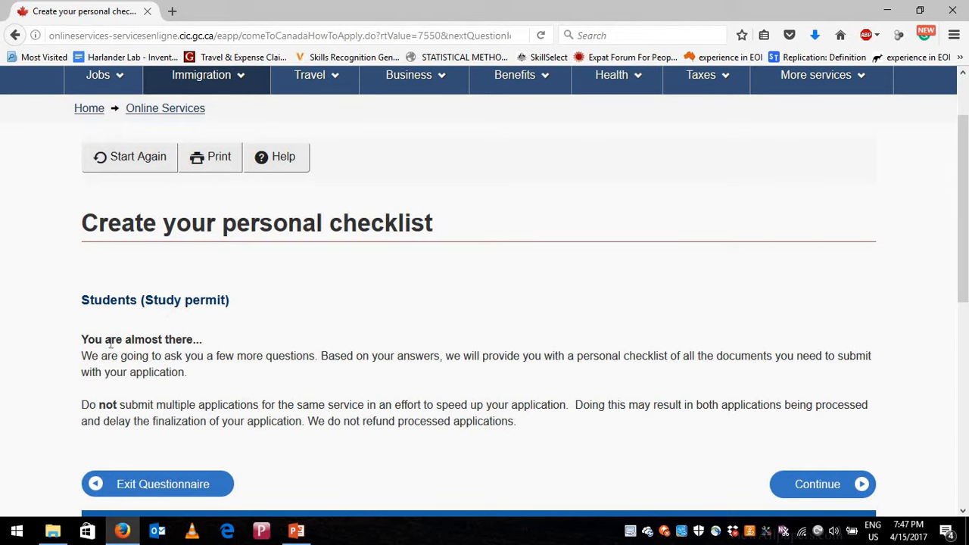
scroll(210, 331, down, 2)
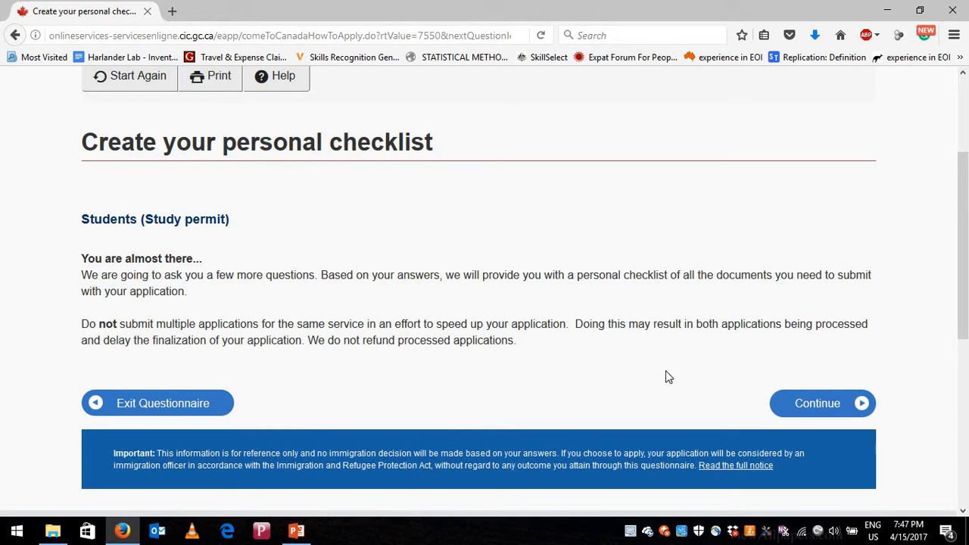
click(823, 407)
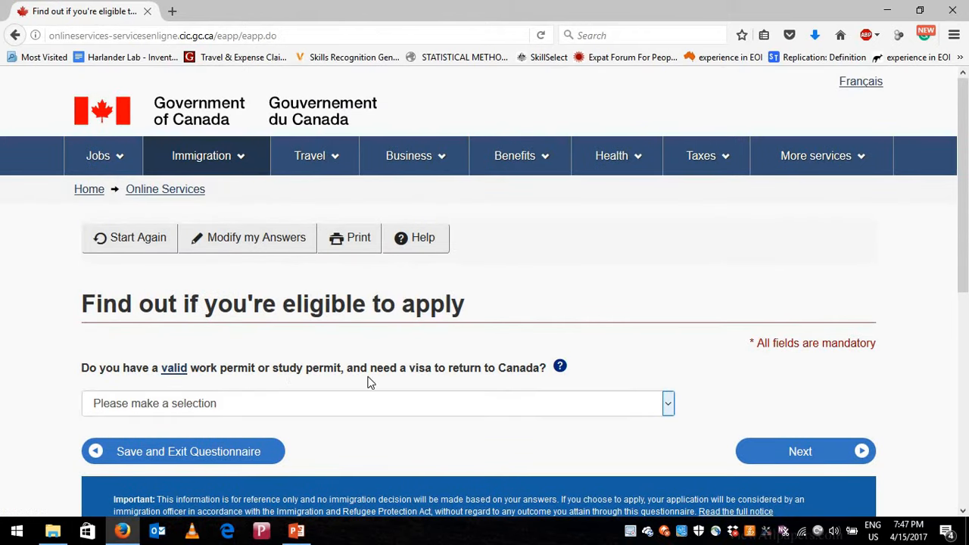
- Answer No to holding a valid permit and submit
click(360, 415)
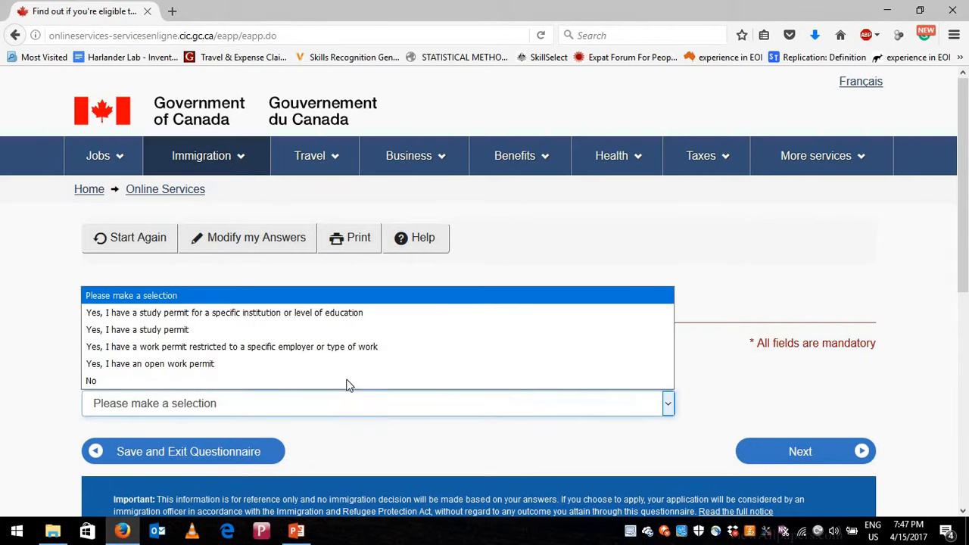
click(399, 404)
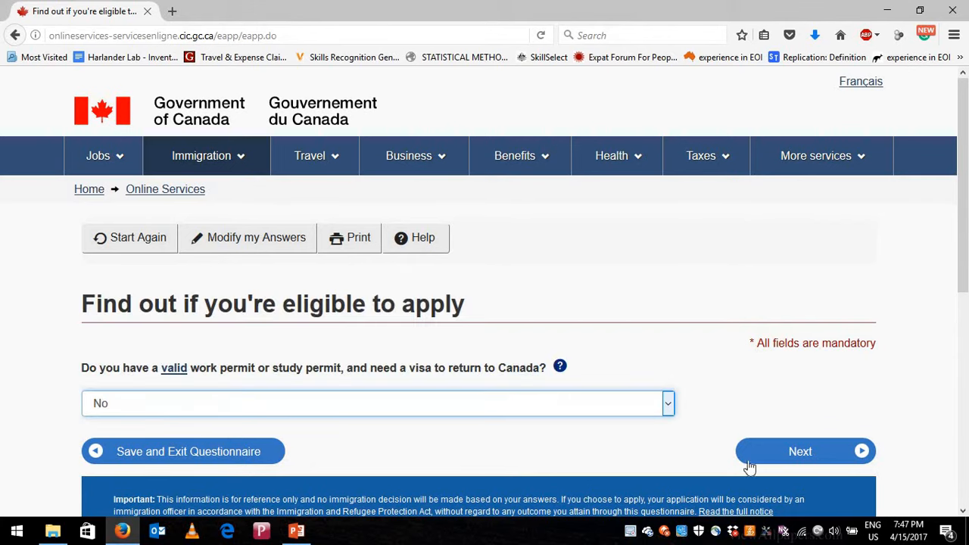
click(797, 453)
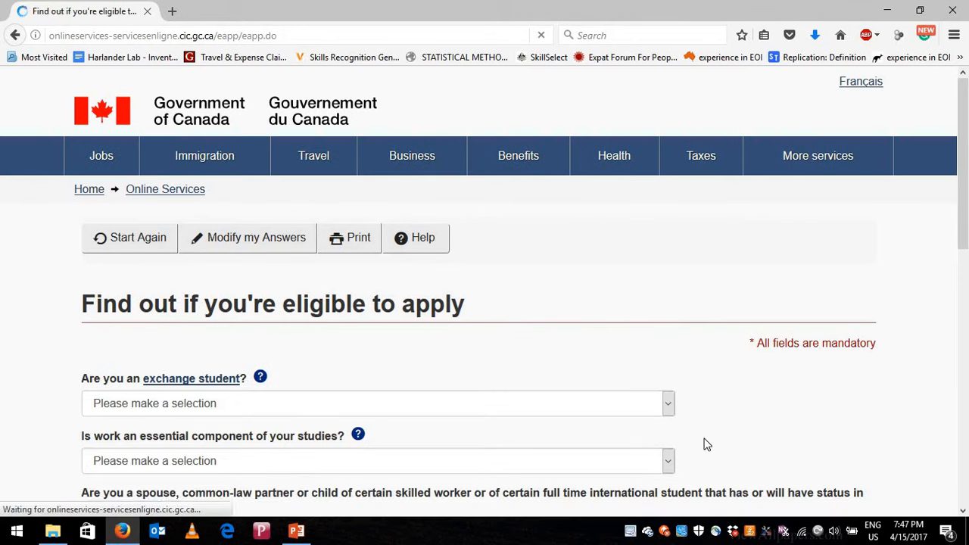
- Answer No to the exchange-student, work, spouse and scholarship questions and submit them
scroll(143, 310, down, 2)
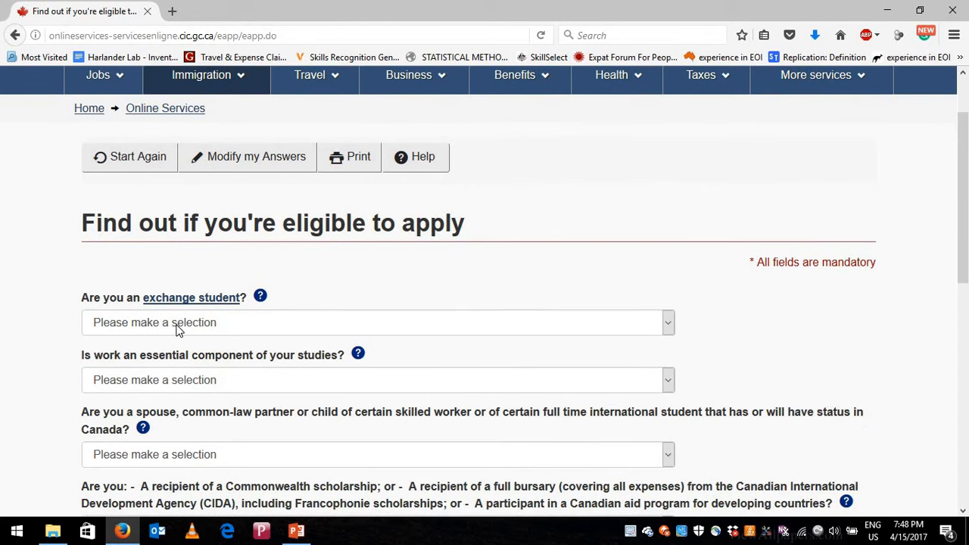
click(176, 326)
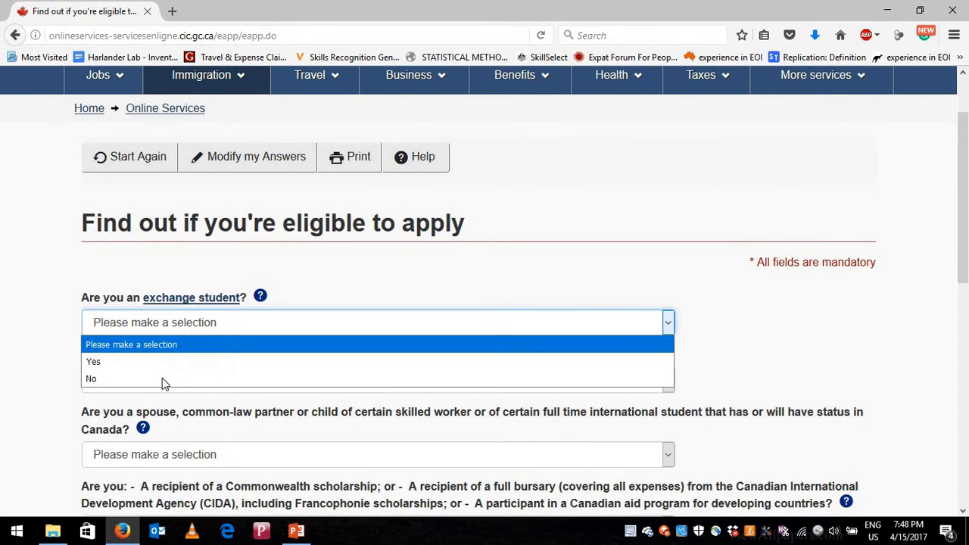
click(162, 378)
scroll(149, 318, down, 2)
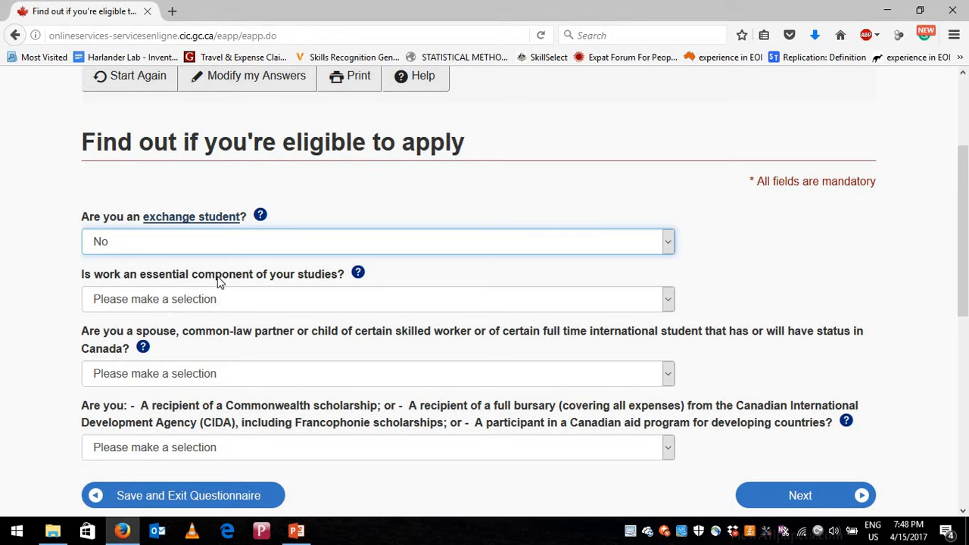
click(309, 300)
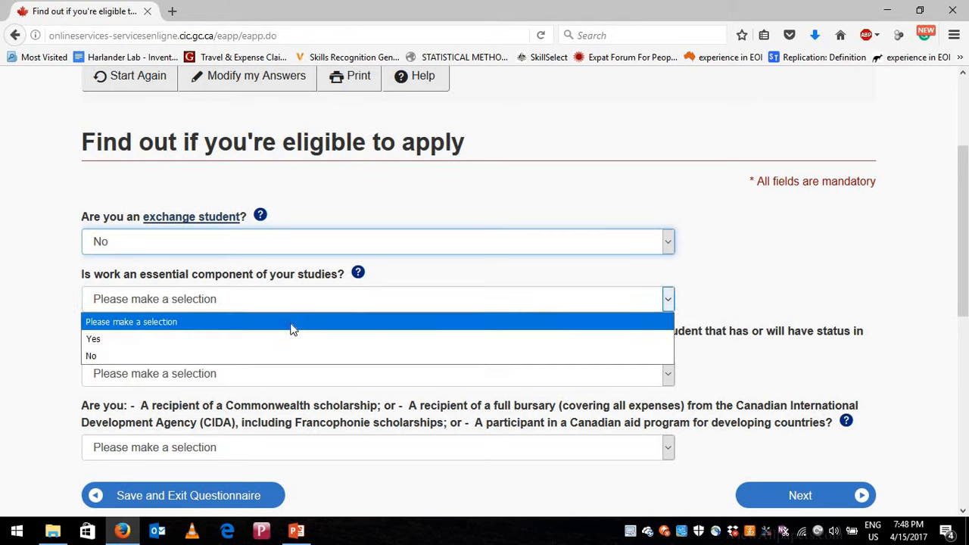
click(288, 355)
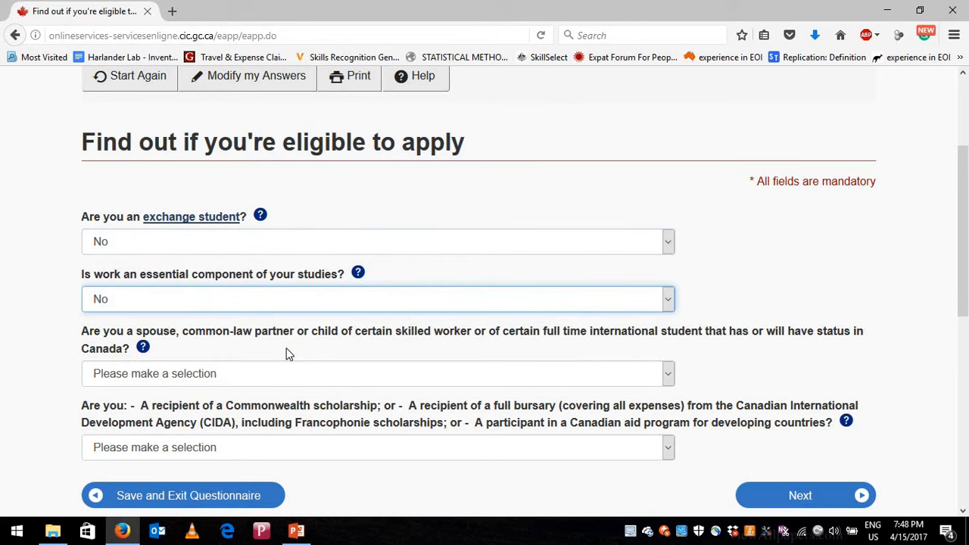
scroll(197, 309, down, 2)
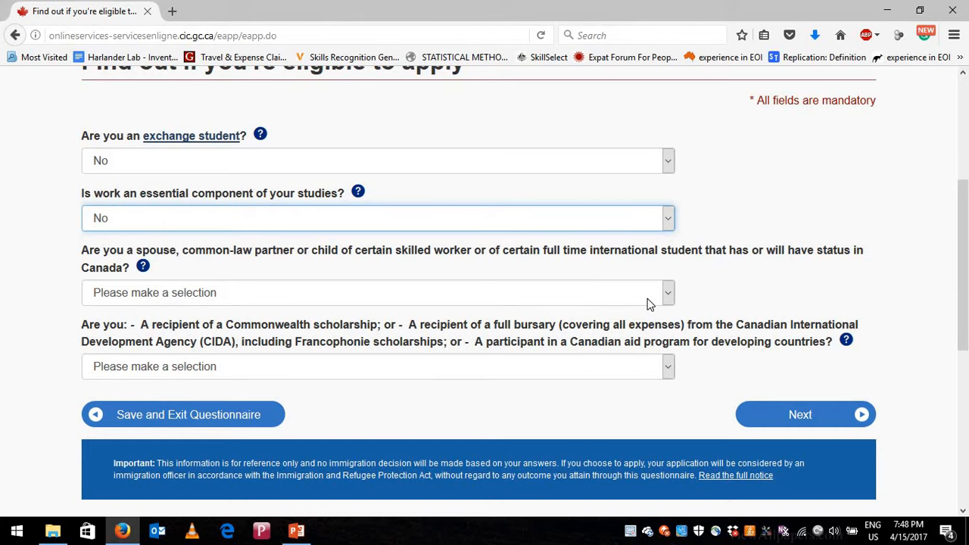
click(577, 301)
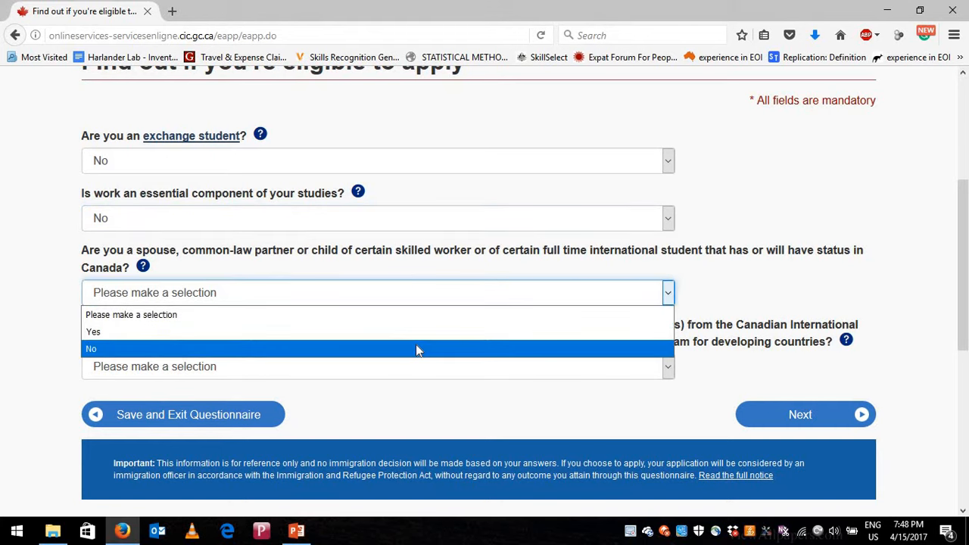
click(416, 349)
scroll(281, 270, down, 2)
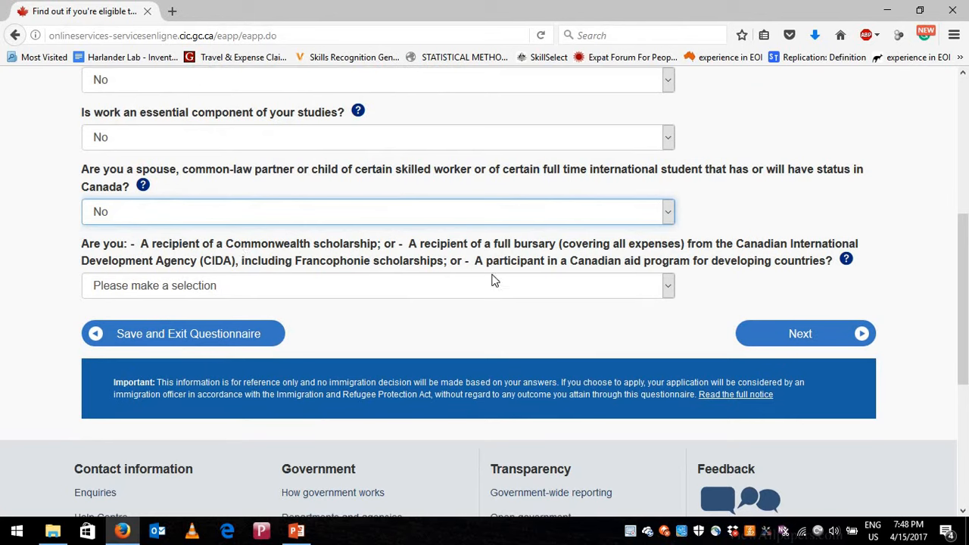
click(452, 294)
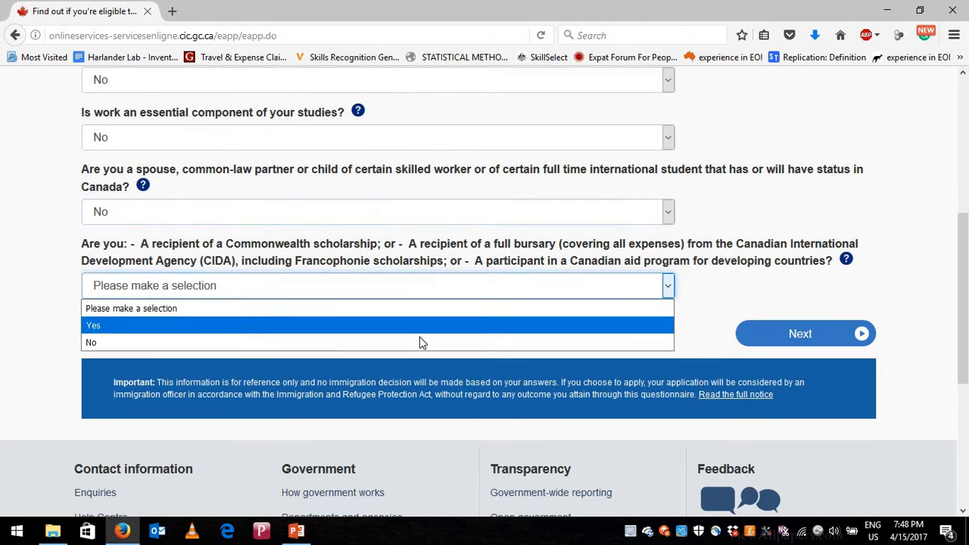
click(653, 343)
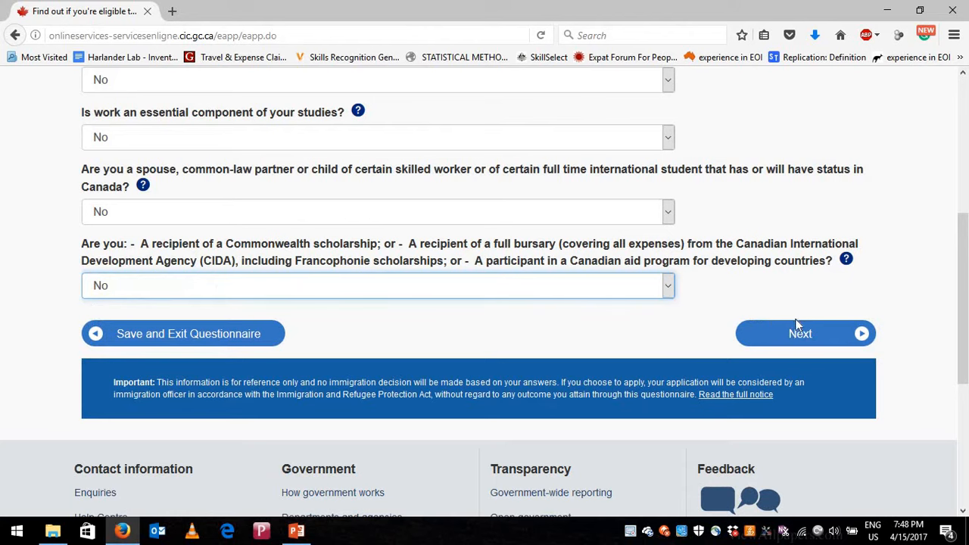
click(772, 334)
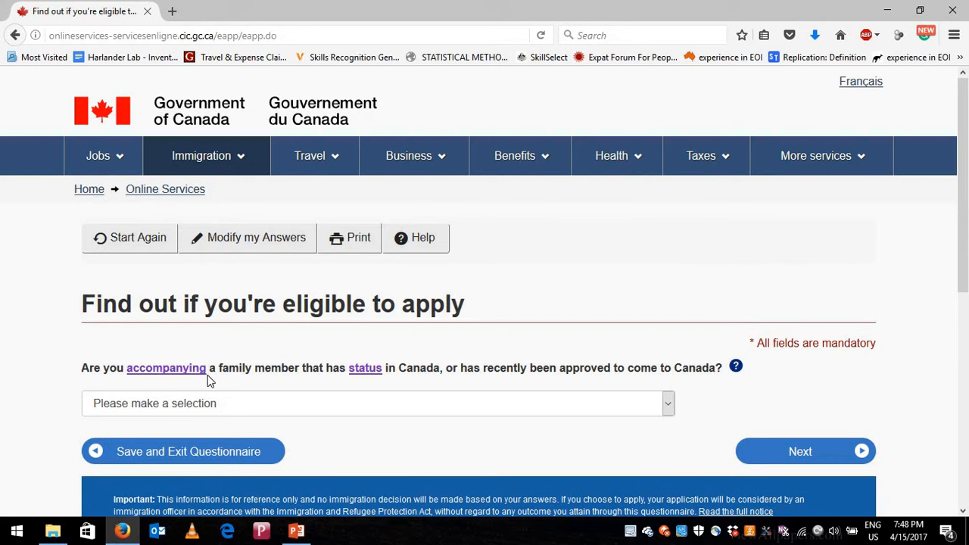
- Answer No for an accompanying family member and No to any criminal offence, then submit
click(438, 409)
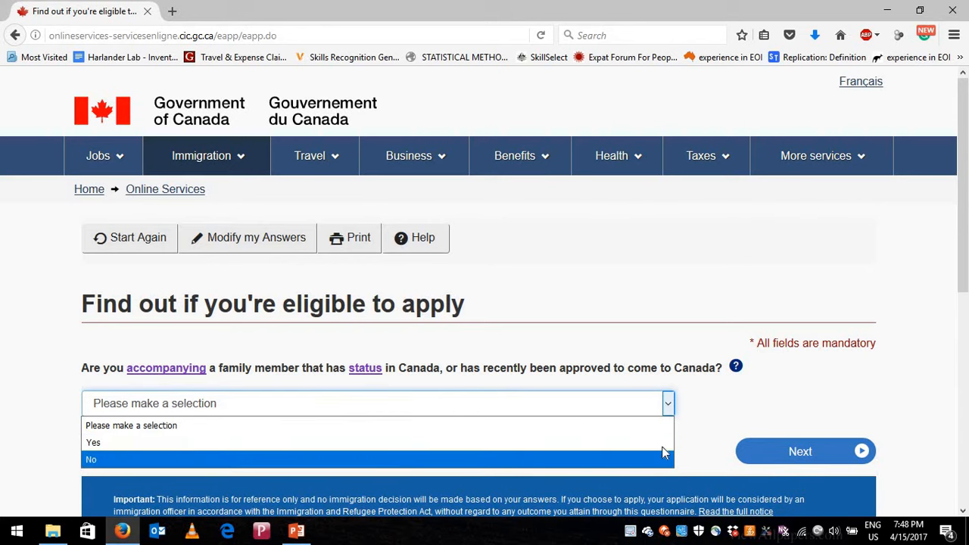
click(372, 459)
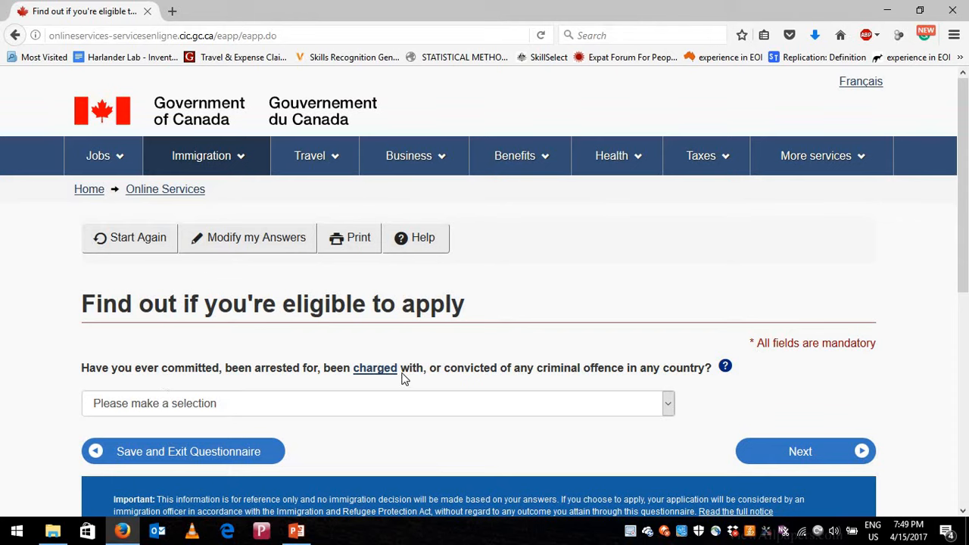
click(586, 410)
click(567, 460)
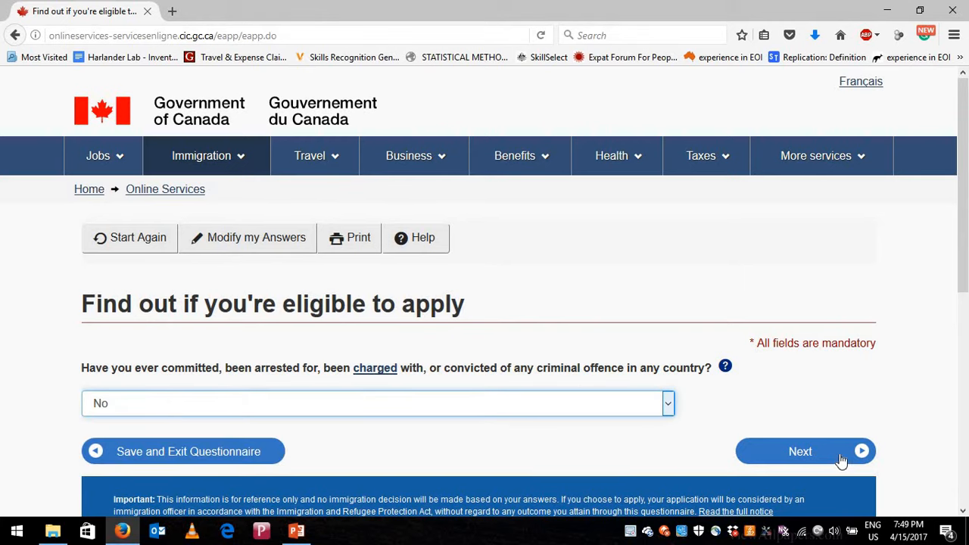
click(841, 459)
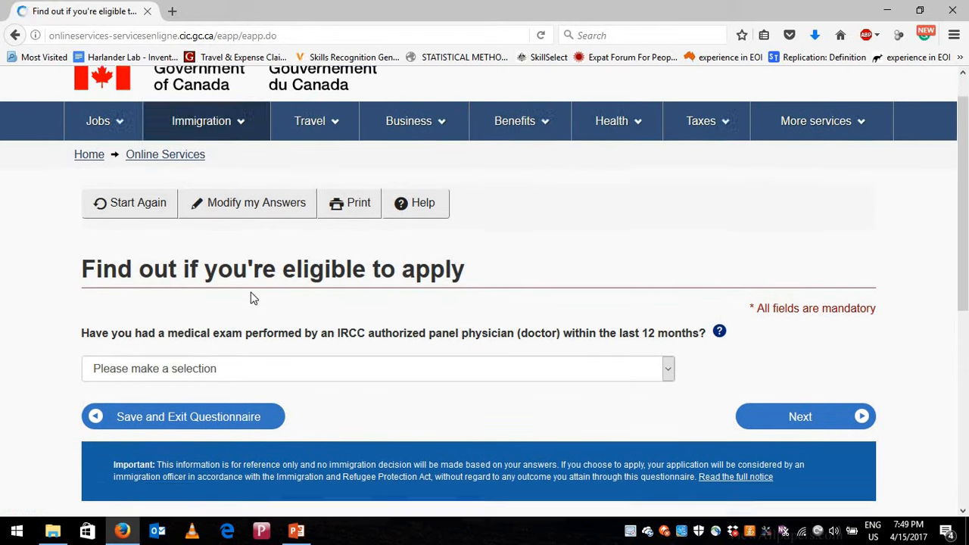
- Answer No to having a recent IRCC panel-physician medical exam
scroll(251, 292, down, 1)
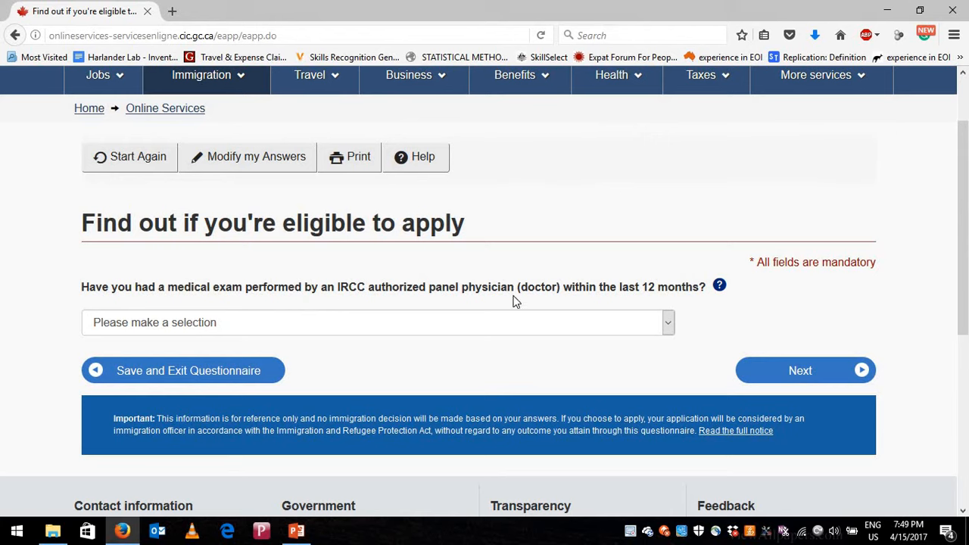
click(633, 331)
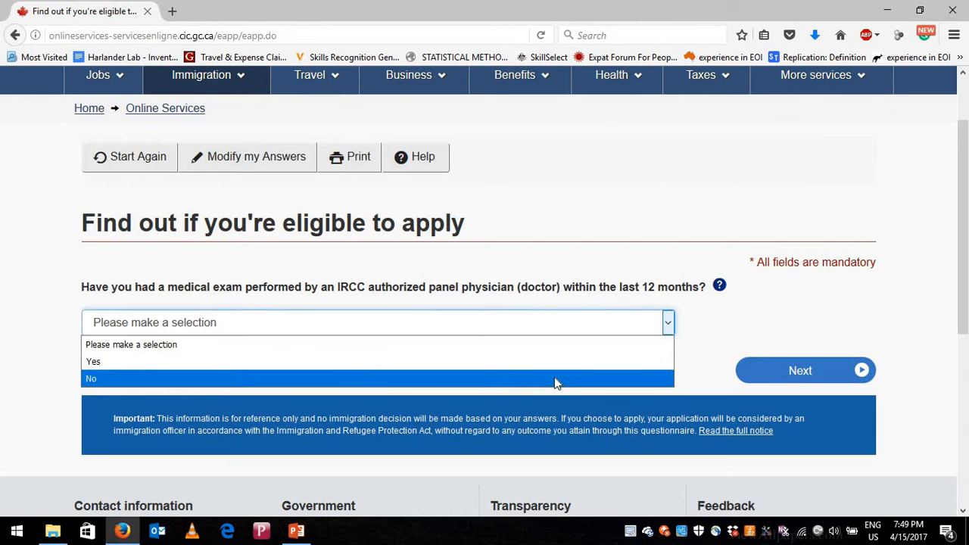
click(554, 377)
click(801, 371)
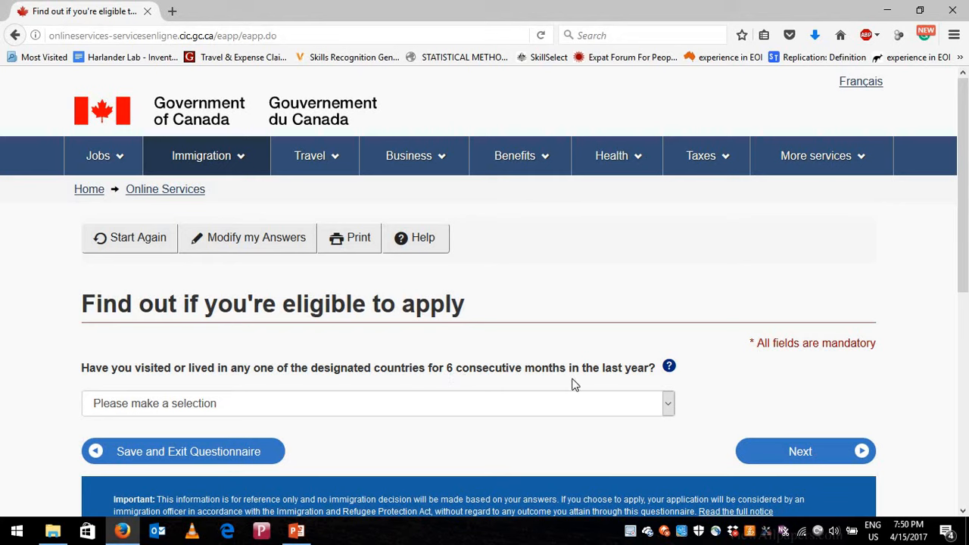
- Check the designated-countries help, then answer No to living in designated countries
click(671, 368)
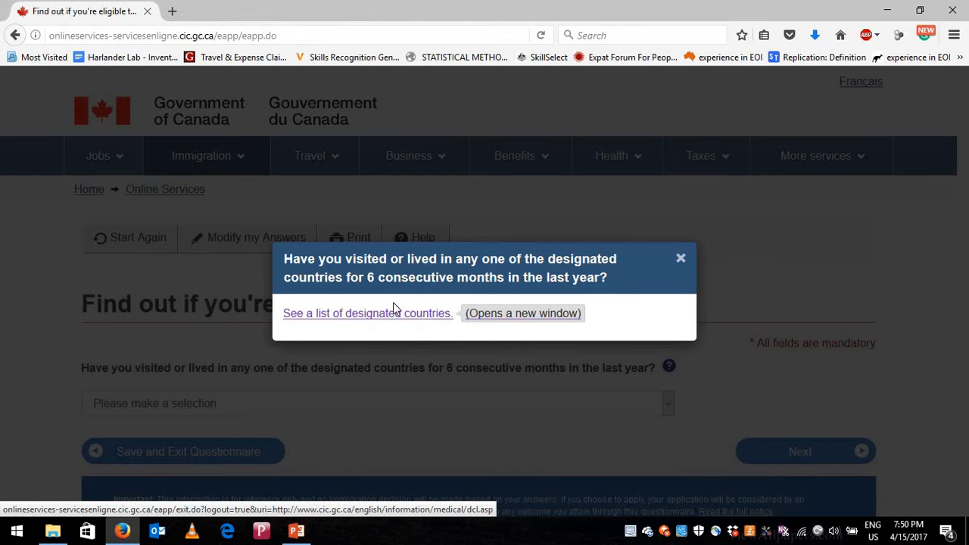
click(681, 259)
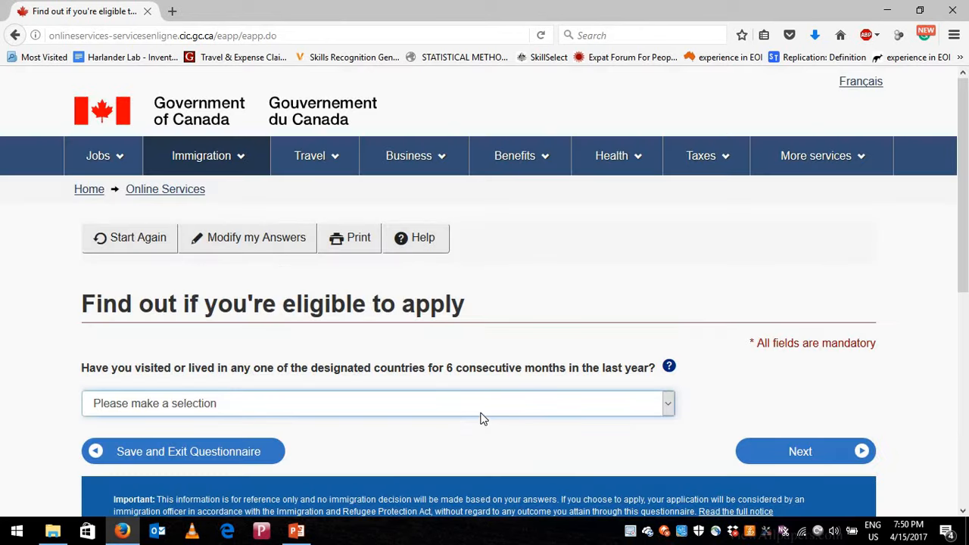
click(481, 413)
click(503, 456)
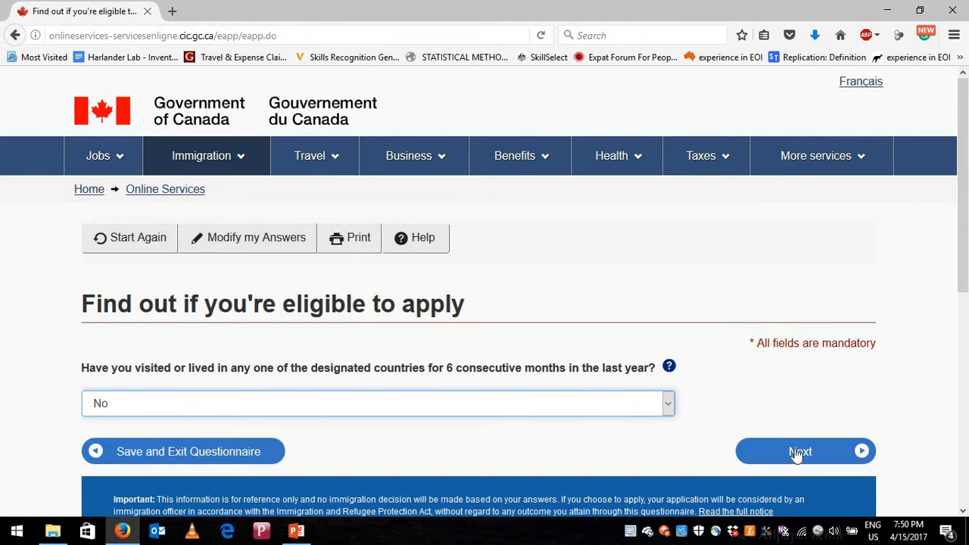
click(592, 459)
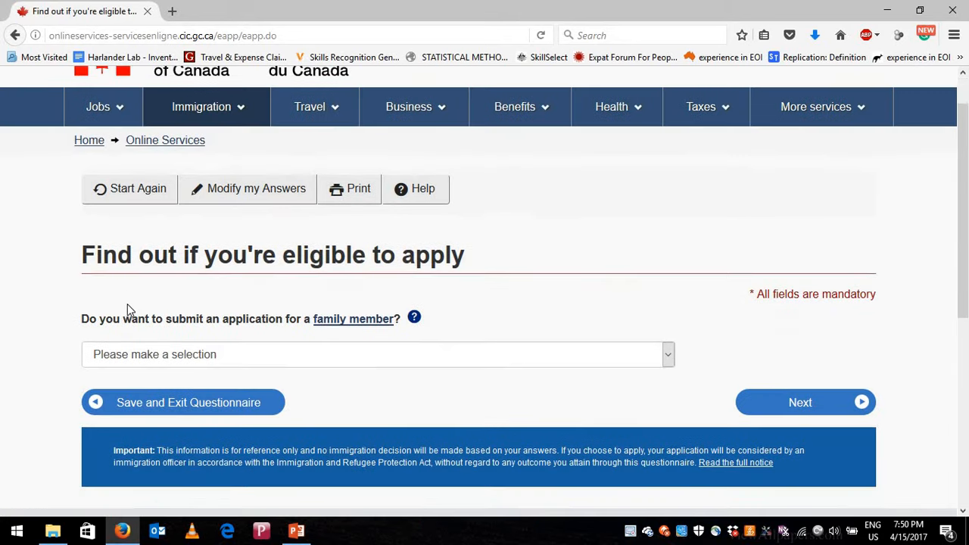
- Answer No to submitting an application for a family member
scroll(127, 305, down, 1)
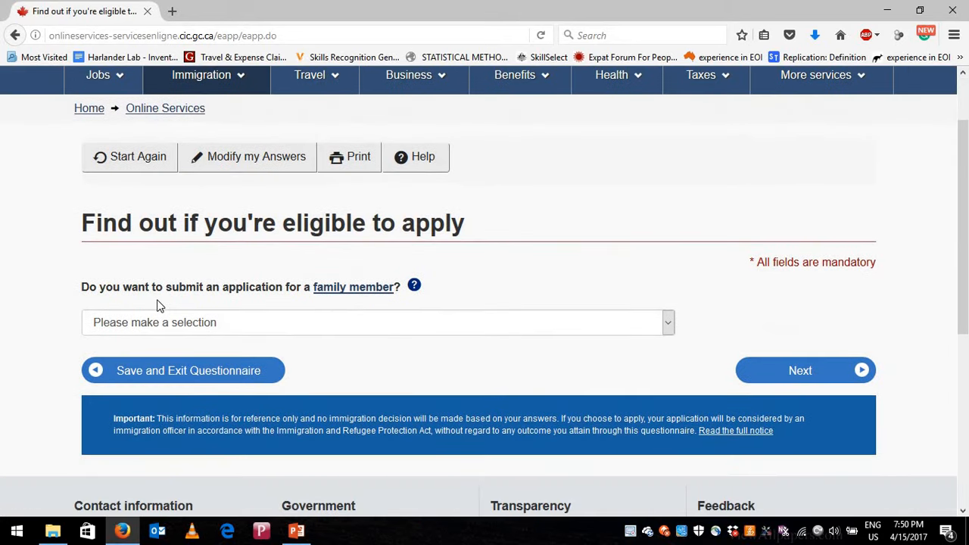
click(402, 331)
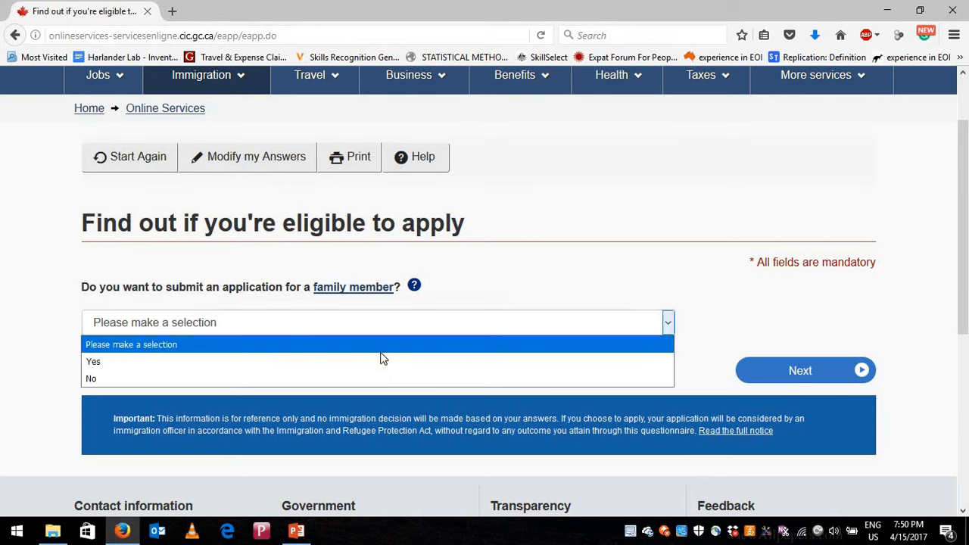
click(397, 378)
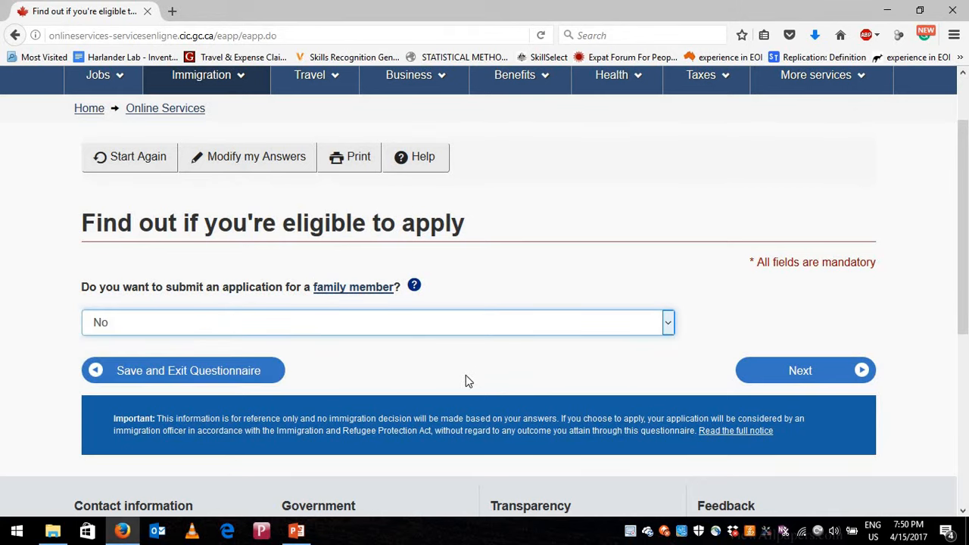
click(788, 376)
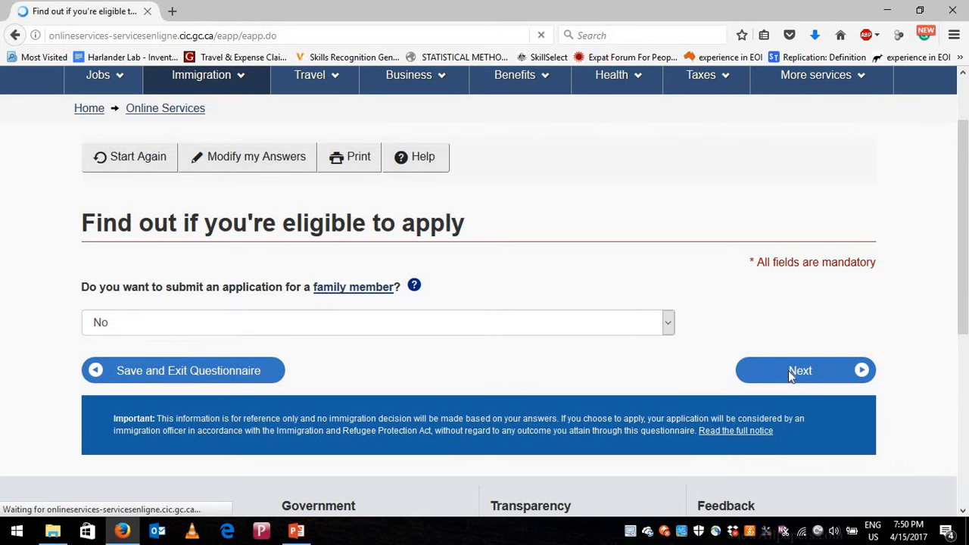
- Answer No to giving someone access, and choose 'Yes, I will be paying my application fees'
scroll(158, 304, down, 2)
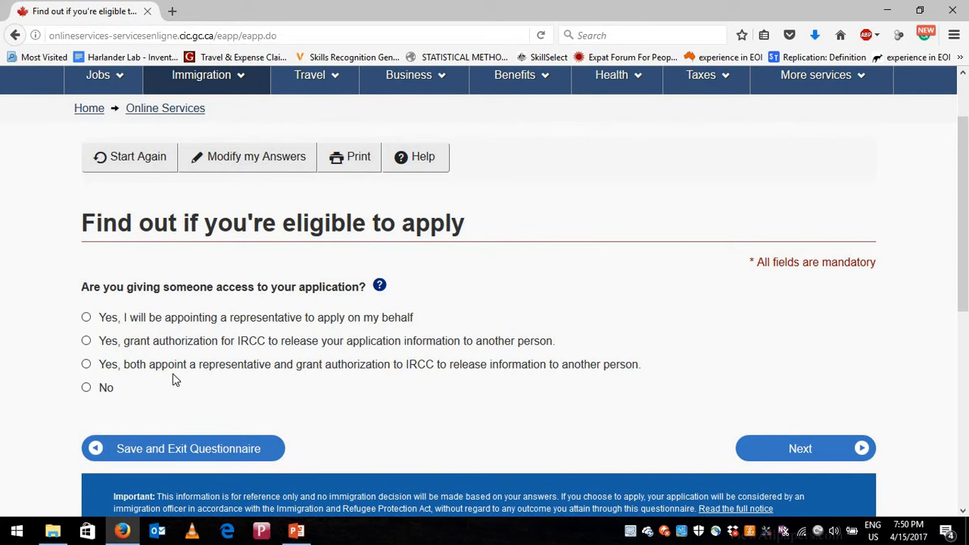
click(86, 388)
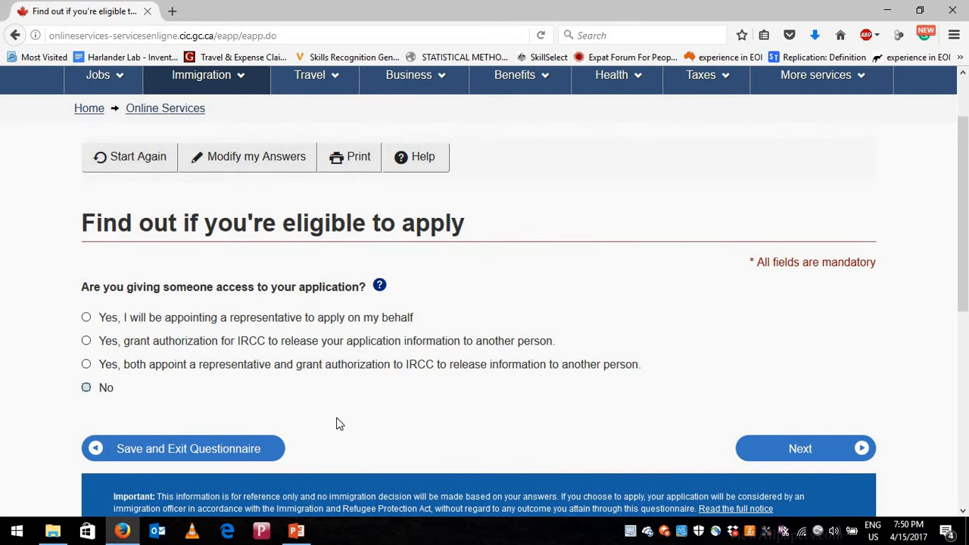
click(799, 451)
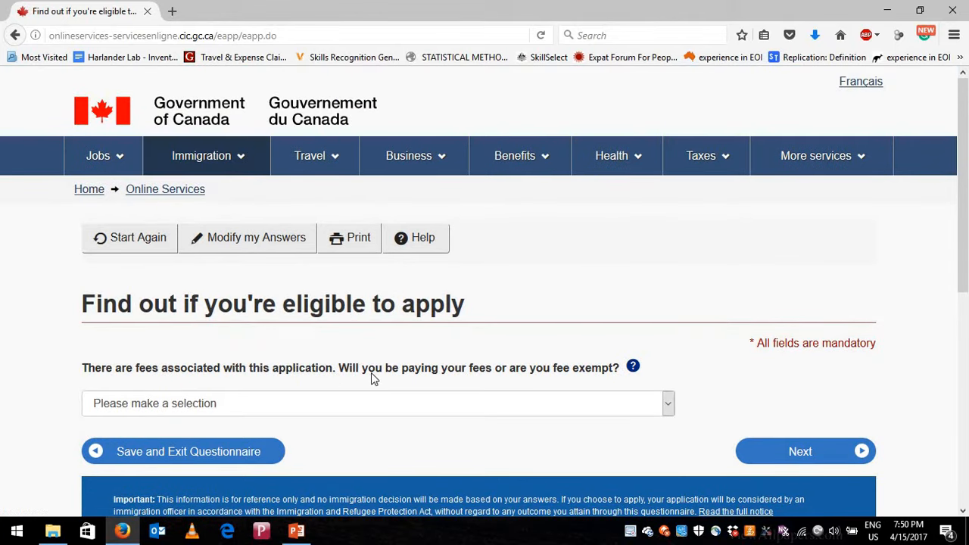
click(416, 409)
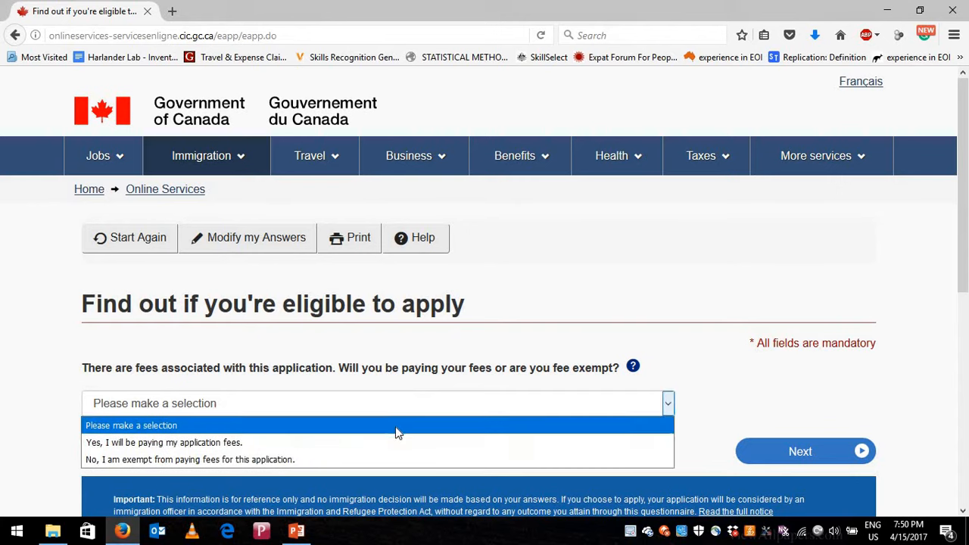
click(393, 443)
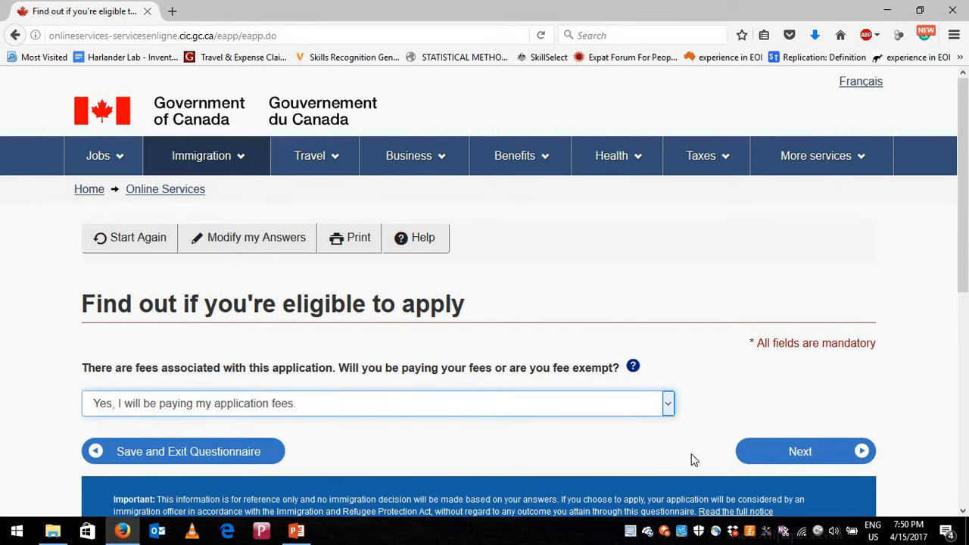
click(767, 459)
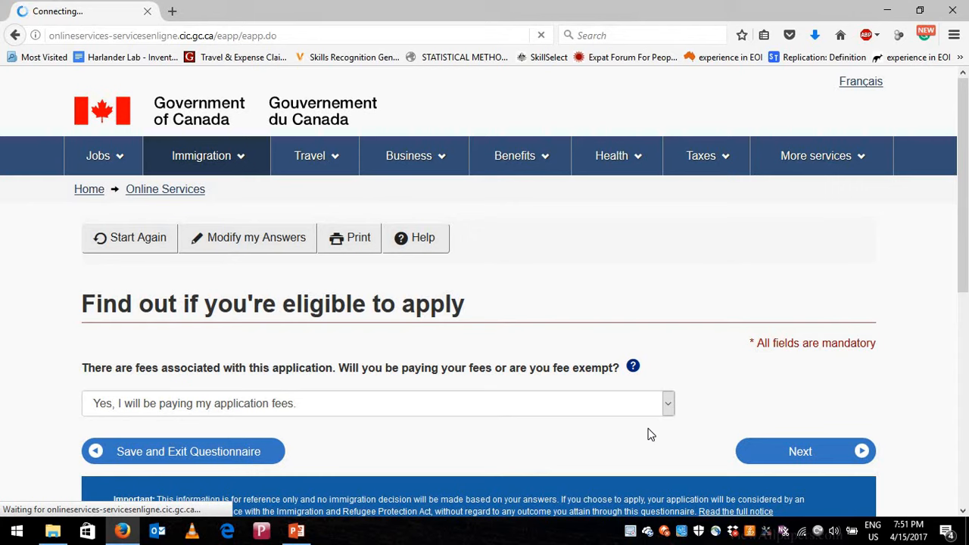
click(793, 453)
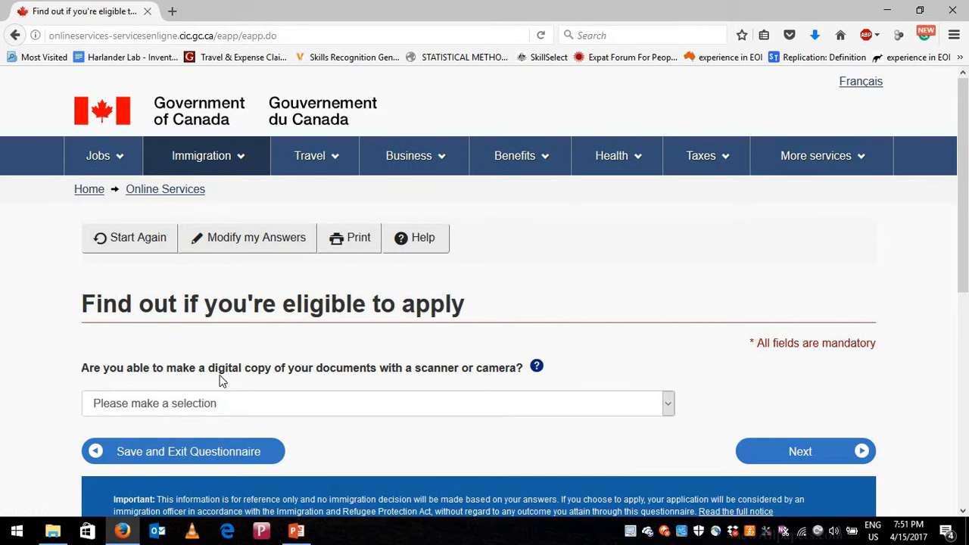
- Answer Yes to making digital copies and Yes to paying fees online, reaching the review
click(349, 407)
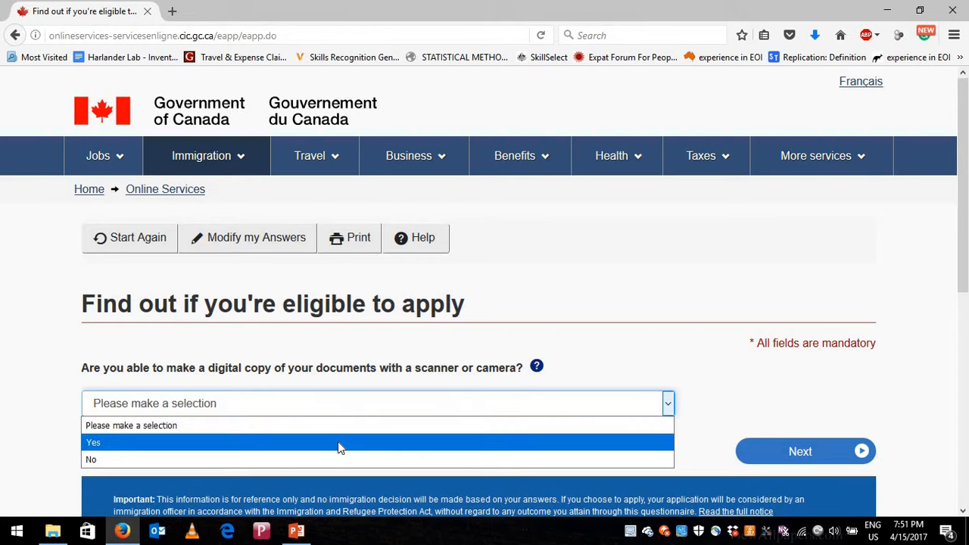
click(338, 442)
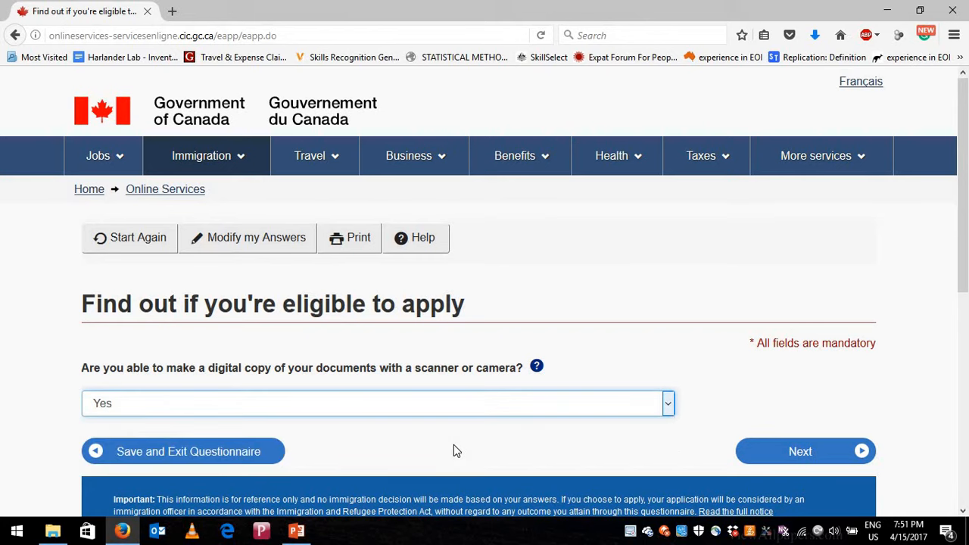
click(790, 453)
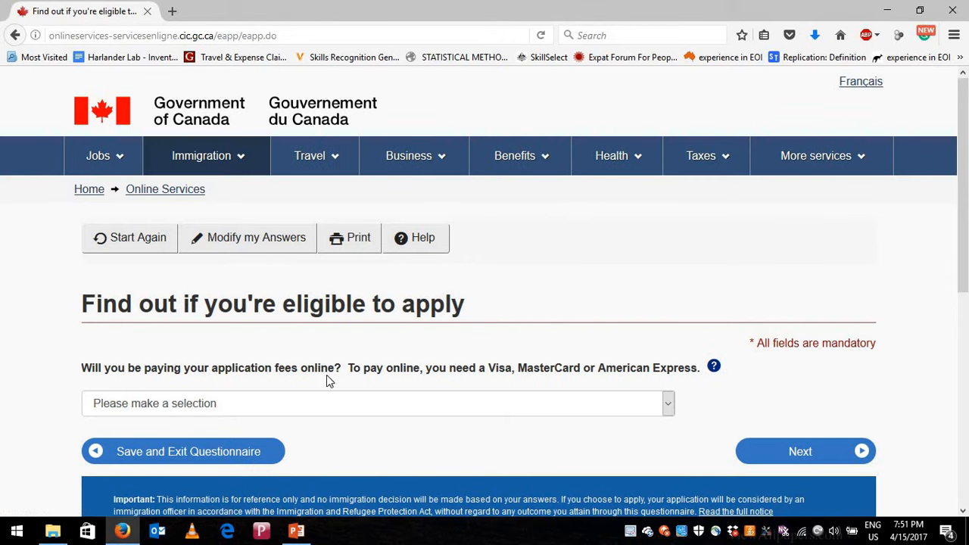
click(714, 368)
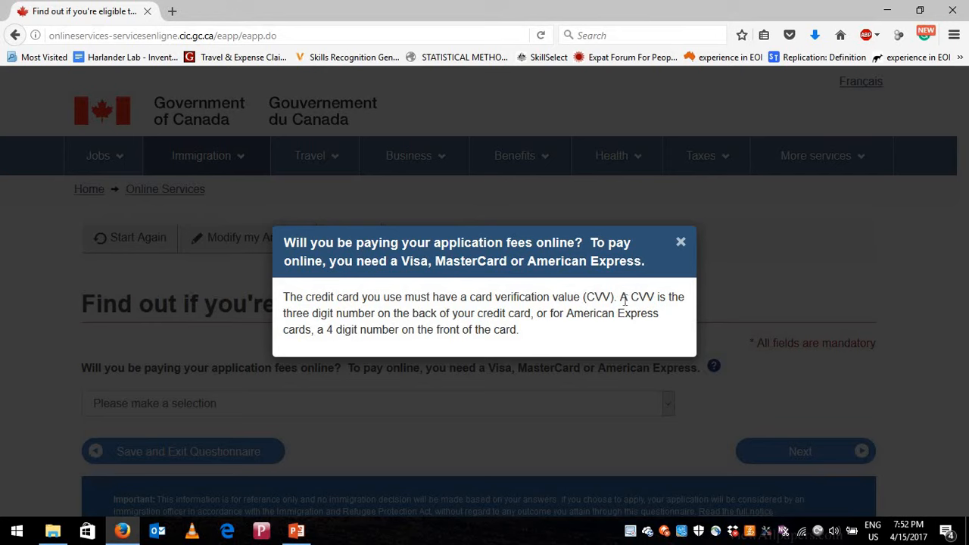
click(681, 242)
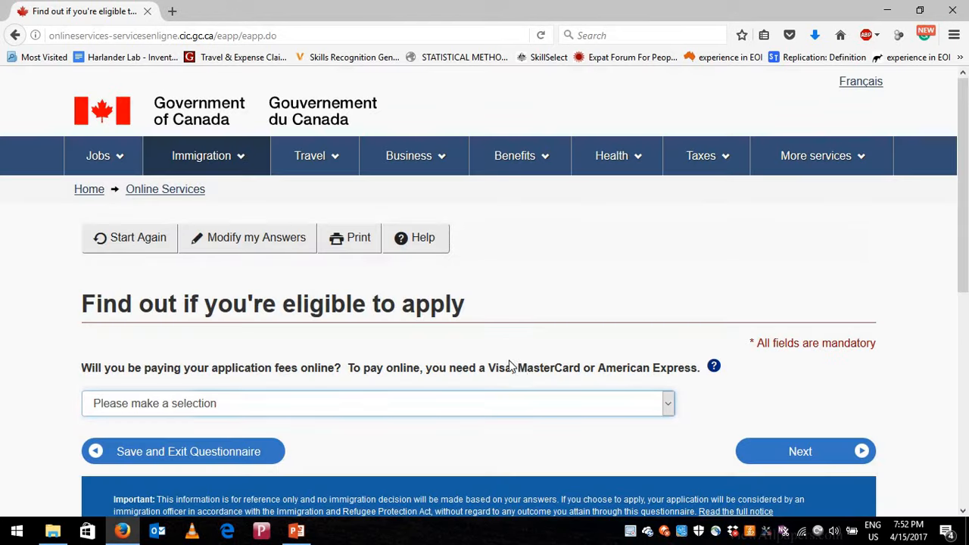
click(559, 410)
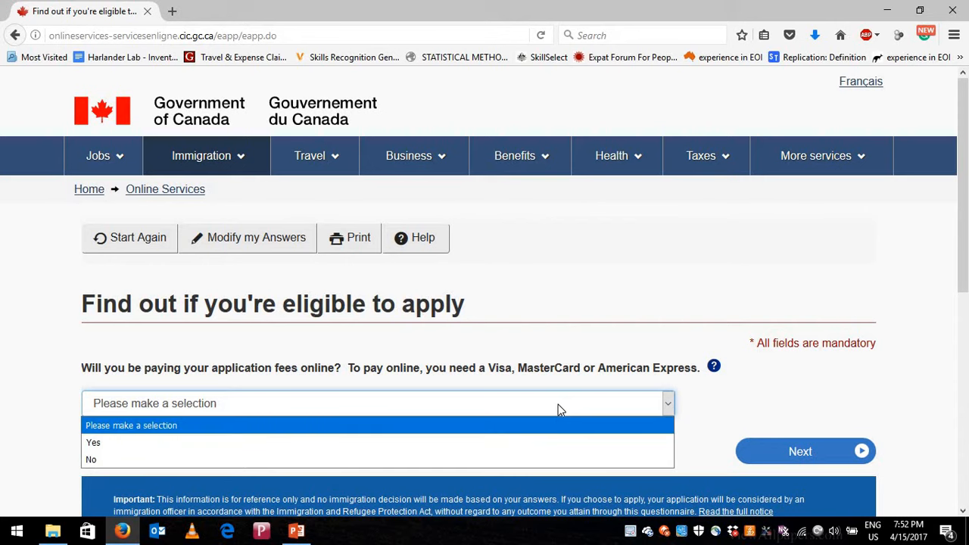
click(485, 446)
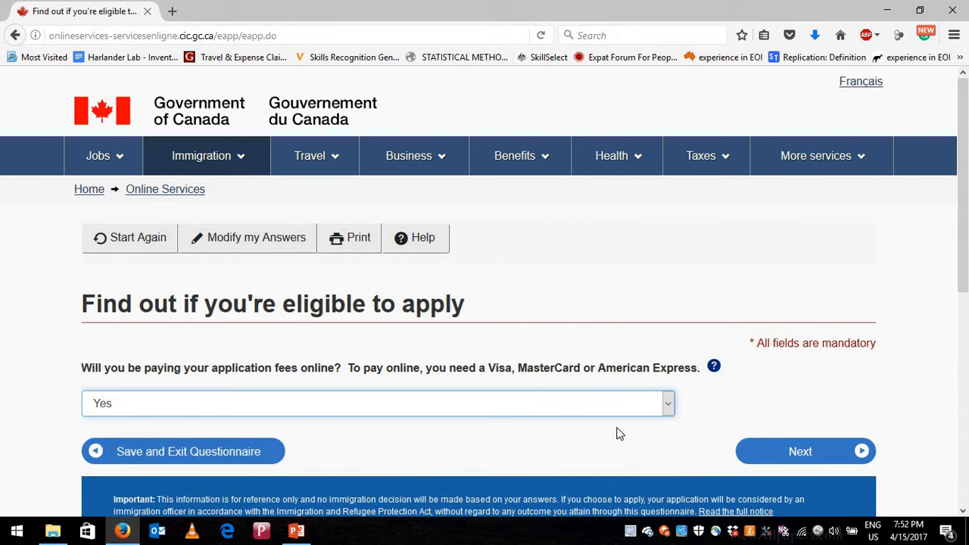
click(804, 459)
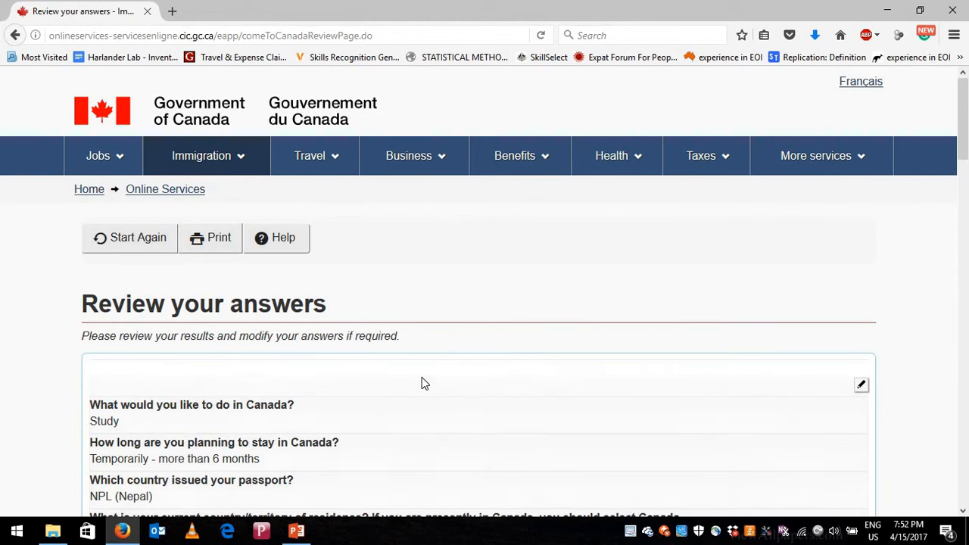
- Scroll through the Review your answers page and continue to the document checklist
scroll(422, 377, down, 4)
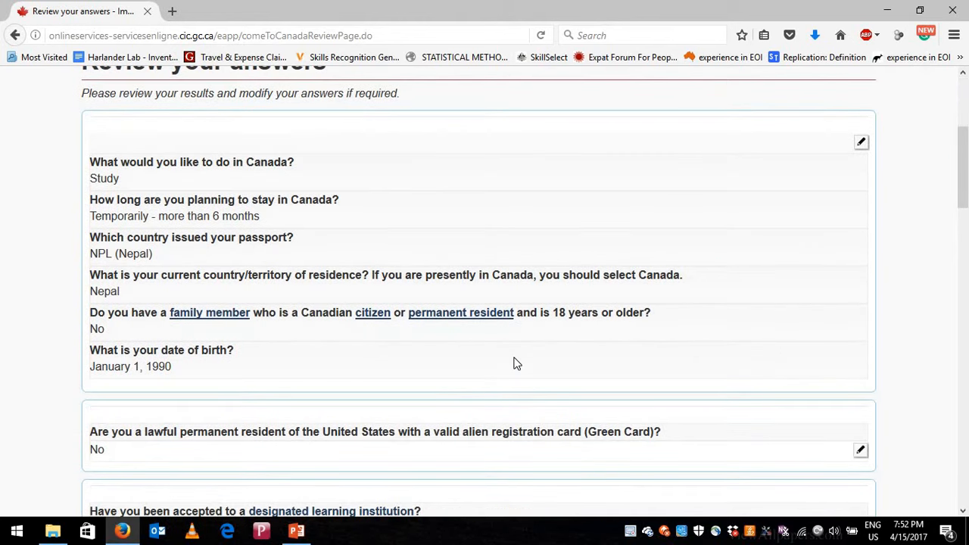
scroll(515, 356, down, 5)
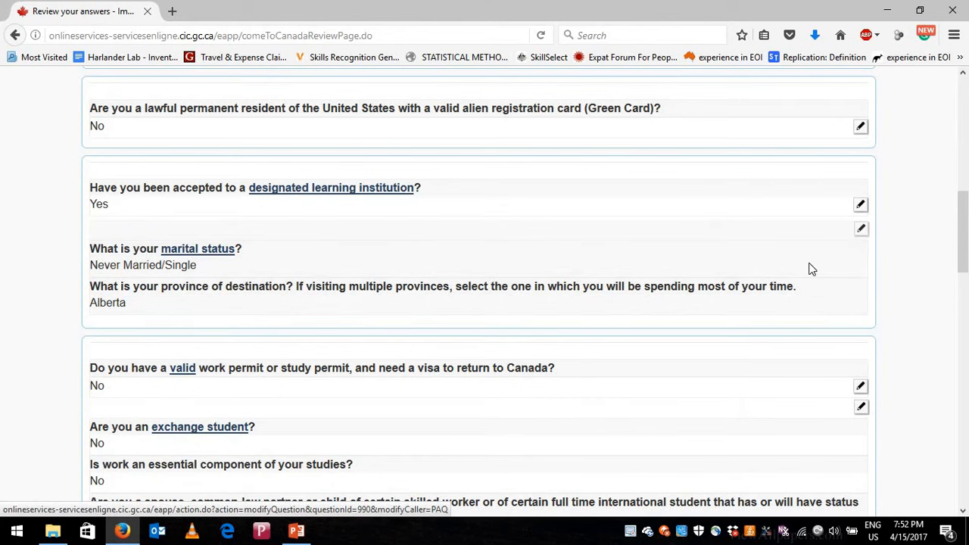
scroll(672, 359, down, 5)
scroll(672, 358, down, 9)
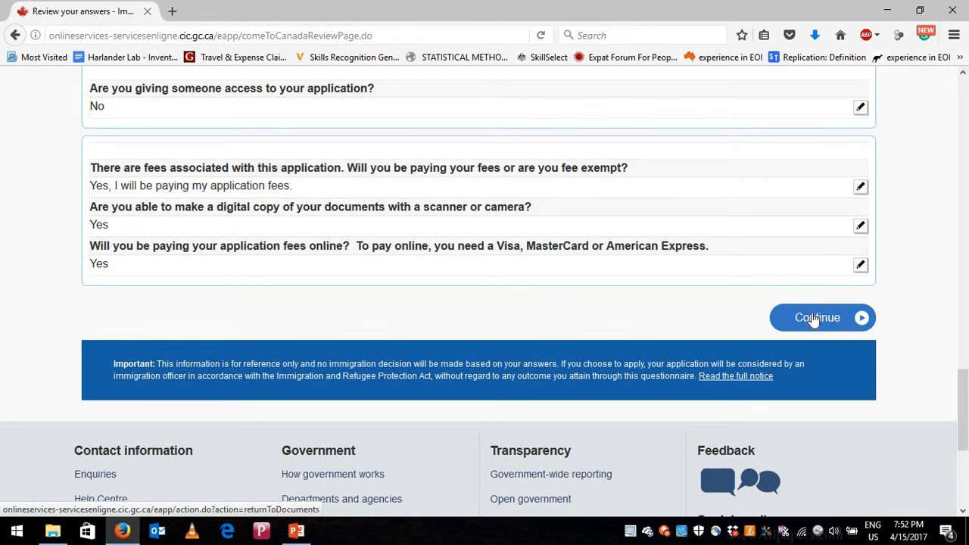
click(814, 319)
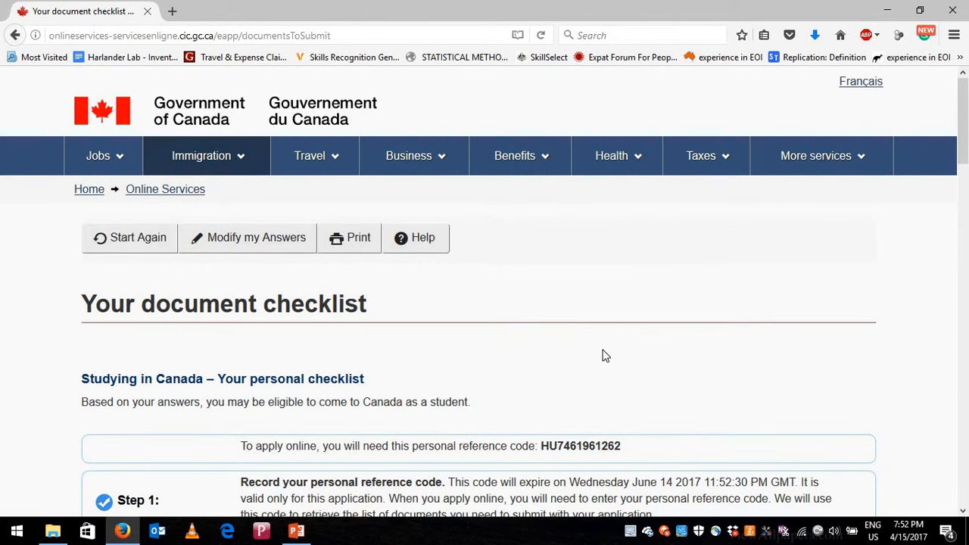
- Highlight the personal reference code on the Studying in Canada checklist for recording
scroll(435, 283, down, 2)
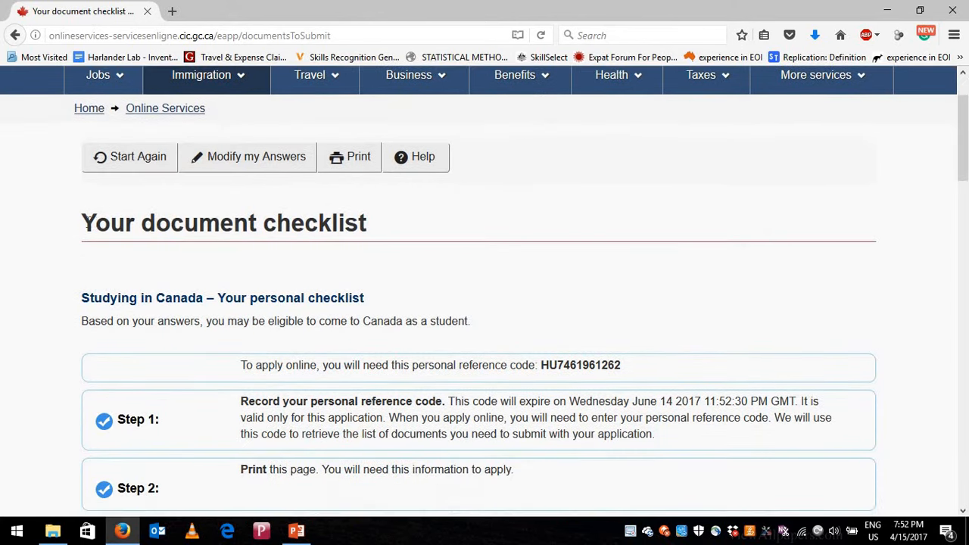
drag(81, 223, 518, 296)
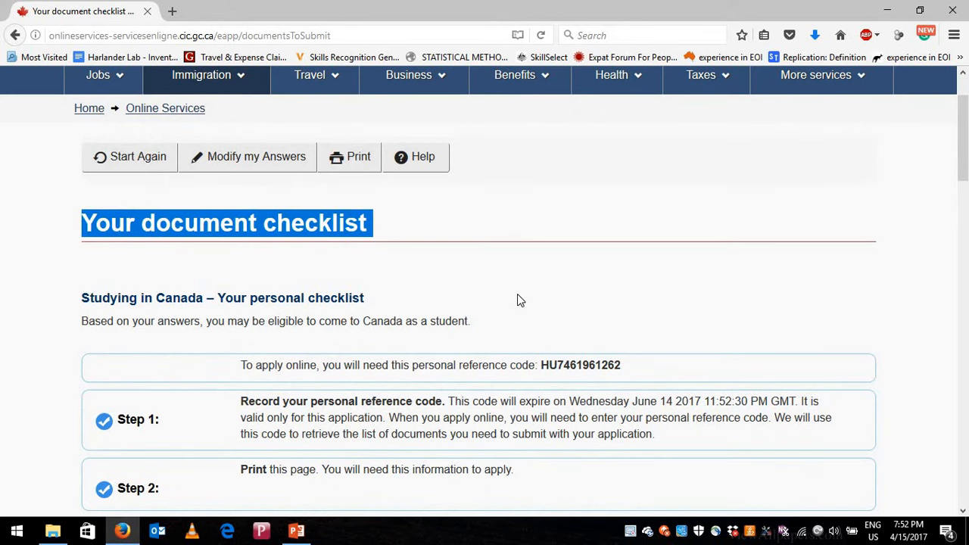
scroll(507, 261, down, 2)
click(498, 196)
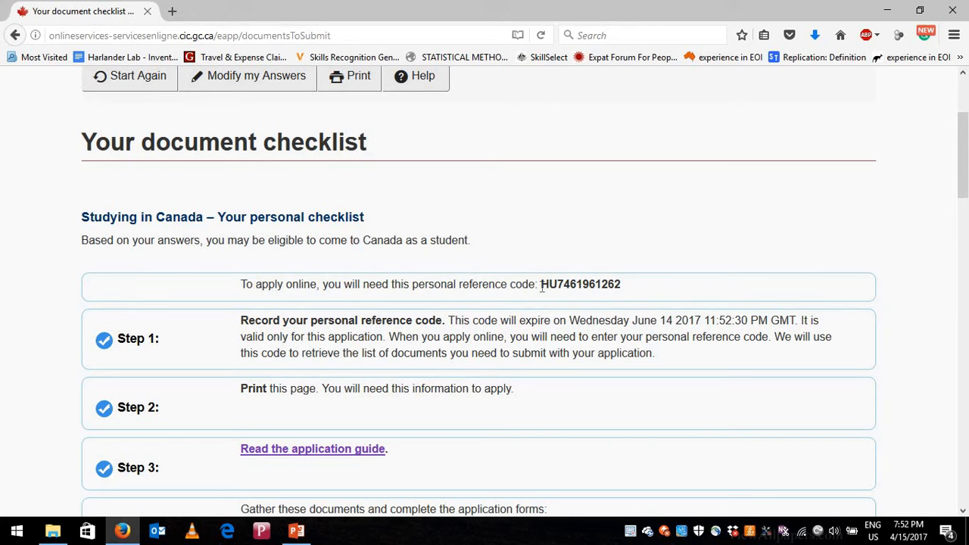
drag(542, 287, 625, 287)
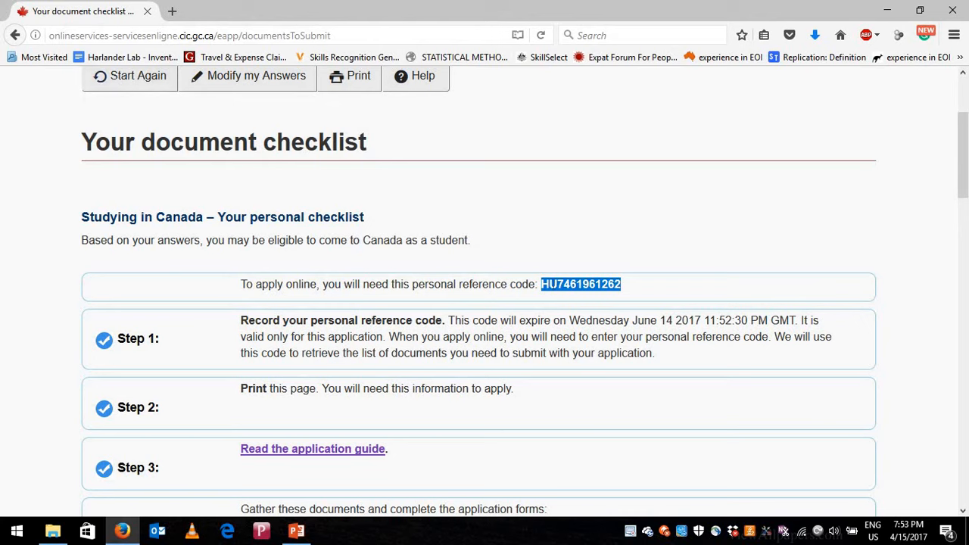
drag(542, 285, 623, 292)
scroll(171, 281, down, 2)
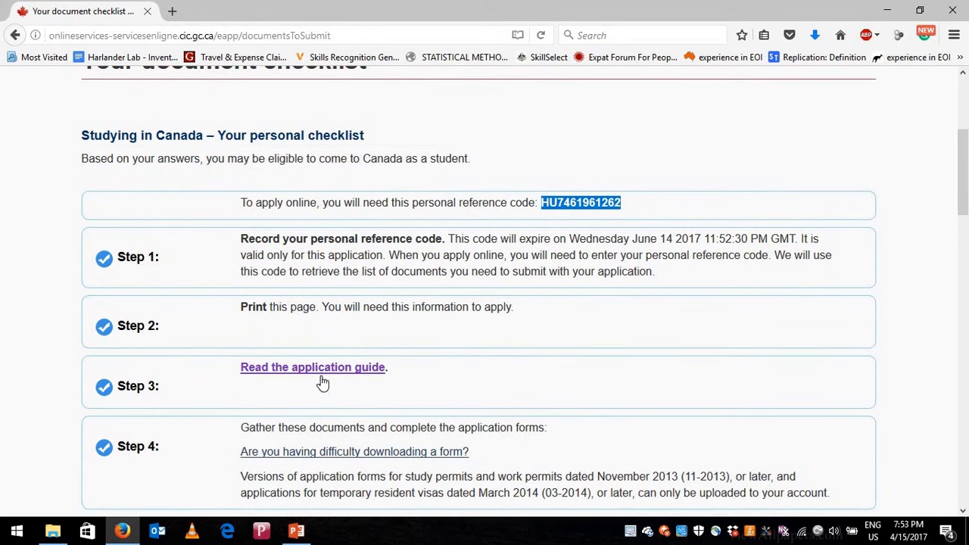
scroll(322, 383, down, 2)
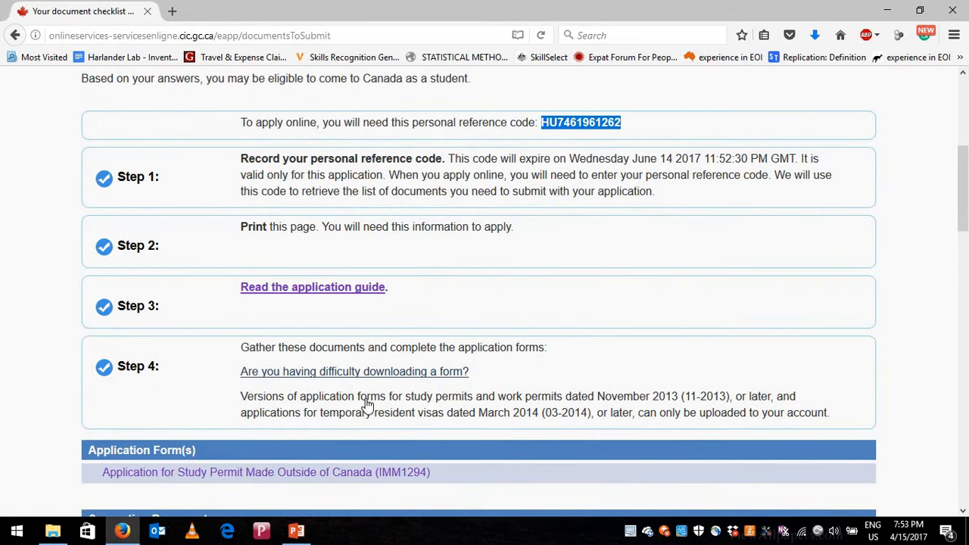
scroll(366, 398, down, 3)
scroll(368, 322, down, 1)
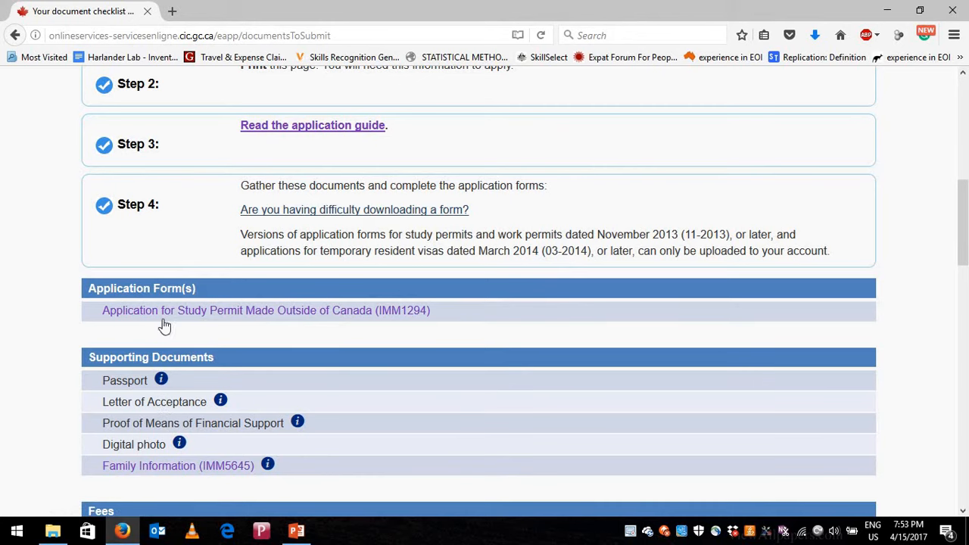
scroll(149, 275, down, 4)
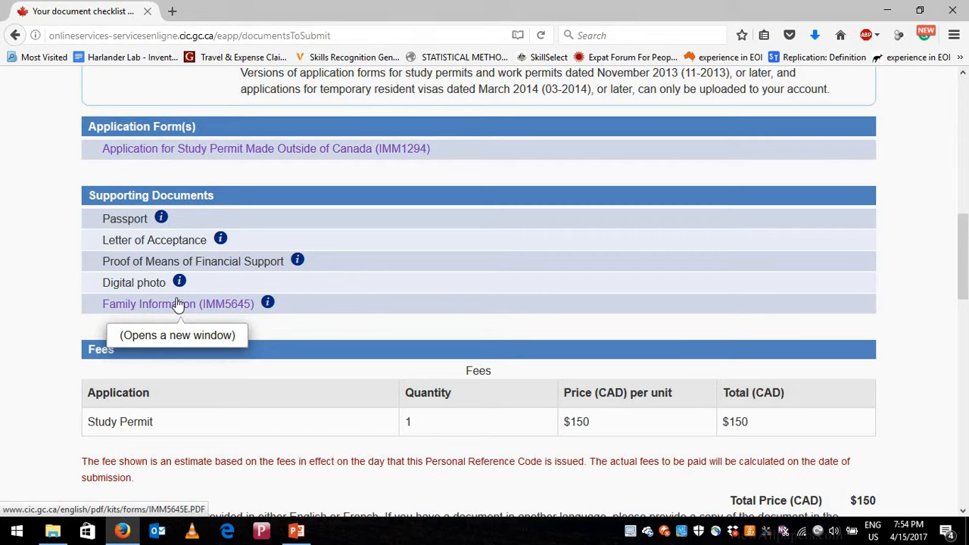
scroll(259, 366, down, 2)
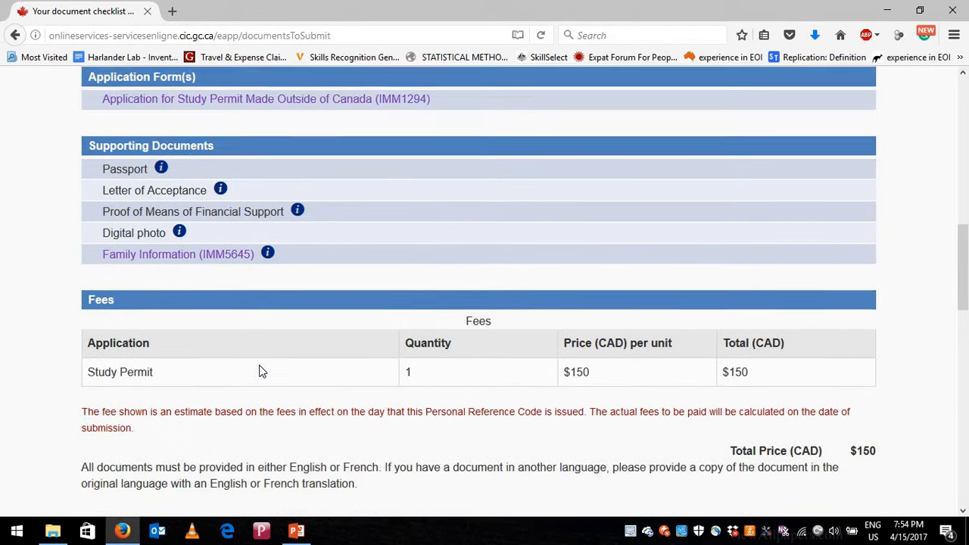
scroll(260, 369, up, 2)
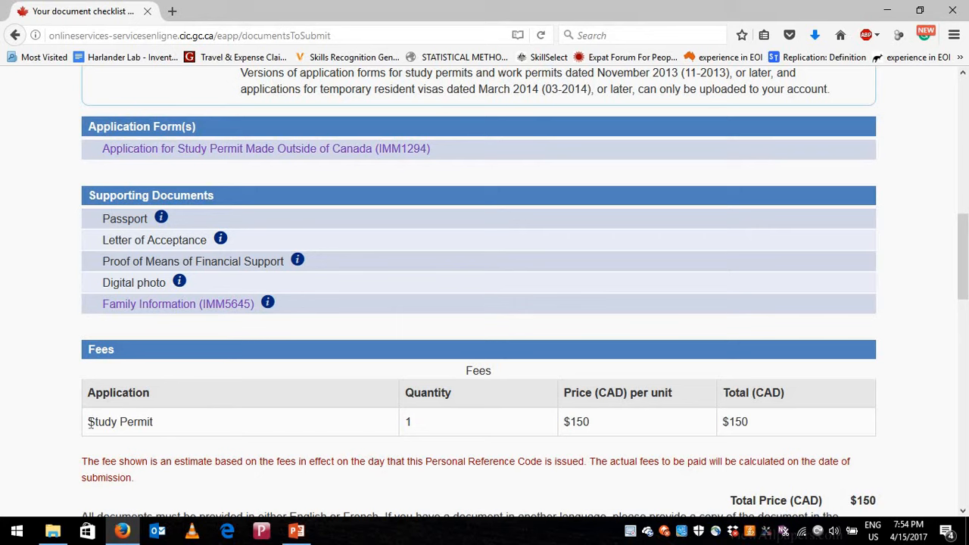
triple_click(170, 422)
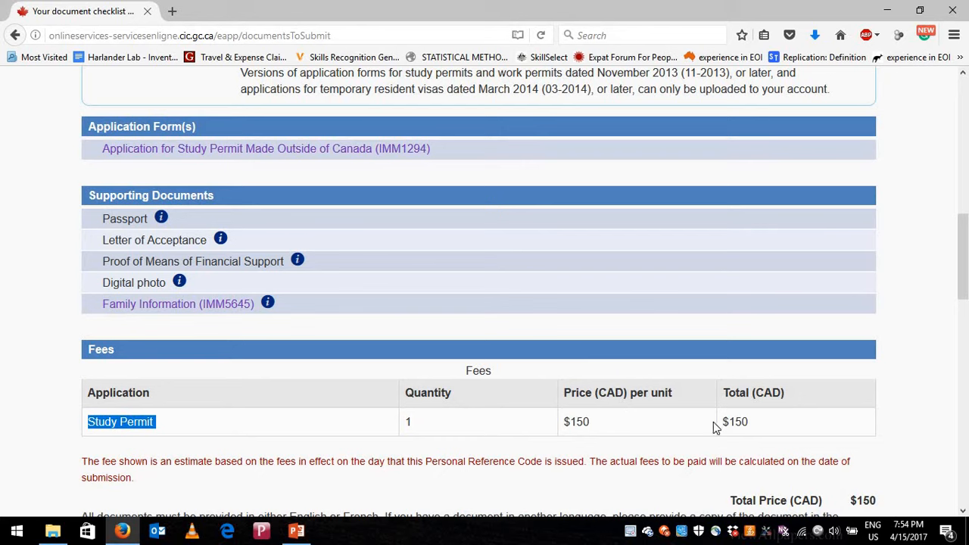
triple_click(757, 422)
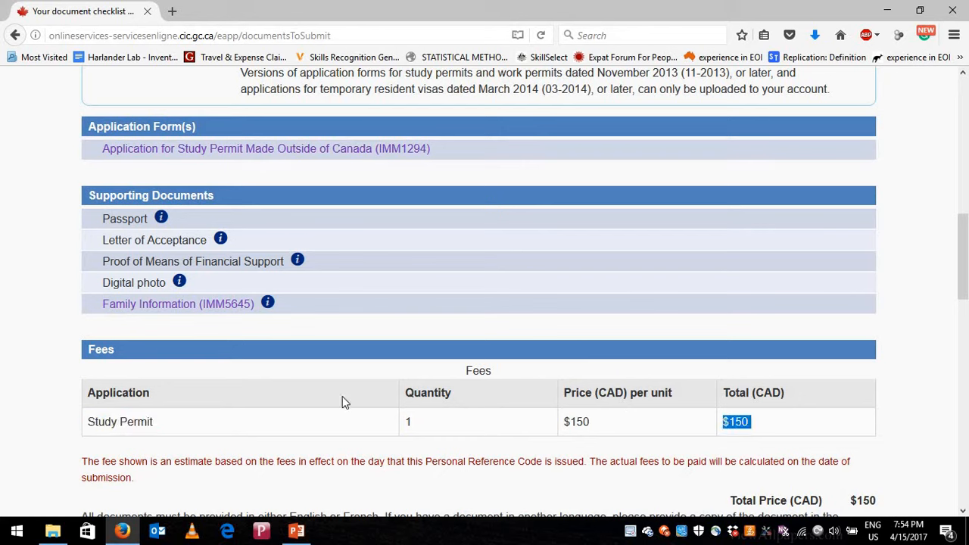
triple_click(127, 422)
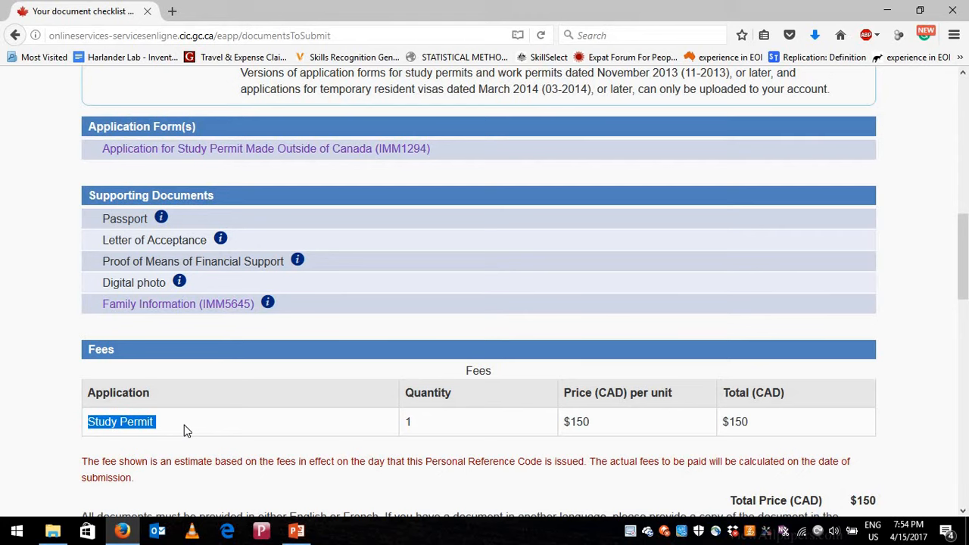
scroll(184, 425, down, 1)
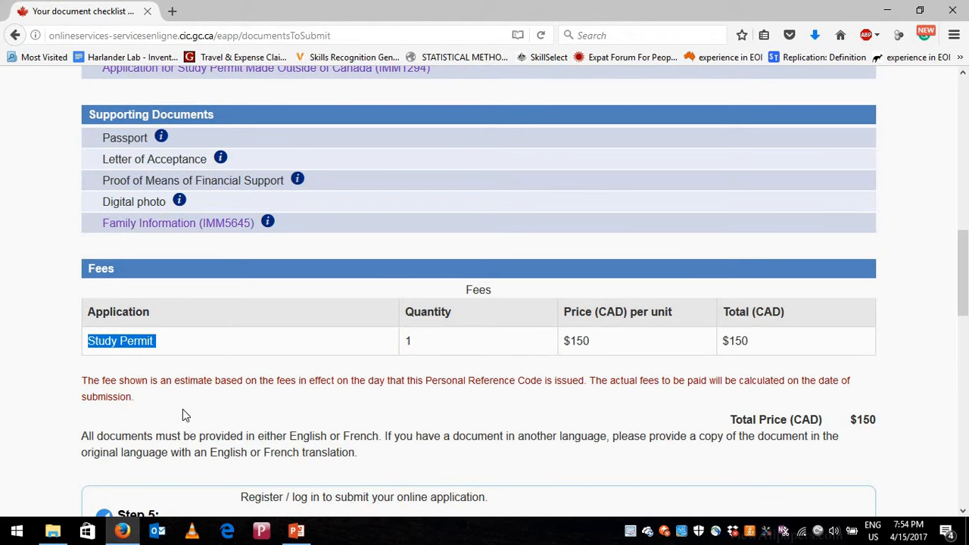
click(213, 360)
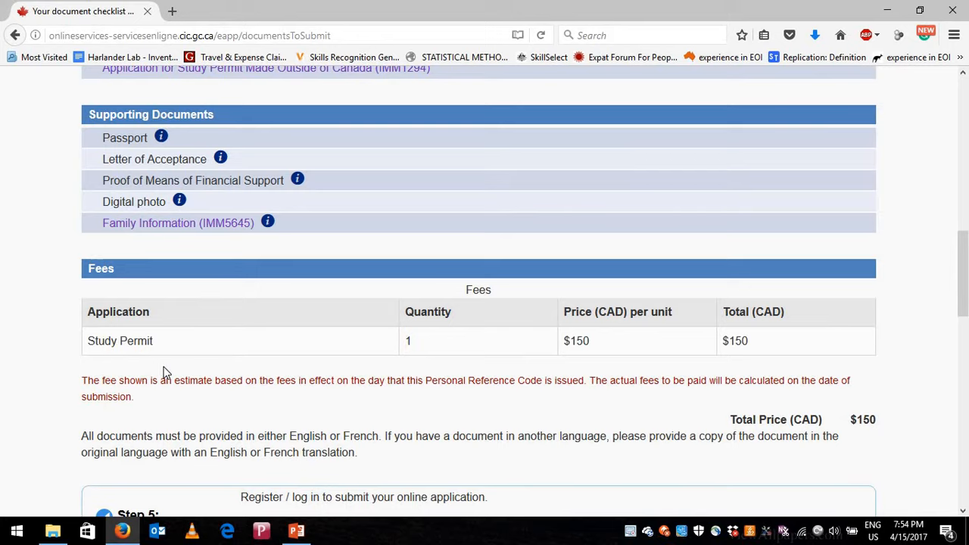
scroll(174, 443, down, 2)
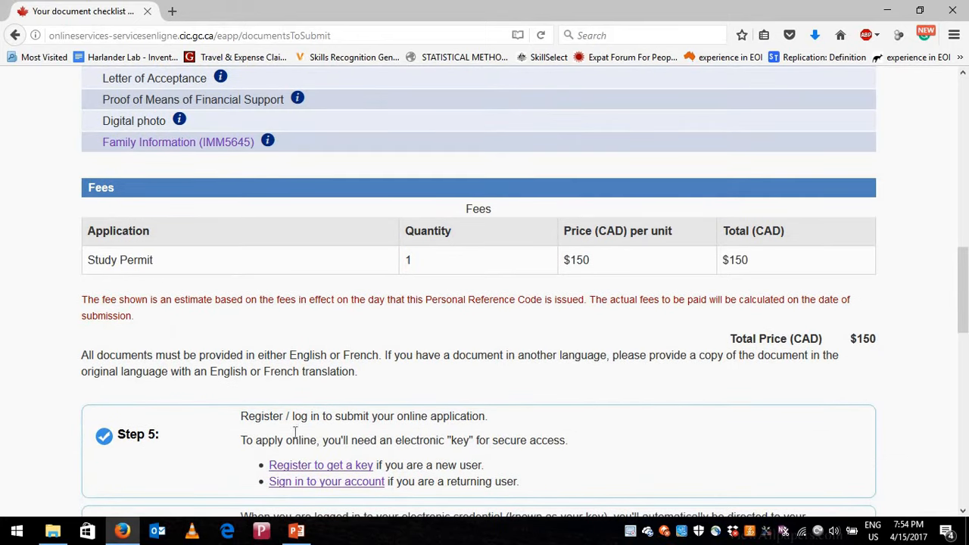
scroll(294, 432, down, 2)
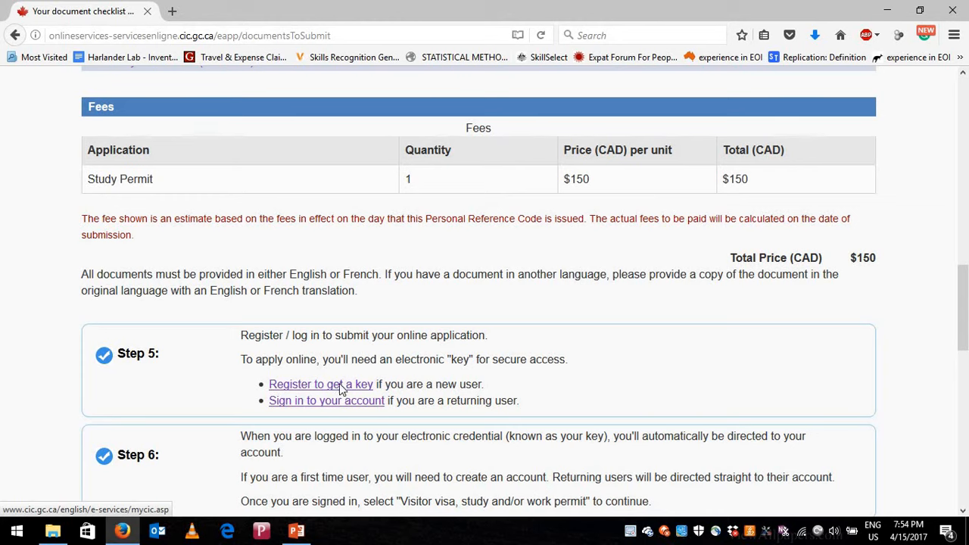
scroll(343, 388, up, 10)
scroll(549, 373, up, 2)
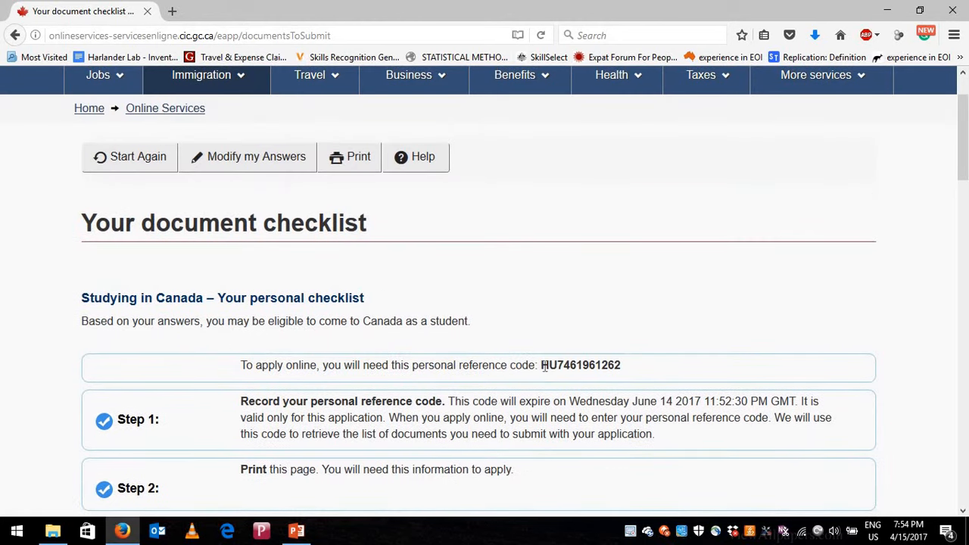
drag(542, 365, 622, 366)
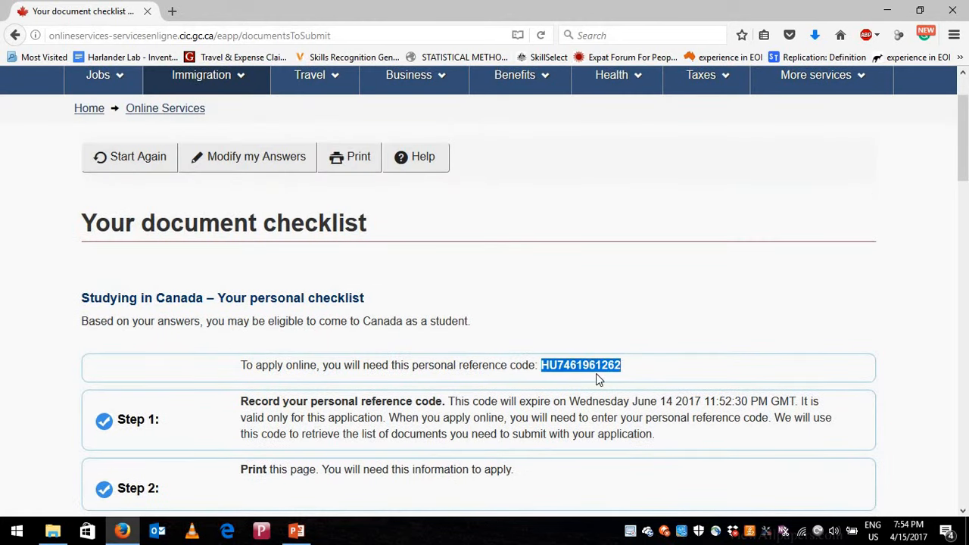
scroll(596, 373, down, 6)
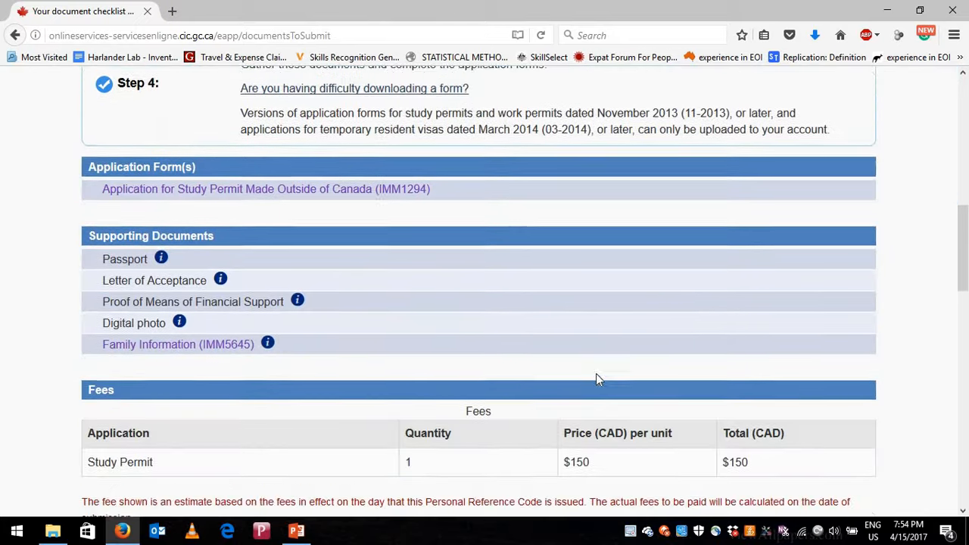
scroll(596, 373, down, 5)
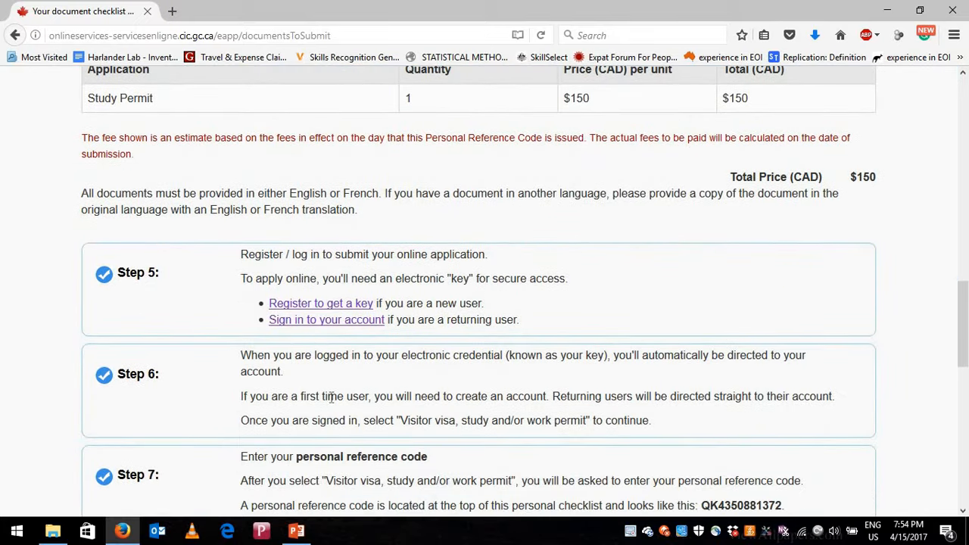
scroll(396, 399, down, 2)
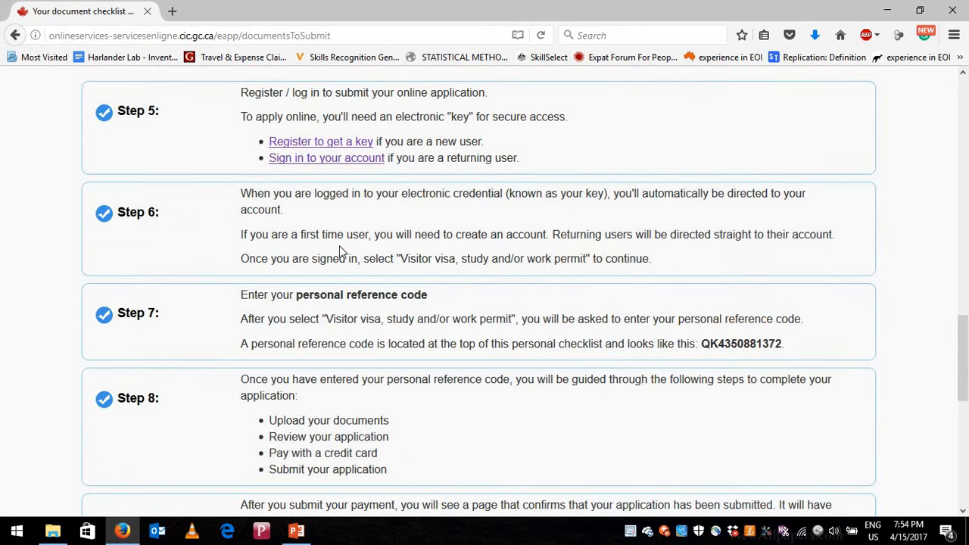
scroll(312, 419, down, 2)
scroll(313, 418, up, 4)
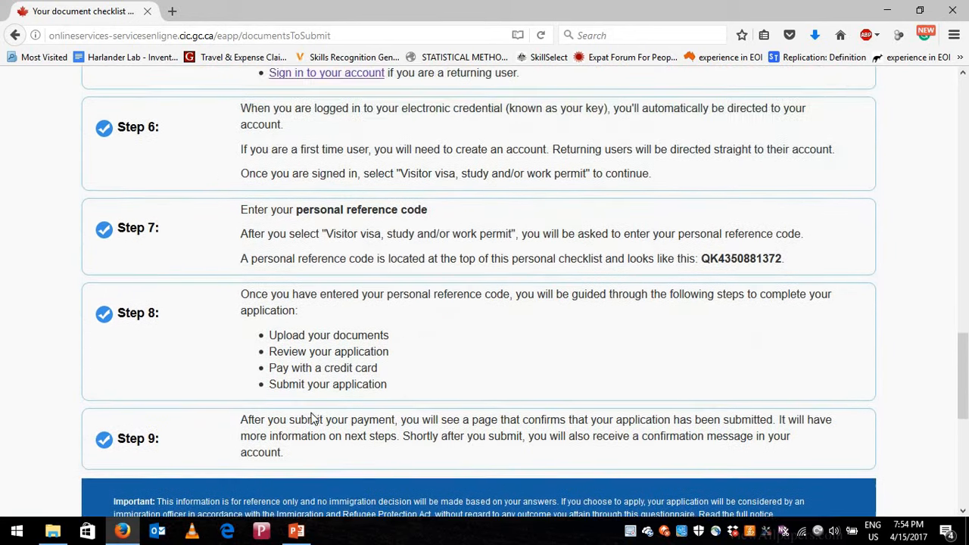
scroll(168, 352, up, 1)
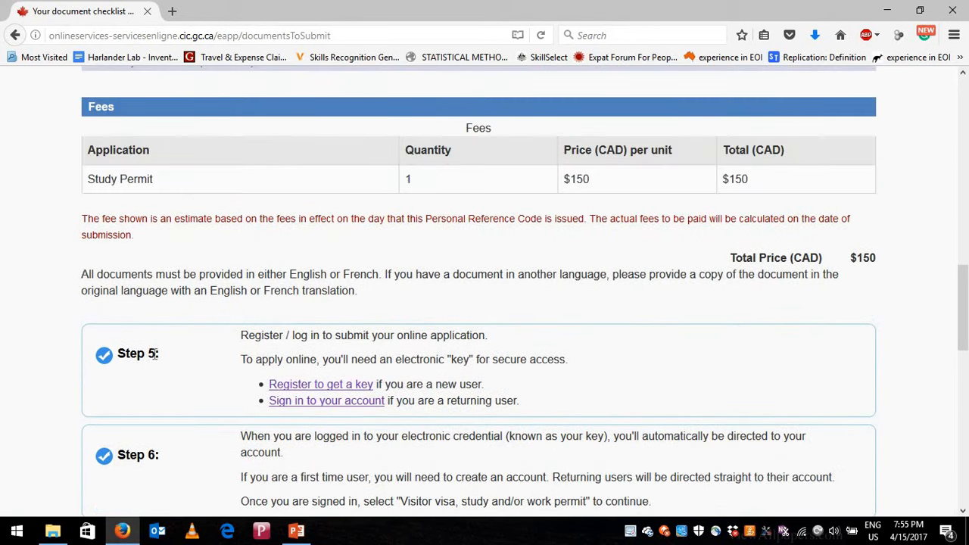
- Go from 'Register to get a key' through 'Continue to GCKey' to the GCKey Welcome page
click(336, 389)
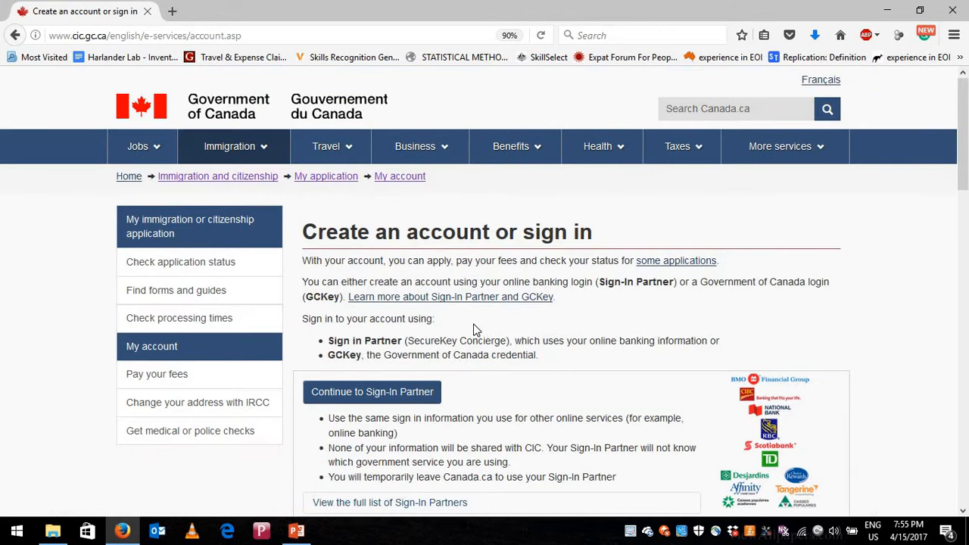
scroll(472, 329, down, 4)
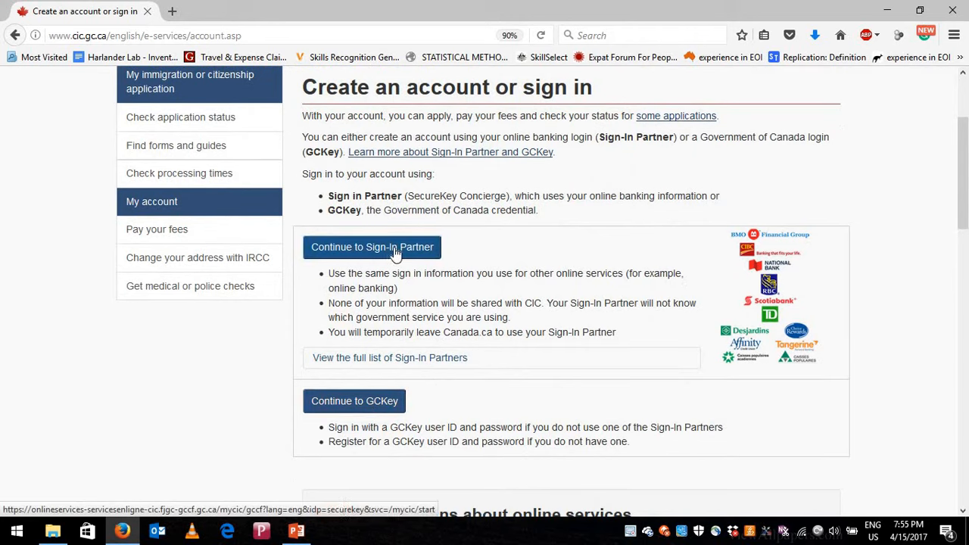
click(360, 404)
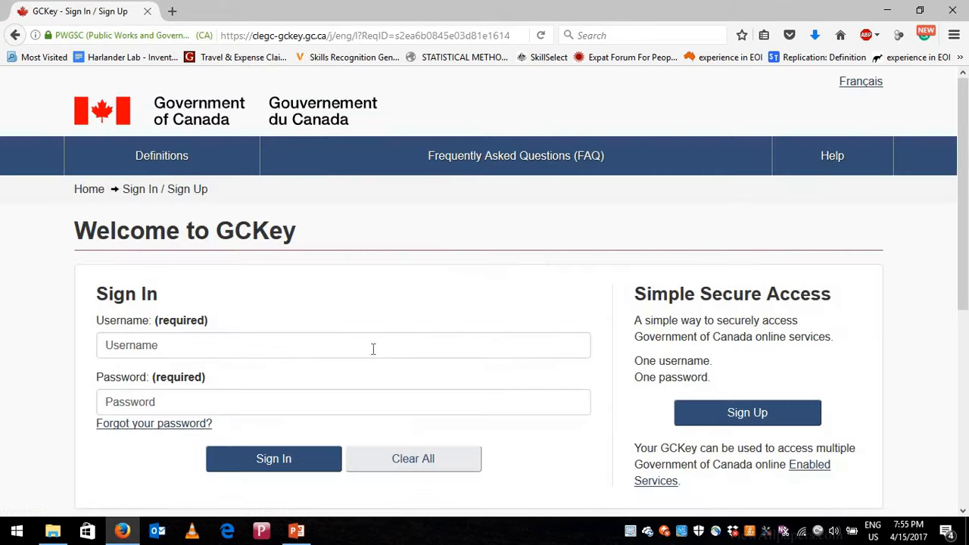
click(284, 347)
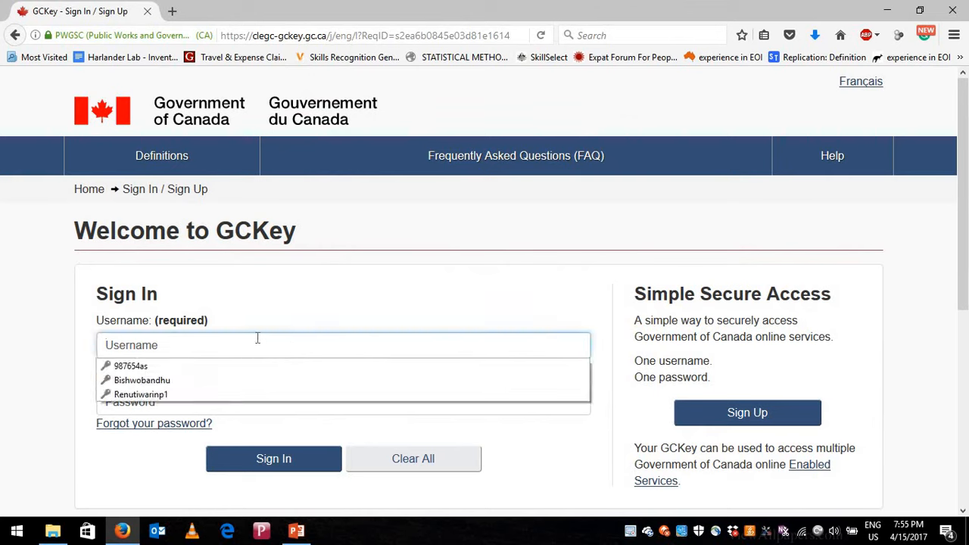
click(258, 338)
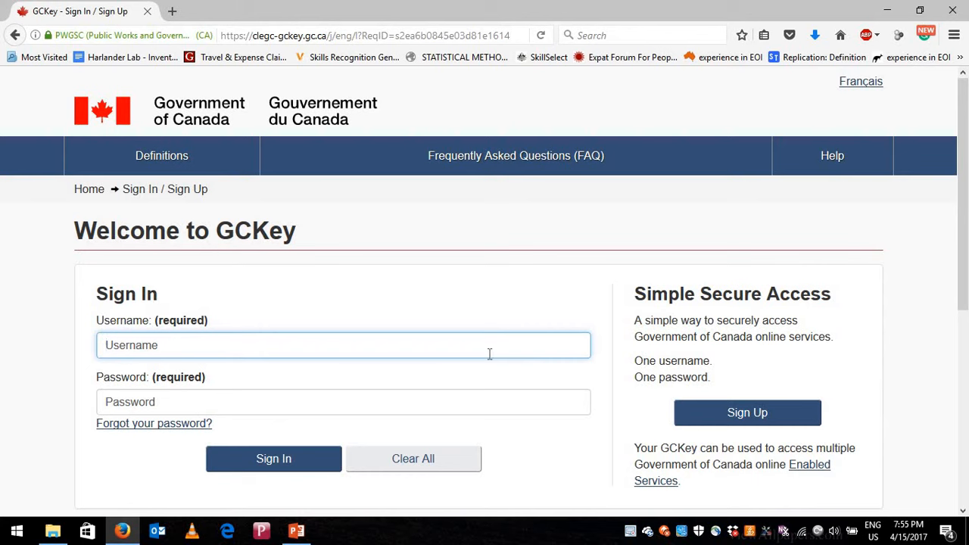
- Start a GCKey sign-up, accept the terms and submit a new username
click(757, 414)
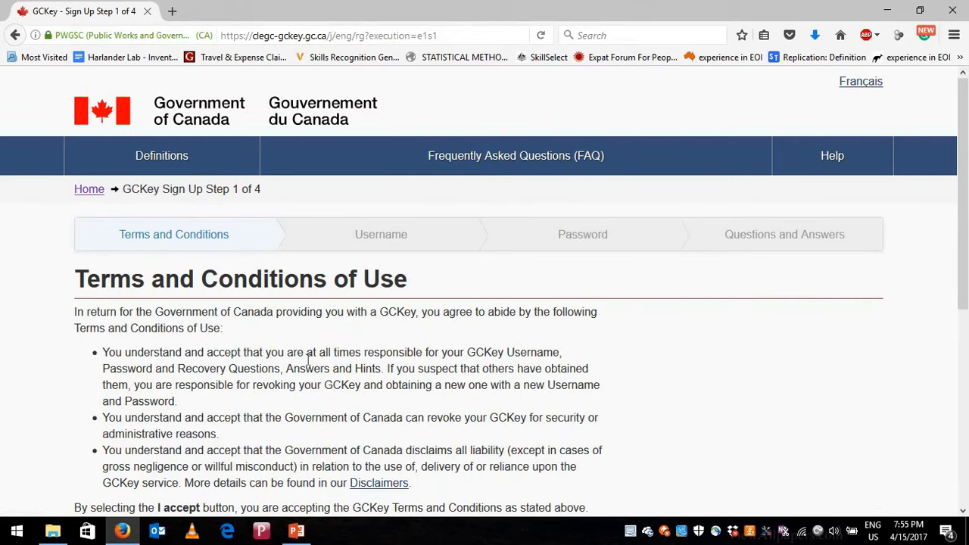
scroll(308, 360, down, 4)
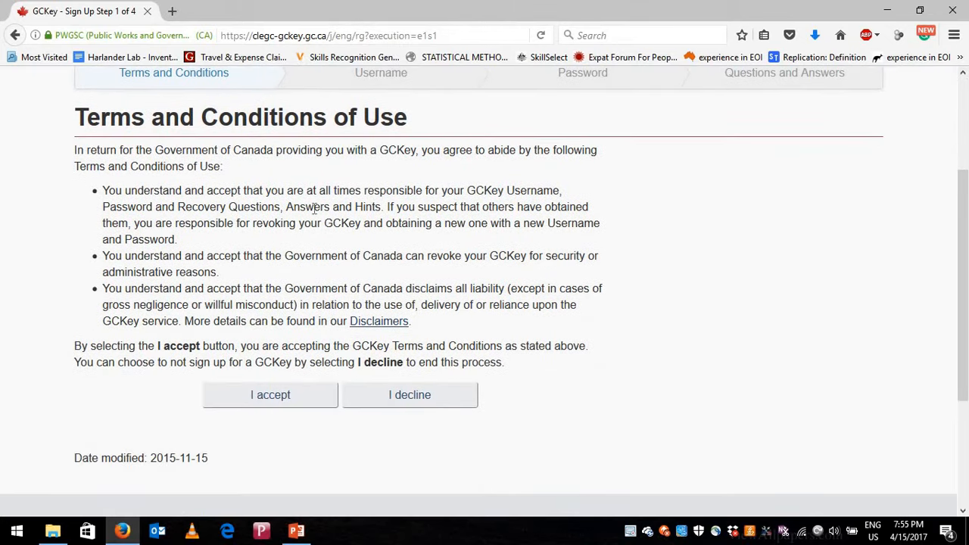
click(271, 400)
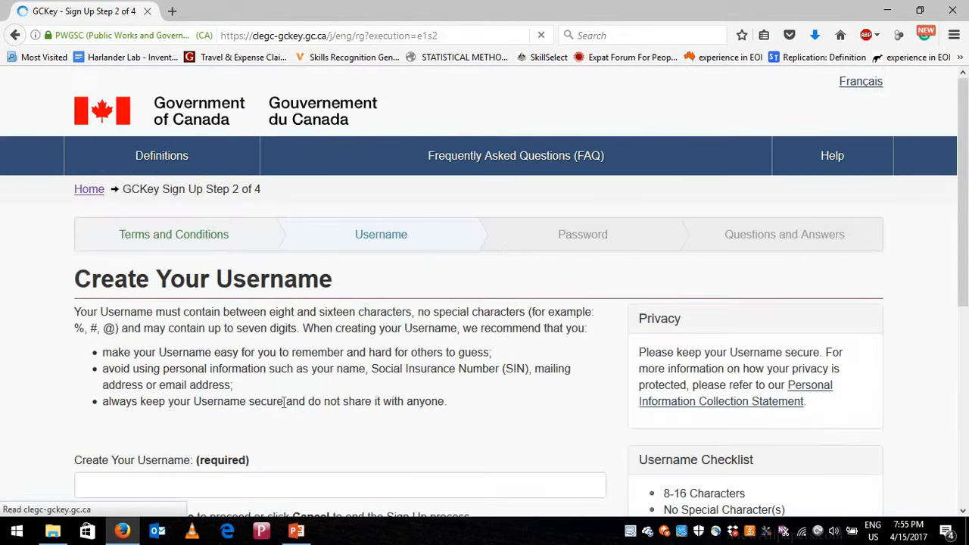
scroll(276, 406, down, 2)
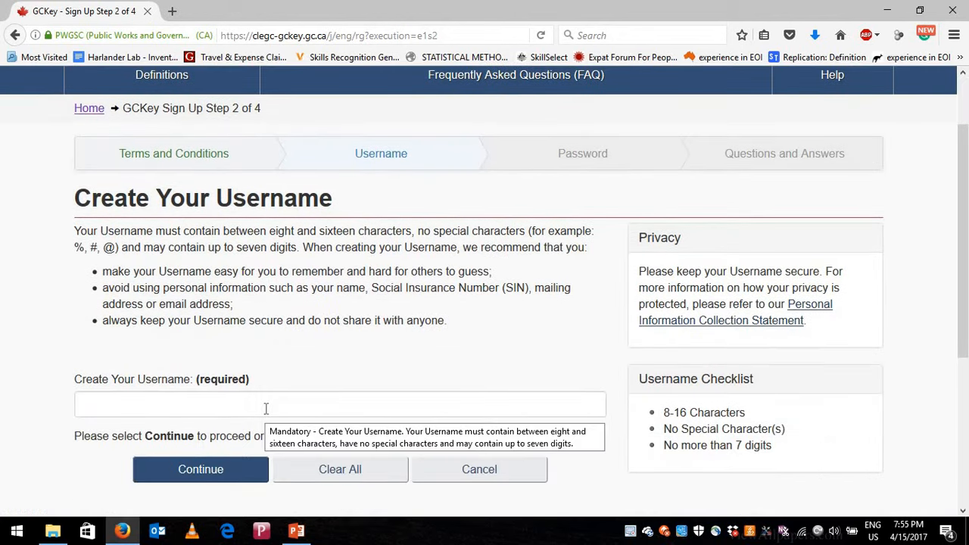
click(266, 409)
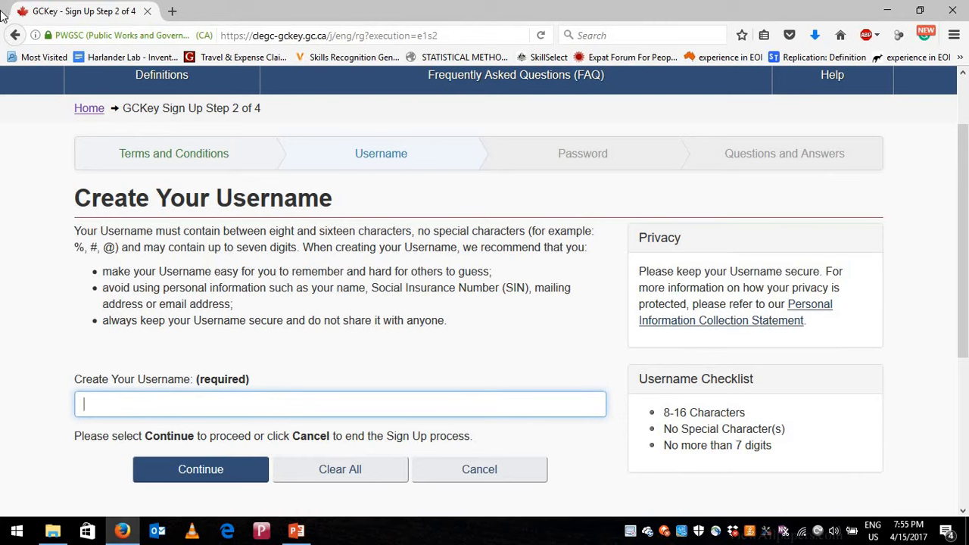
text(456789a)
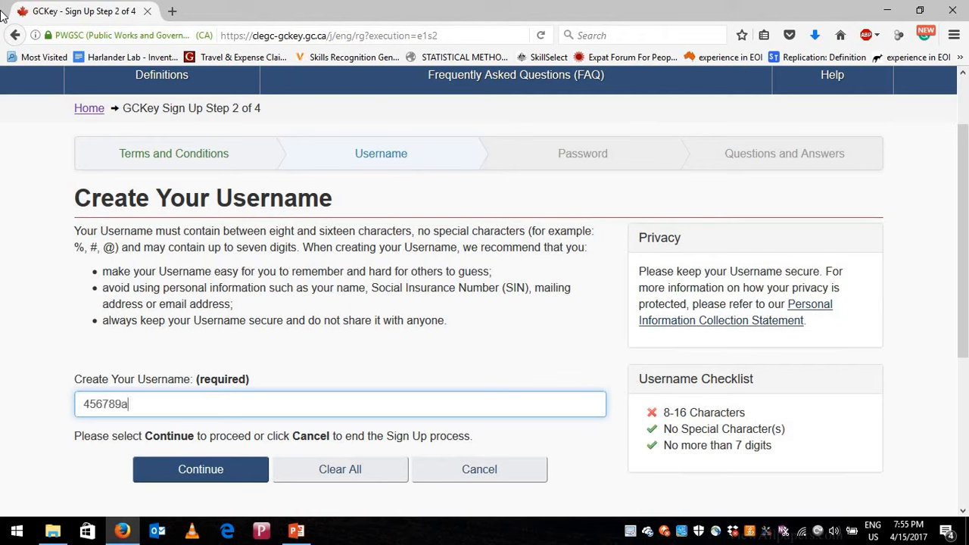
text(s)
click(213, 476)
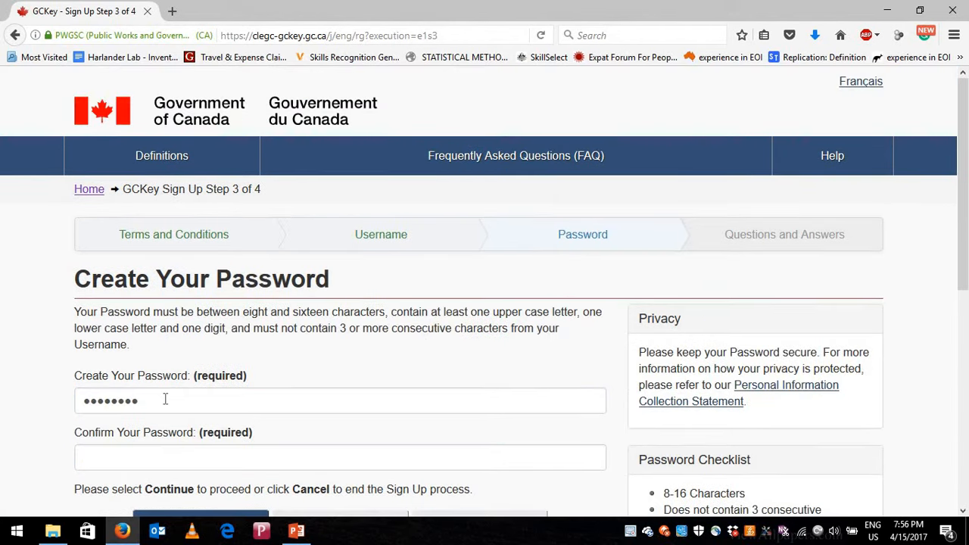
- Enter a new password and its confirmation meeting all requirements
drag(144, 402, 66, 409)
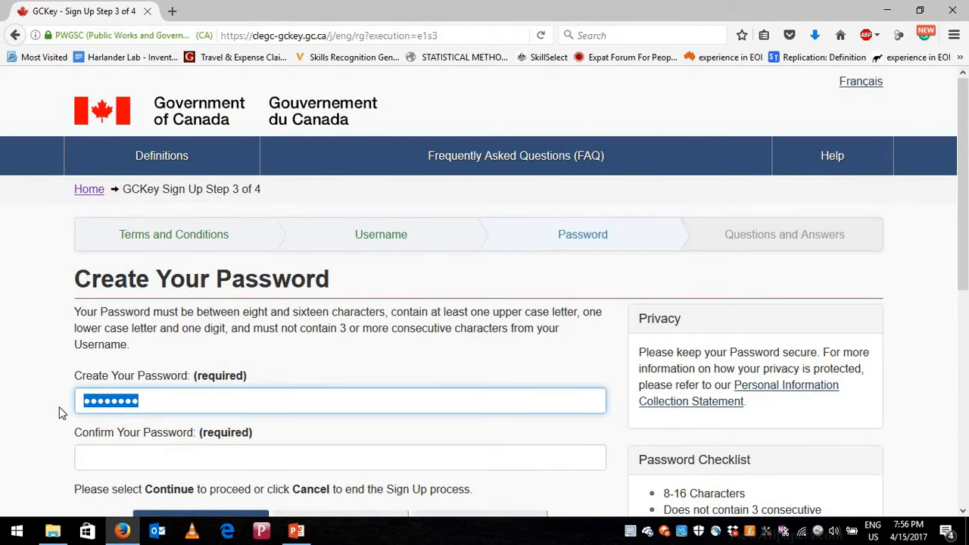
text(••••••)
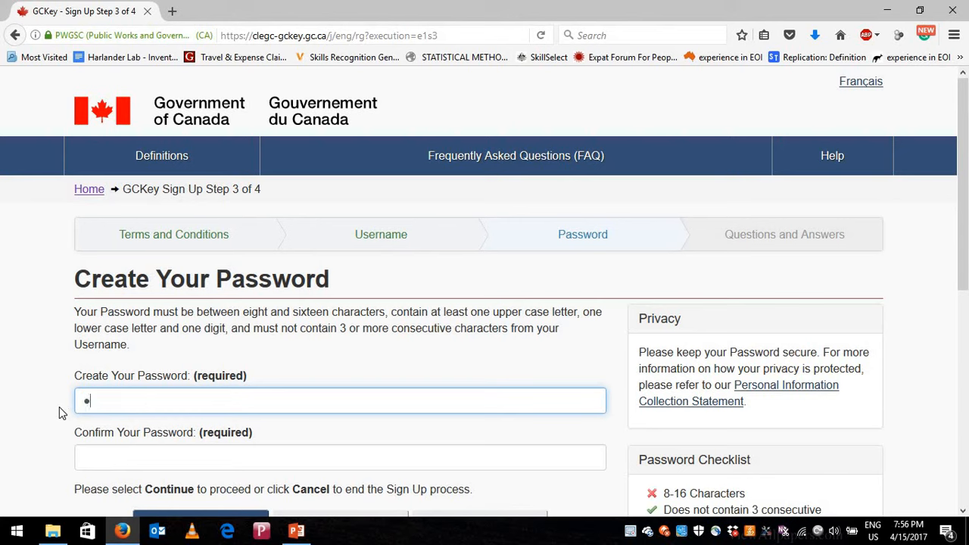
text(•••••)
click(136, 456)
text(*)
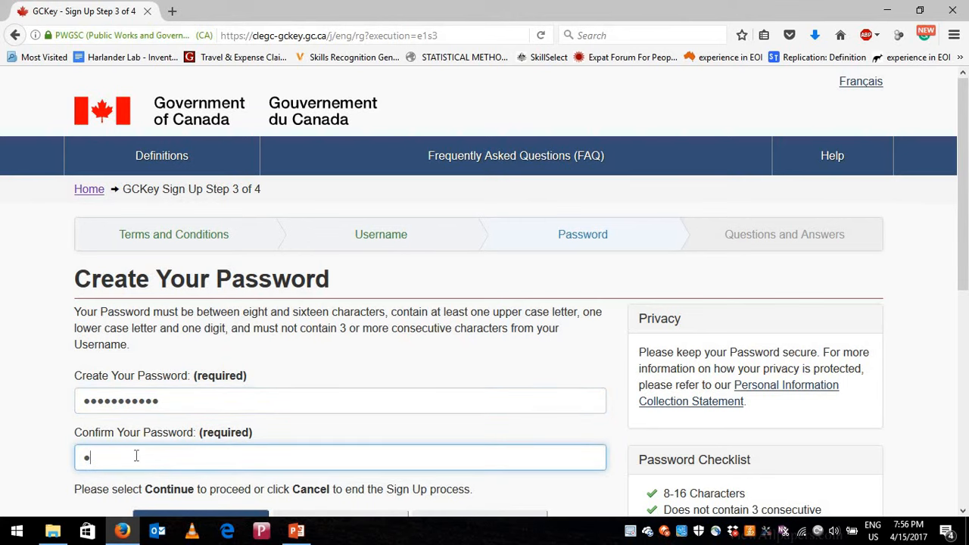
text(**********)
scroll(202, 445, down, 2)
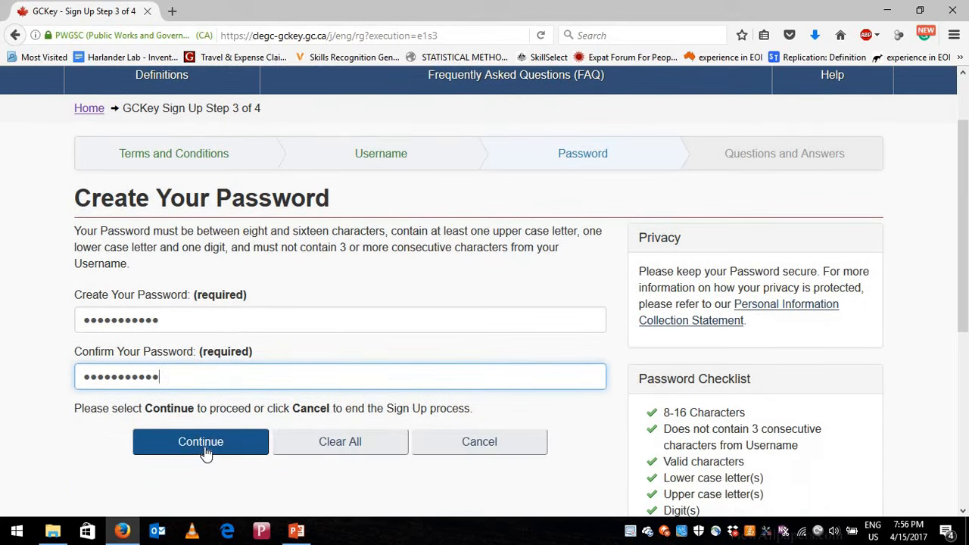
- Submit the new password and dismiss the browser's password-update prompt
click(203, 444)
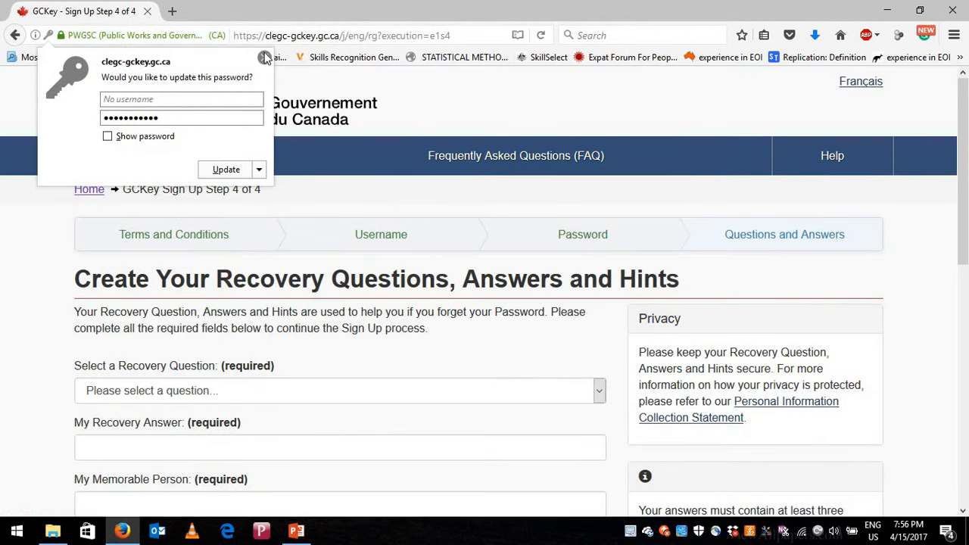
click(365, 240)
scroll(475, 287, down, 1)
scroll(476, 286, down, 1)
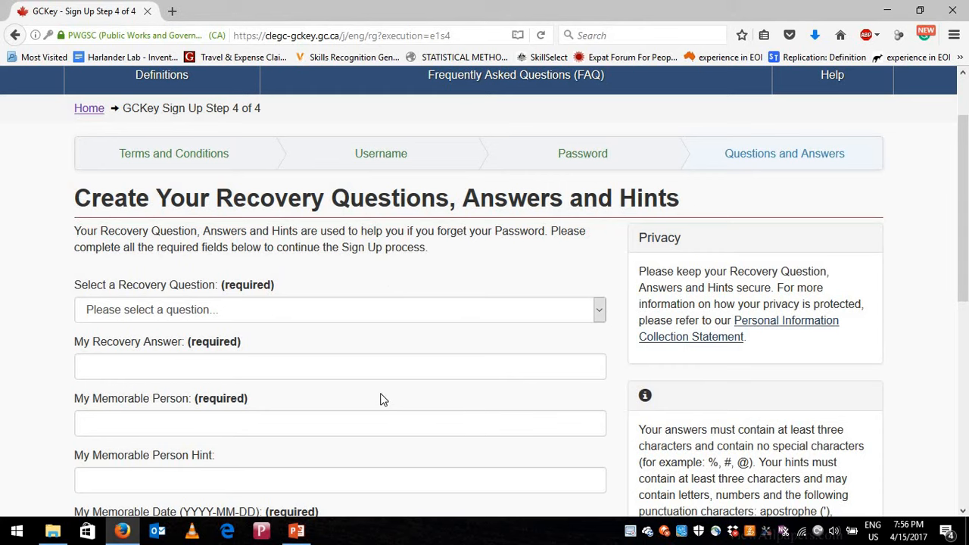
scroll(371, 383, down, 2)
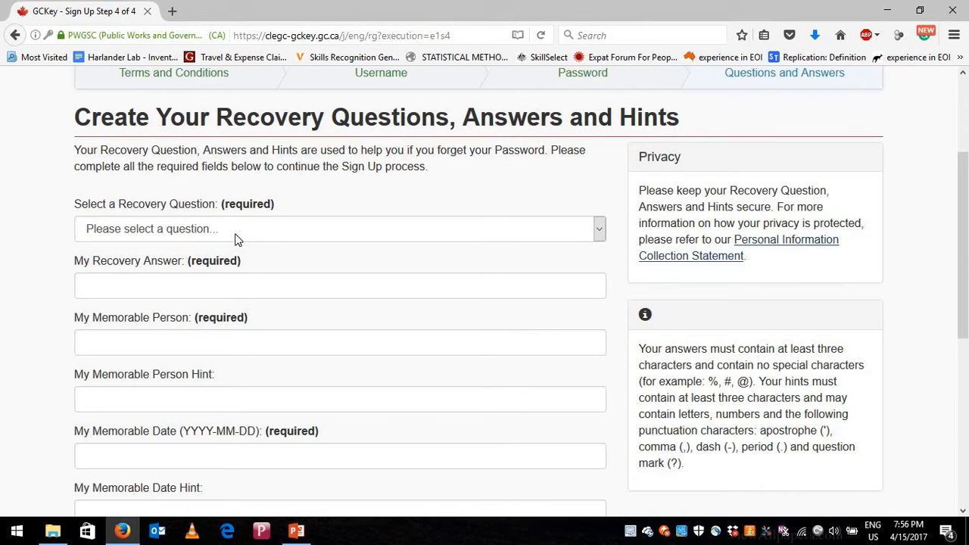
scroll(234, 232, down, 2)
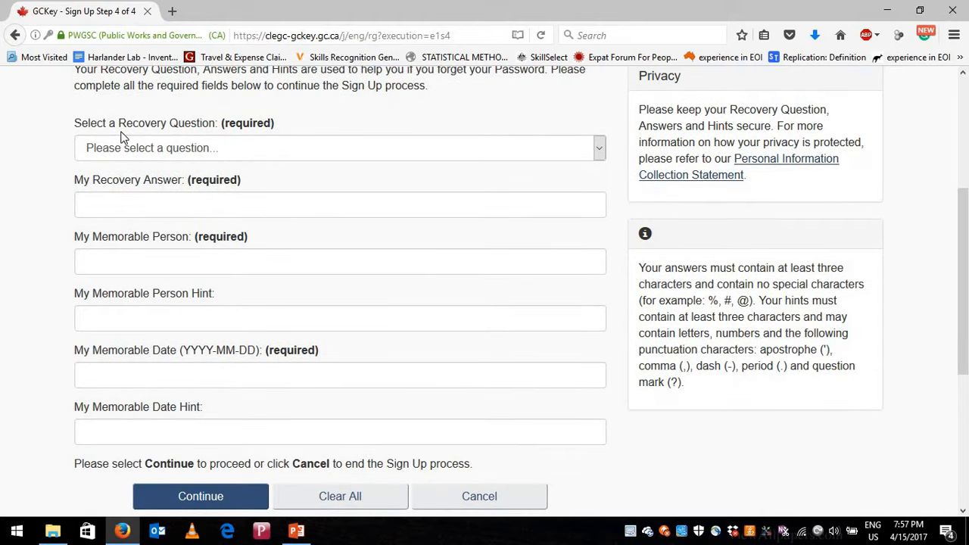
- Choose 'What was my first pet's name?' as recovery question and enter its answer
click(210, 153)
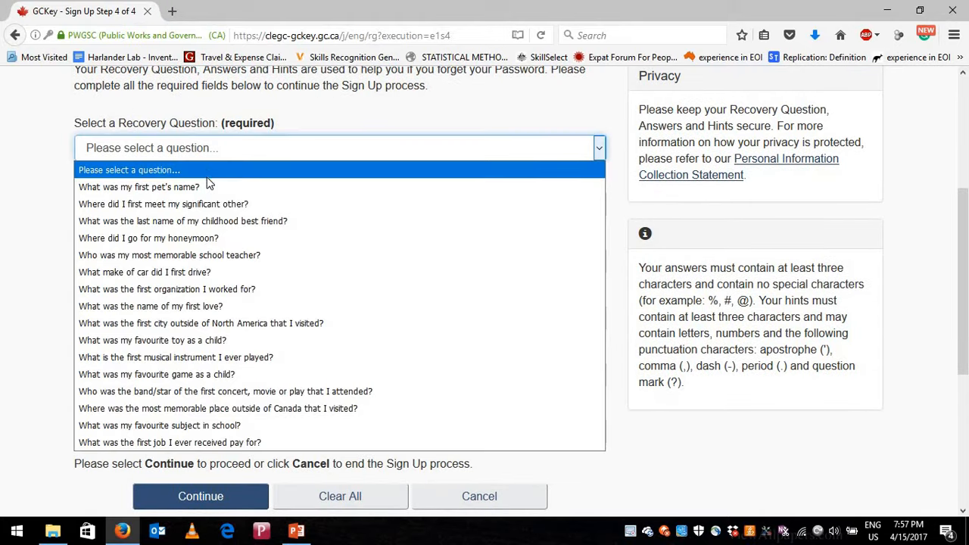
click(206, 188)
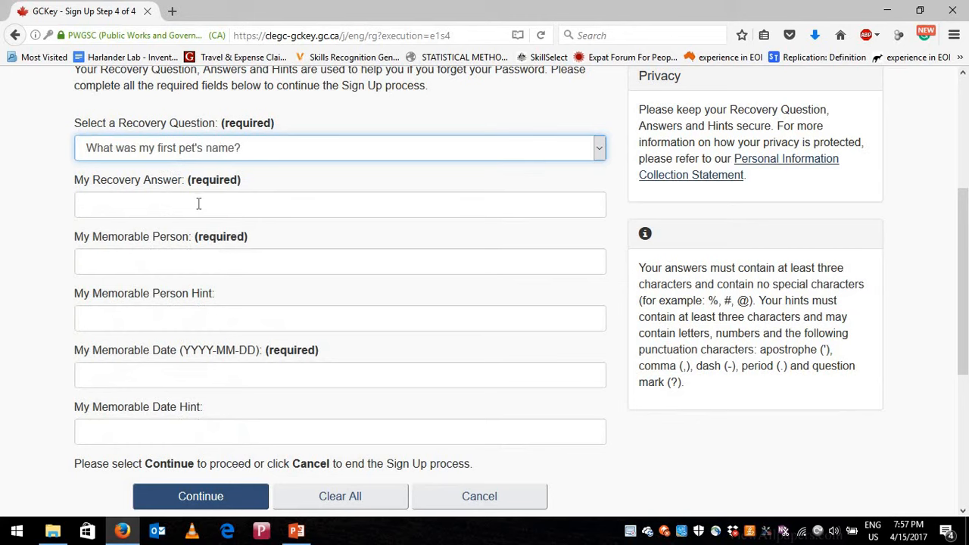
click(187, 203)
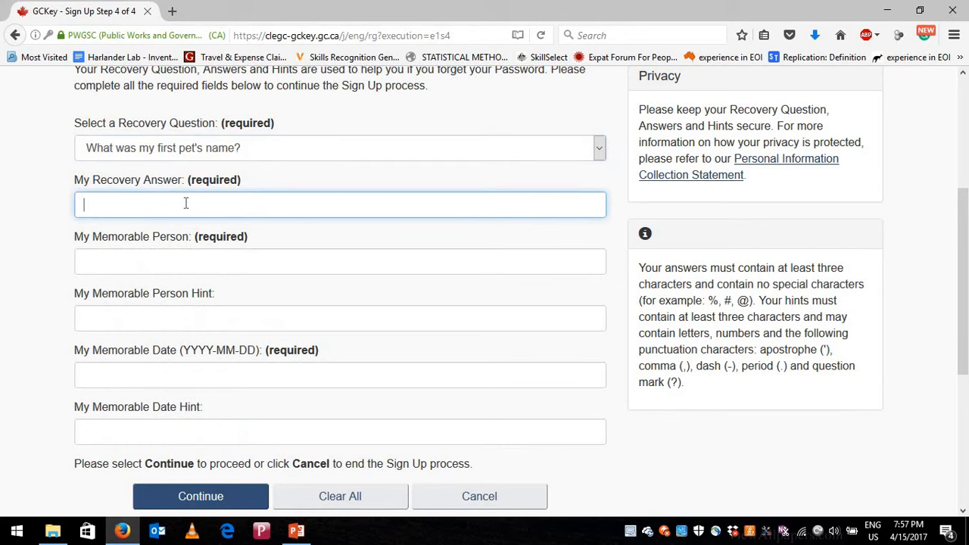
text(dog)
- Fill in the memorable person, its hint, the memorable date and the date hint
click(133, 258)
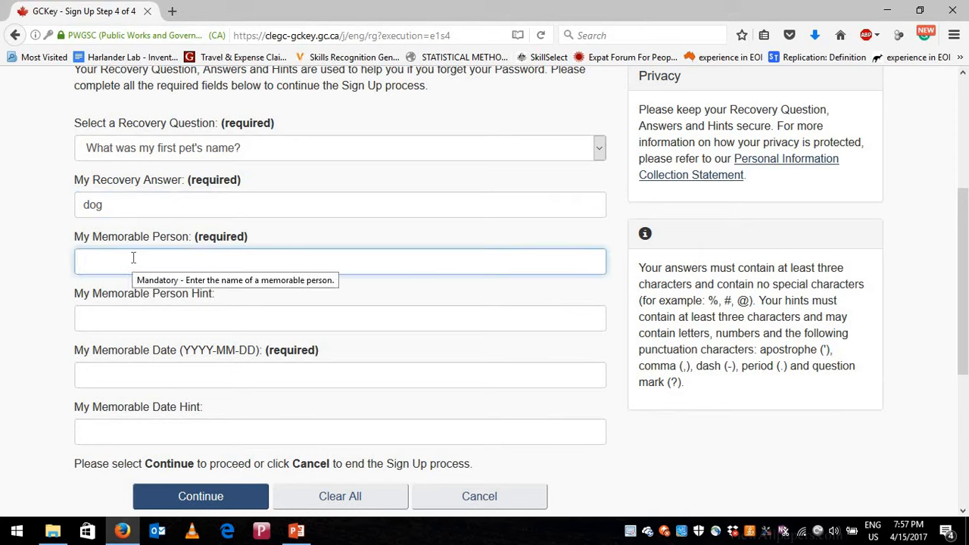
text(abcd)
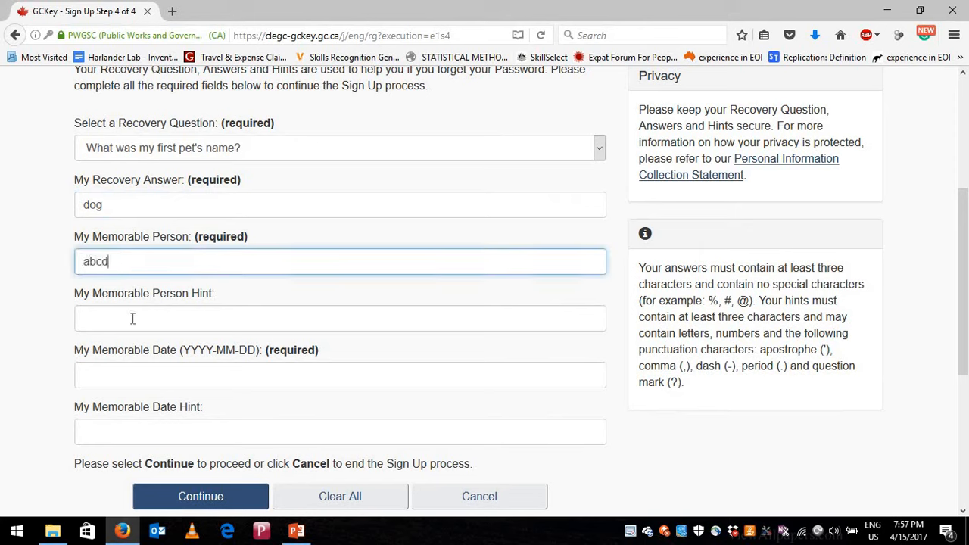
click(133, 319)
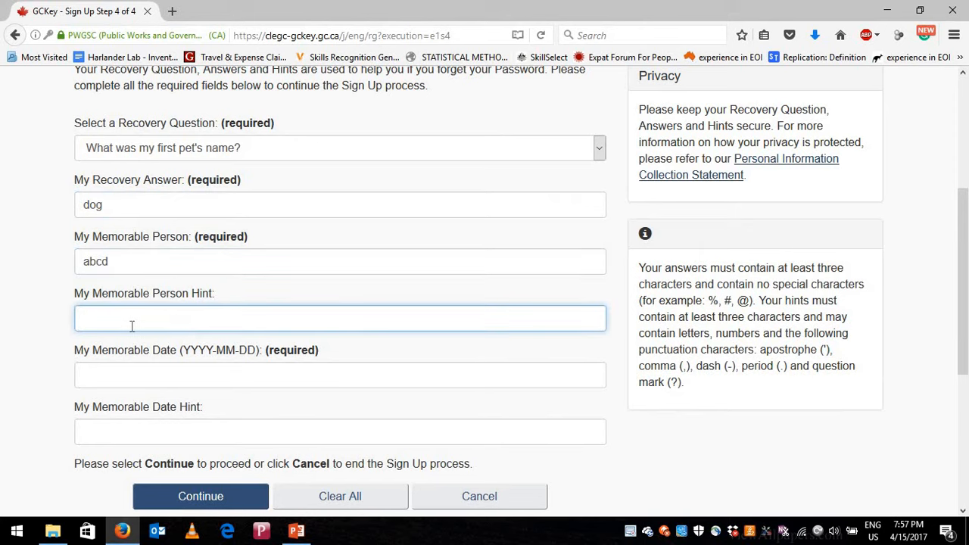
text(abcds)
click(144, 380)
text(1990-)
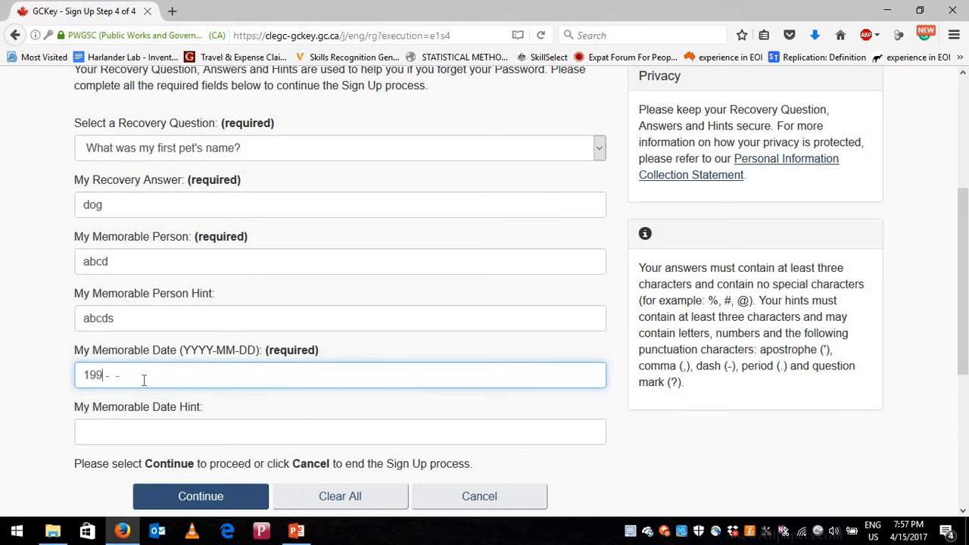
text(01-01)
click(134, 433)
text(a)
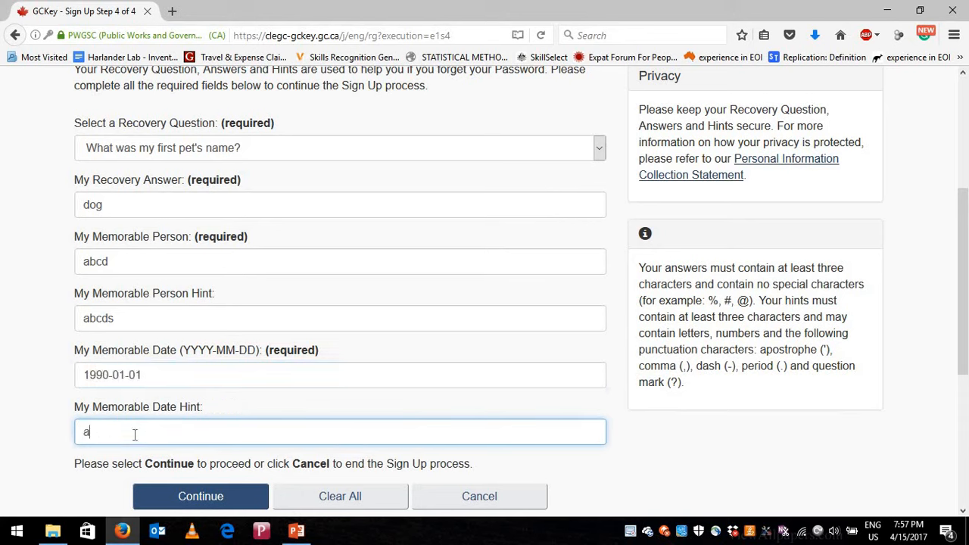
text(cbcde)
- Submit the recovery details, continue past GCKey completion and accept the IRCC Terms and Conditions
click(174, 498)
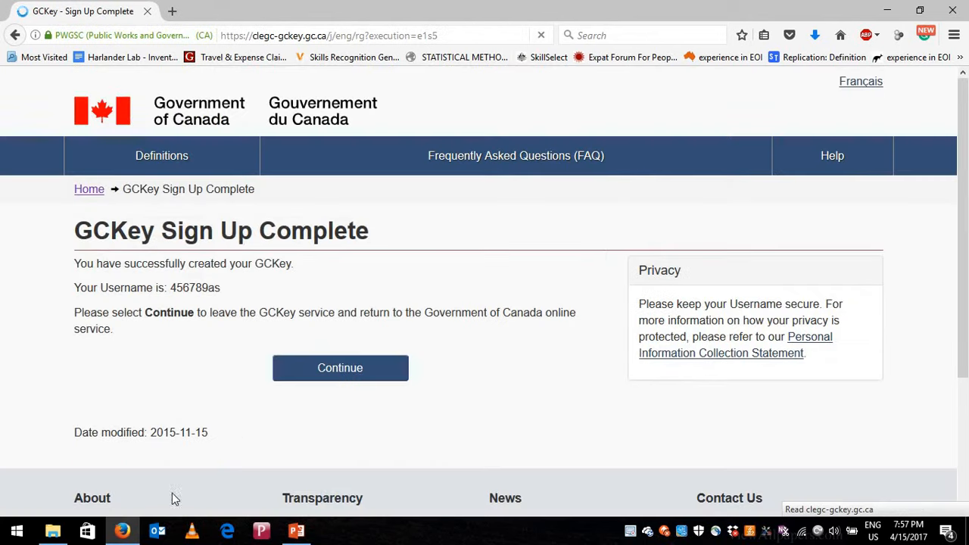
double_click(184, 287)
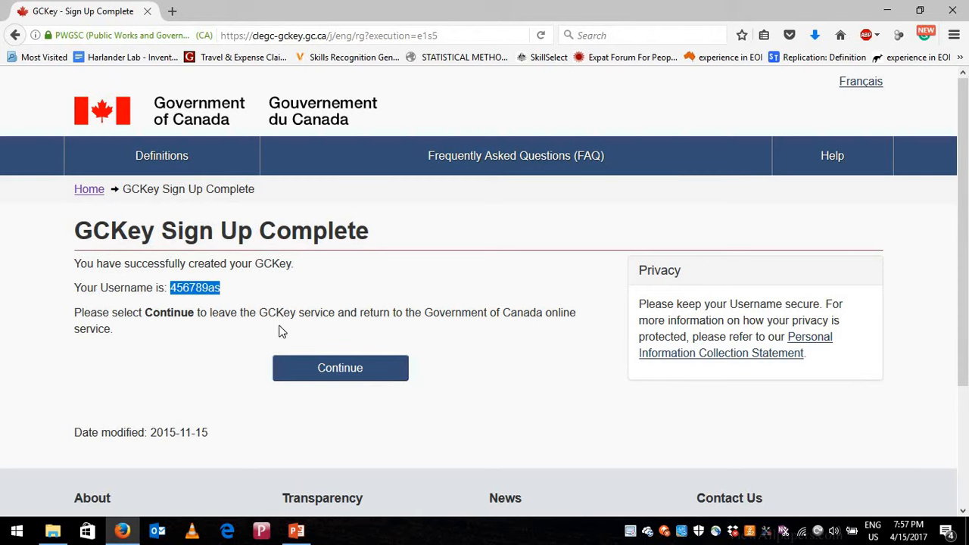
click(320, 376)
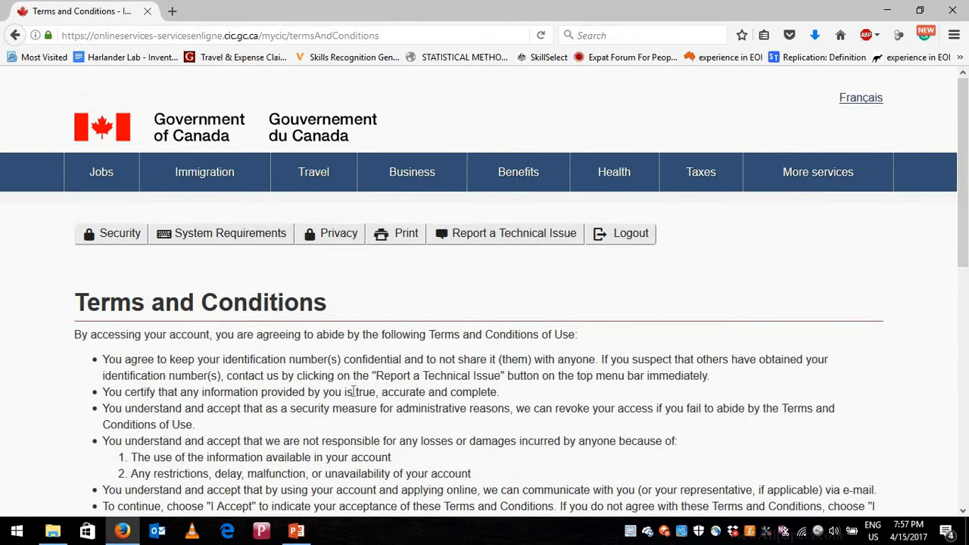
scroll(280, 331, down, 3)
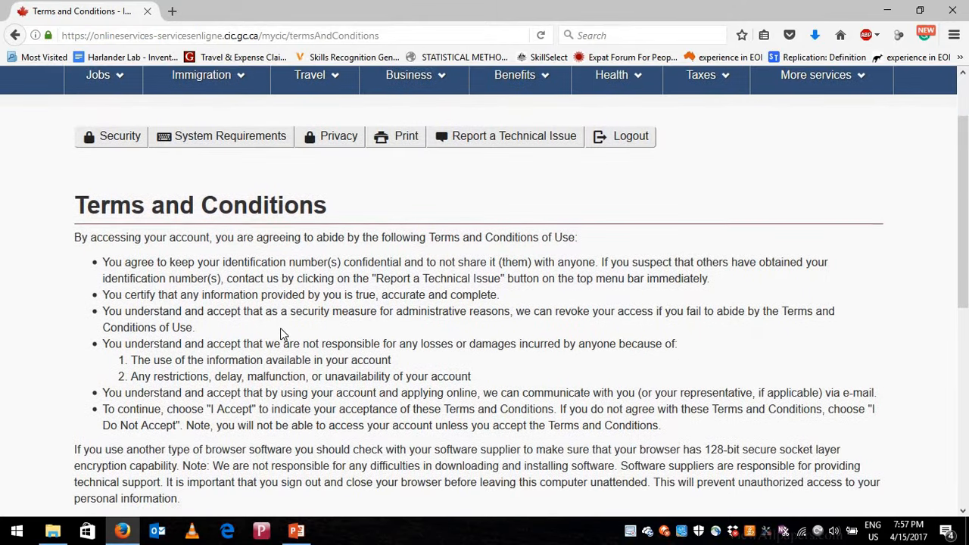
scroll(281, 333, down, 5)
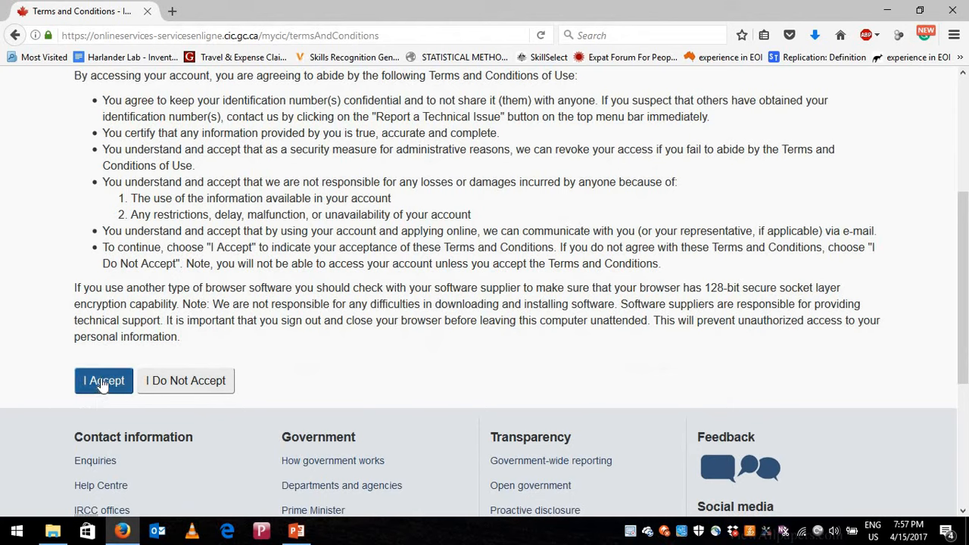
click(103, 382)
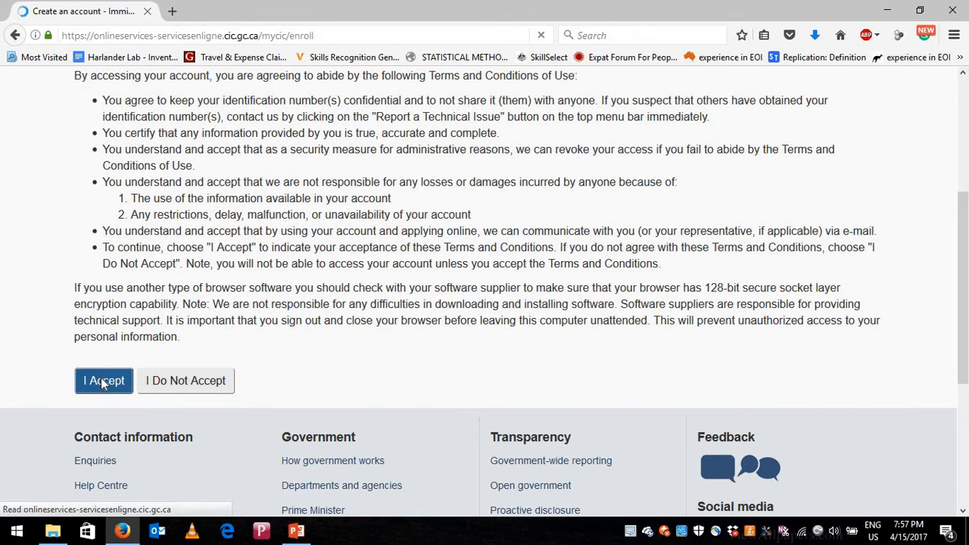
- Enter the given name using the autocomplete suggestion plus one extra letter
scroll(318, 328, down, 2)
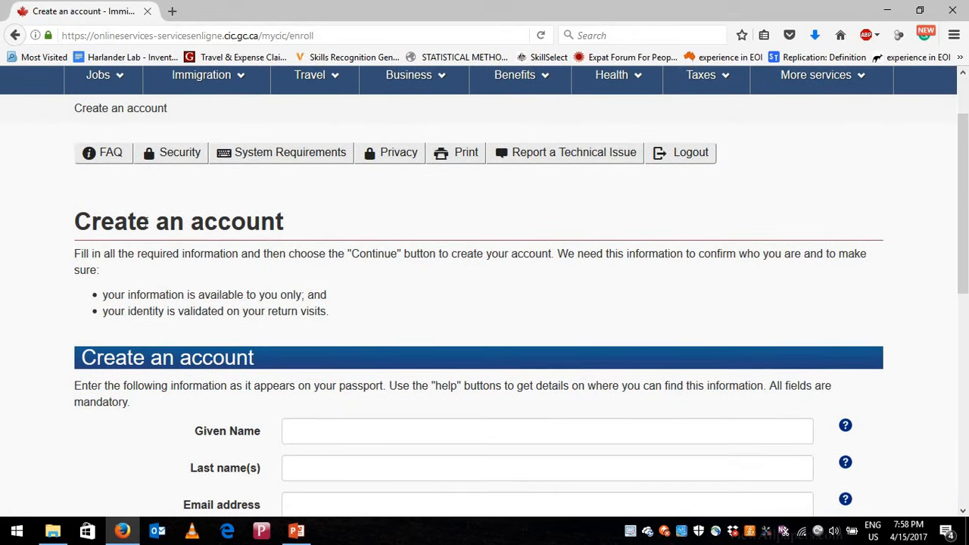
scroll(260, 341, down, 2)
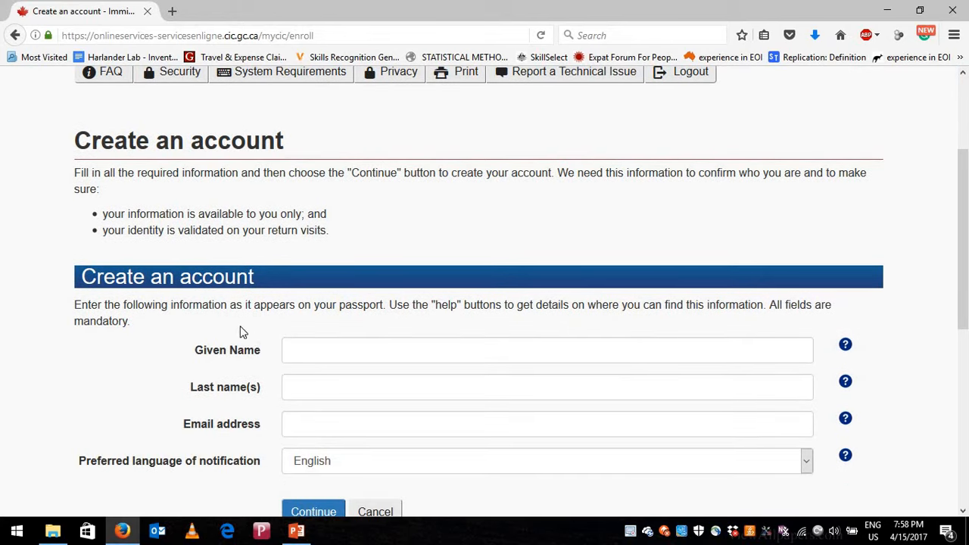
click(306, 355)
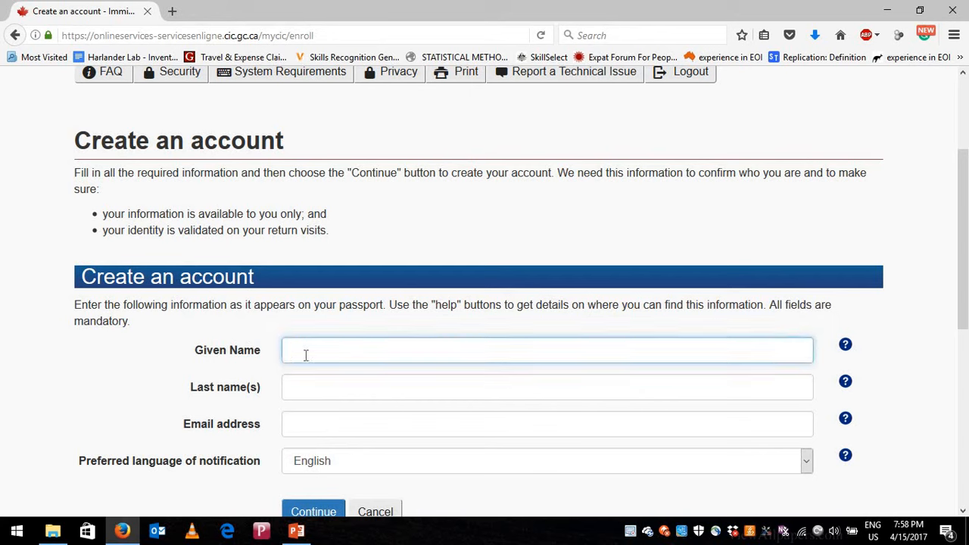
text(a)
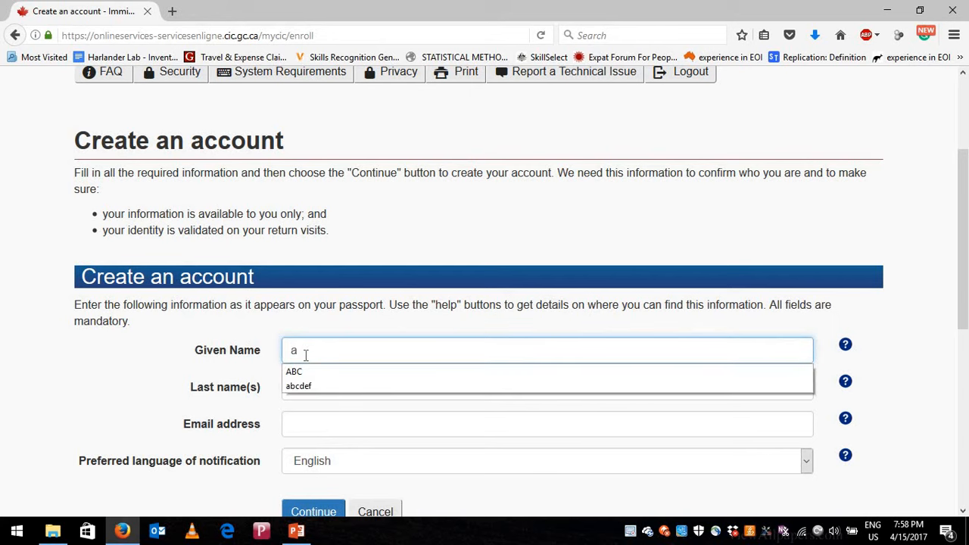
text(bcd)
key(Down)
key(Return)
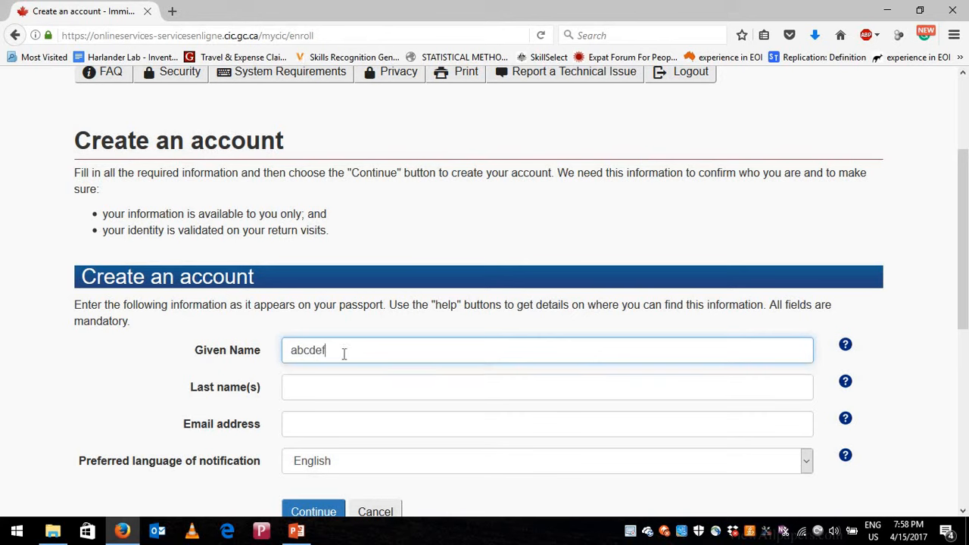
text(g)
- Fill the last name and the saved e-mail address from autocomplete
click(348, 383)
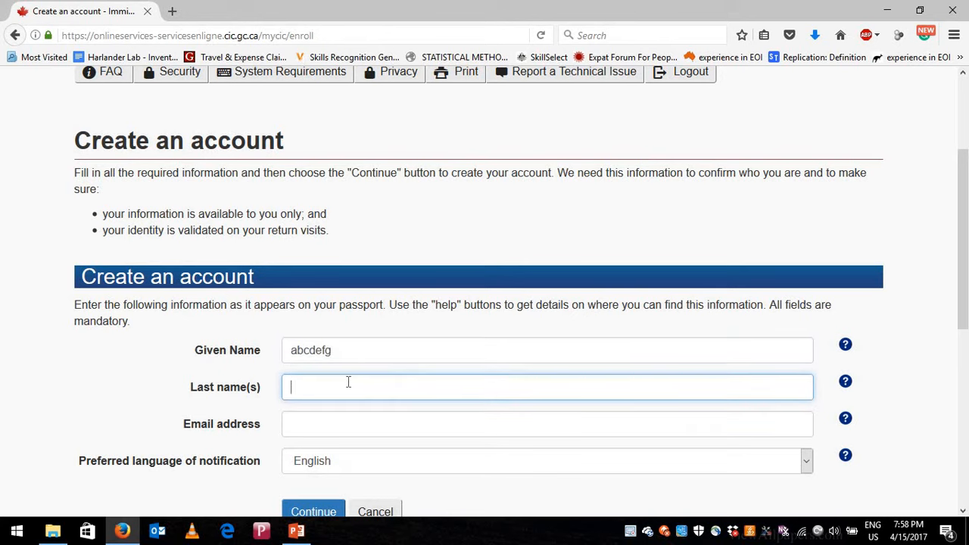
text(abc)
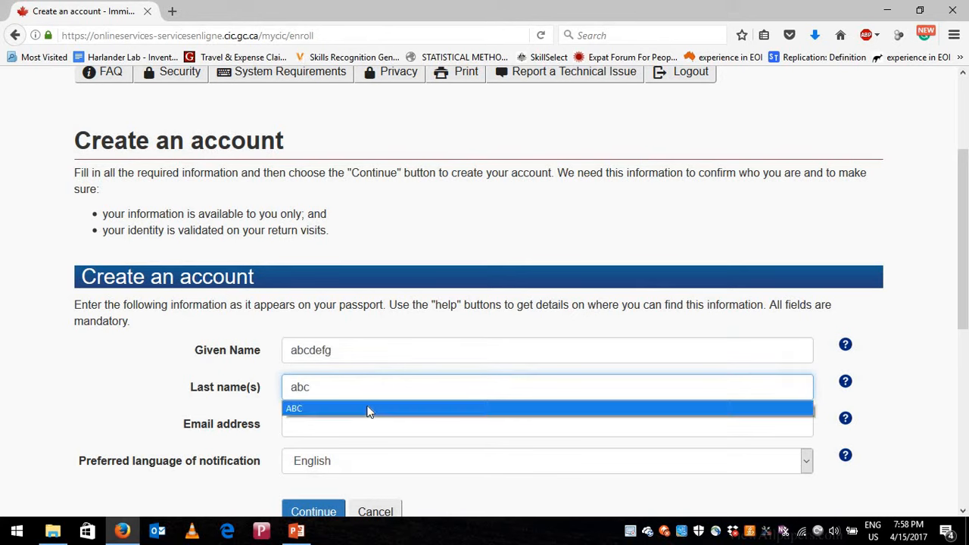
key(Return)
click(328, 417)
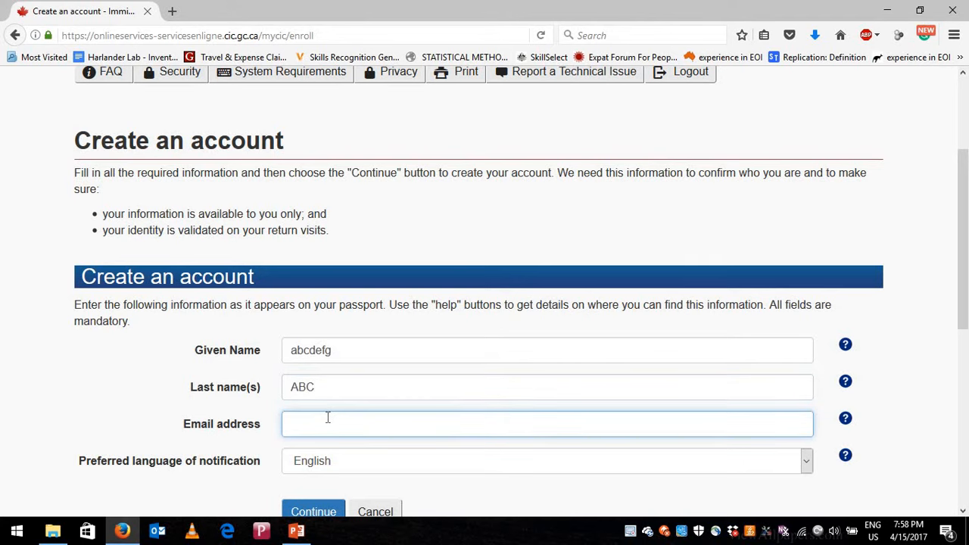
text(knowle)
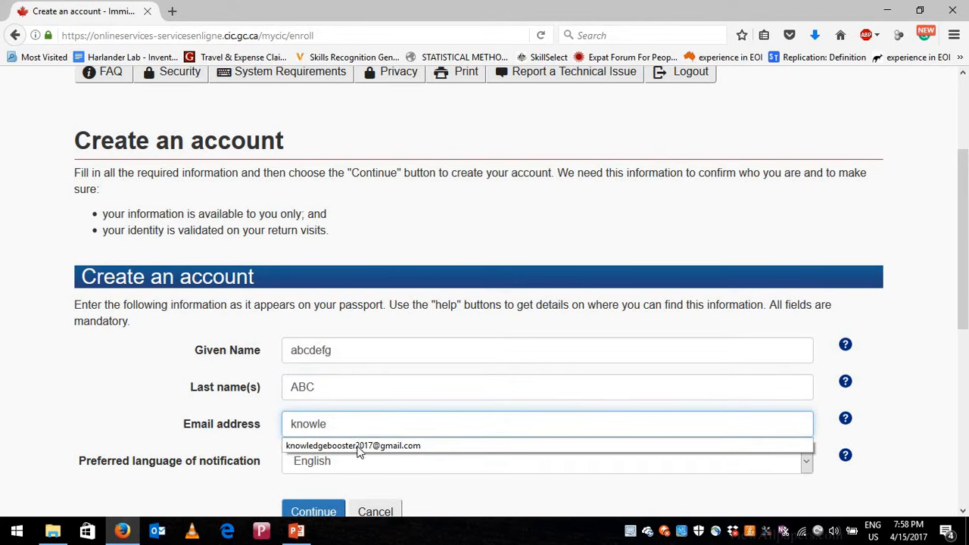
click(359, 448)
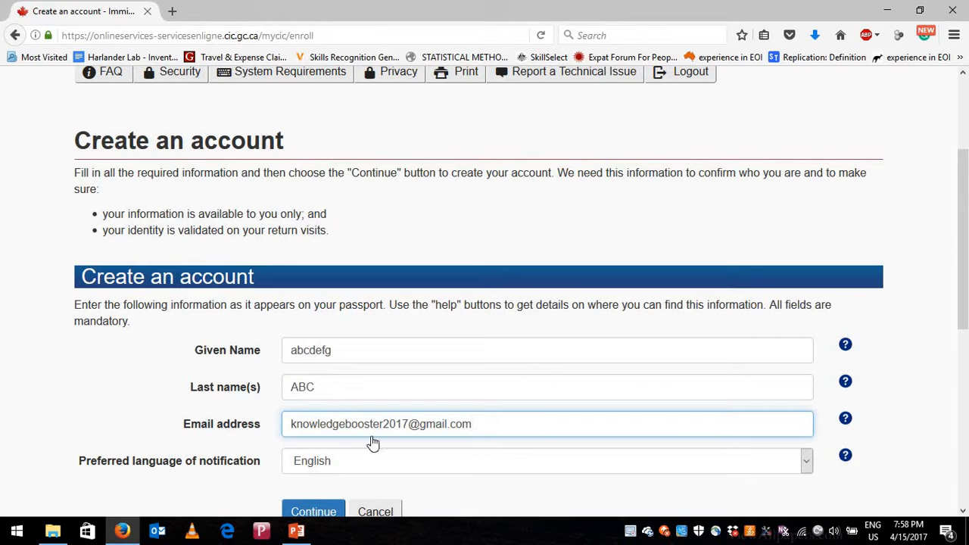
scroll(356, 413, down, 1)
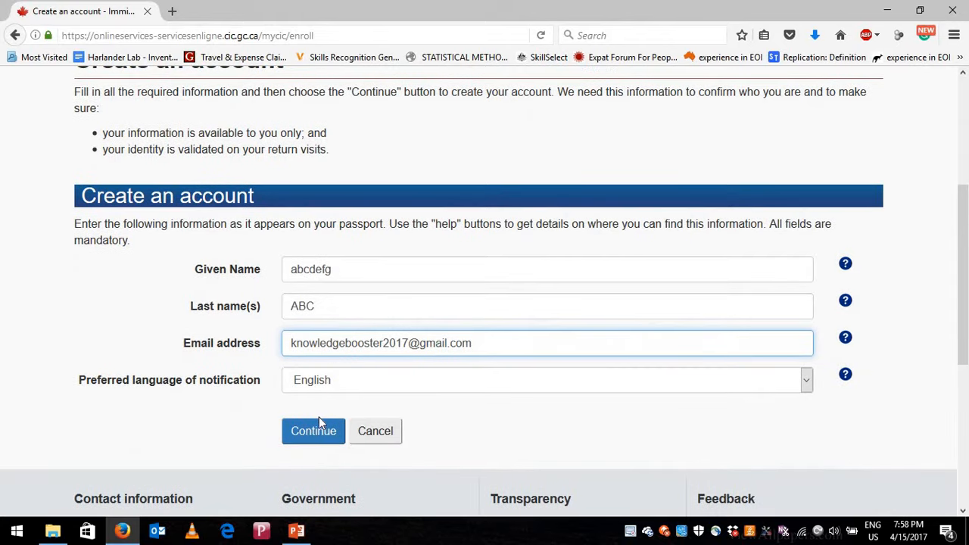
- Submit the new account details and scroll to the security questions form
click(304, 434)
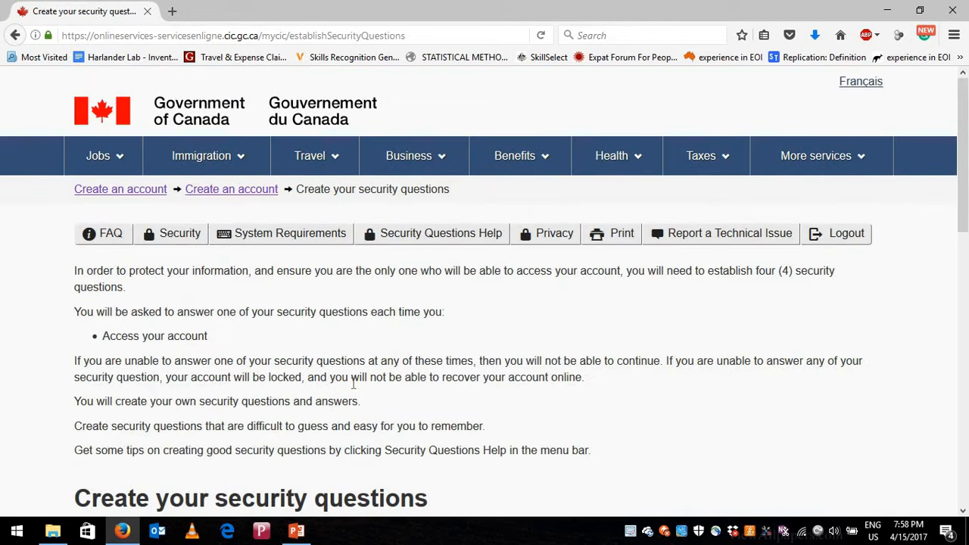
scroll(353, 387, down, 2)
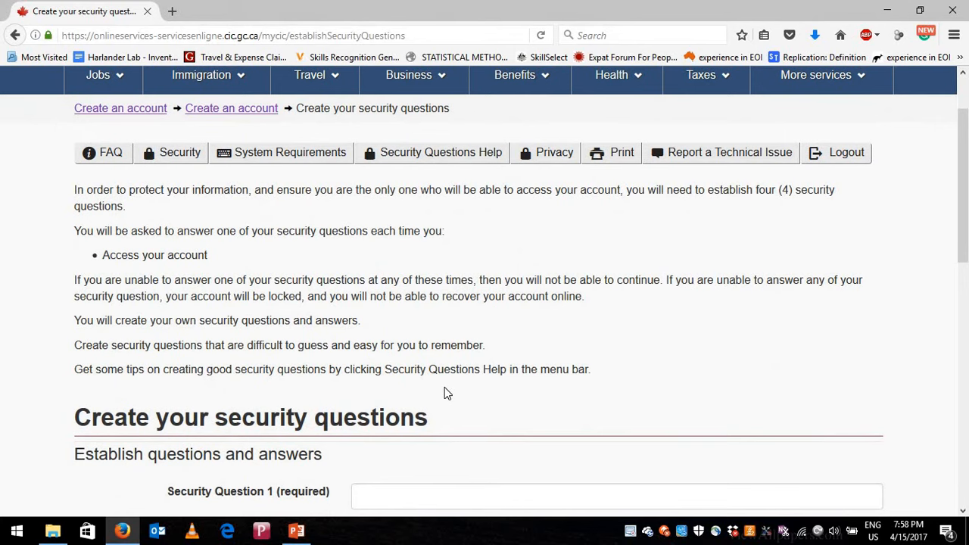
scroll(445, 393, down, 2)
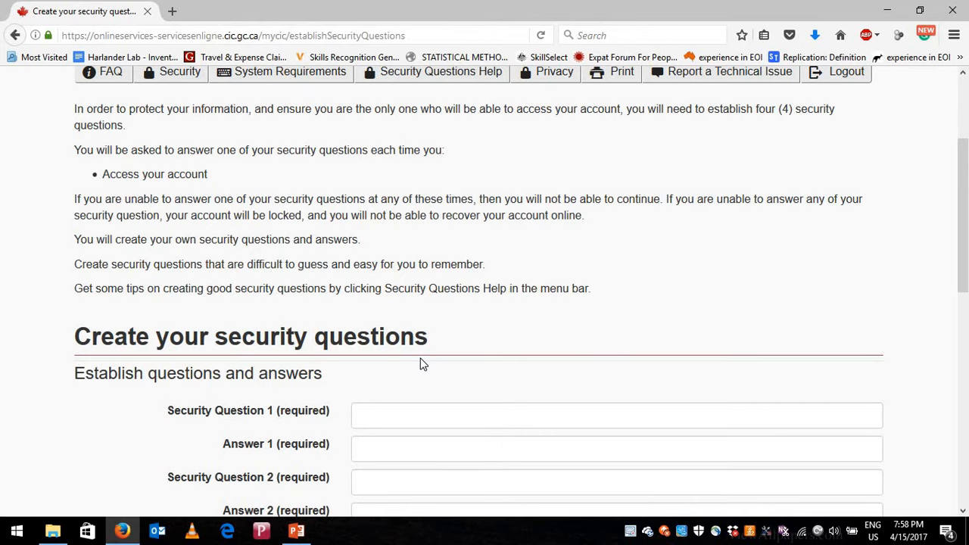
scroll(420, 364, down, 2)
scroll(347, 383, down, 2)
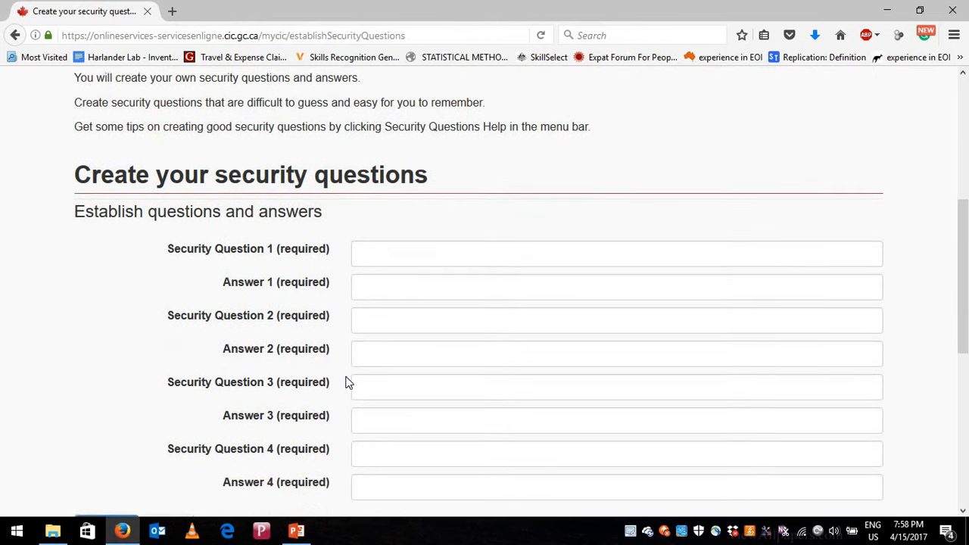
scroll(346, 383, down, 2)
scroll(346, 384, up, 4)
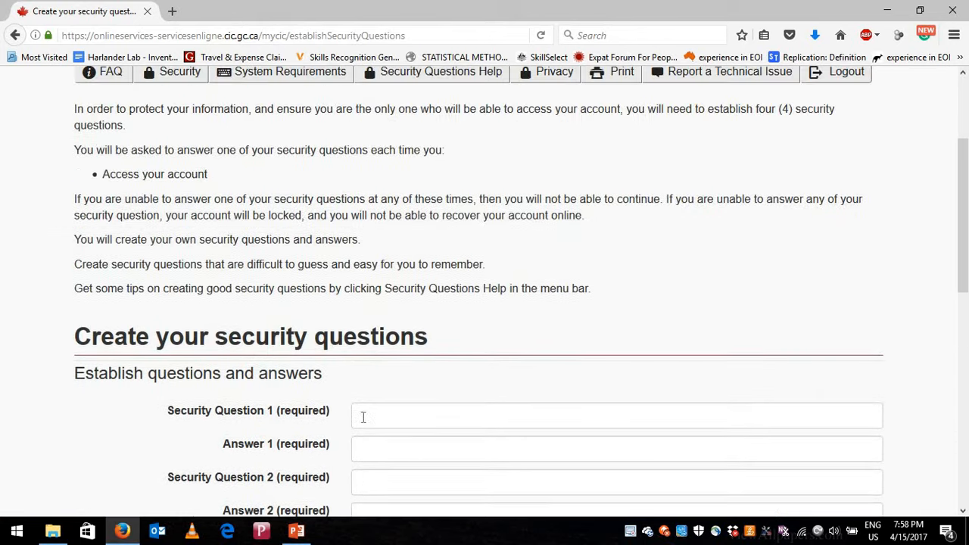
- Set security question 1 to 'who helped you?' and fill in its answer
click(368, 409)
scroll(379, 353, down, 2)
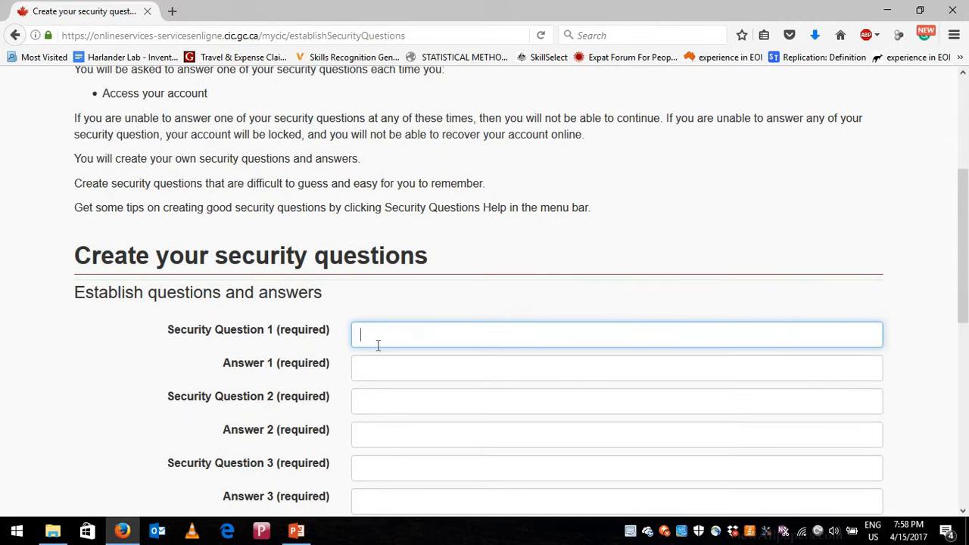
text(w)
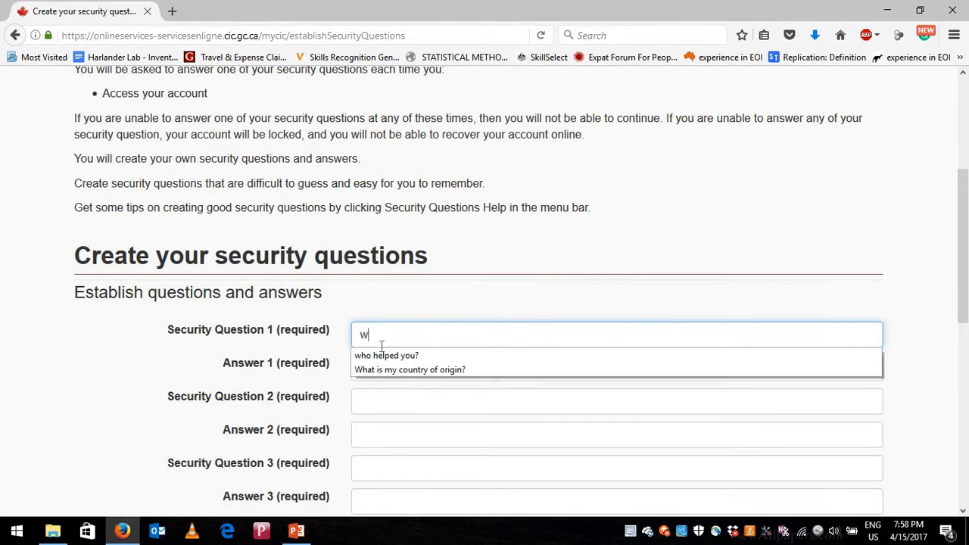
click(386, 356)
click(386, 366)
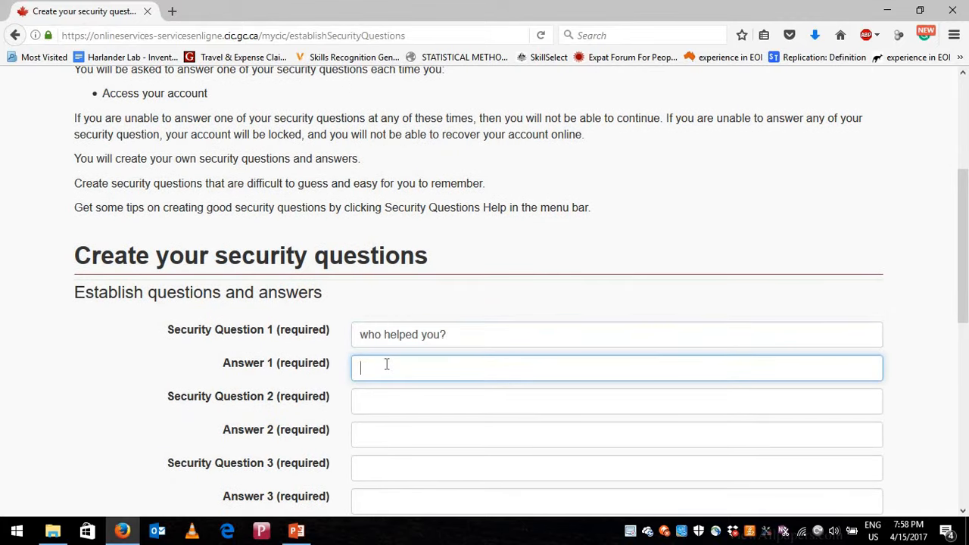
text(Kn)
click(401, 391)
- Set security question 2 to 'What is my favourite player?' and enter its answer
text(wi)
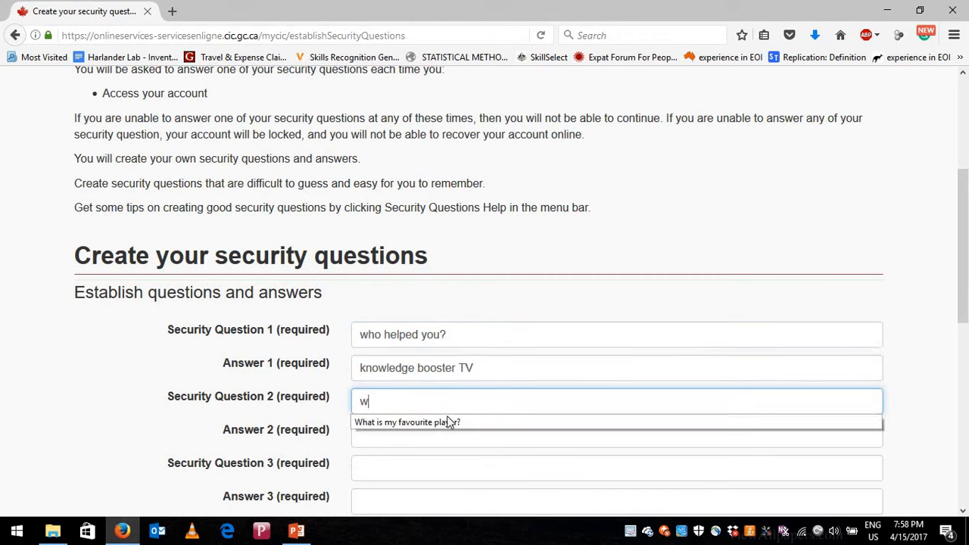
click(439, 424)
click(437, 434)
text(a)
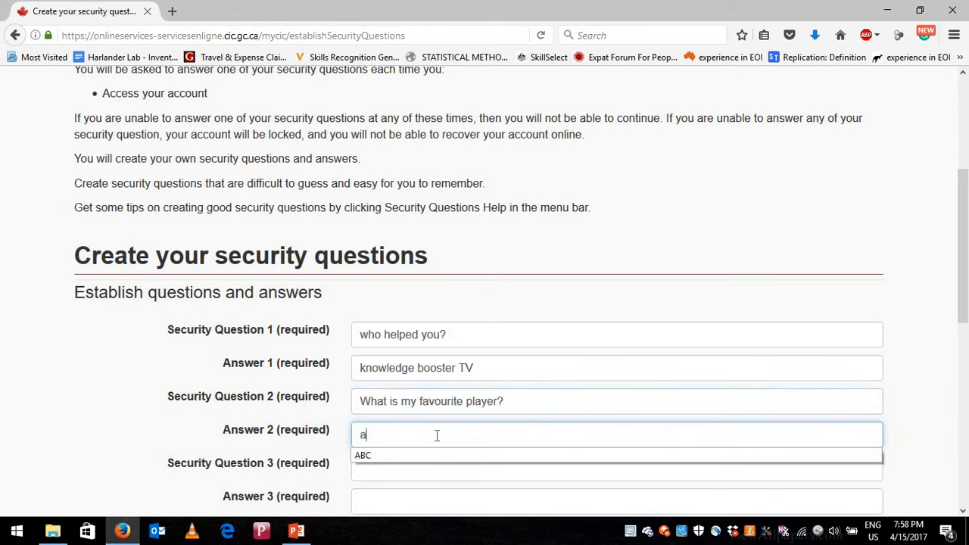
text(bcdf)
- Set security question 3 to 'What is my favourite game?' and enter its answer
click(435, 469)
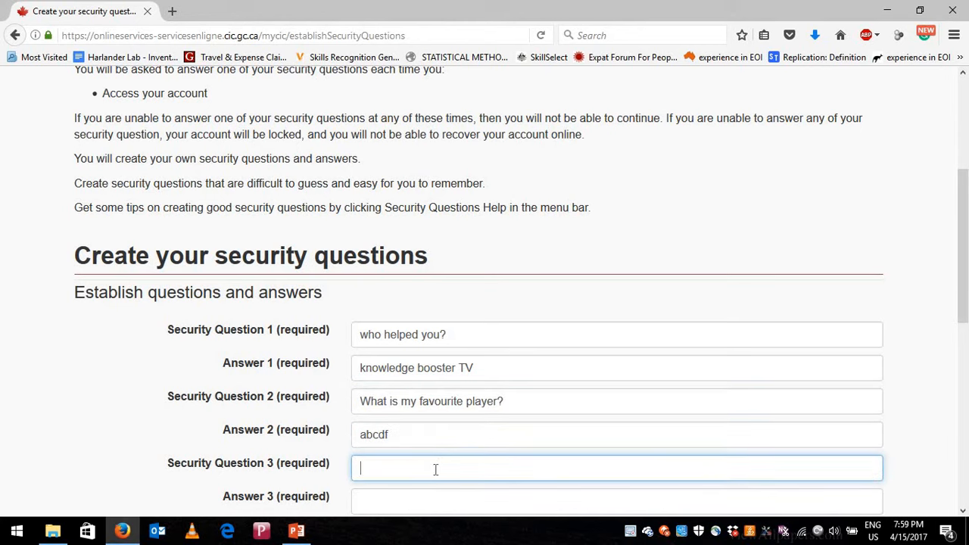
text(w)
scroll(444, 431, down, 2)
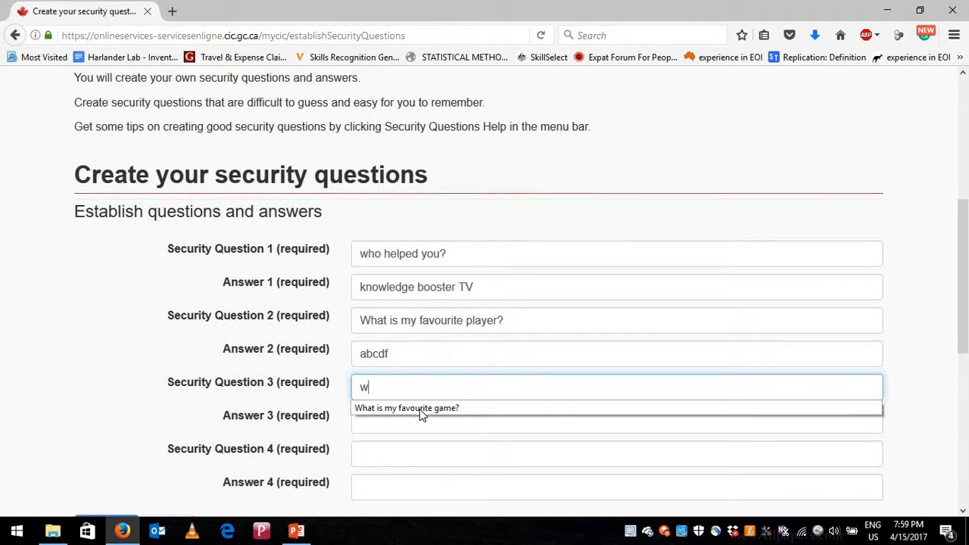
click(419, 409)
click(415, 418)
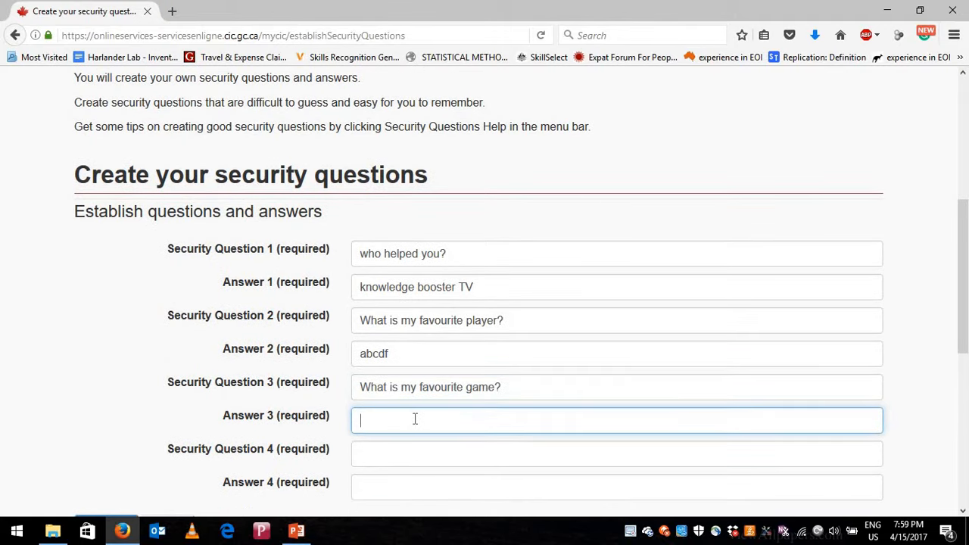
text(asdf)
- Set security question 4 to 'Where was I born?', enter its answer, and continue
scroll(427, 430, down, 2)
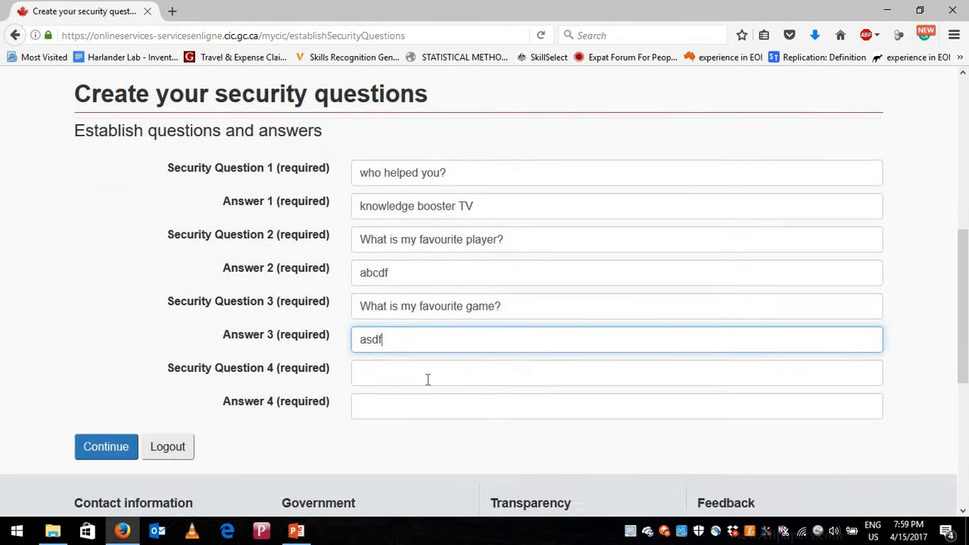
click(428, 379)
text(w)
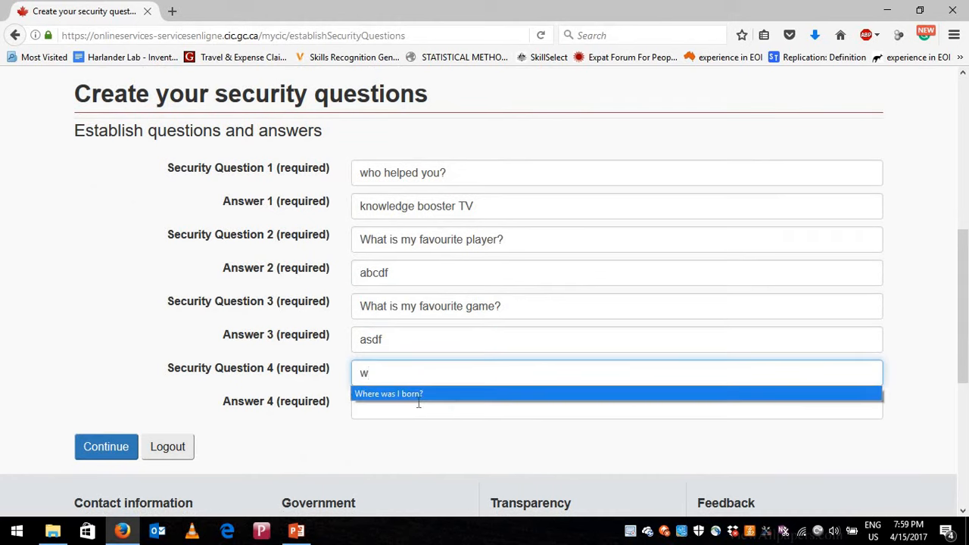
click(416, 398)
click(414, 410)
text(asdfsdgf)
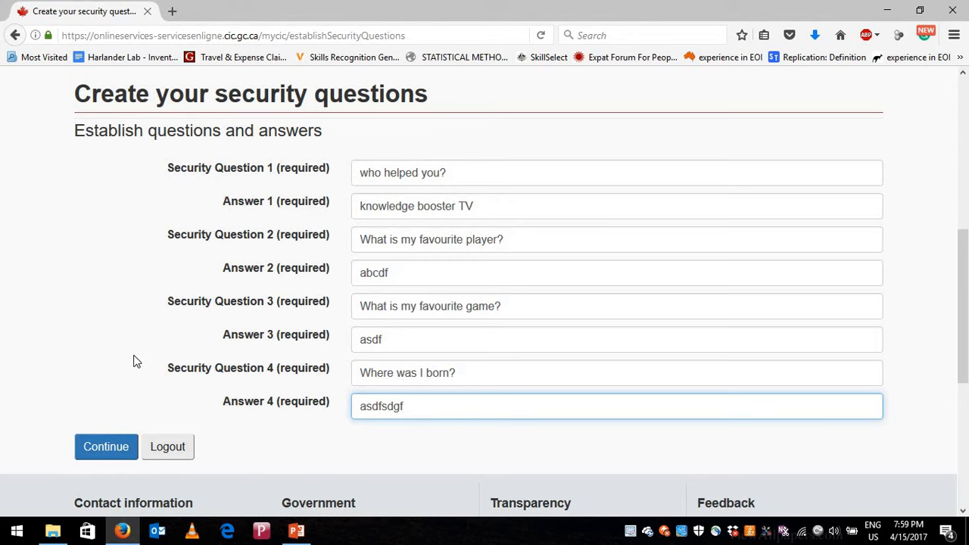
click(97, 449)
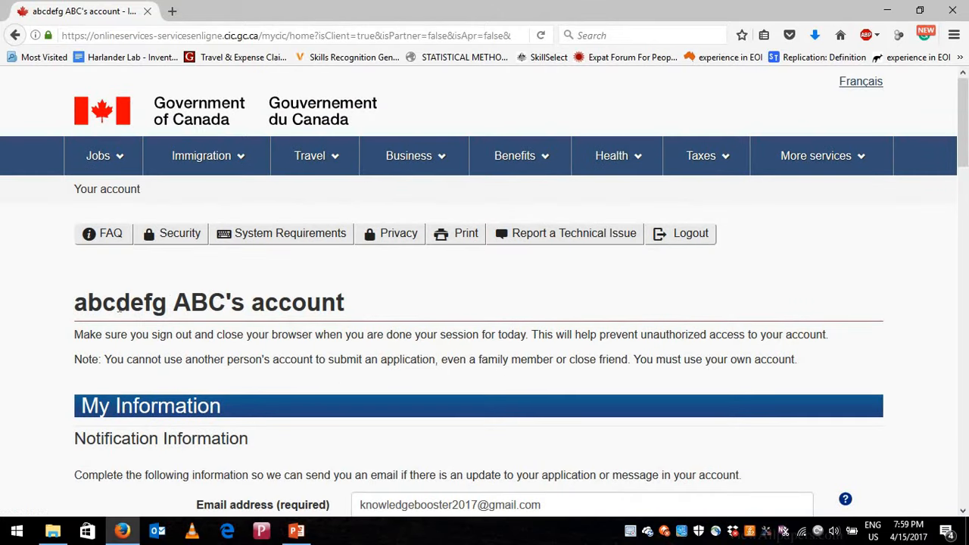
- Save the notification preferences on the account home page
drag(74, 303, 226, 303)
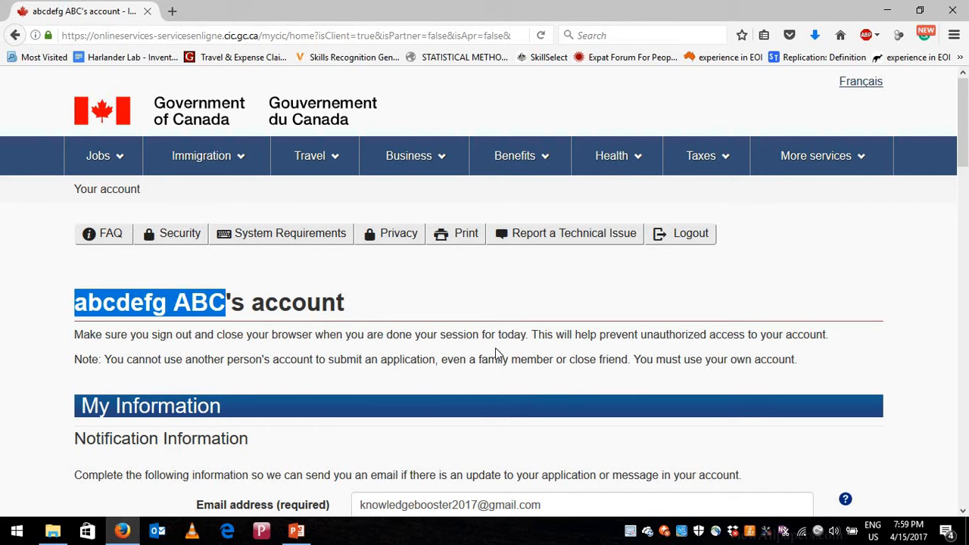
scroll(496, 352, down, 2)
scroll(495, 354, down, 2)
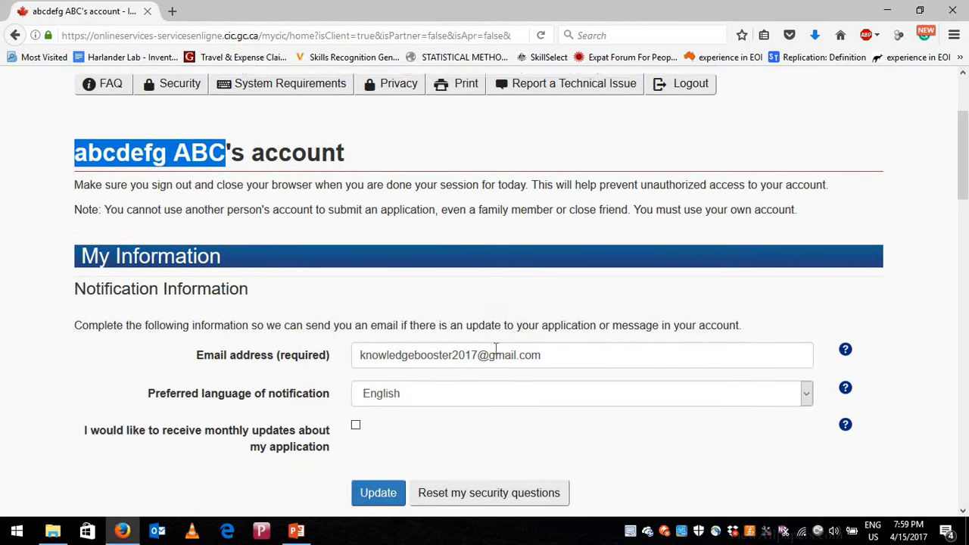
click(388, 408)
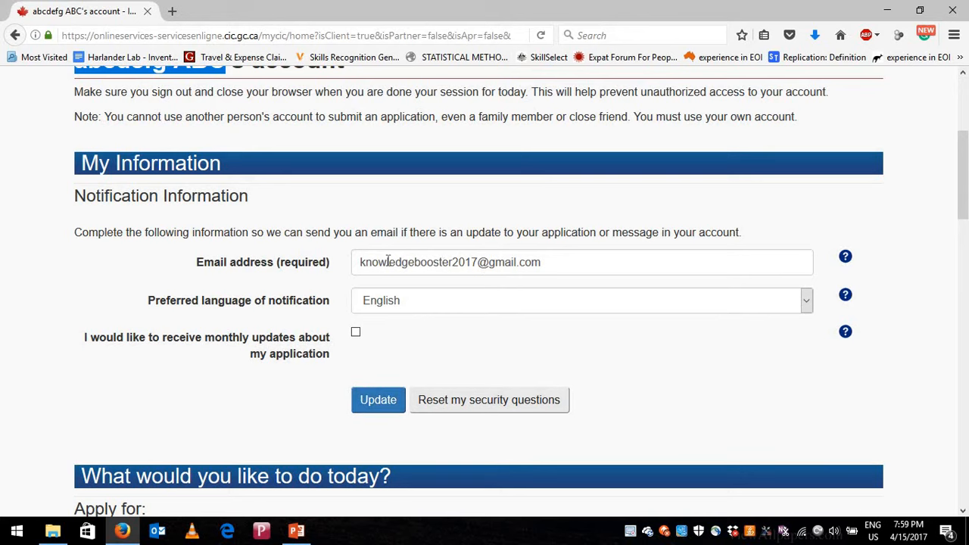
- Choose 'Visitor visa, study and/or work permit' under 'What would you like to do today?'
scroll(447, 322, down, 2)
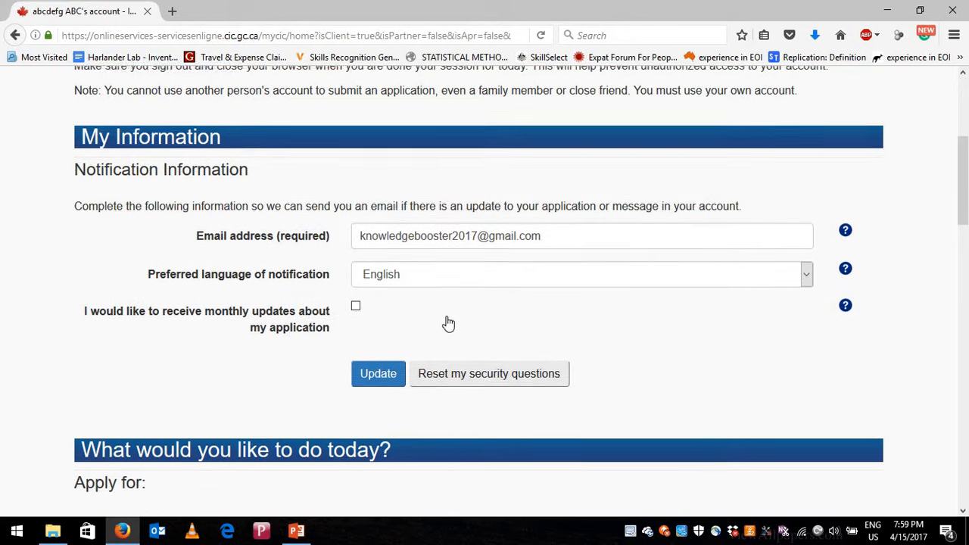
scroll(351, 387, down, 1)
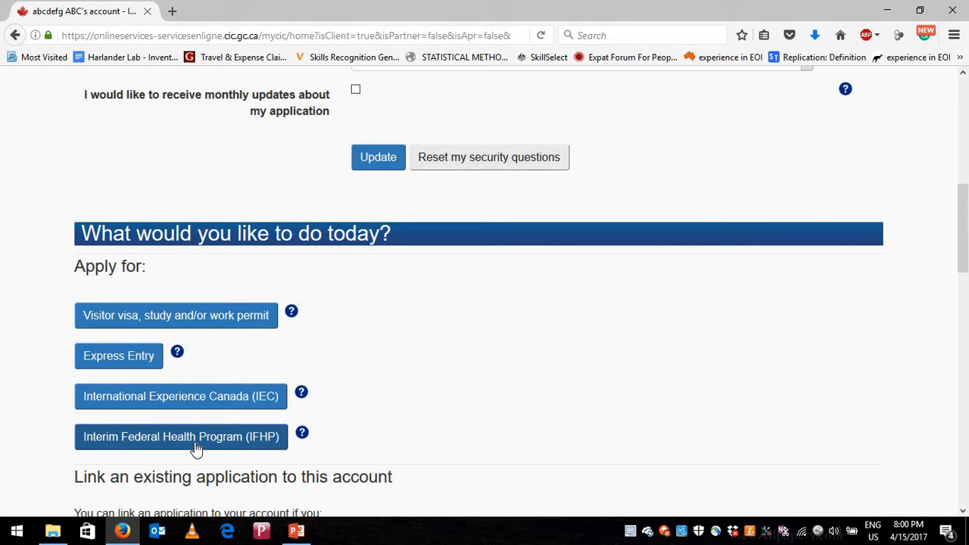
click(179, 321)
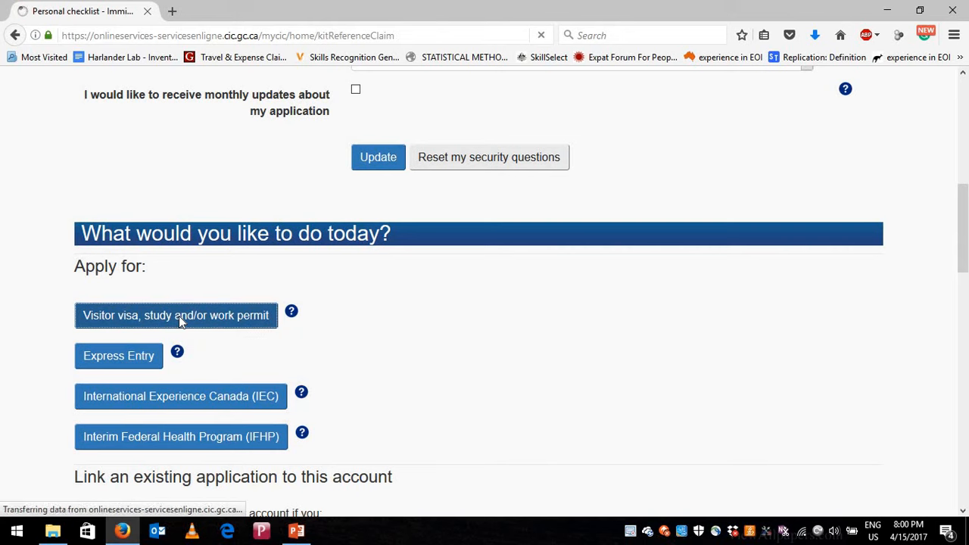
- Enter the personal reference code in the Personal checklist field and submit it
scroll(424, 308, down, 3)
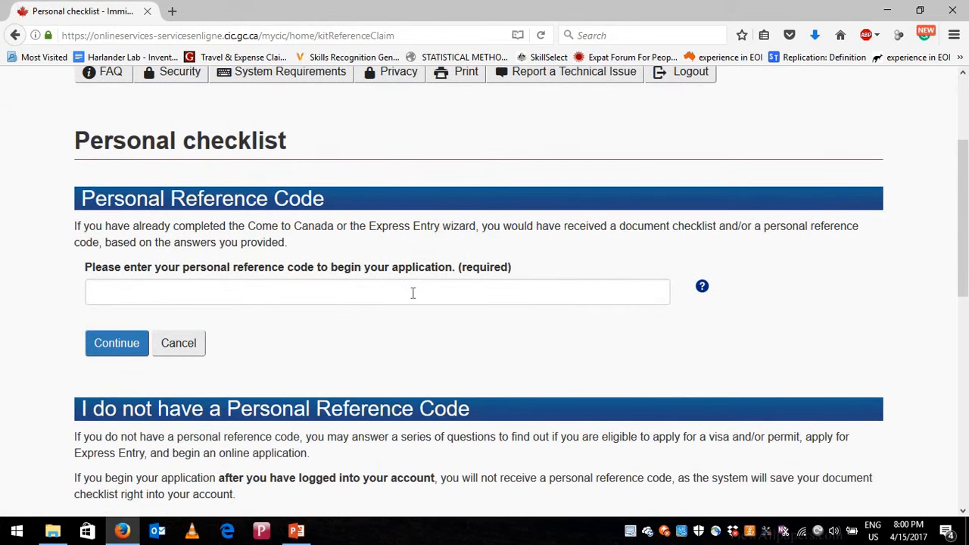
click(412, 293)
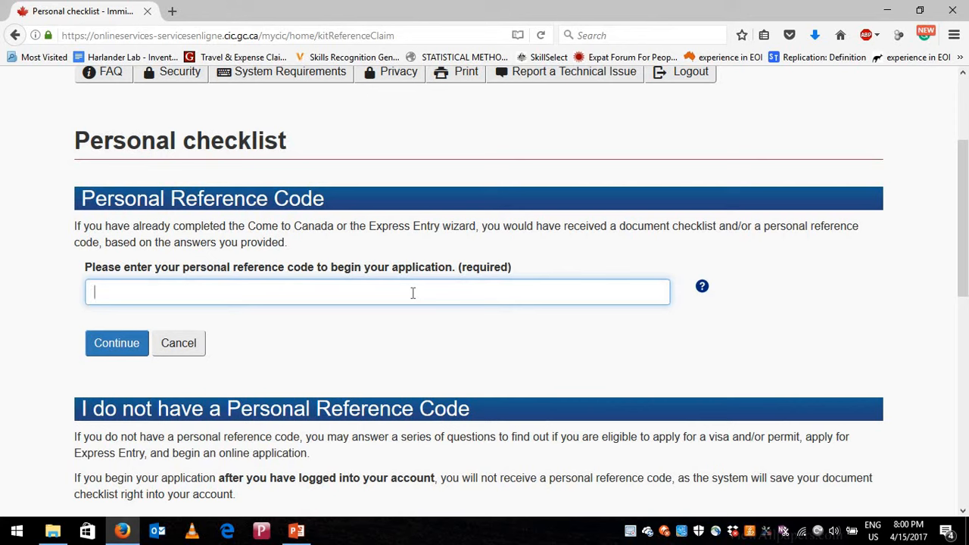
click(410, 290)
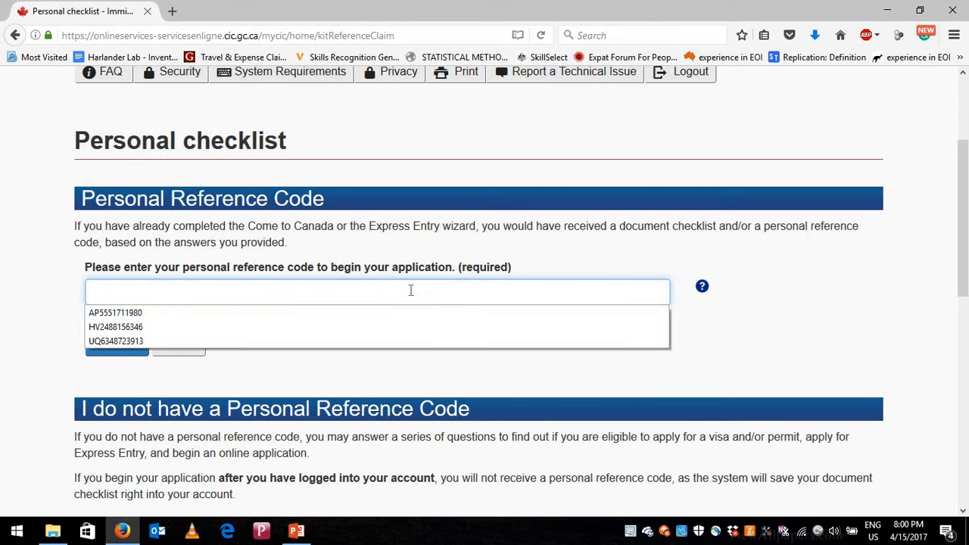
click(409, 290)
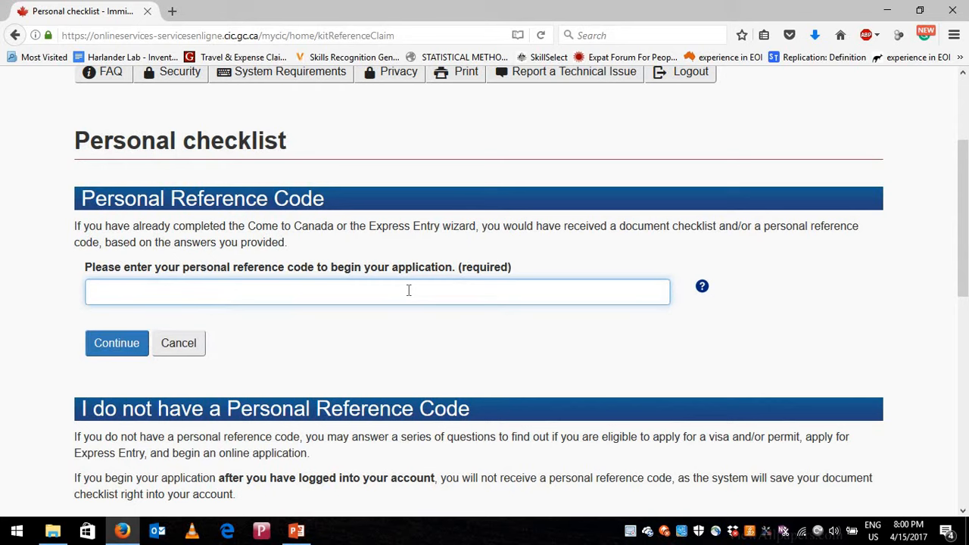
click(118, 345)
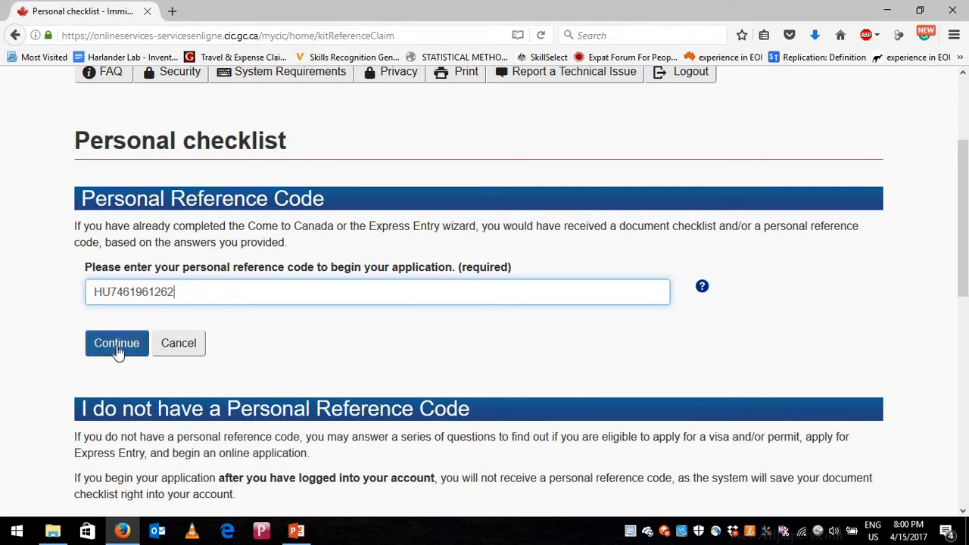
click(179, 292)
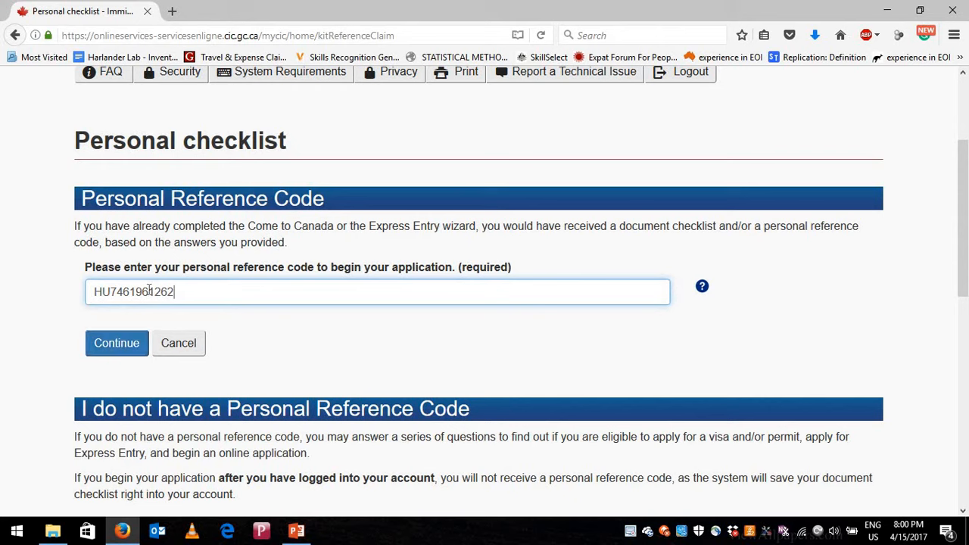
key(shift+Left)
key(shift+Left)
key(shift+Left)
key(shift+Left)
key(shift+Left)
key(shift+Left)
key(shift+Left)
key(shift+Left)
key(shift+Left)
key(shift+Left)
key(shift+Left)
key(shift+Left)
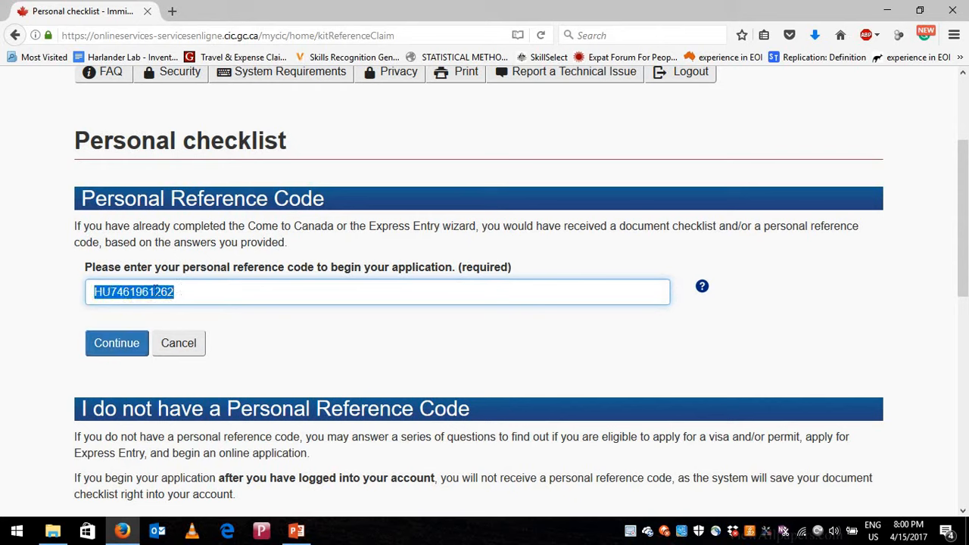
click(113, 345)
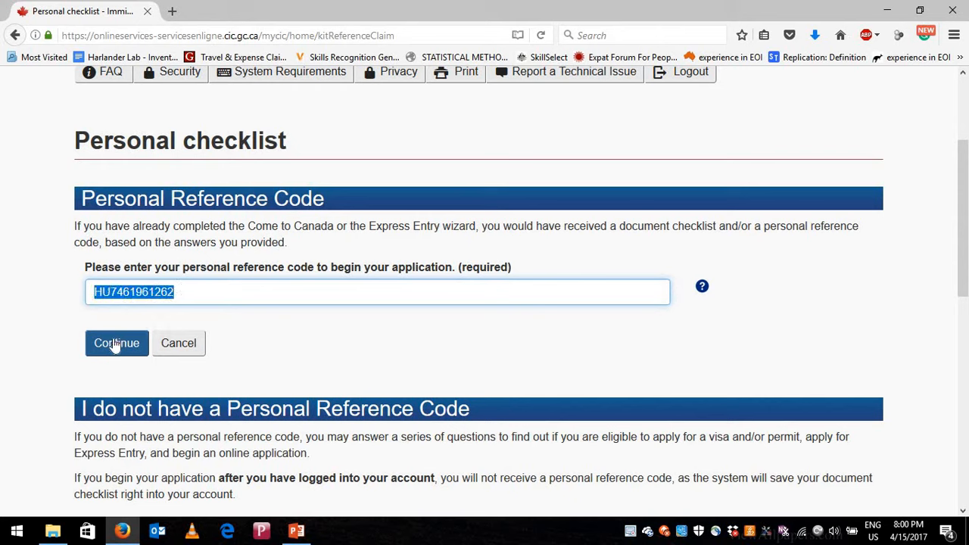
click(114, 346)
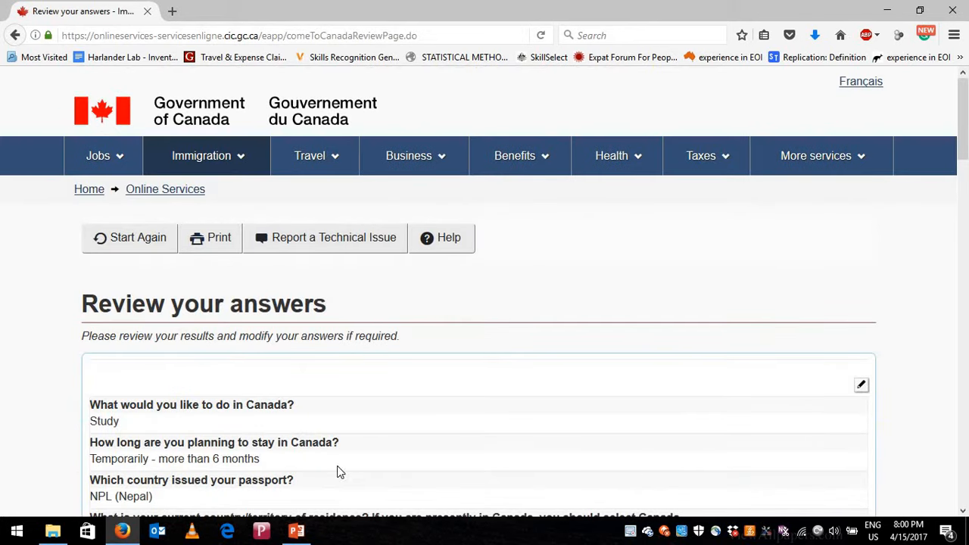
- Scroll through the Come to Canada answers on Review your answers and confirm them
scroll(405, 371, down, 3)
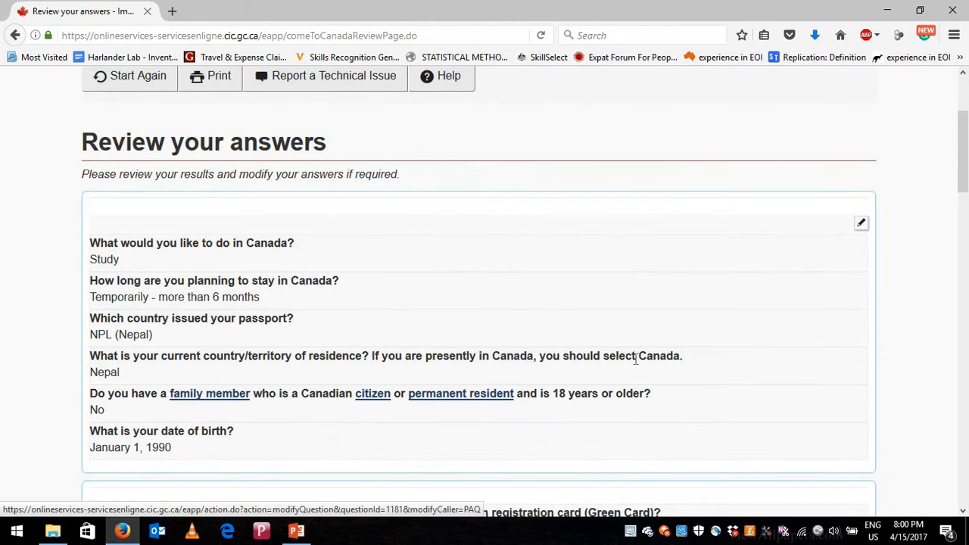
scroll(634, 359, down, 1)
scroll(635, 365, down, 15)
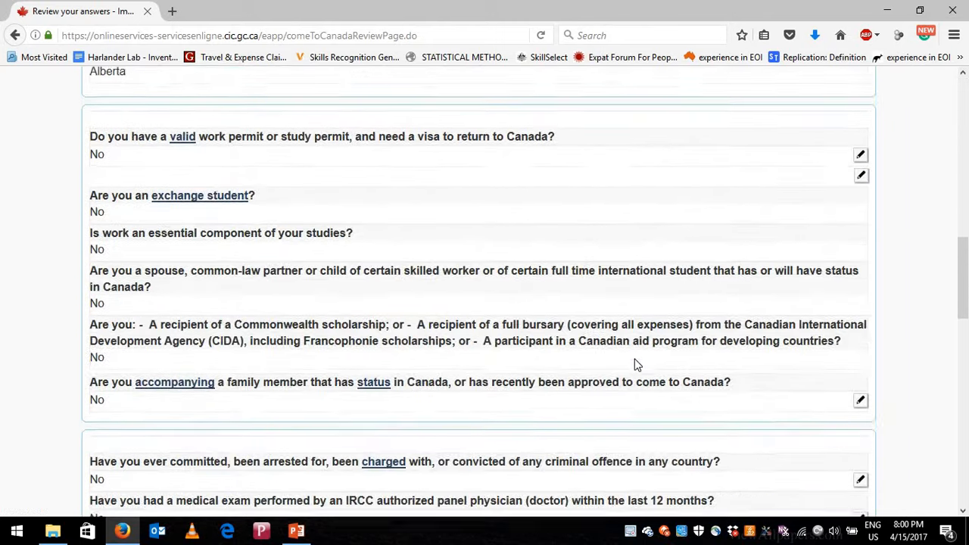
scroll(636, 365, down, 3)
scroll(610, 327, down, 4)
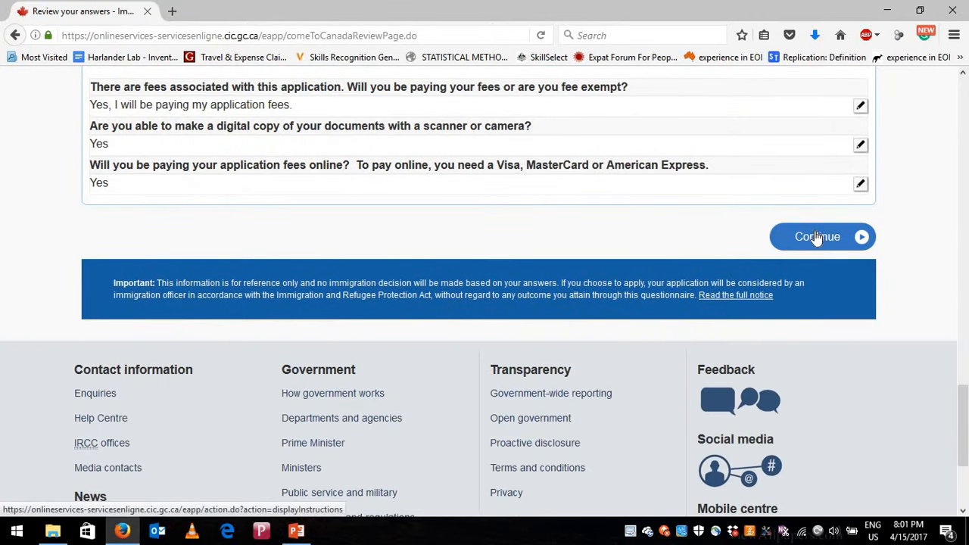
click(820, 240)
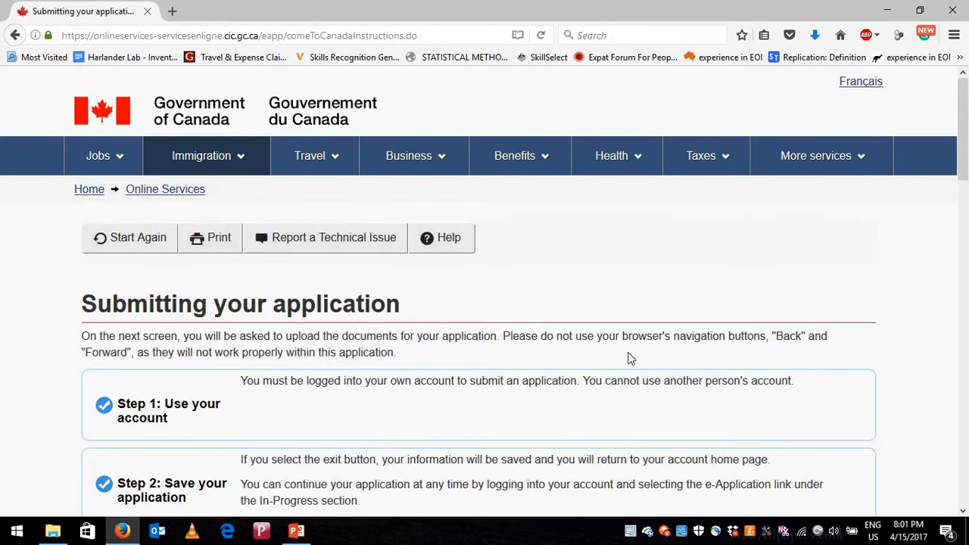
- Read the upload instructions, highlighting the PDF and JPG formats and the 4 MB limit
scroll(459, 342, down, 2)
scroll(568, 328, down, 2)
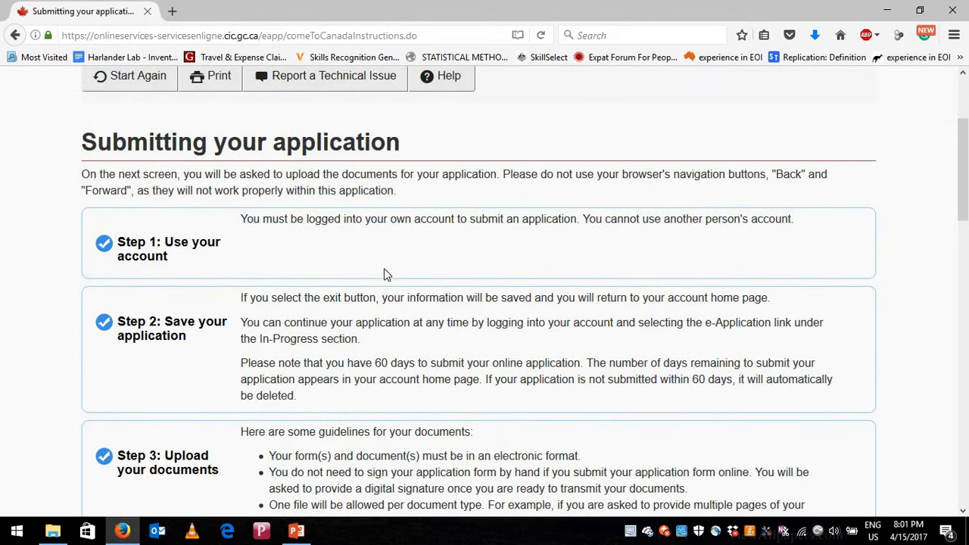
scroll(381, 281, down, 2)
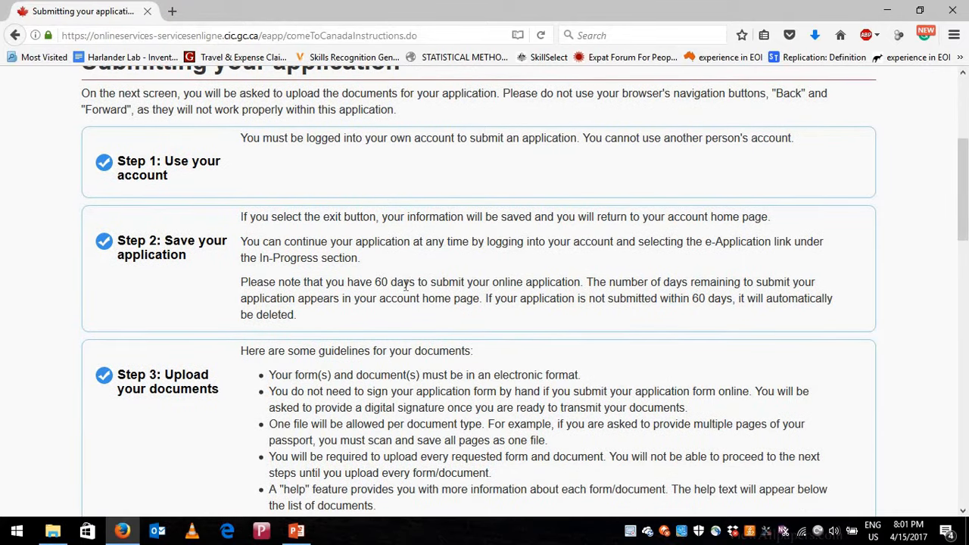
scroll(407, 286, down, 2)
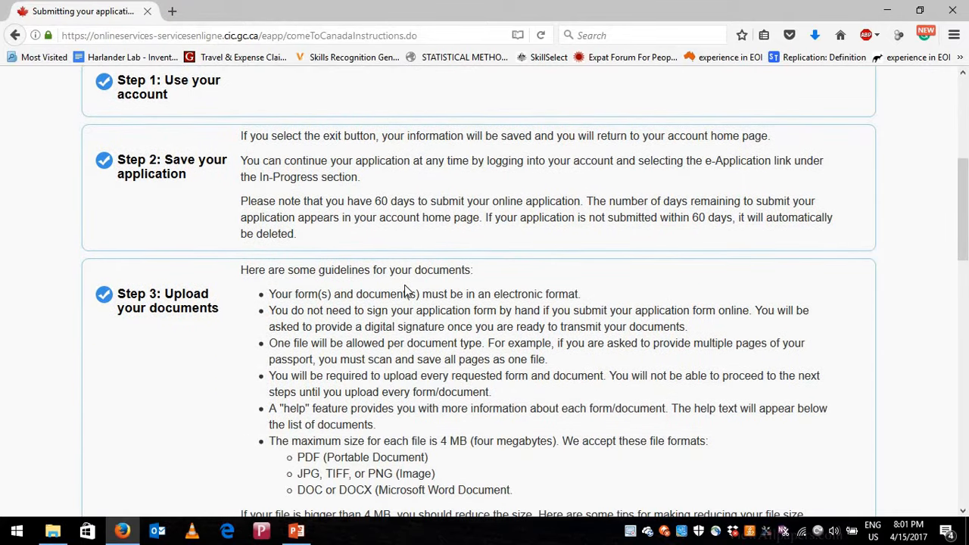
scroll(407, 292, down, 2)
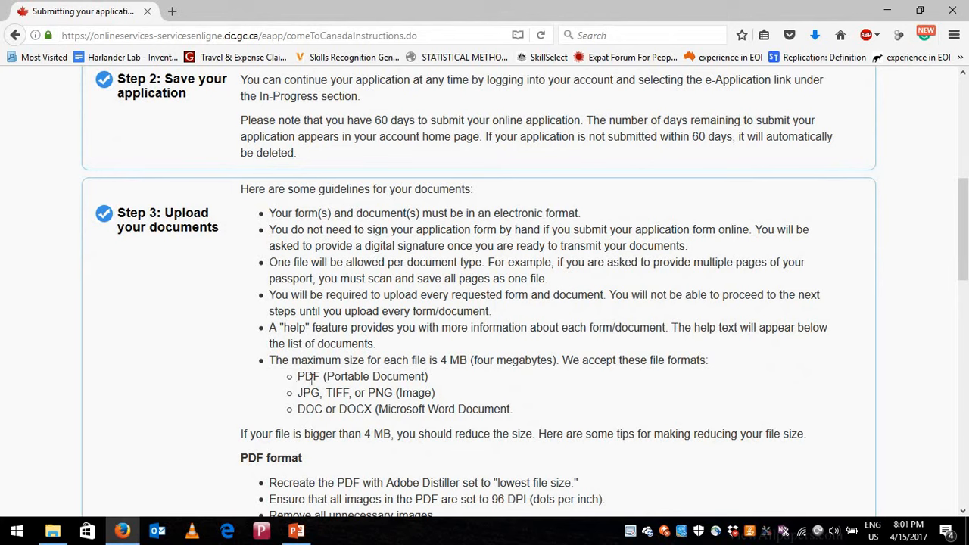
double_click(312, 376)
drag(298, 392, 324, 408)
drag(441, 361, 467, 361)
- Scroll through the remaining submission steps, highlighting the PDF format again
scroll(495, 407, down, 2)
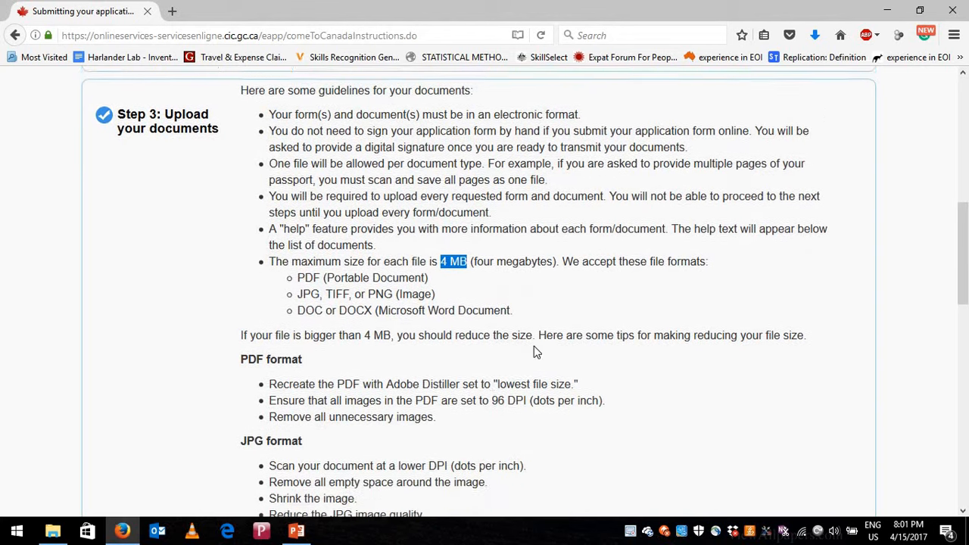
scroll(534, 352, down, 1)
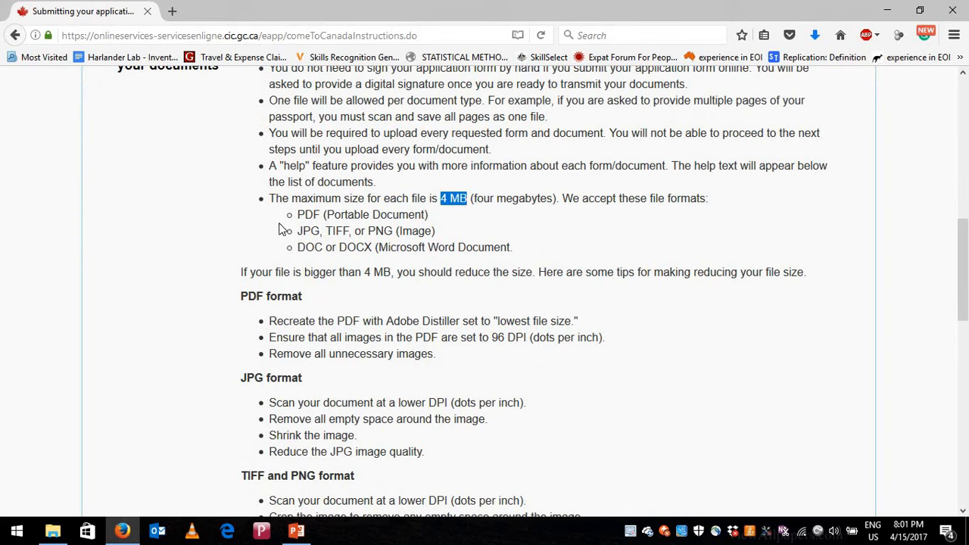
drag(298, 214, 326, 229)
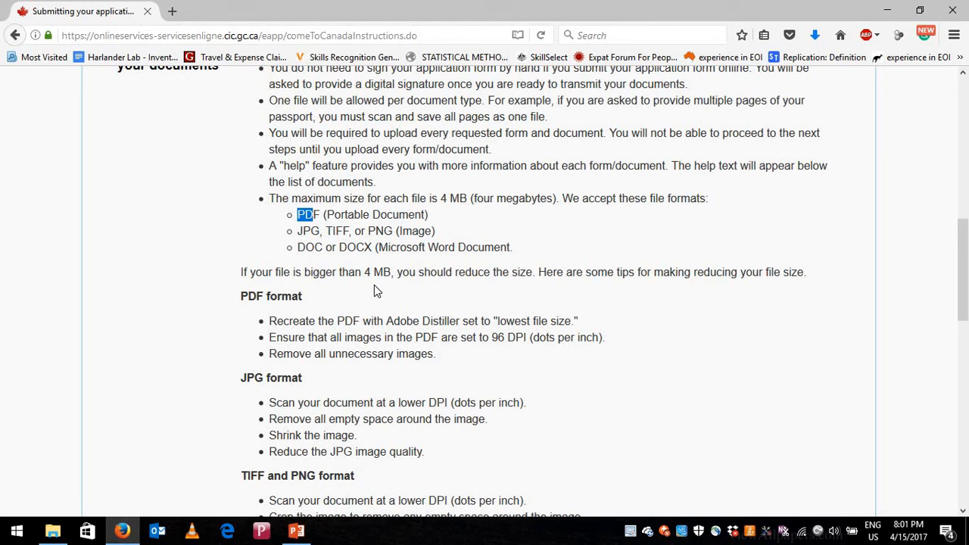
scroll(374, 284, down, 5)
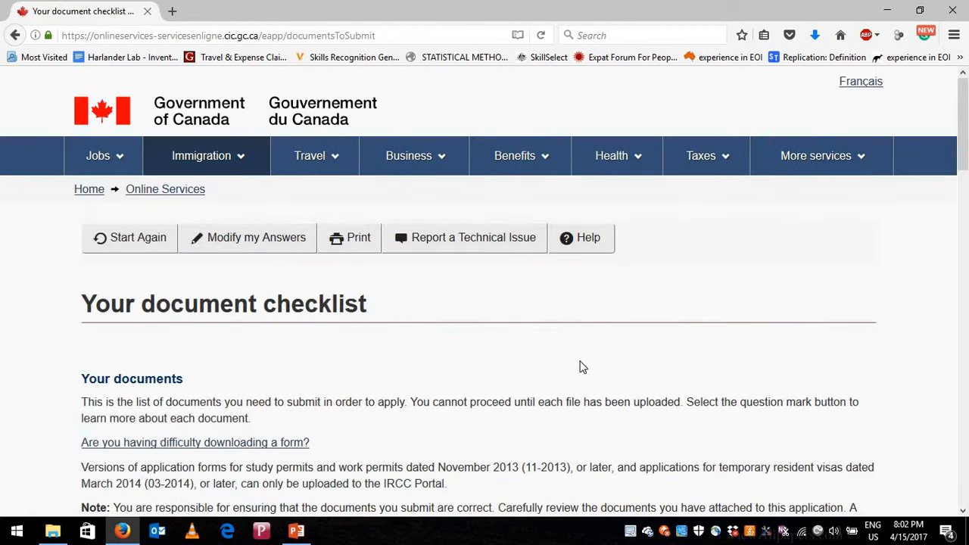
drag(82, 303, 383, 333)
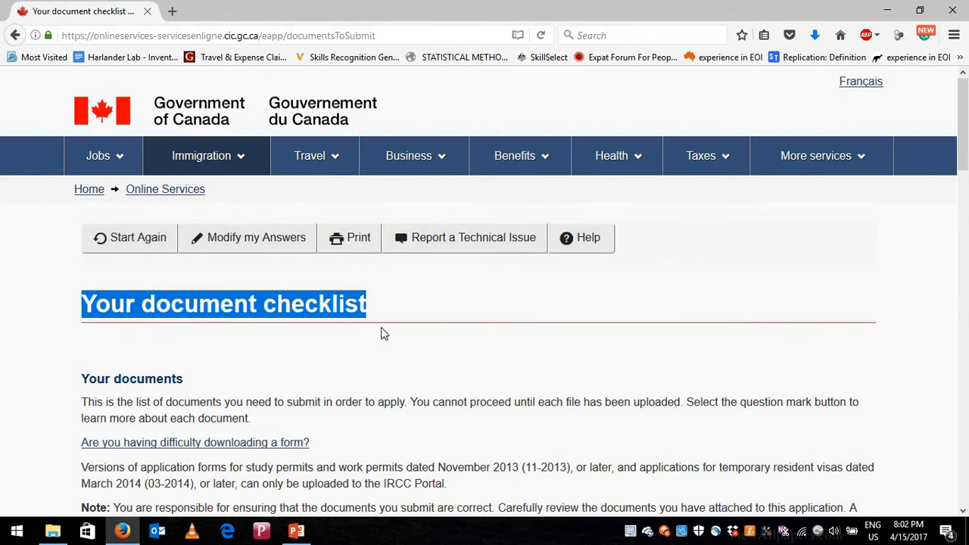
scroll(383, 334, down, 5)
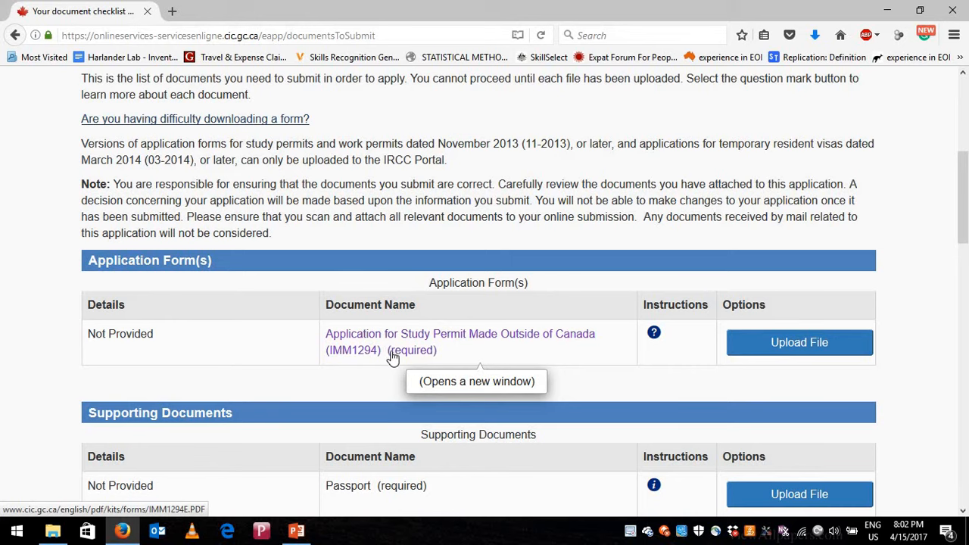
scroll(392, 358, down, 2)
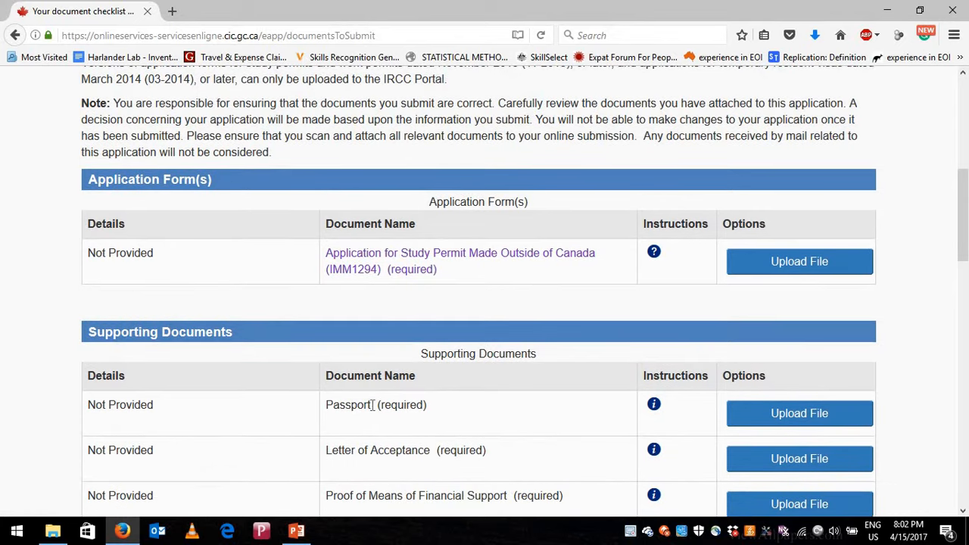
scroll(456, 399, down, 2)
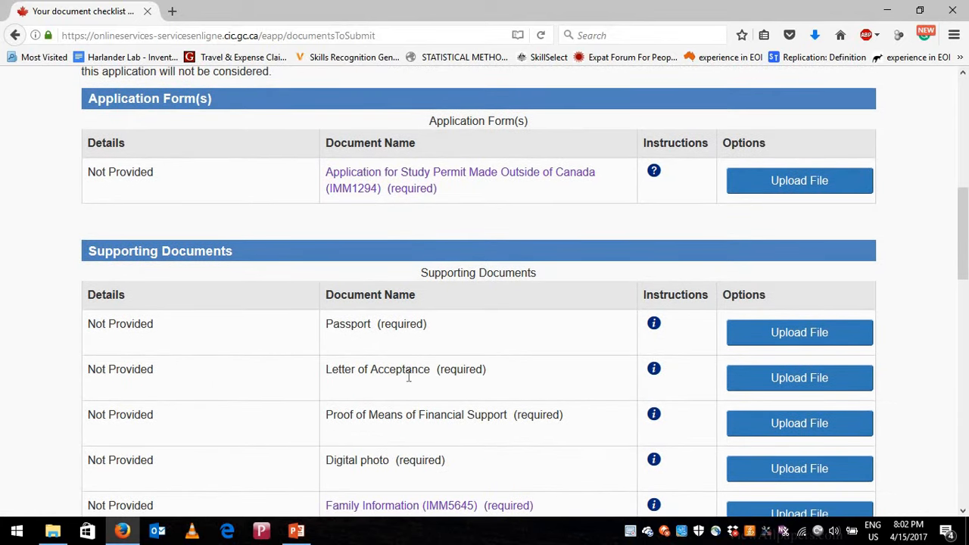
scroll(447, 366, down, 2)
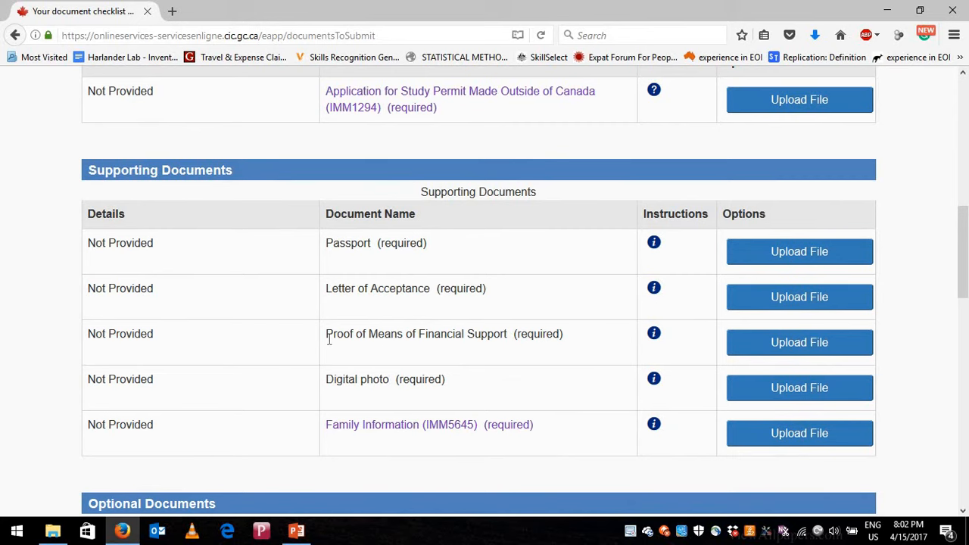
drag(327, 339, 510, 338)
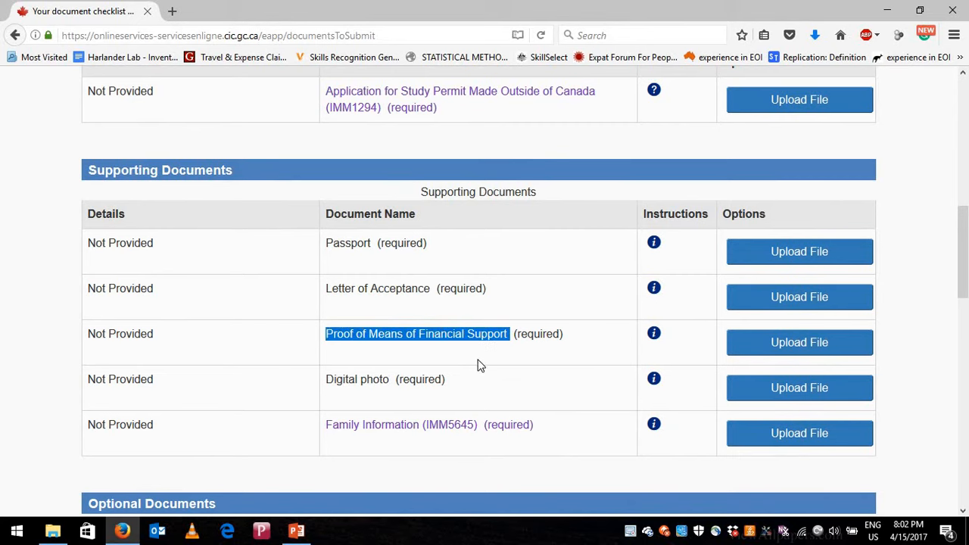
scroll(474, 352, down, 2)
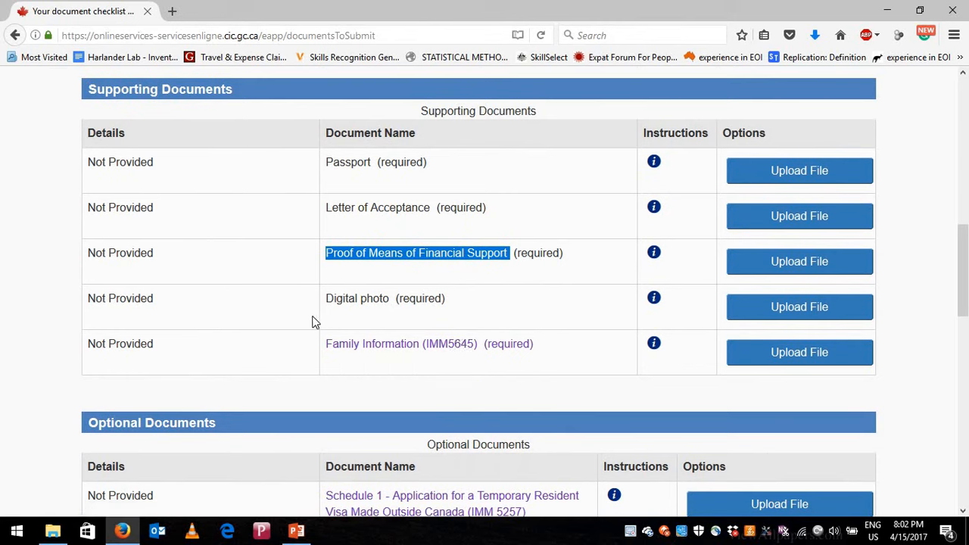
drag(327, 298, 391, 298)
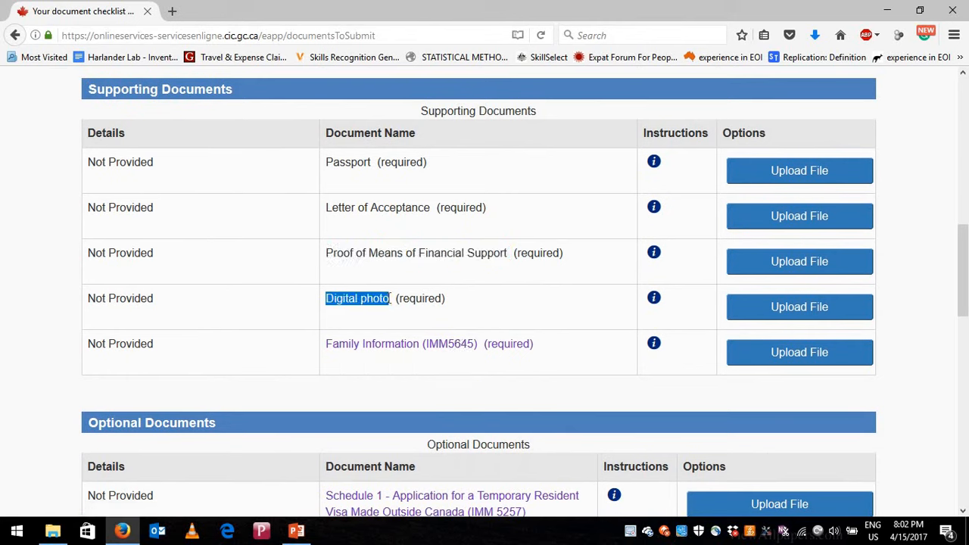
scroll(426, 330, down, 2)
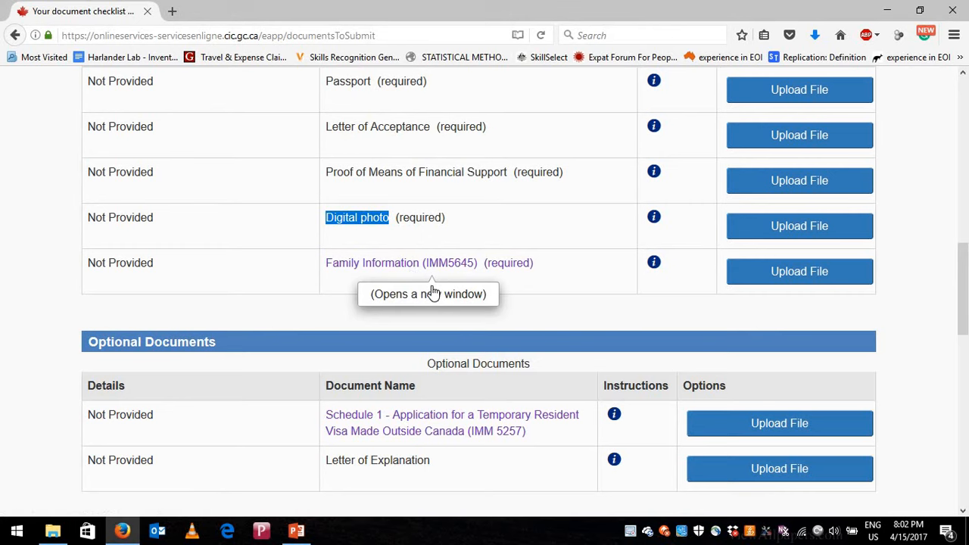
scroll(432, 341, down, 2)
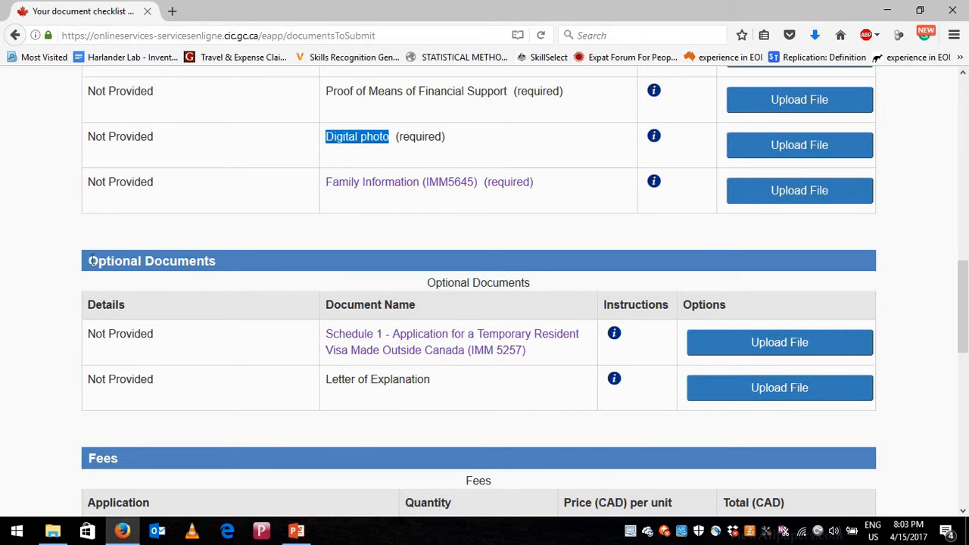
drag(89, 260, 144, 260)
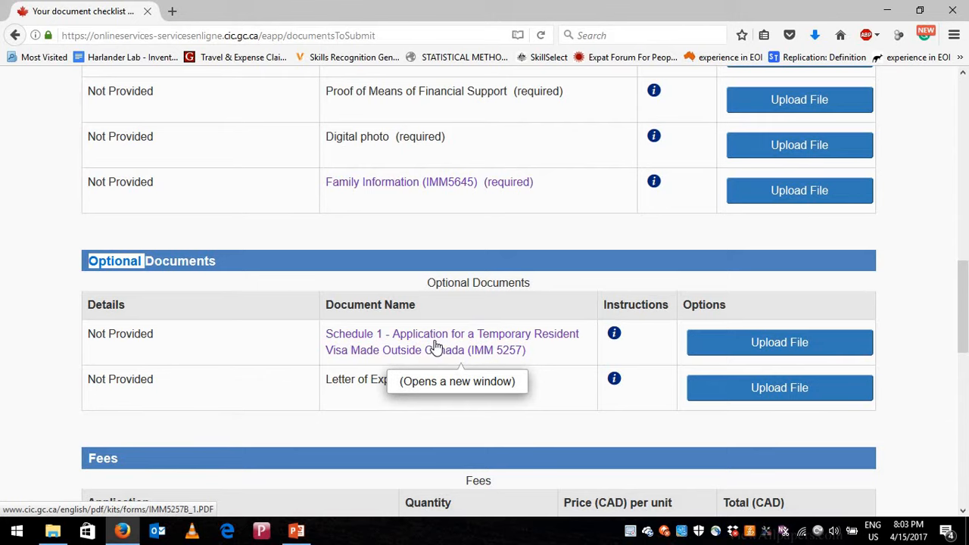
scroll(409, 348, down, 1)
scroll(405, 348, down, 1)
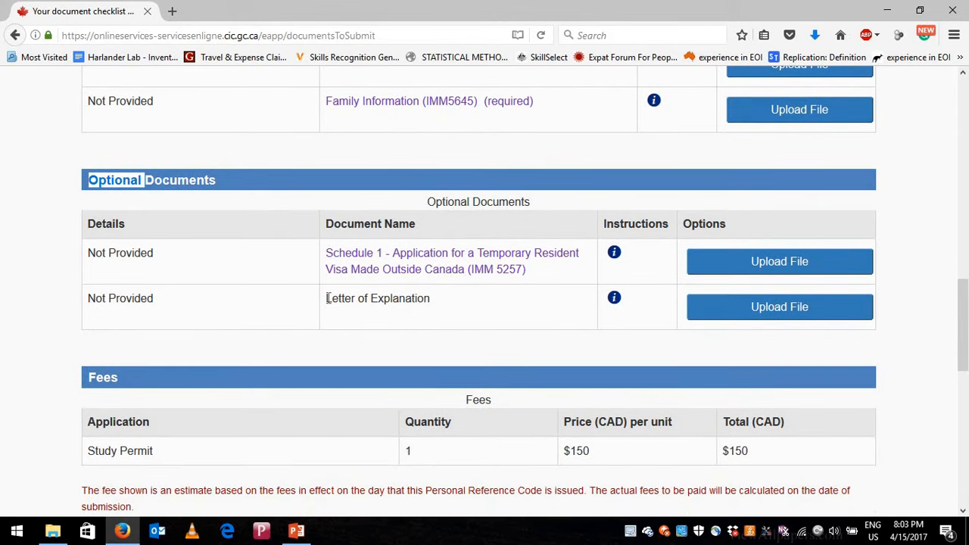
drag(326, 298, 424, 314)
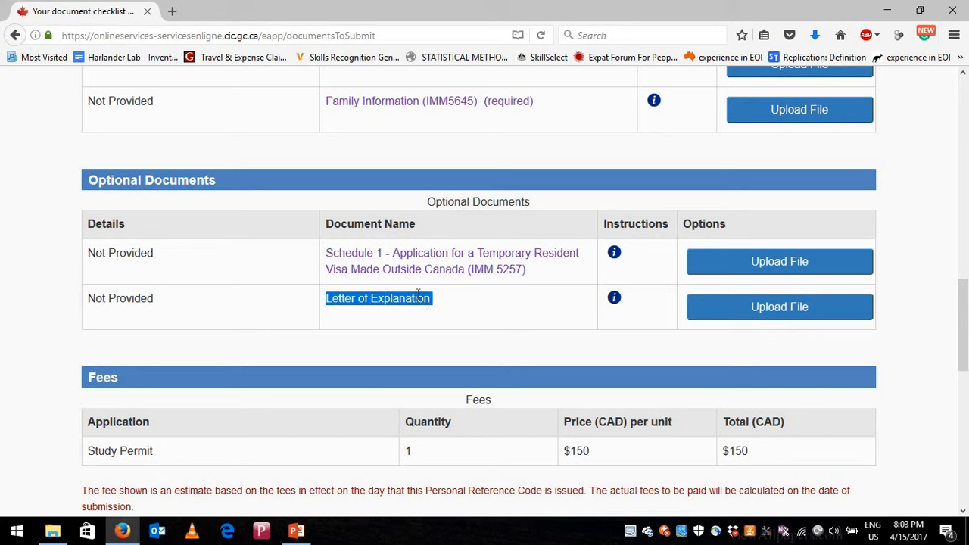
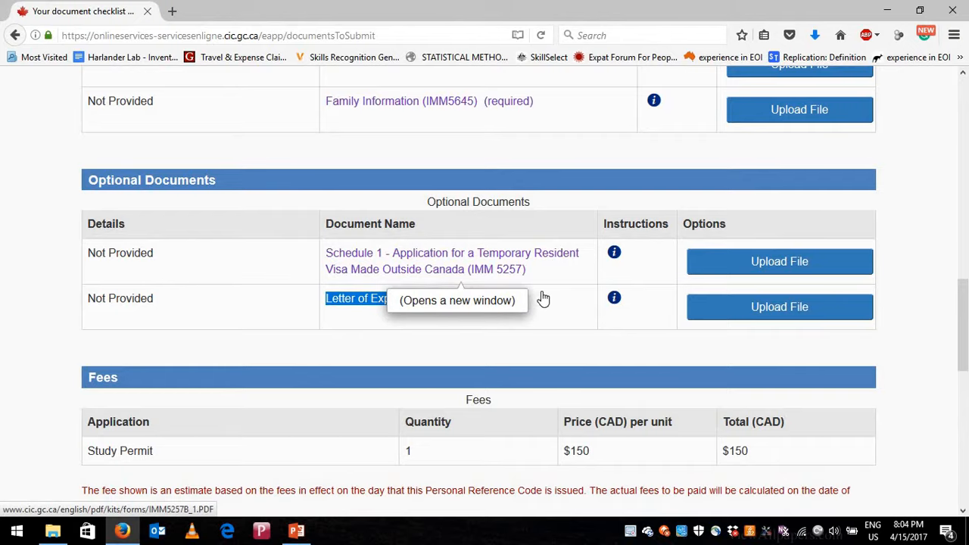
- Begin uploading the study permit application form, then cancel back to the checklist
scroll(402, 142, up, 1)
scroll(401, 142, up, 1)
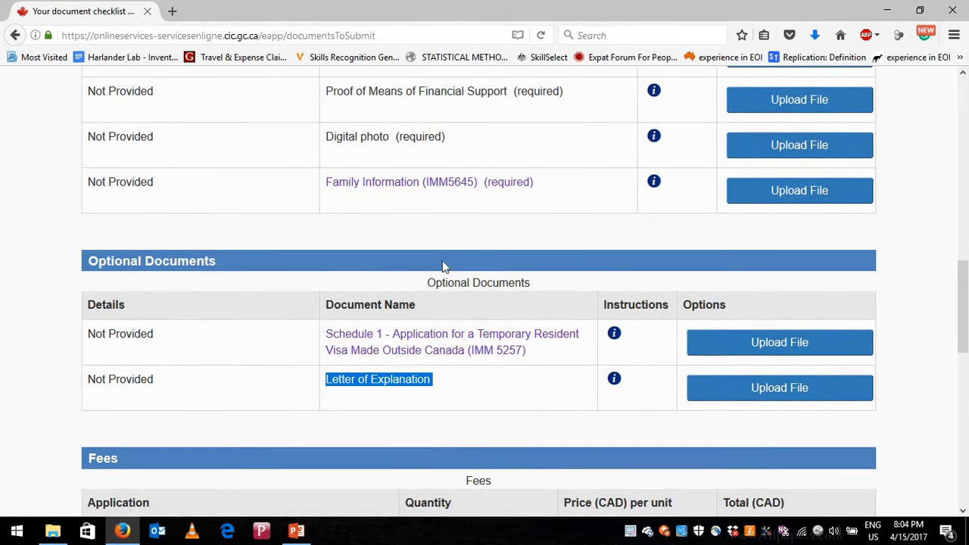
scroll(443, 262, up, 4)
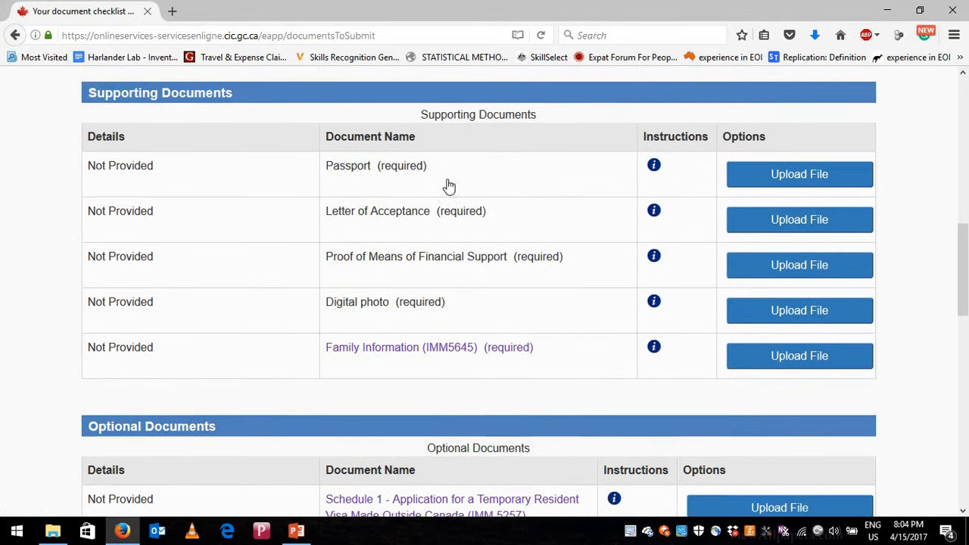
scroll(469, 235, up, 4)
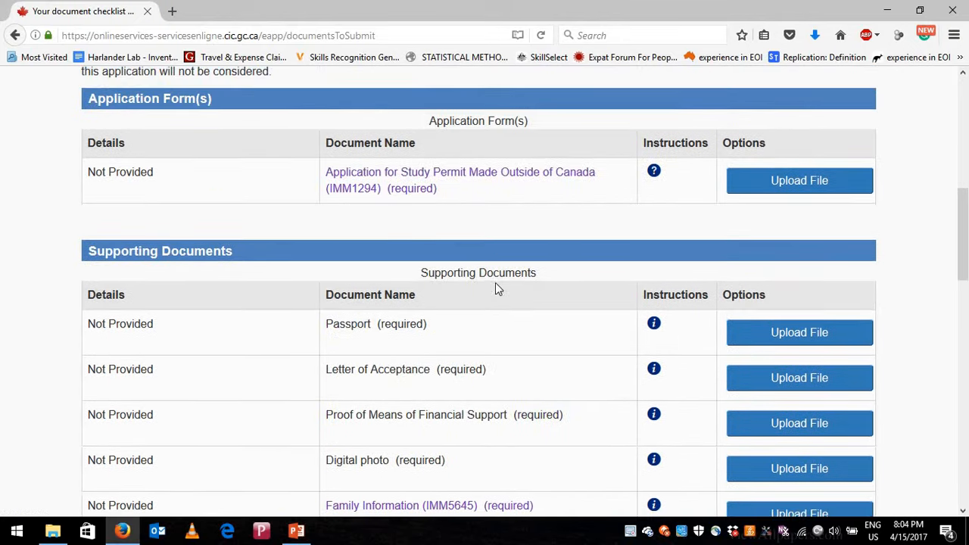
click(809, 190)
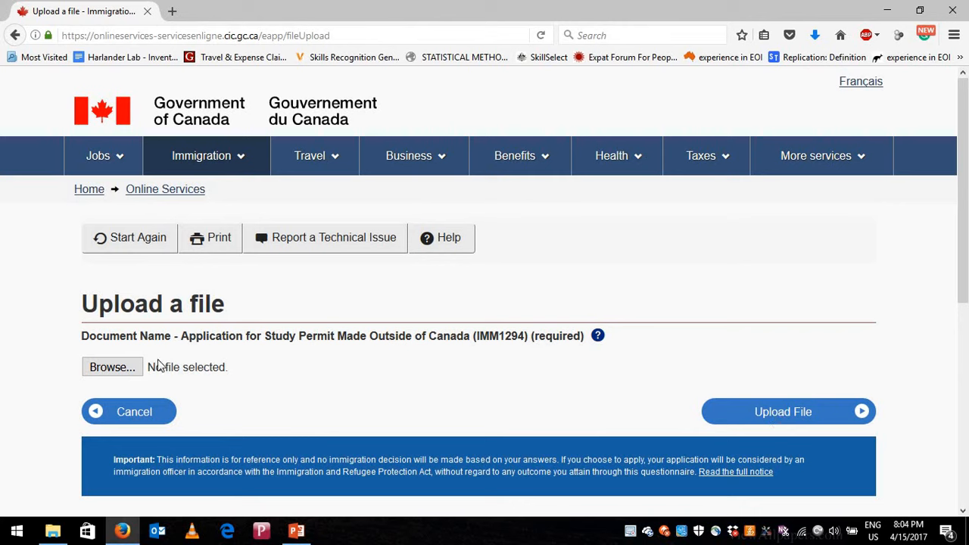
click(131, 415)
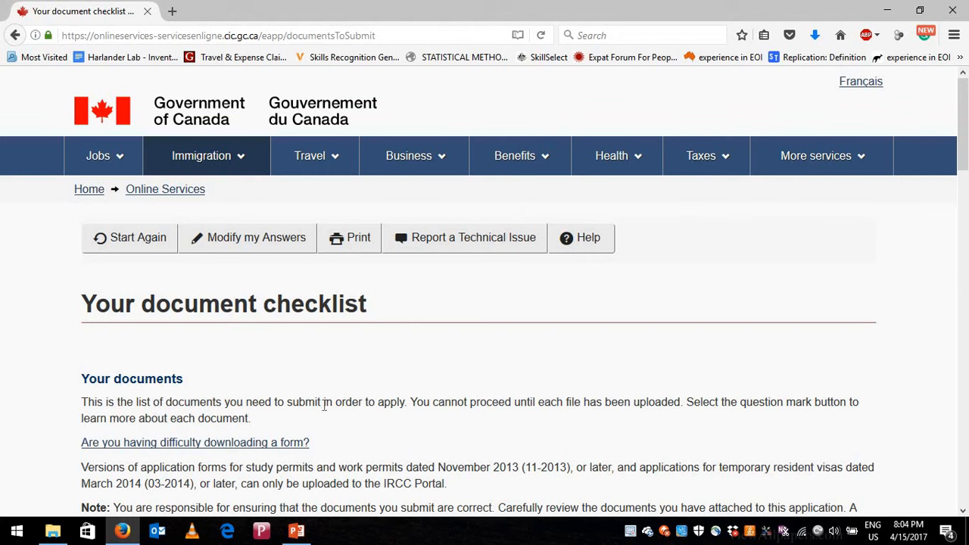
- Open the IMM1294 study permit application PDF from the checklist in a new tab
scroll(433, 389, down, 3)
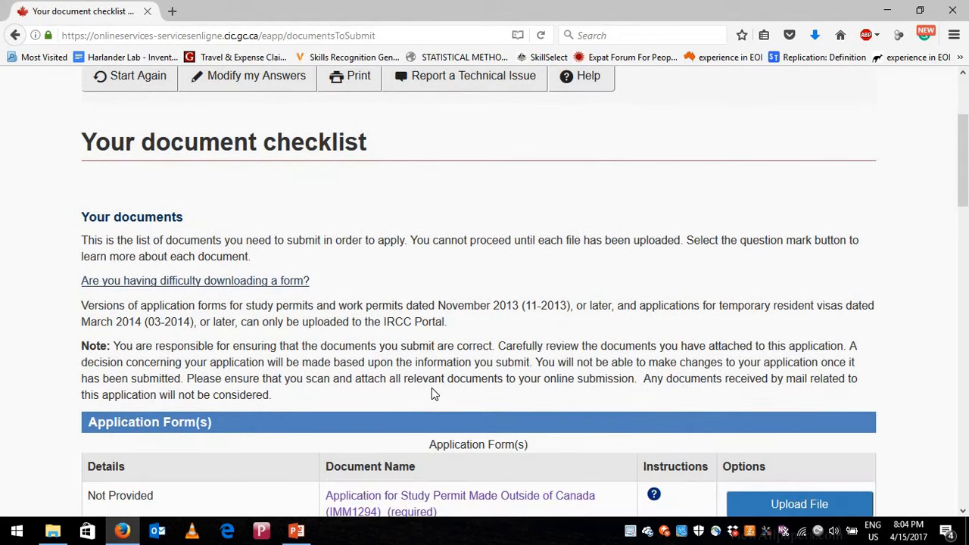
scroll(429, 388, down, 5)
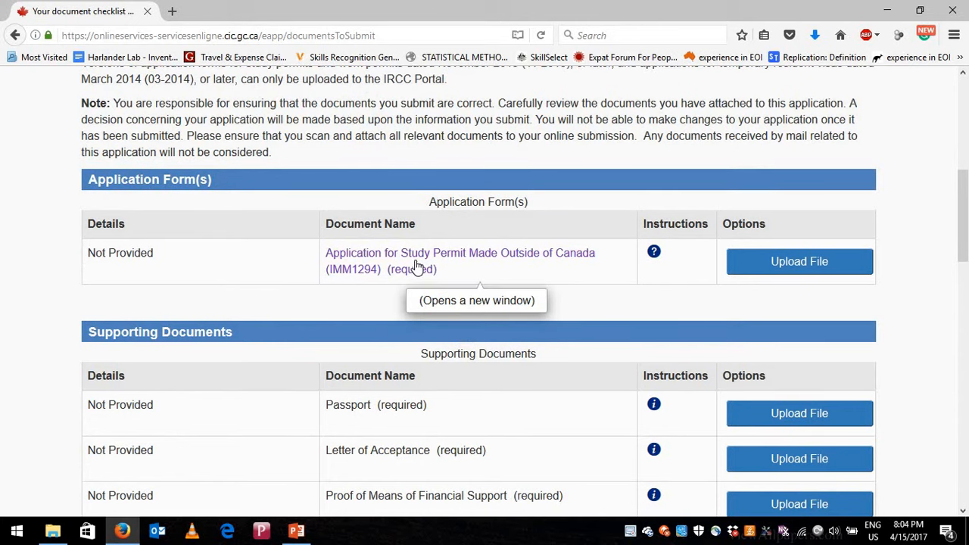
scroll(415, 265, down, 2)
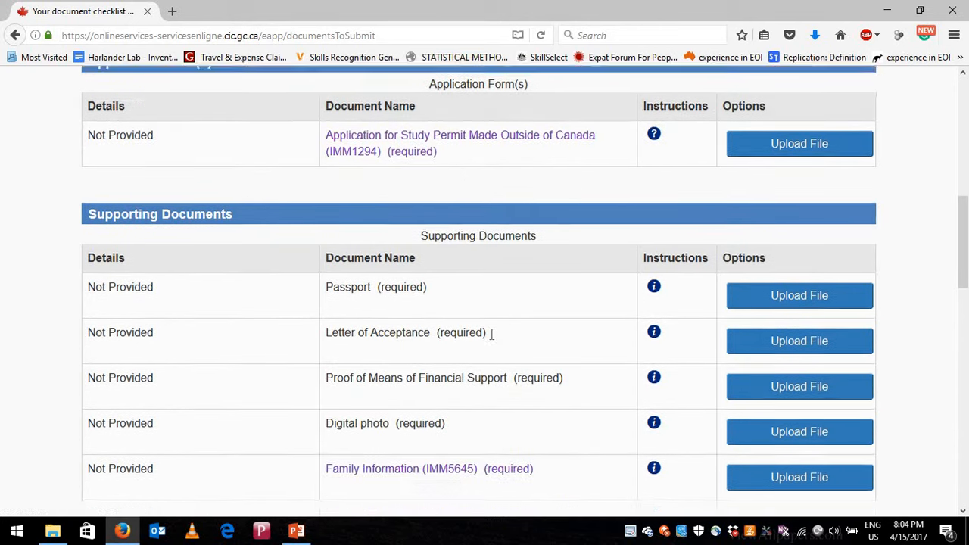
scroll(492, 337, down, 4)
scroll(484, 333, up, 5)
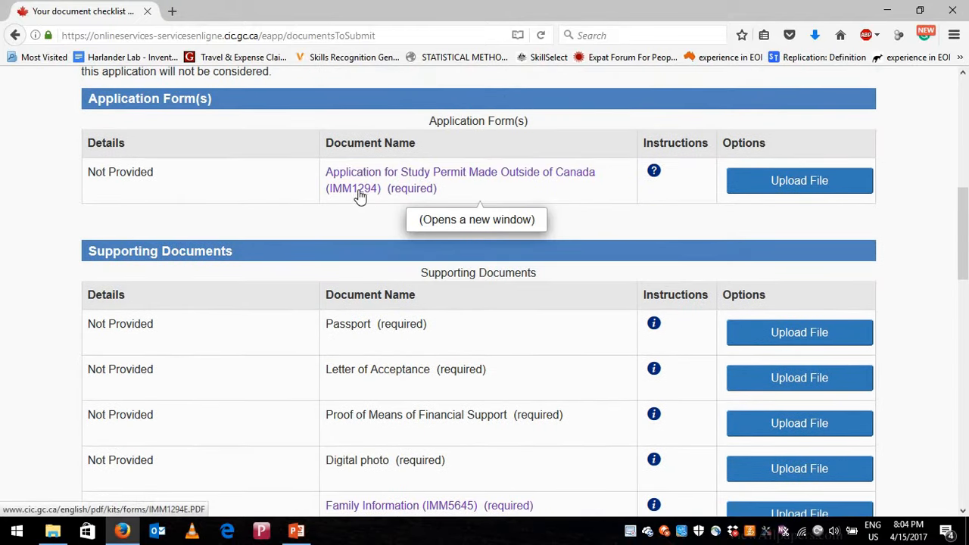
scroll(447, 424, down, 2)
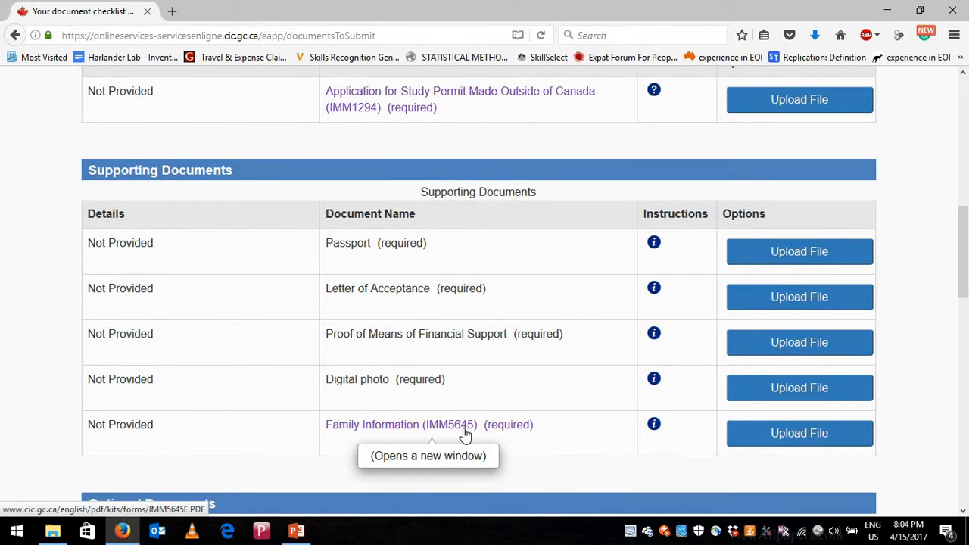
scroll(471, 439, down, 4)
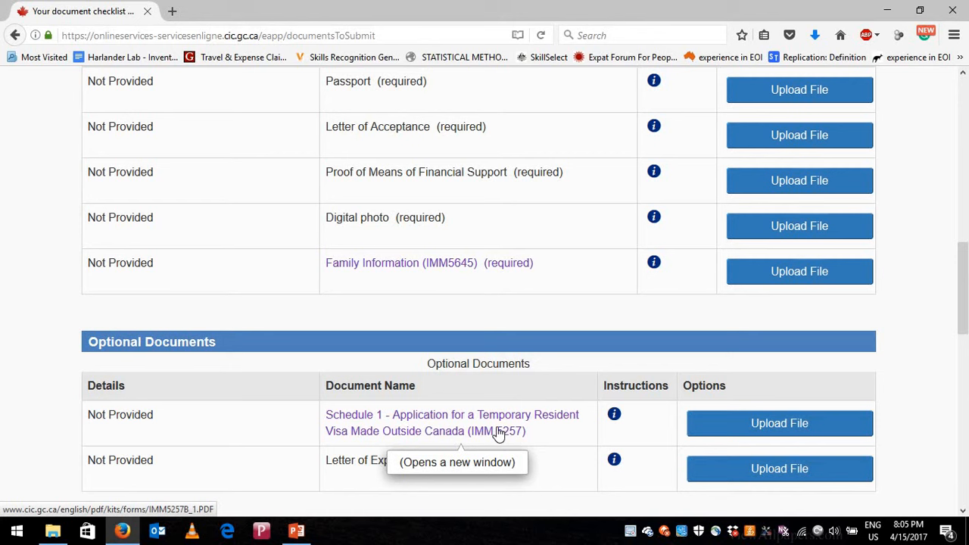
scroll(498, 430, up, 4)
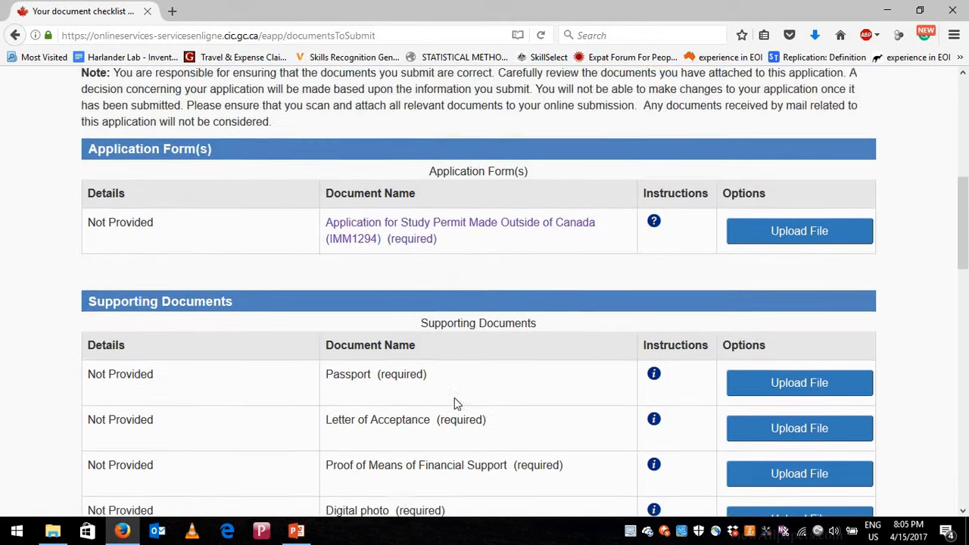
scroll(455, 404, up, 3)
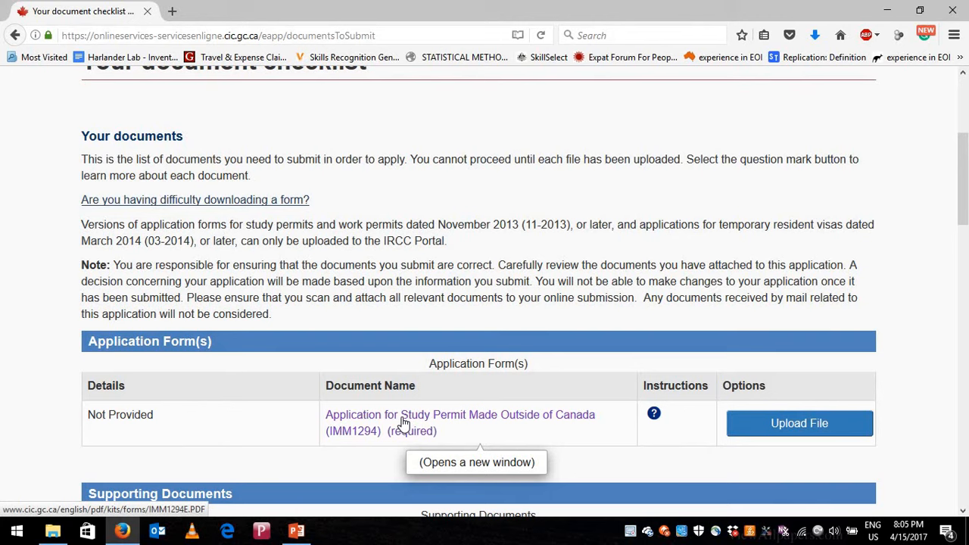
click(403, 424)
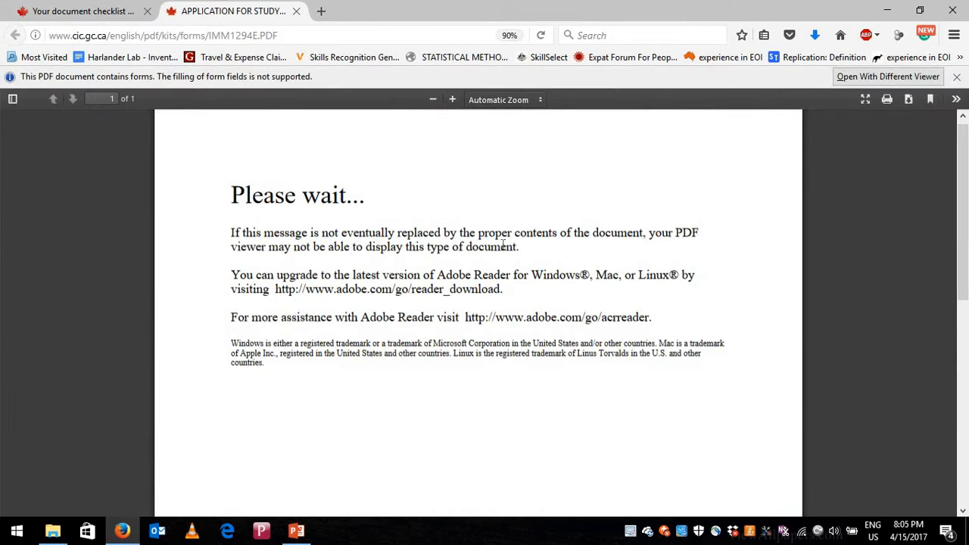
- Download the IMM1294 PDF and open it in Adobe Acrobat Reader DC
click(909, 98)
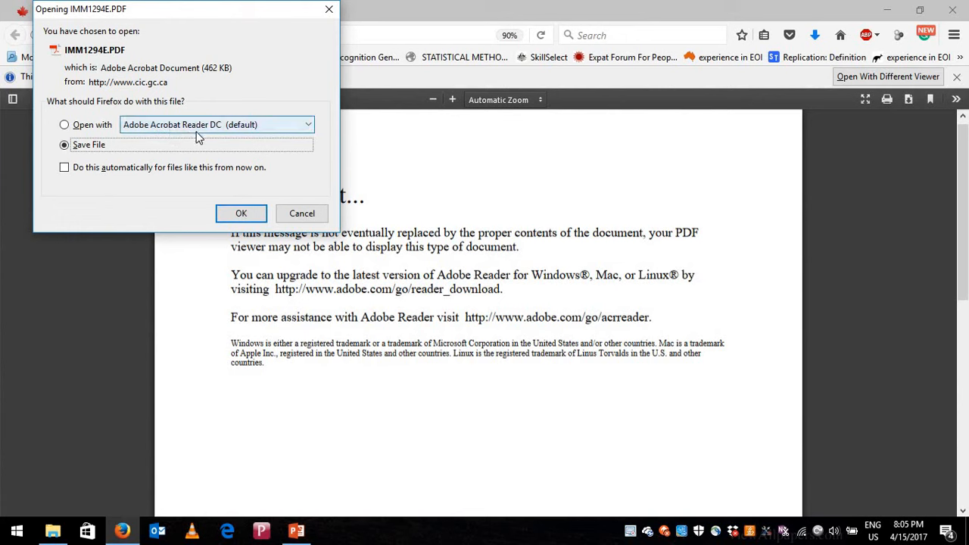
click(306, 218)
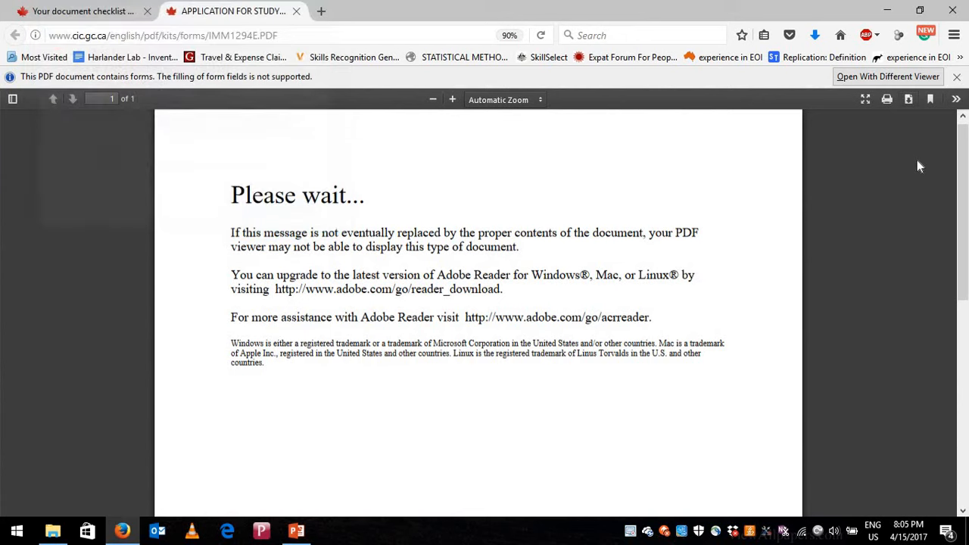
click(908, 99)
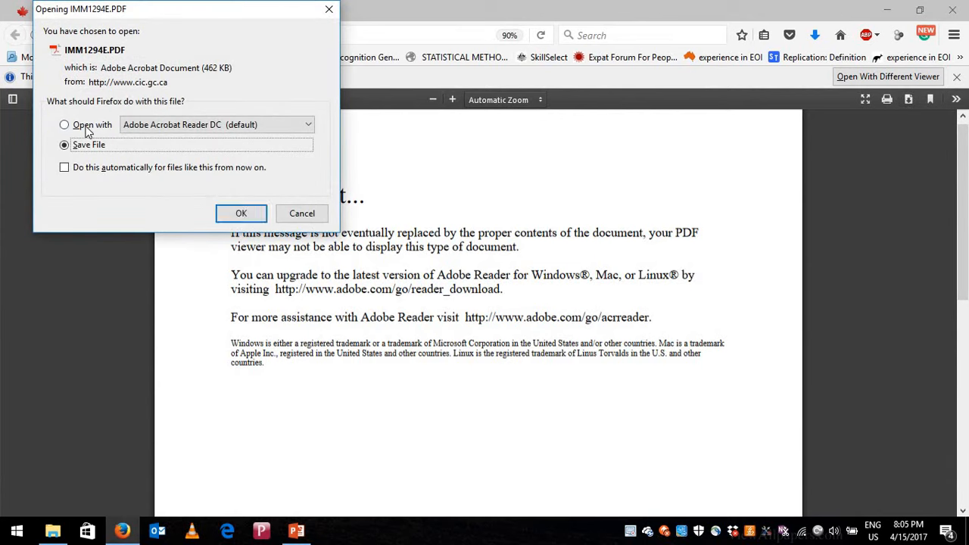
click(161, 131)
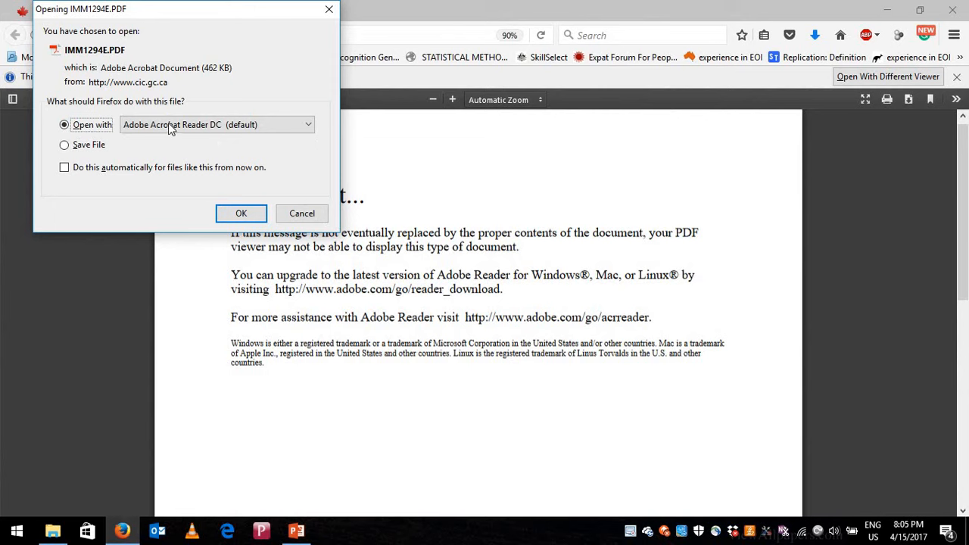
click(240, 215)
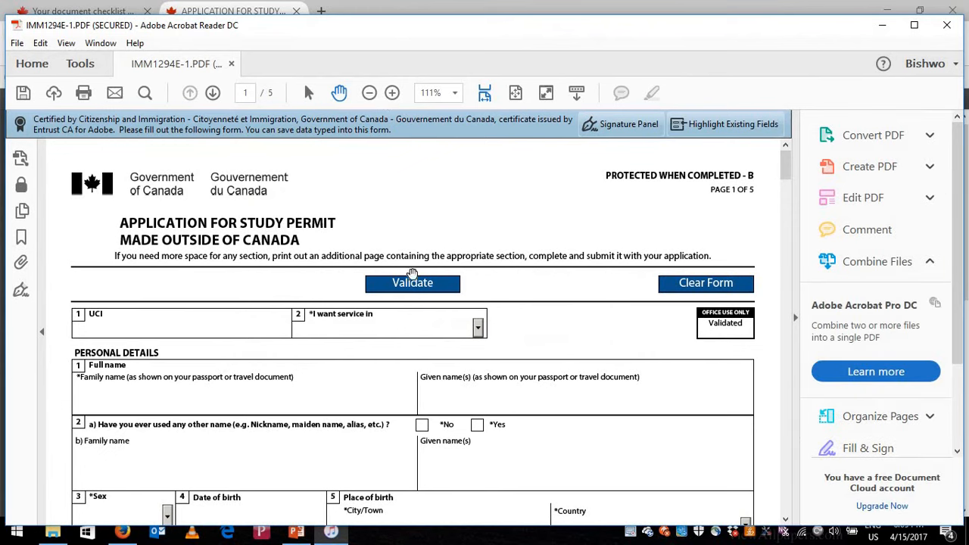
- Maximize Acrobat and set 'I want service in' to English
click(914, 25)
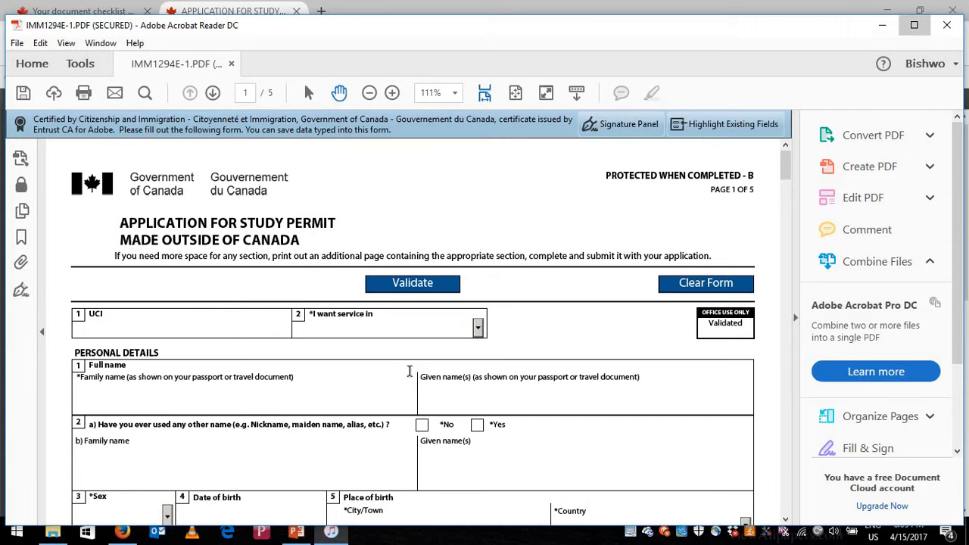
scroll(155, 269, down, 1)
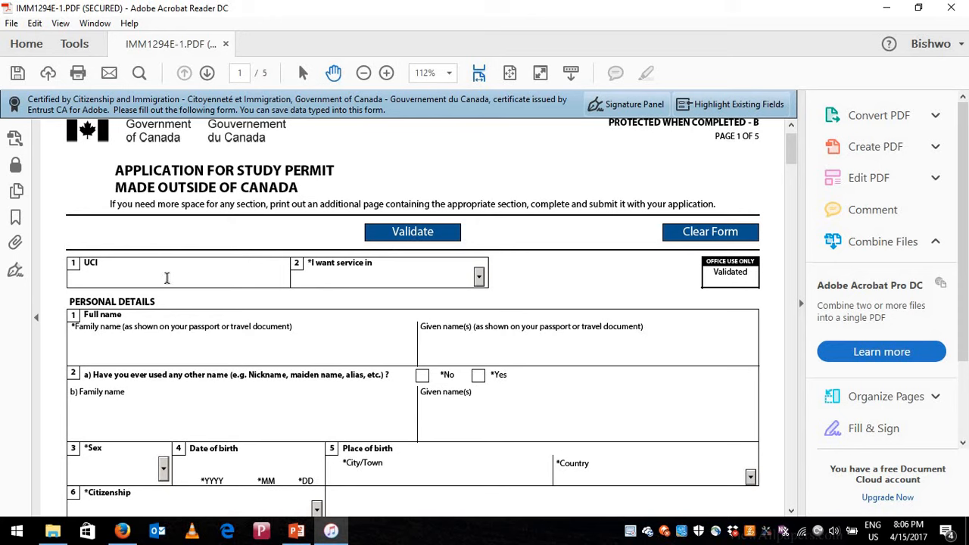
click(85, 265)
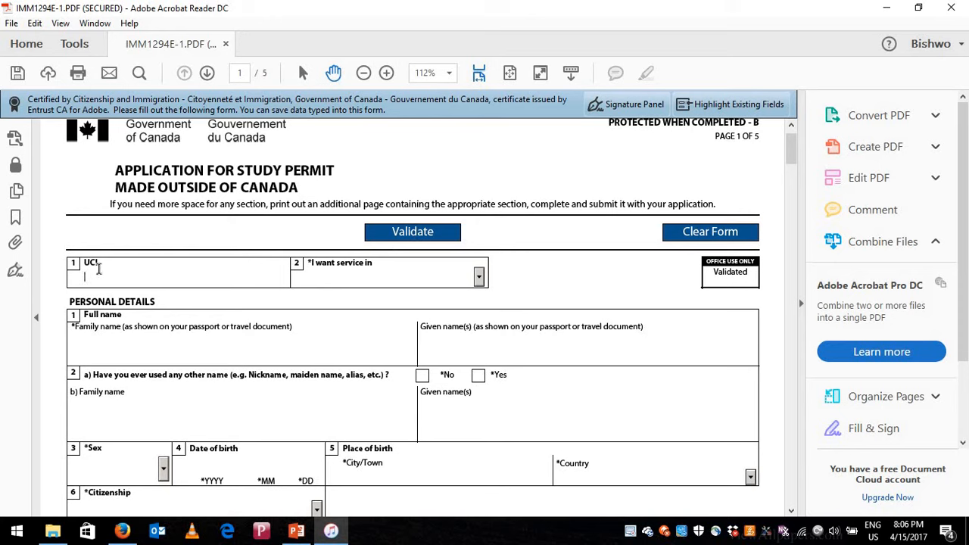
click(376, 277)
click(480, 279)
click(436, 300)
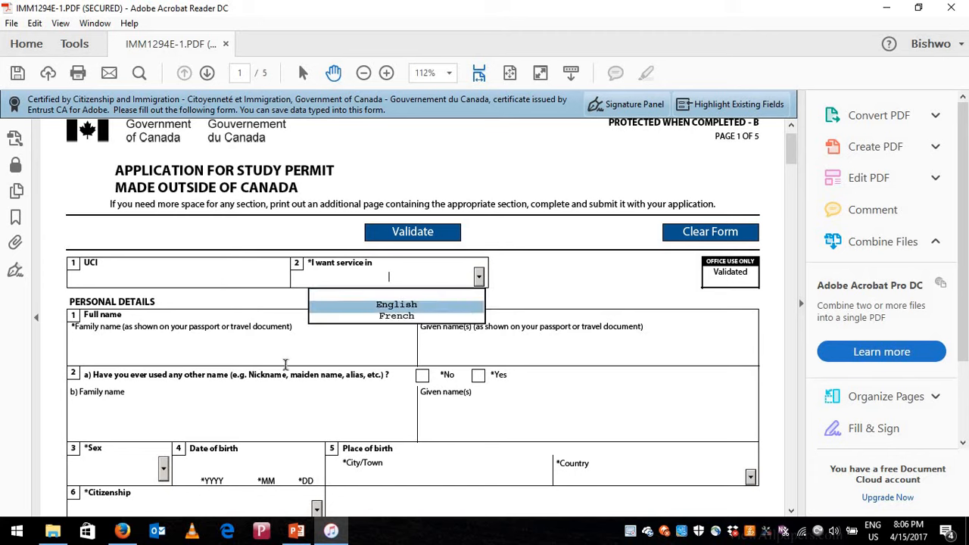
- Enter placeholder family and given names, and answer No to other names used
click(345, 362)
text(sdafd)
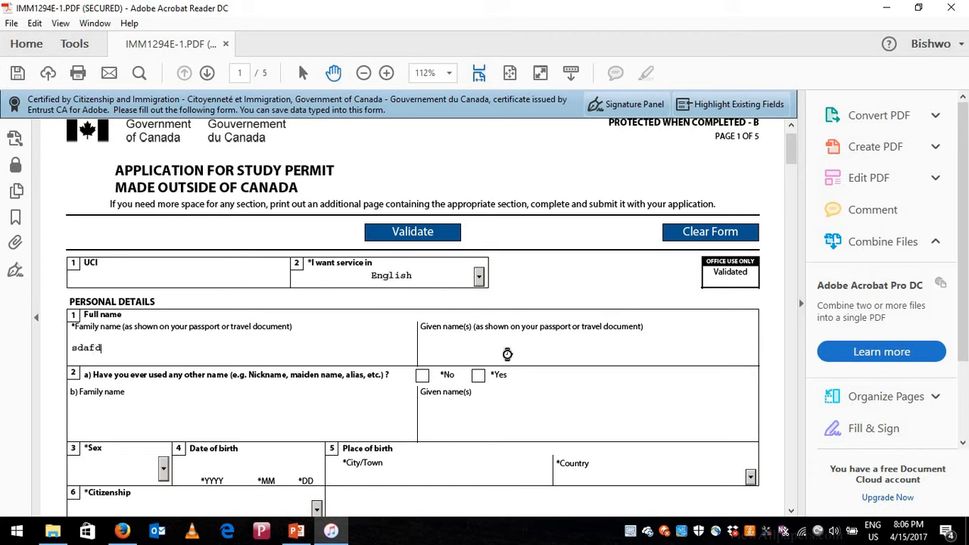
click(506, 353)
text(sadfsdf)
click(424, 377)
scroll(163, 438, down, 1)
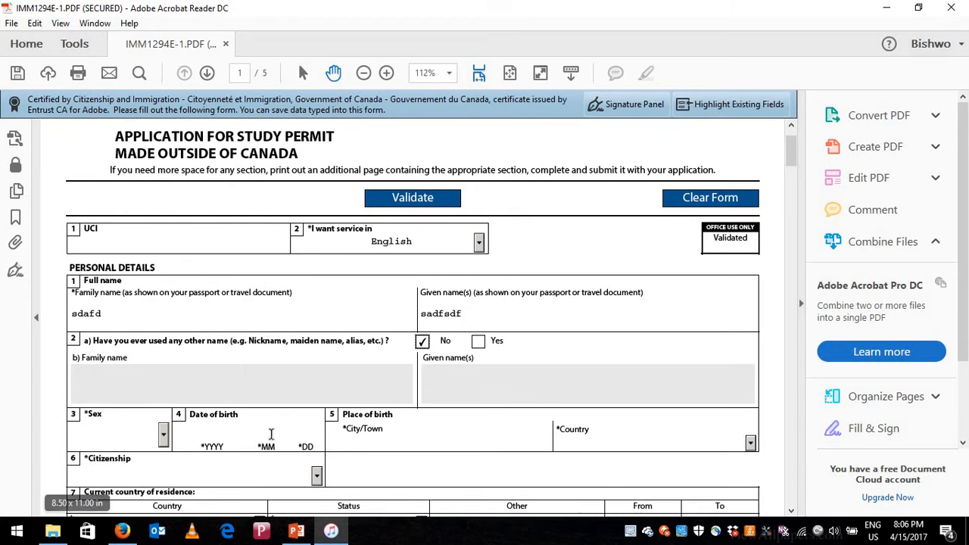
- Review the current residence choices without changing them, and answer No to previous countries
scroll(382, 402, down, 1)
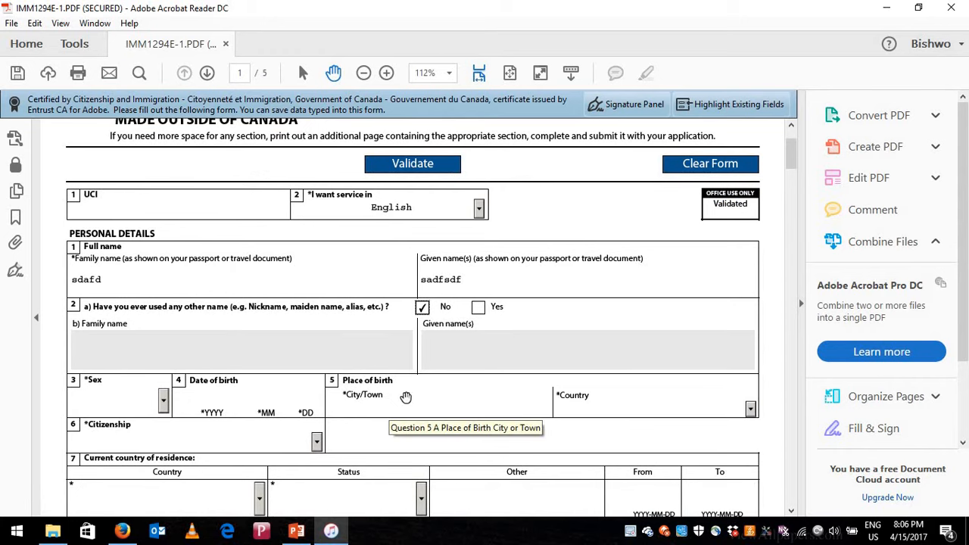
scroll(252, 376, down, 2)
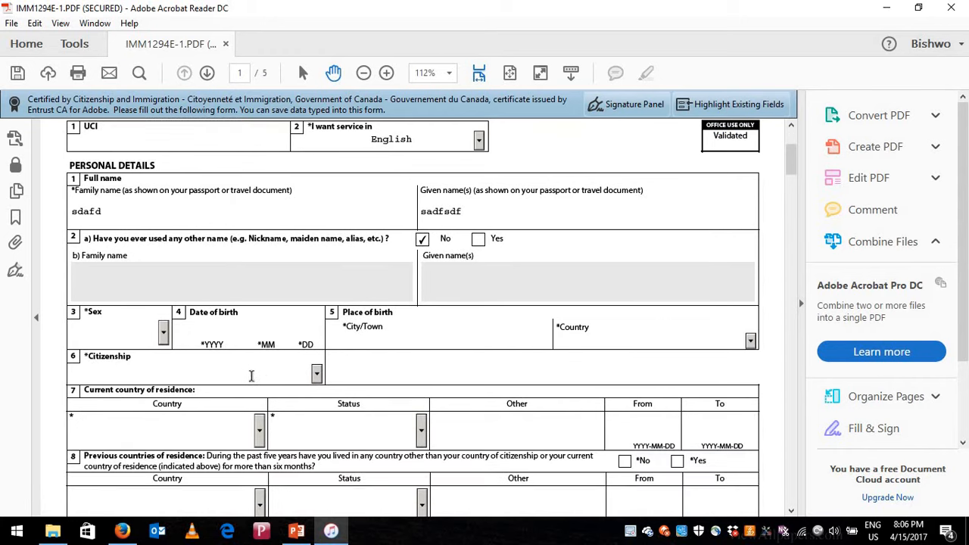
scroll(229, 415, down, 1)
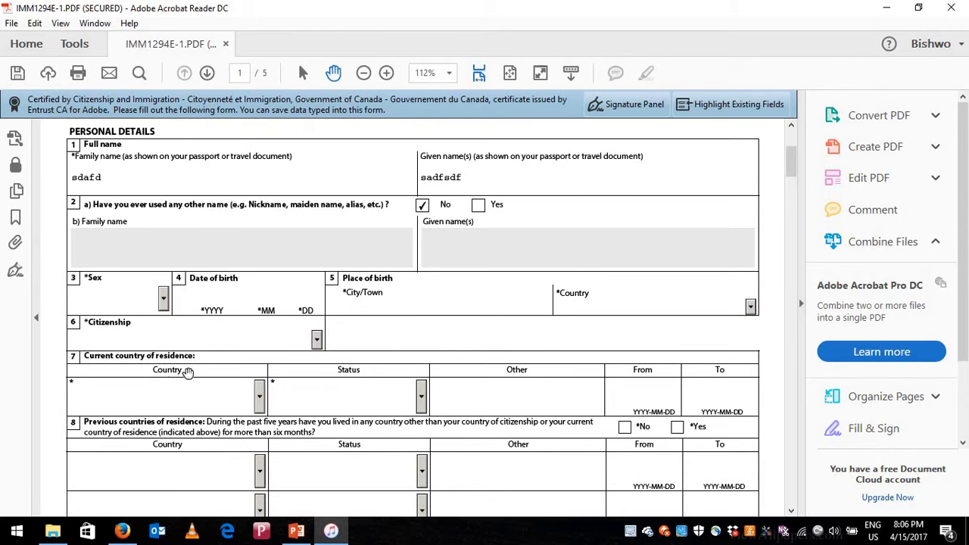
click(260, 397)
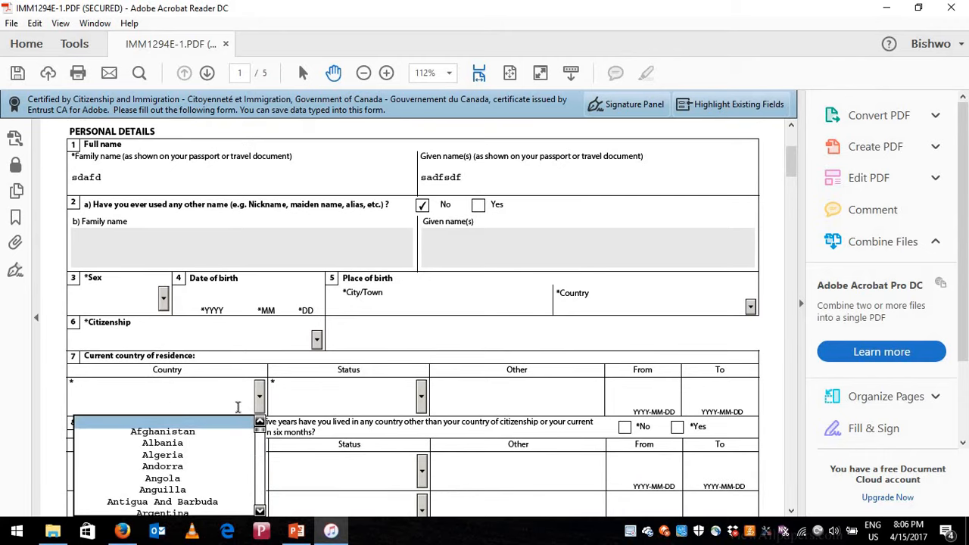
click(260, 396)
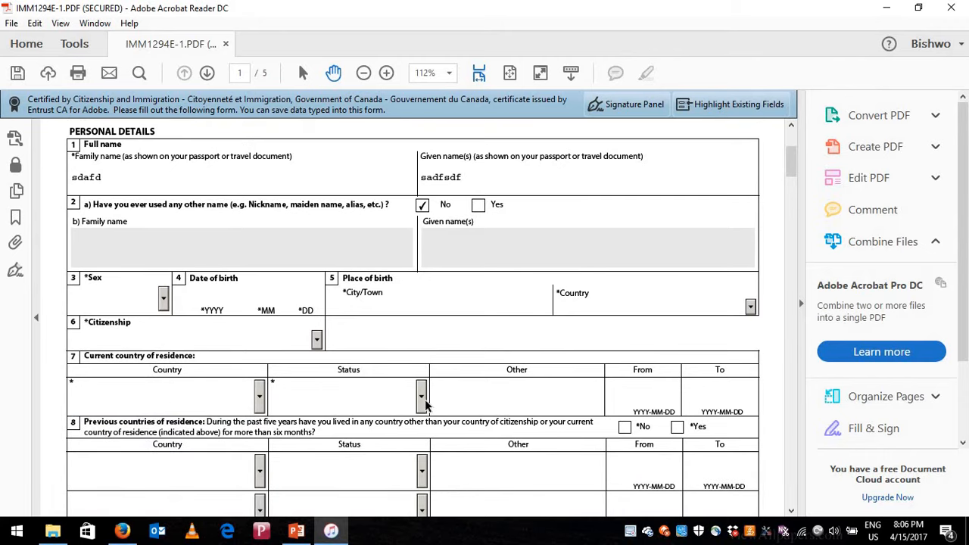
click(421, 397)
click(479, 397)
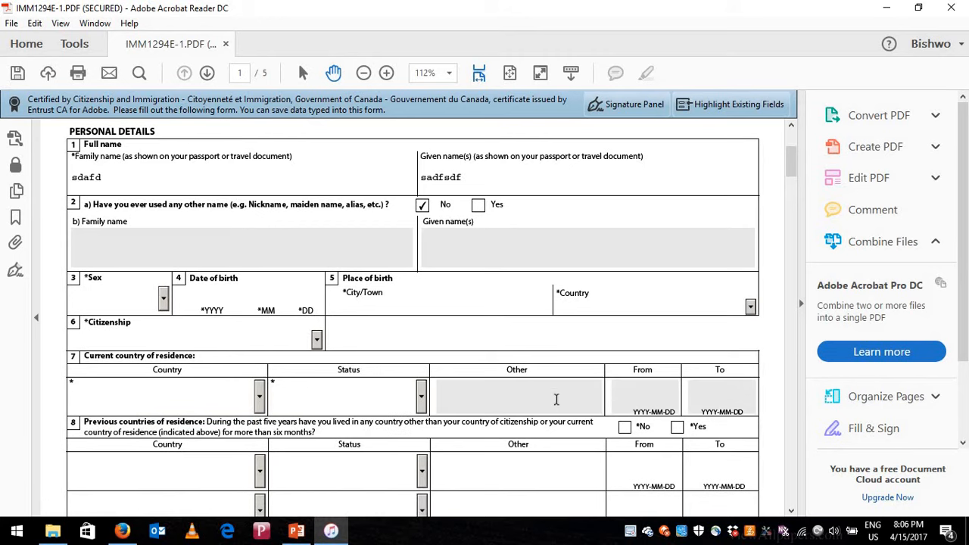
scroll(411, 357, down, 2)
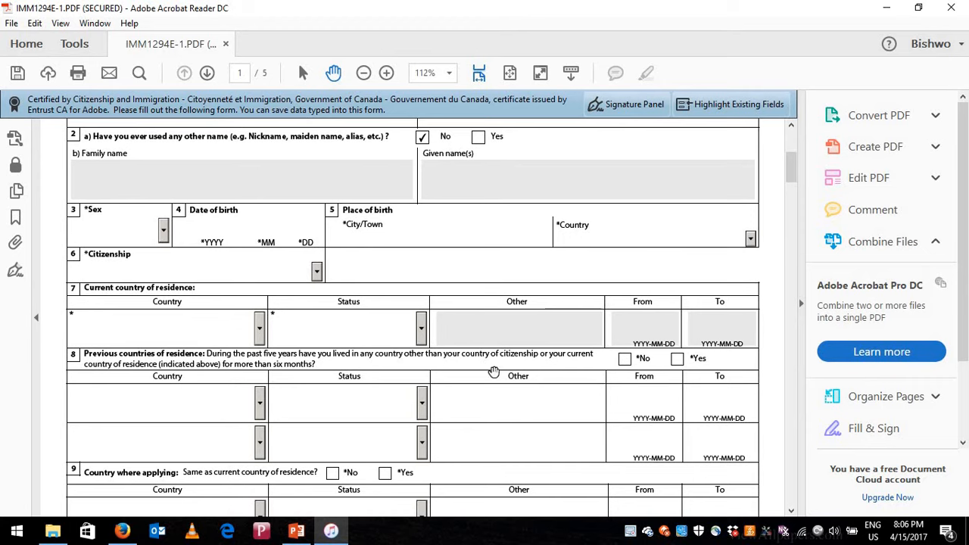
click(626, 360)
- Answer Yes to applying from the current country of residence
scroll(485, 394, down, 1)
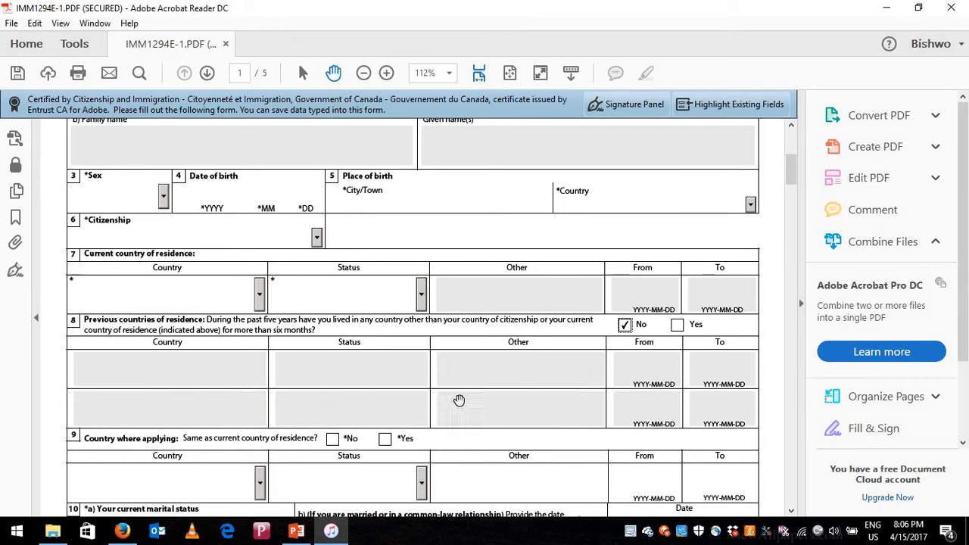
scroll(171, 369, down, 2)
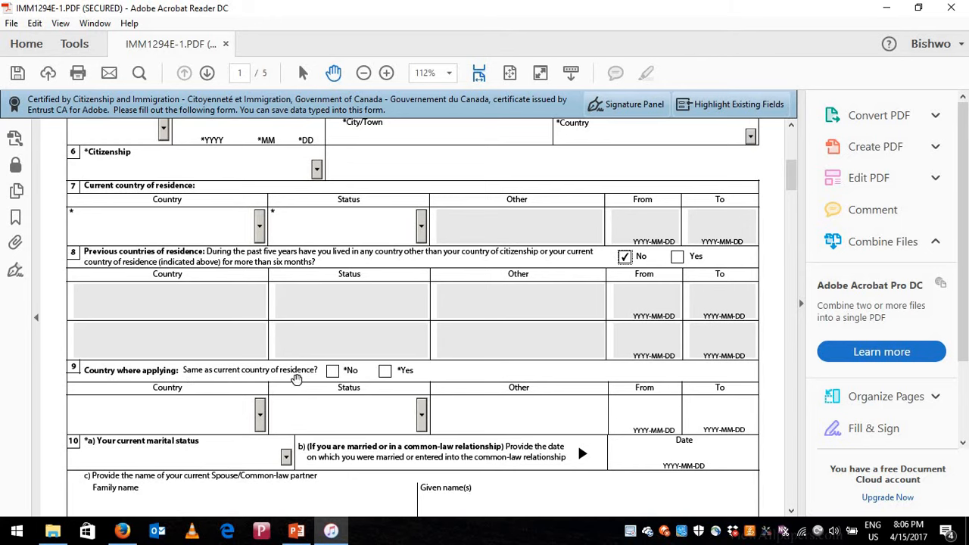
click(385, 371)
scroll(331, 340, down, 1)
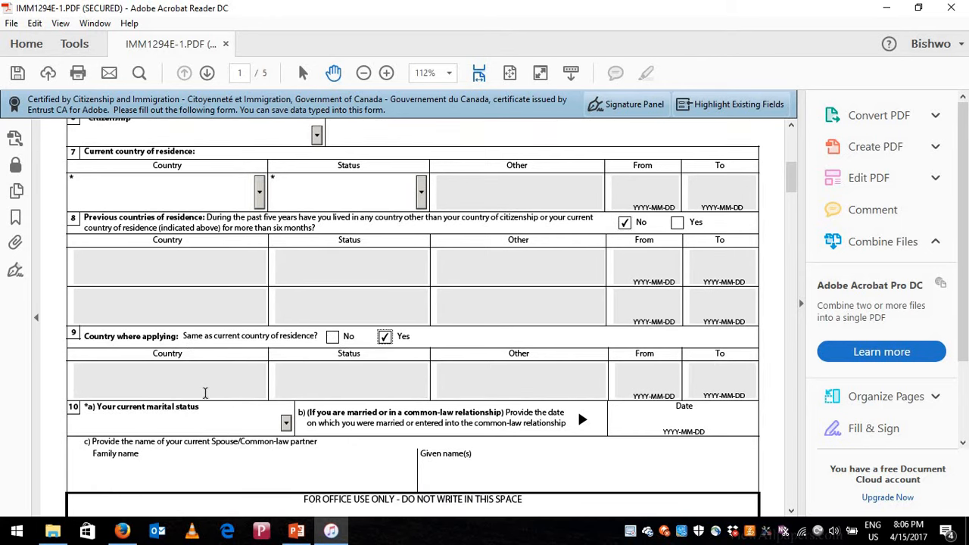
click(333, 337)
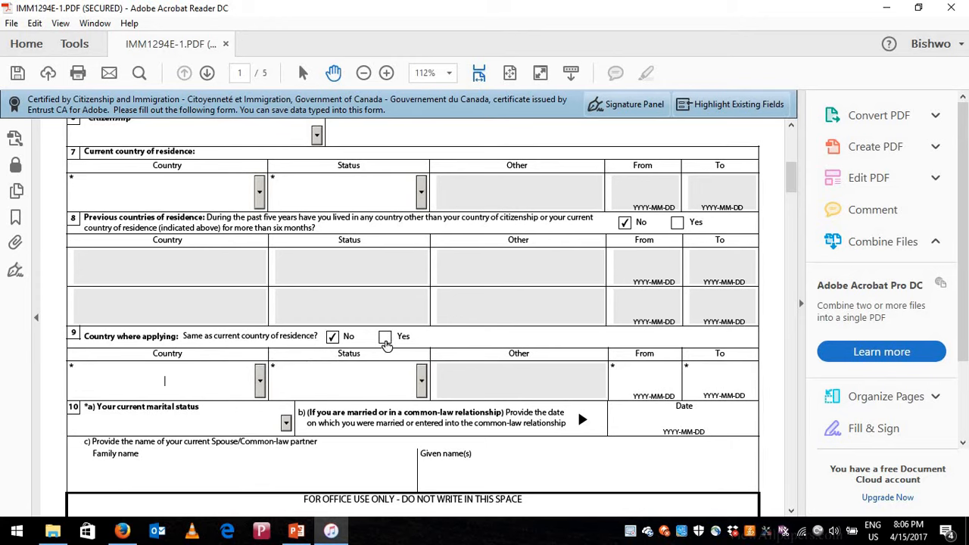
click(386, 337)
scroll(200, 375, down, 2)
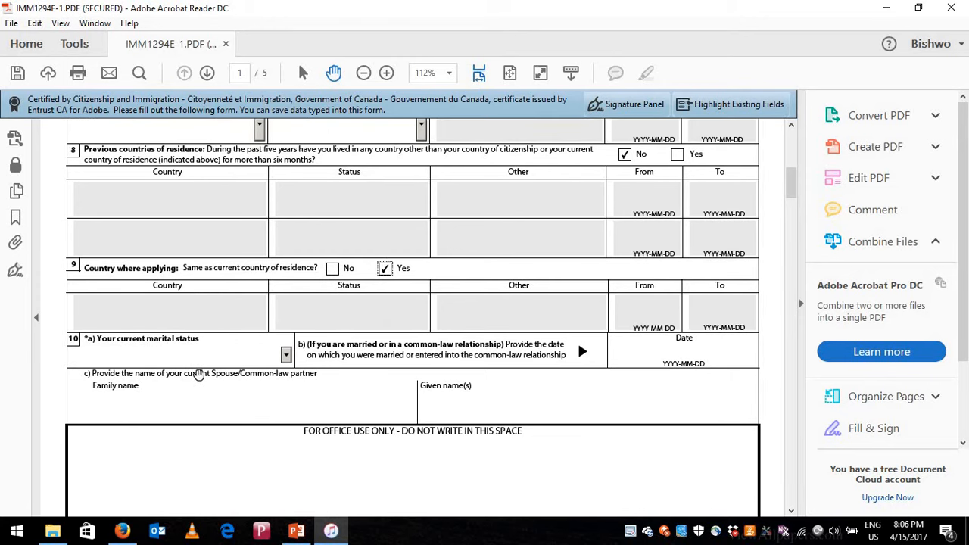
- Set marital status to Single and answer No to previous marriage or common-law
click(286, 356)
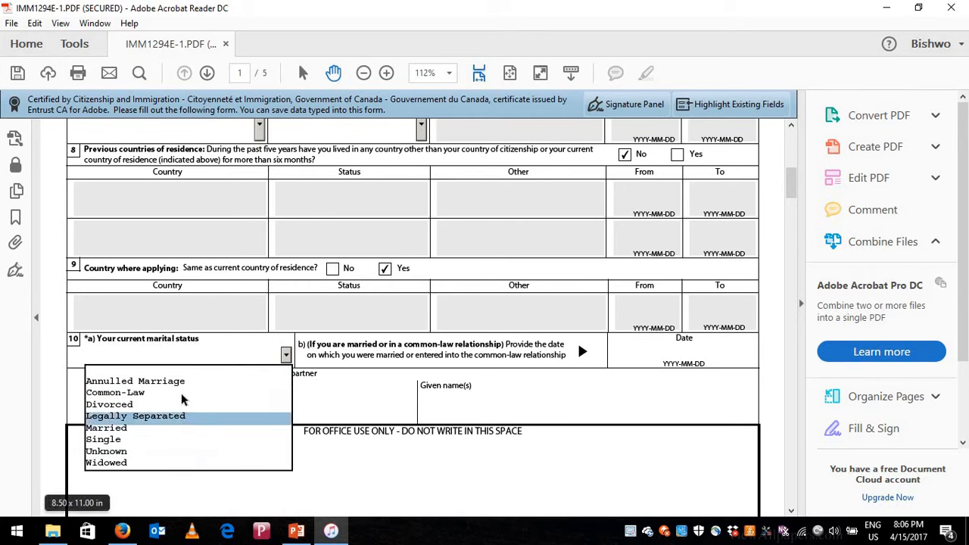
click(173, 440)
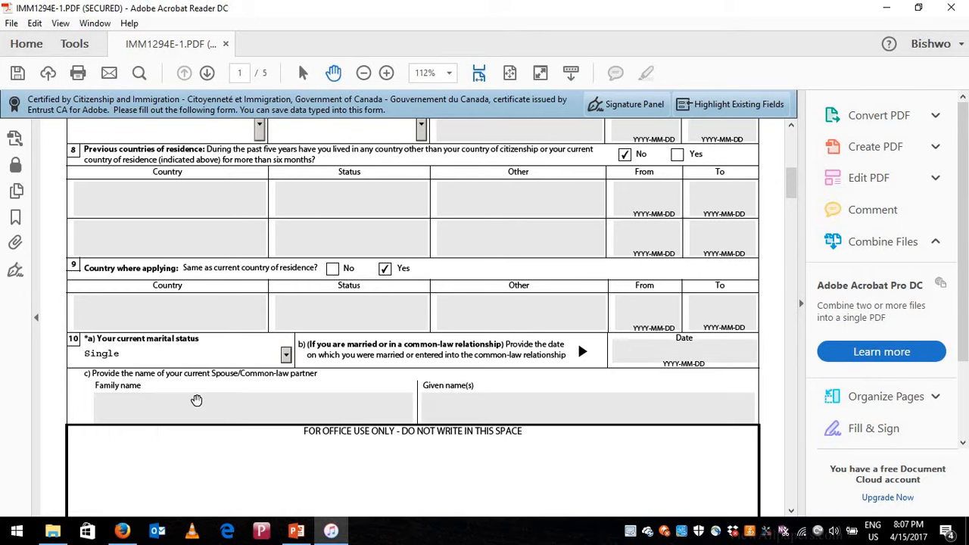
scroll(544, 403, down, 1)
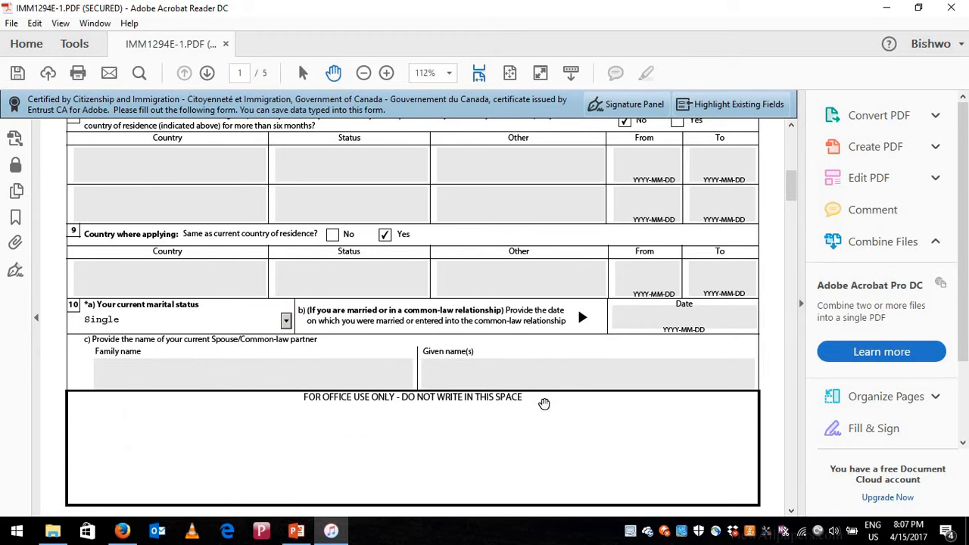
scroll(544, 404, down, 7)
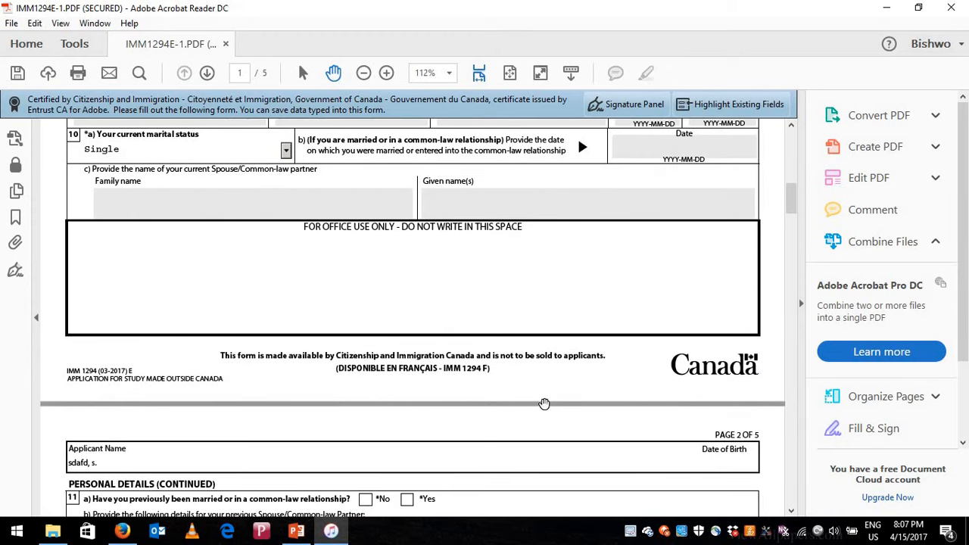
scroll(439, 402, down, 2)
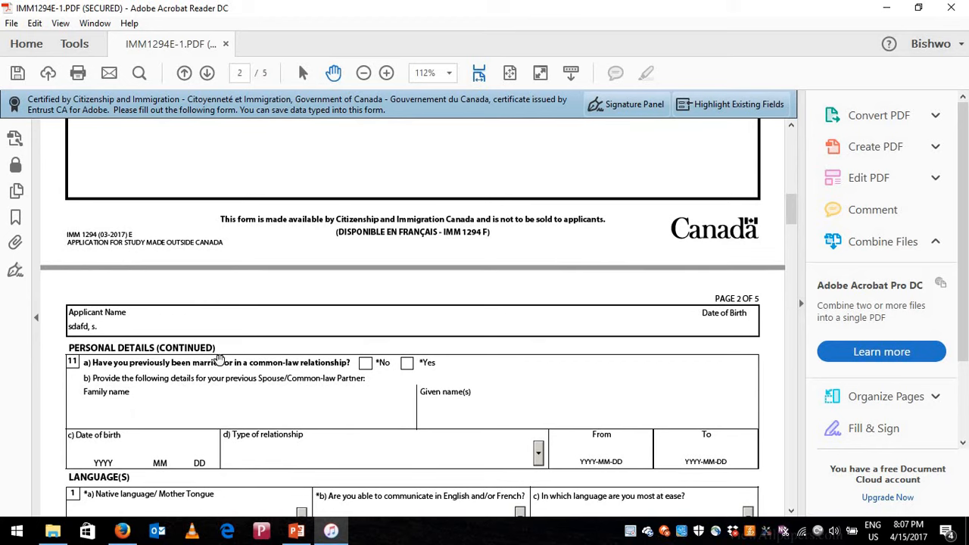
scroll(159, 343, down, 1)
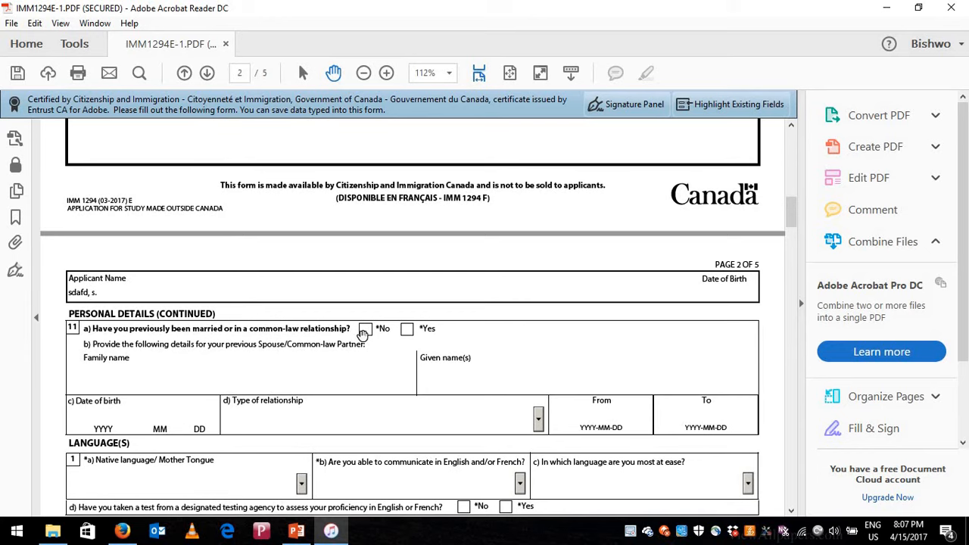
scroll(288, 401, down, 1)
click(365, 295)
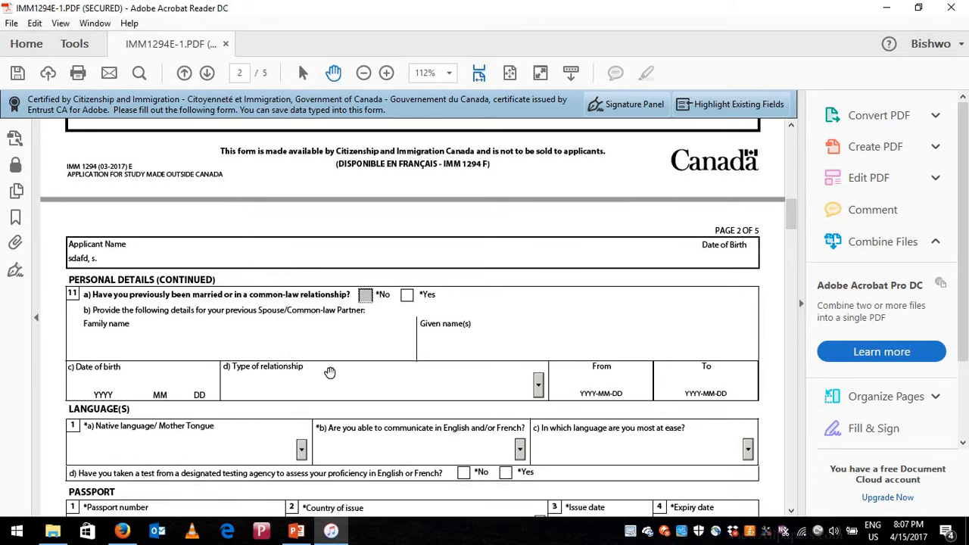
- Pass through the passport number and country of issue fields down to the study details
scroll(307, 369, down, 2)
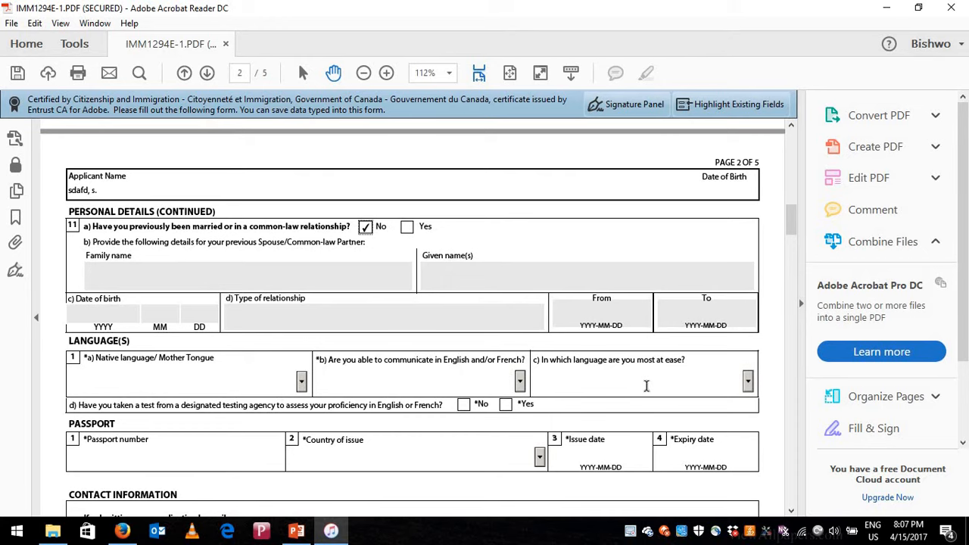
scroll(531, 379, down, 1)
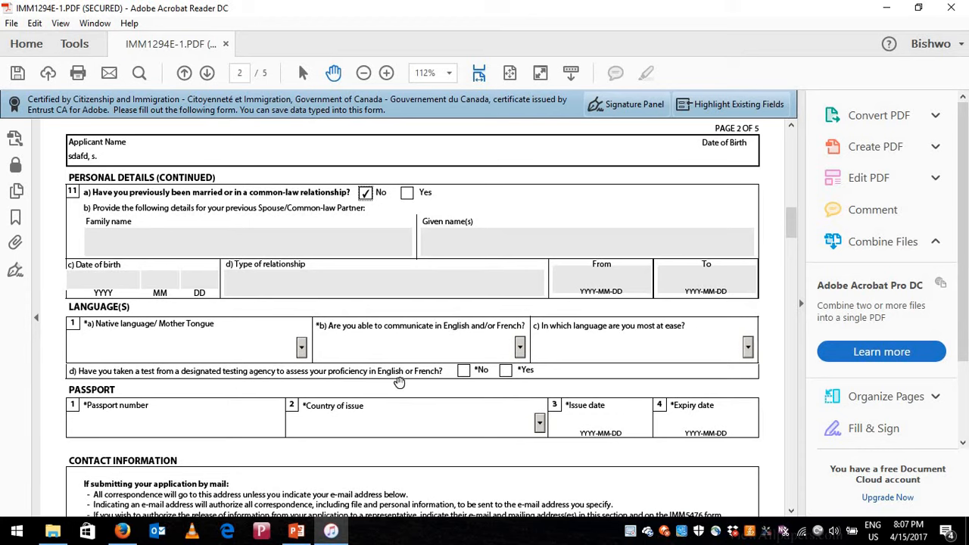
click(182, 428)
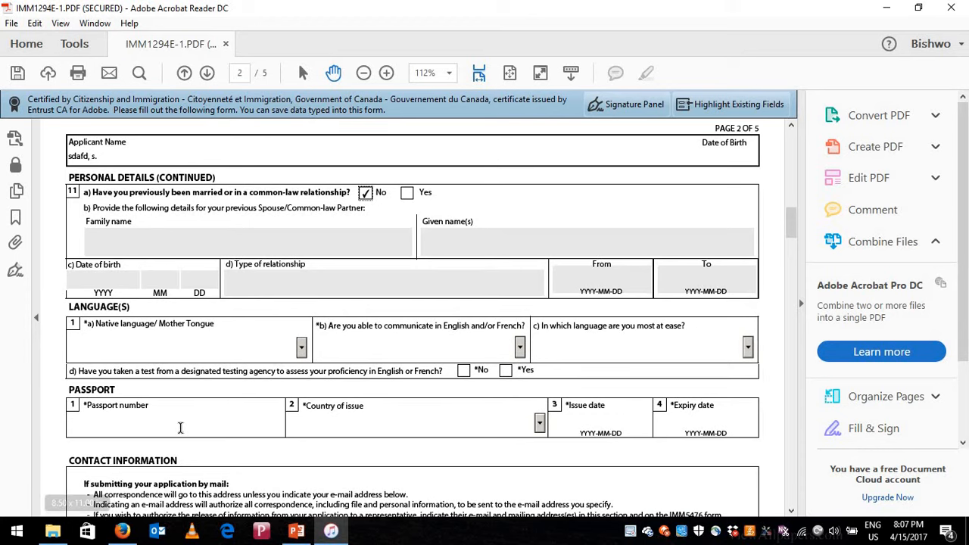
scroll(400, 358, down, 2)
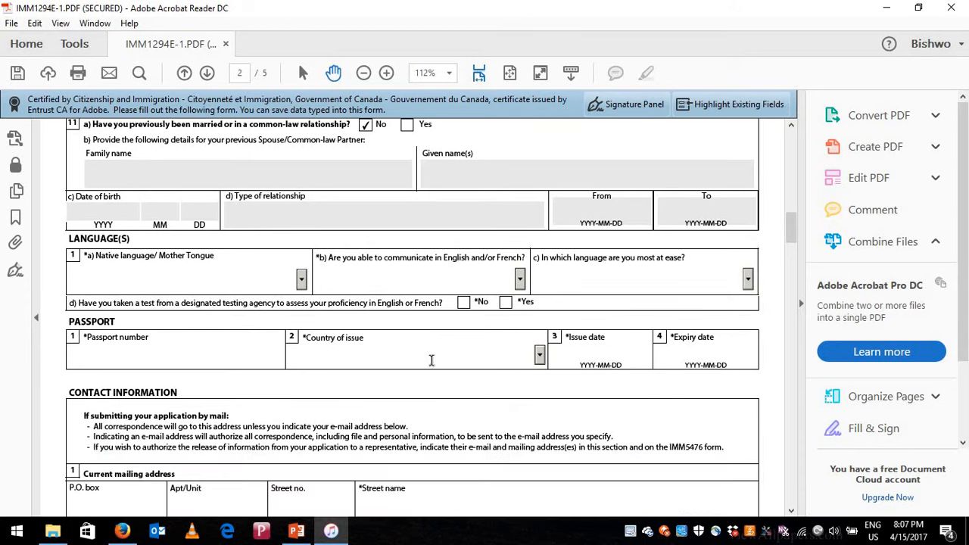
click(432, 360)
scroll(196, 435, down, 4)
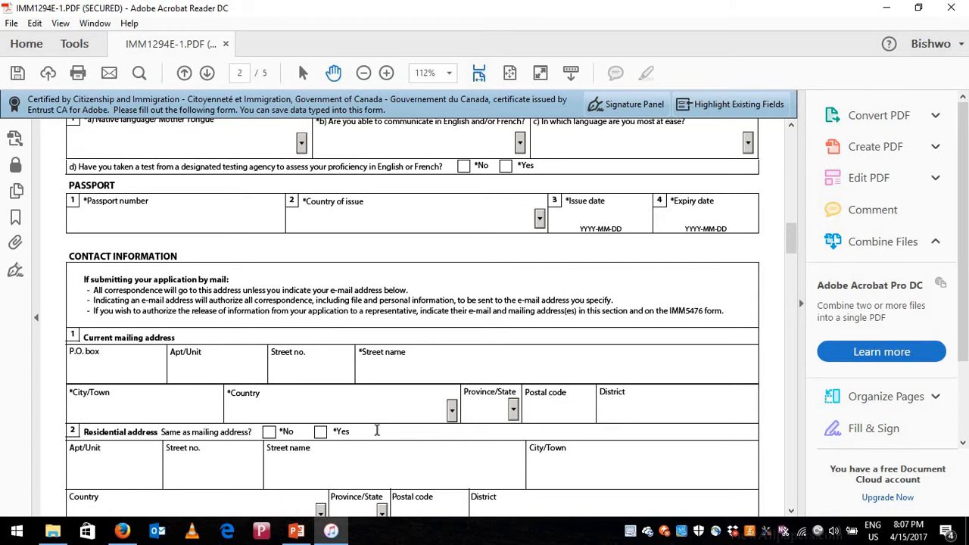
scroll(376, 430, down, 3)
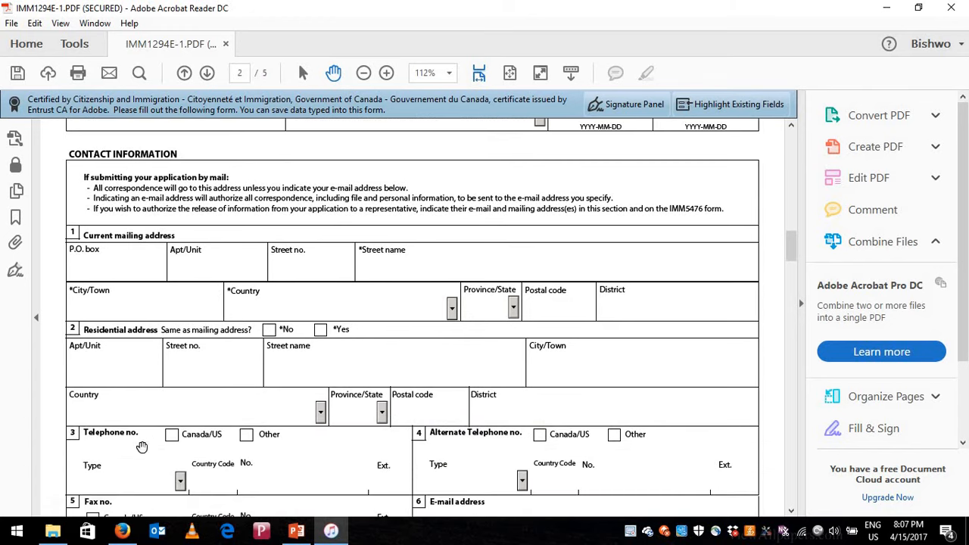
scroll(318, 445, down, 2)
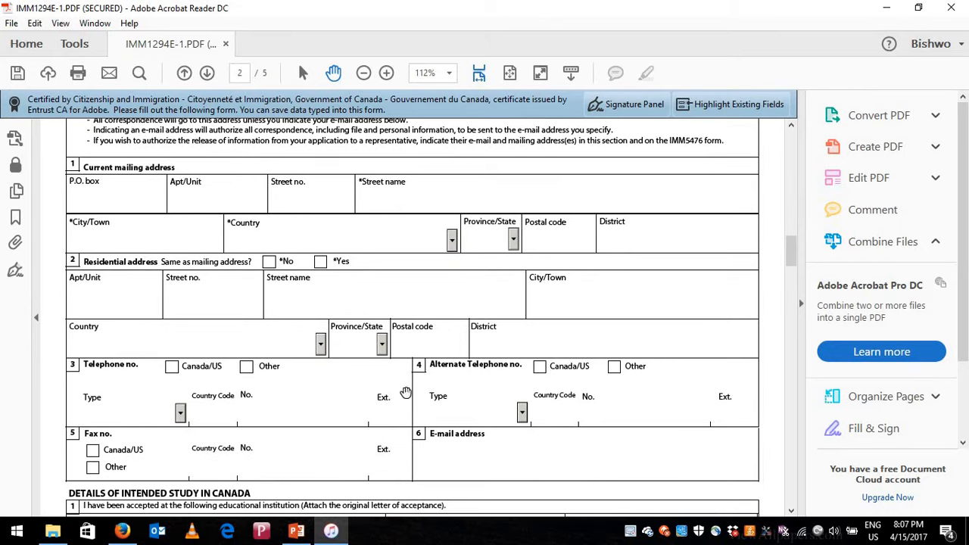
scroll(303, 393, down, 2)
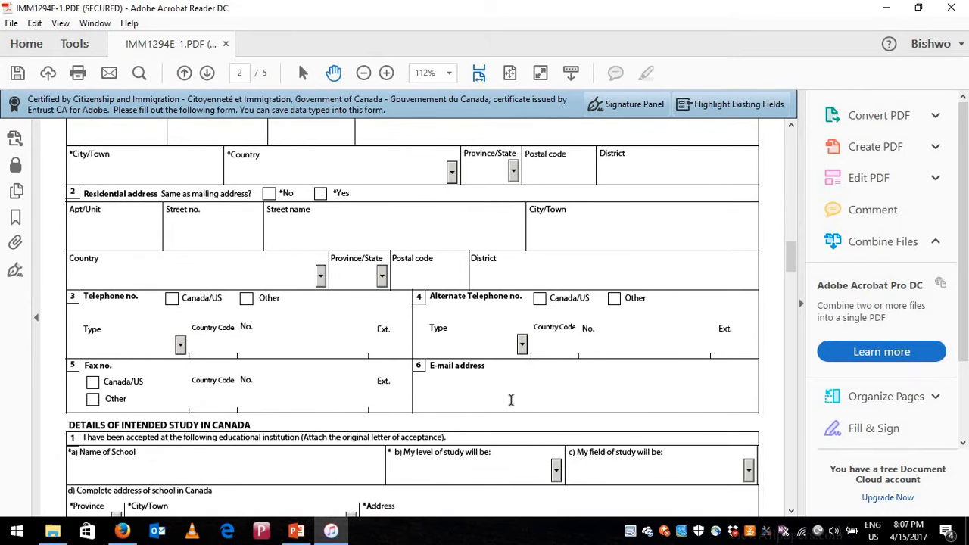
scroll(288, 417, down, 2)
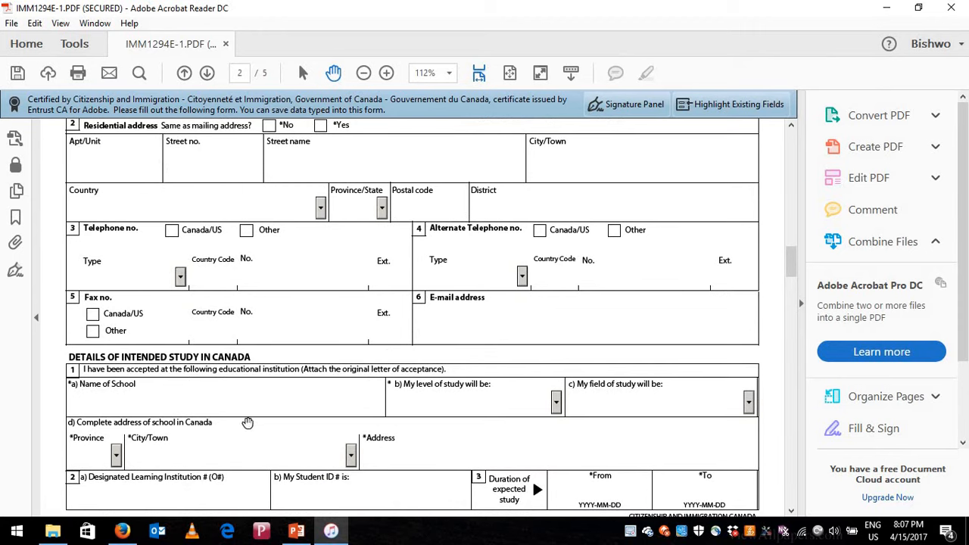
scroll(119, 339, down, 1)
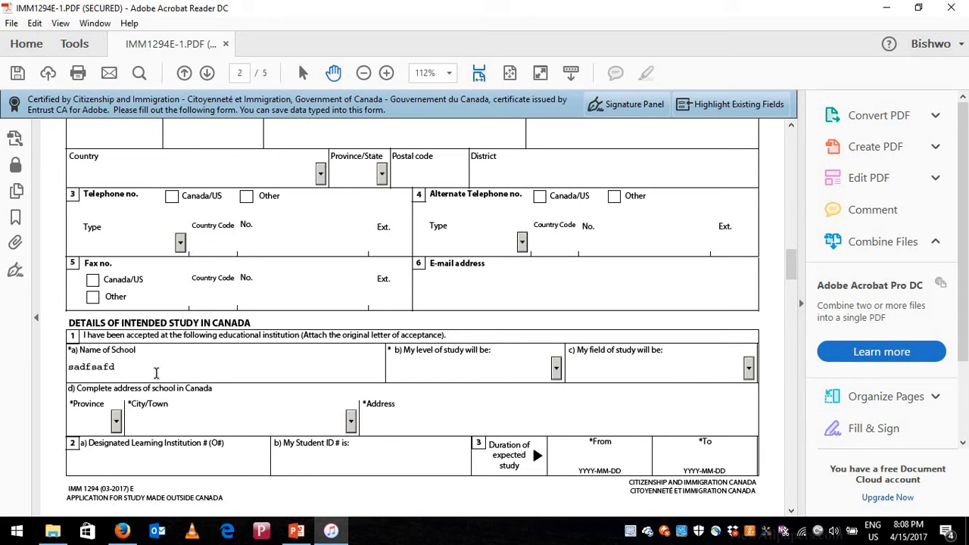
- Edit the Name of School entry and look over the level and field of study choices
click(156, 373)
click(545, 371)
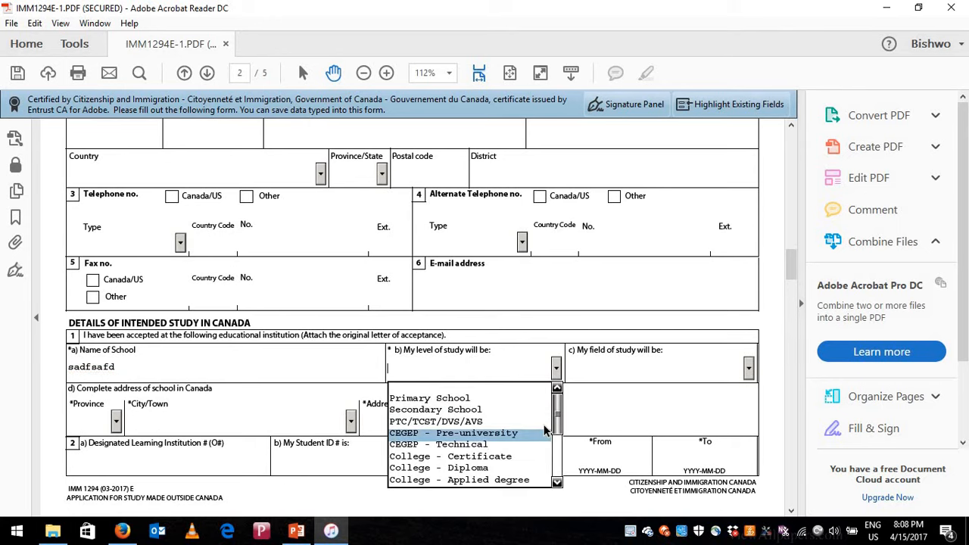
drag(556, 412, 555, 464)
click(752, 369)
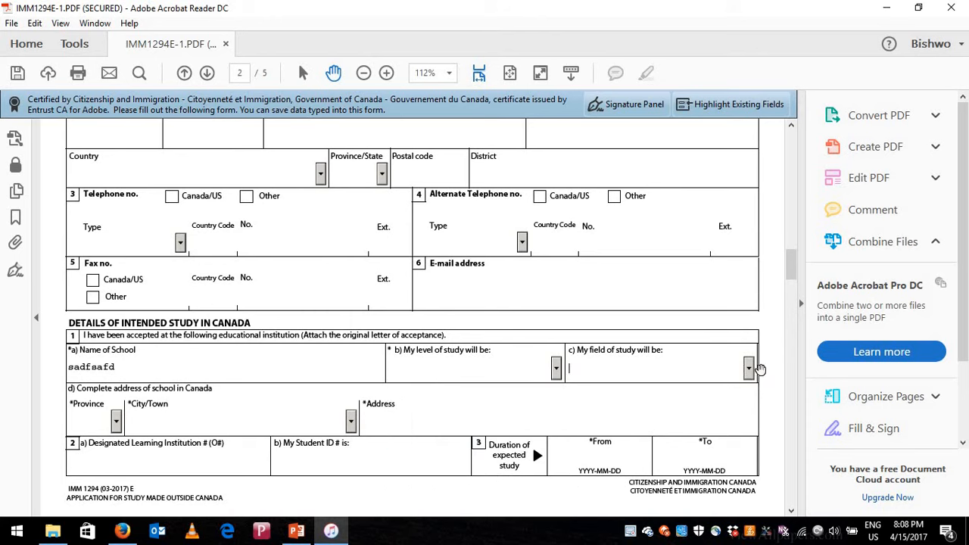
click(749, 369)
click(739, 369)
- Step through the school's province, city, DLI and study date fields, reaching page 3
click(96, 422)
key(Tab)
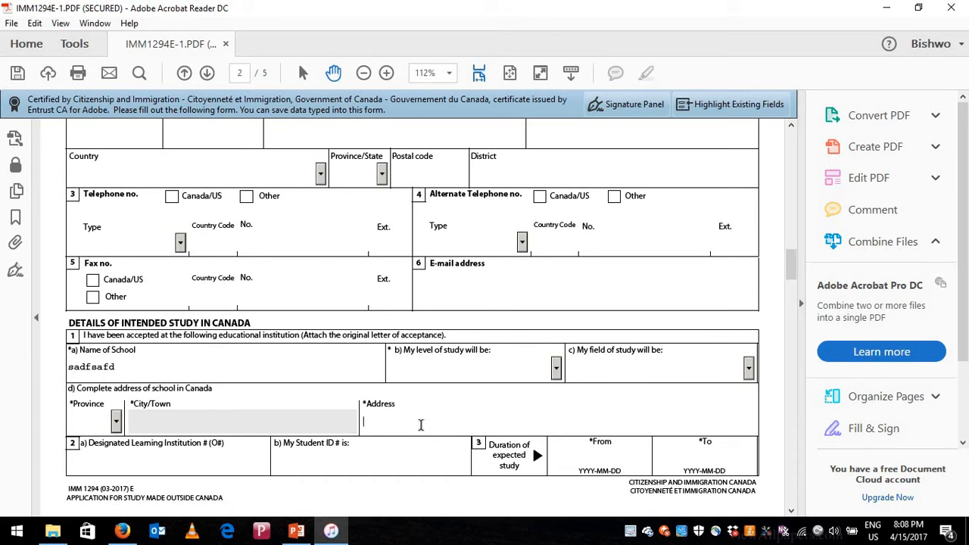
click(158, 461)
scroll(355, 462, down, 1)
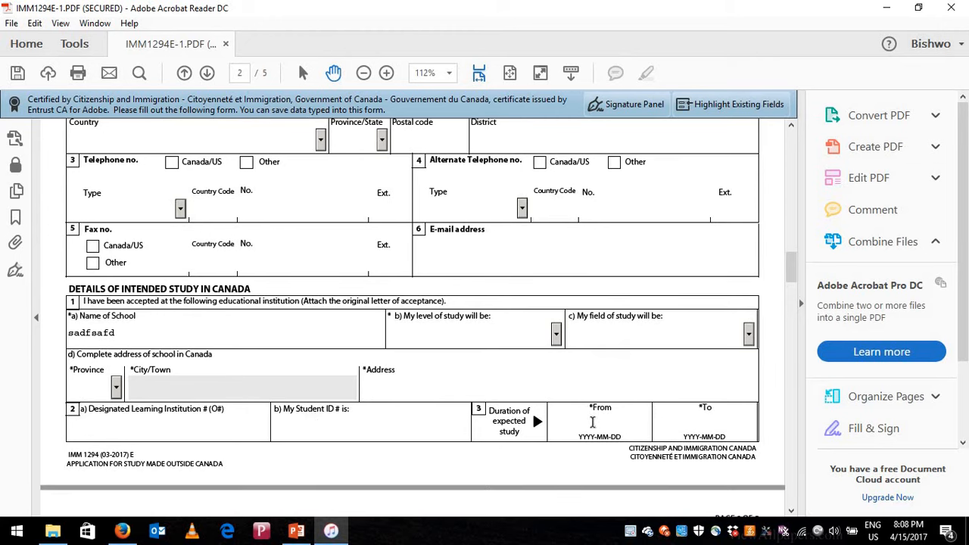
click(595, 424)
click(710, 425)
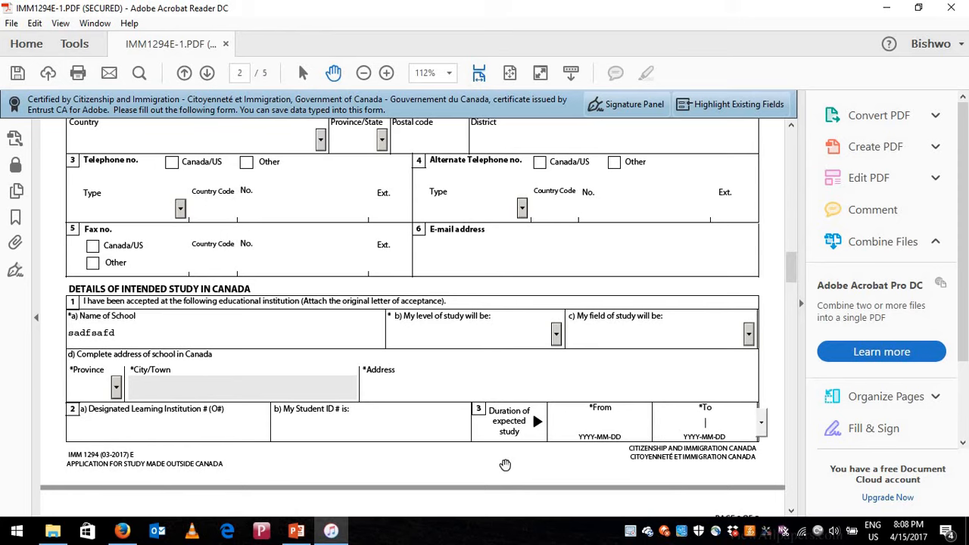
scroll(505, 464, down, 2)
scroll(506, 465, down, 3)
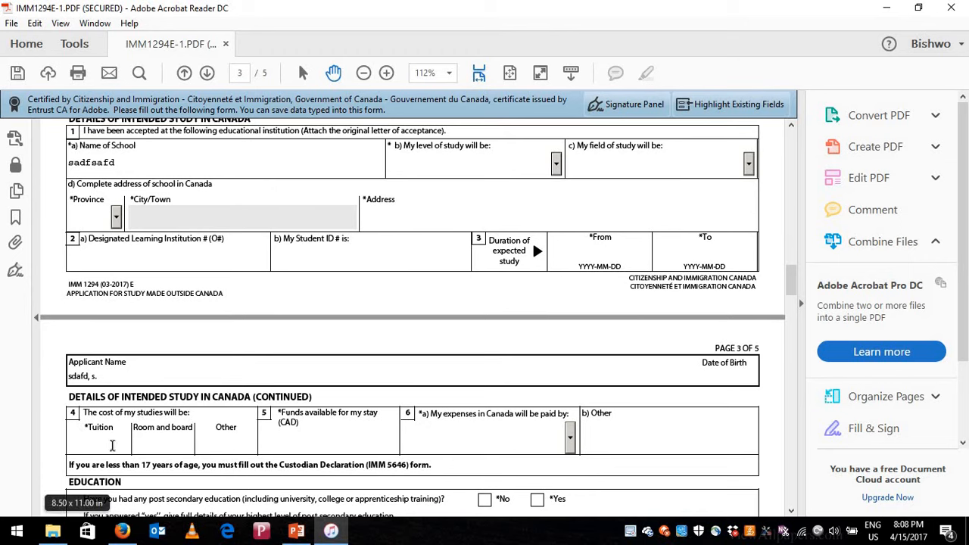
- Enter 15000 as tuition, removing the rejected $ sign so it formats as $15,000
click(112, 446)
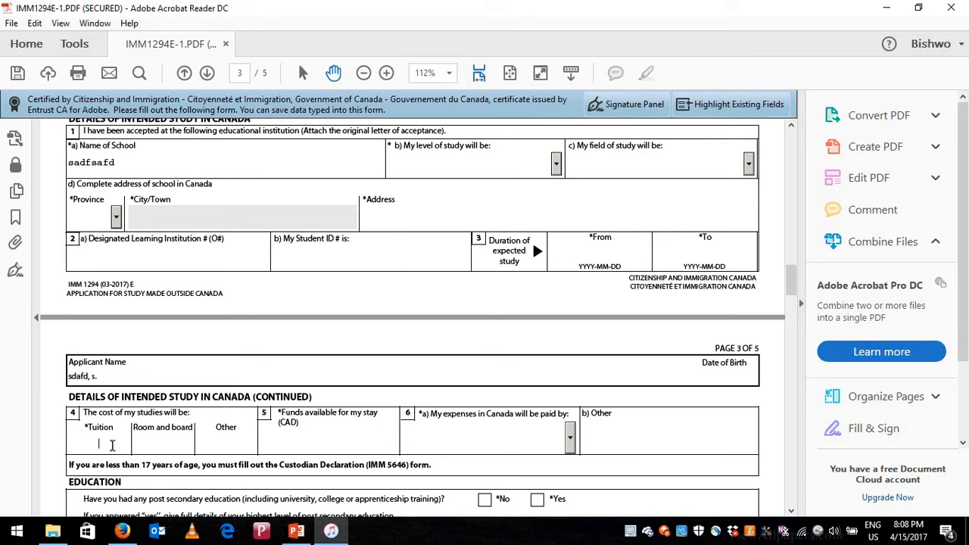
text(15000)
click(85, 445)
text($)
click(174, 448)
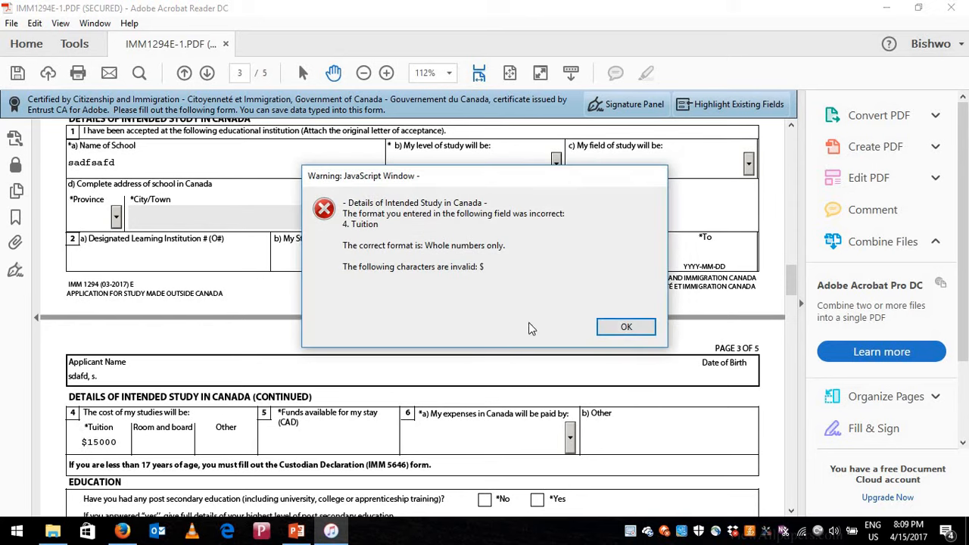
click(626, 326)
click(622, 326)
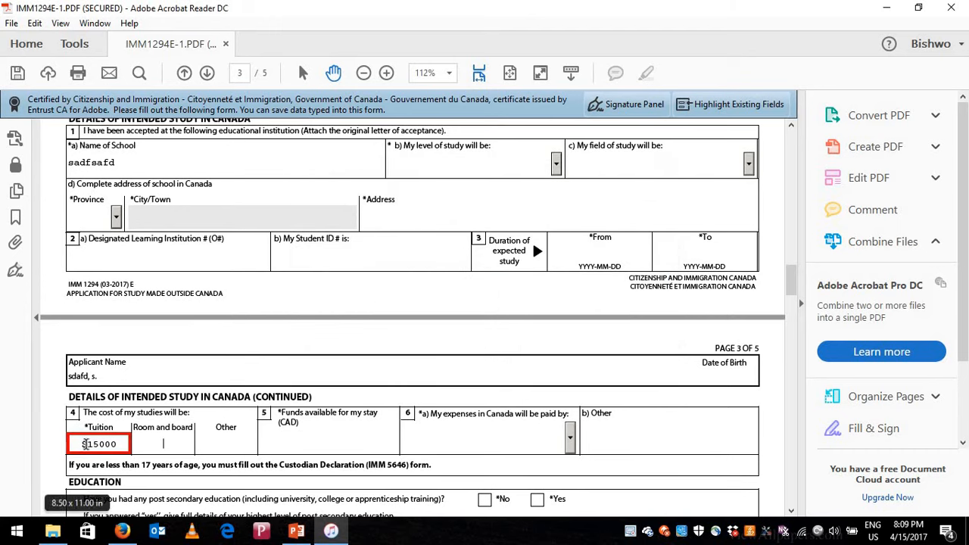
click(87, 444)
key(BackSpace)
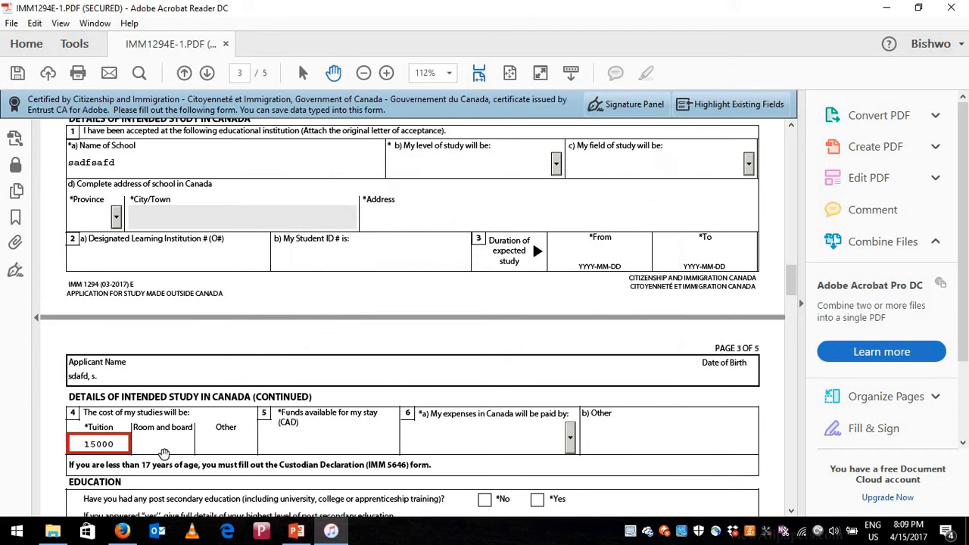
click(165, 447)
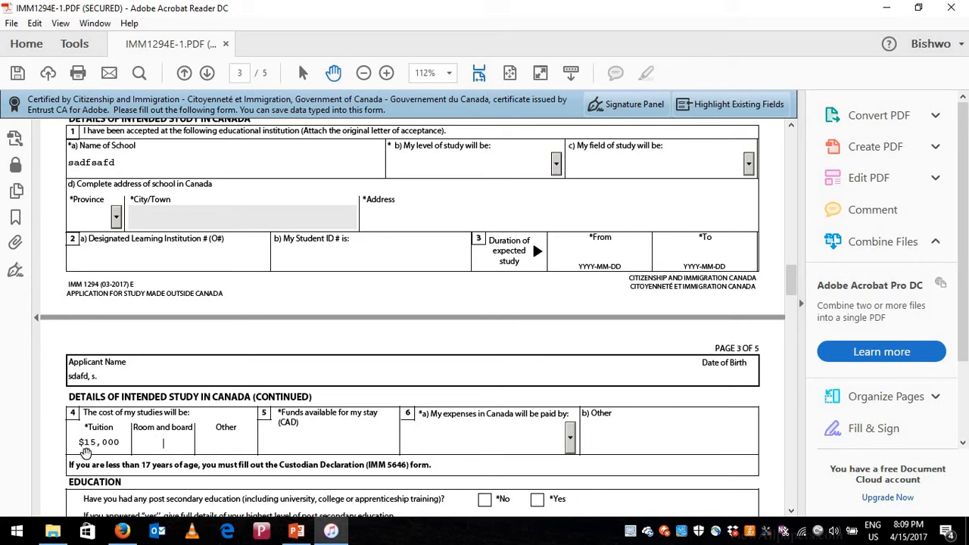
drag(84, 441, 172, 448)
- Enter room and board $20,000, other costs $2,000 and funds available $37,000
click(172, 449)
click(286, 440)
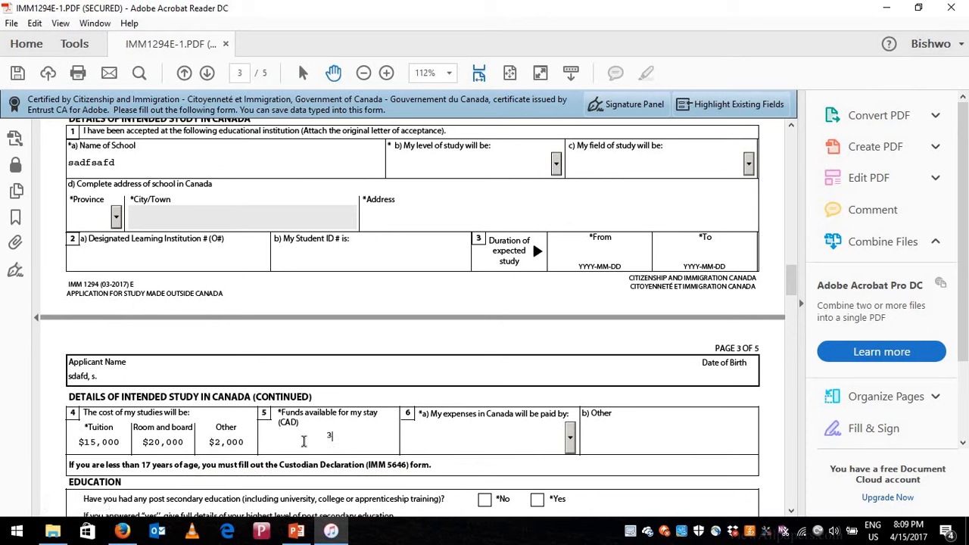
text(000)
drag(348, 436, 322, 446)
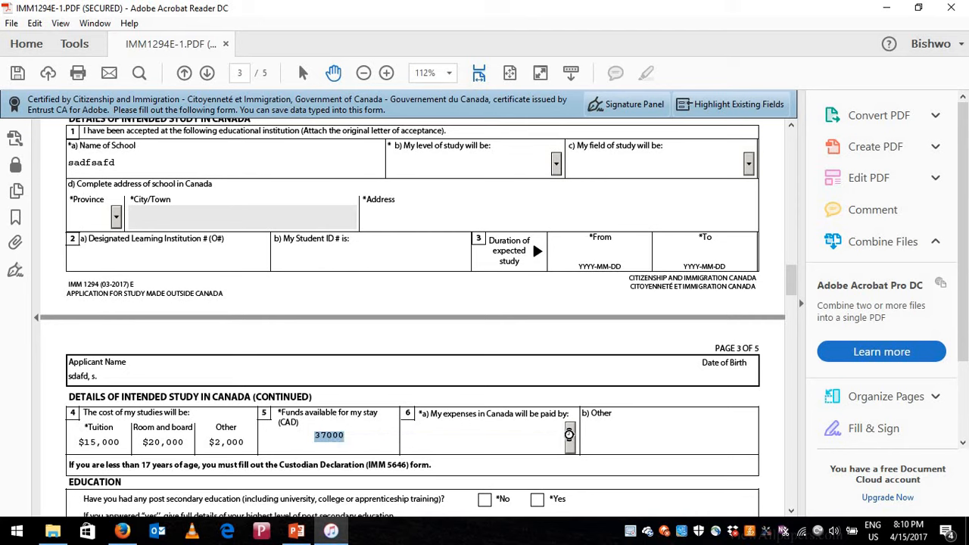
- Set expenses paid by to Other, specified as 'scholarship'
click(553, 443)
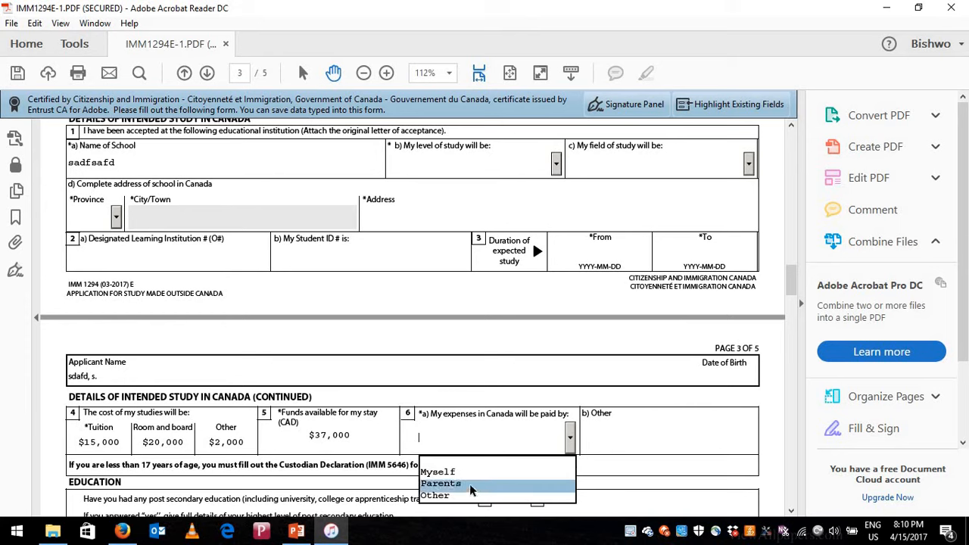
click(576, 437)
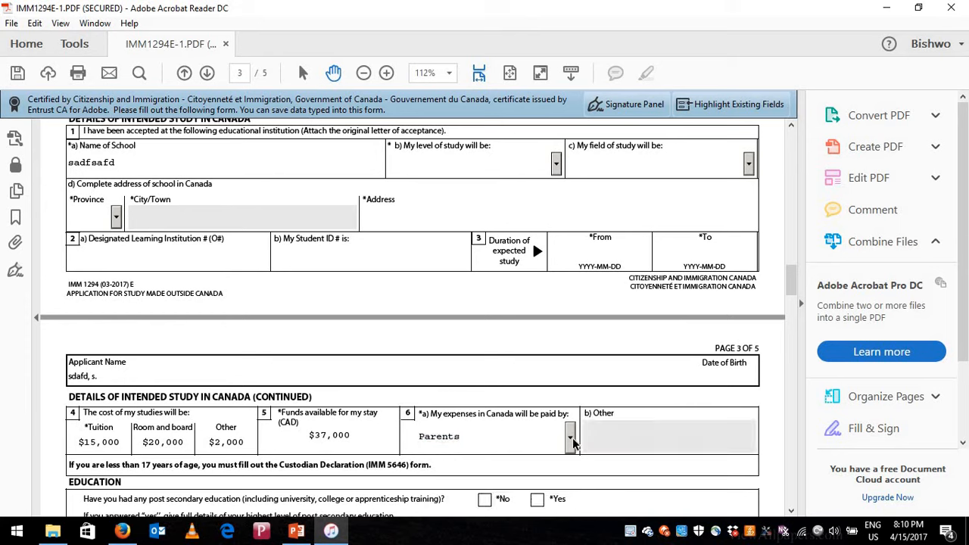
click(576, 437)
click(507, 497)
click(621, 437)
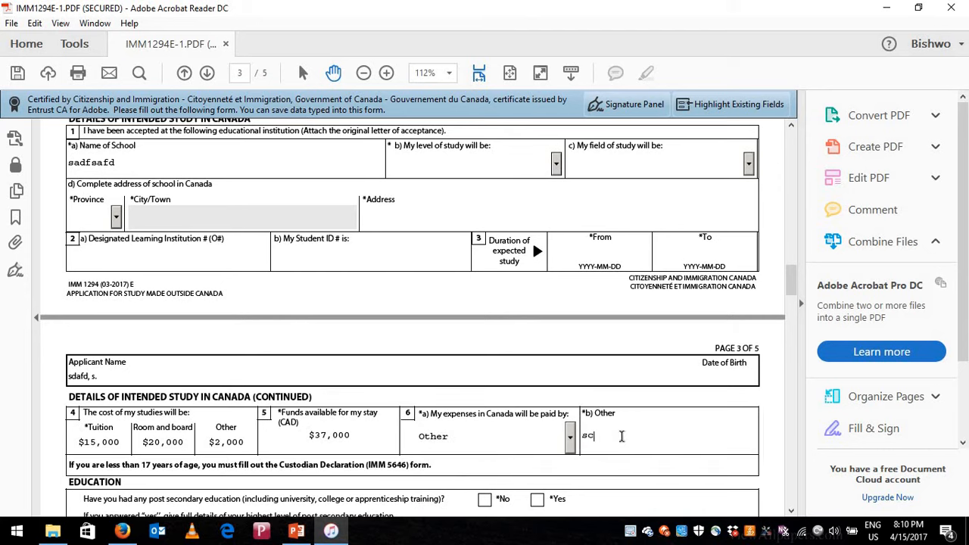
text(scholarship)
scroll(164, 423, down, 2)
scroll(168, 368, down, 2)
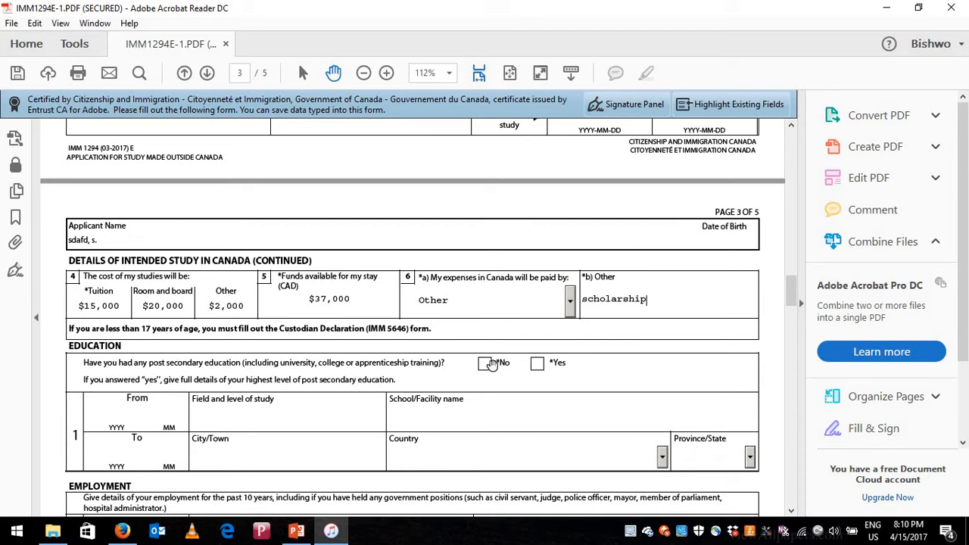
- Answer Yes to post-secondary education and No to background questions 1a and 1b
click(539, 363)
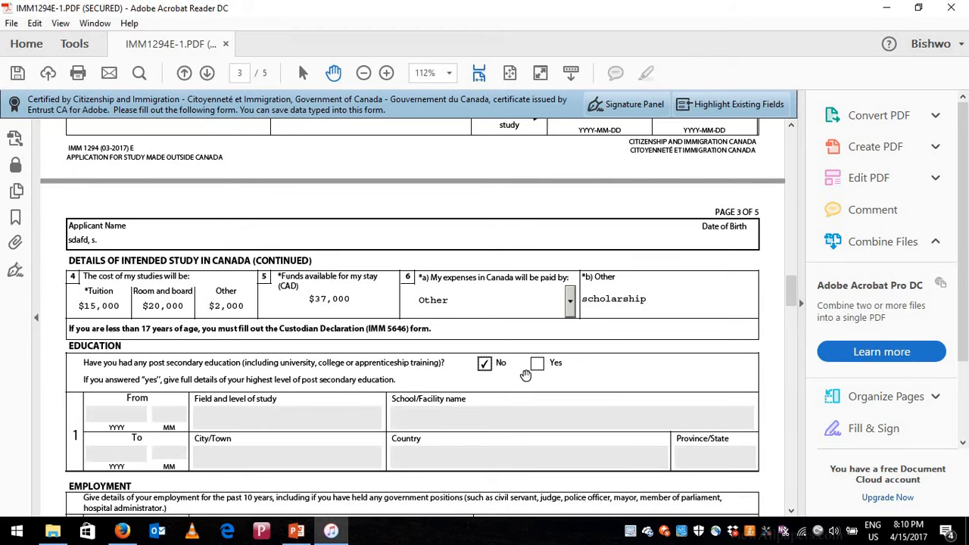
scroll(206, 413, down, 3)
scroll(206, 412, down, 1)
scroll(127, 366, down, 2)
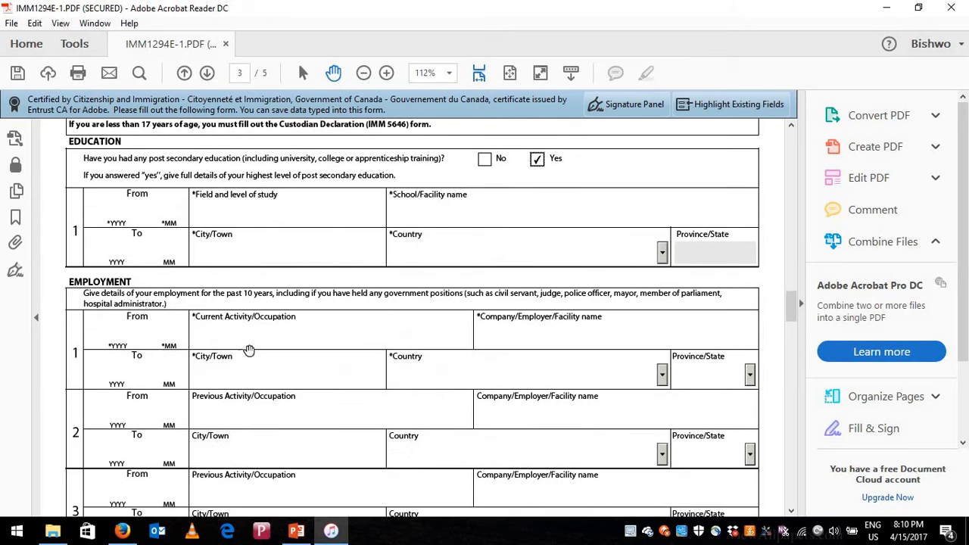
scroll(299, 382, down, 4)
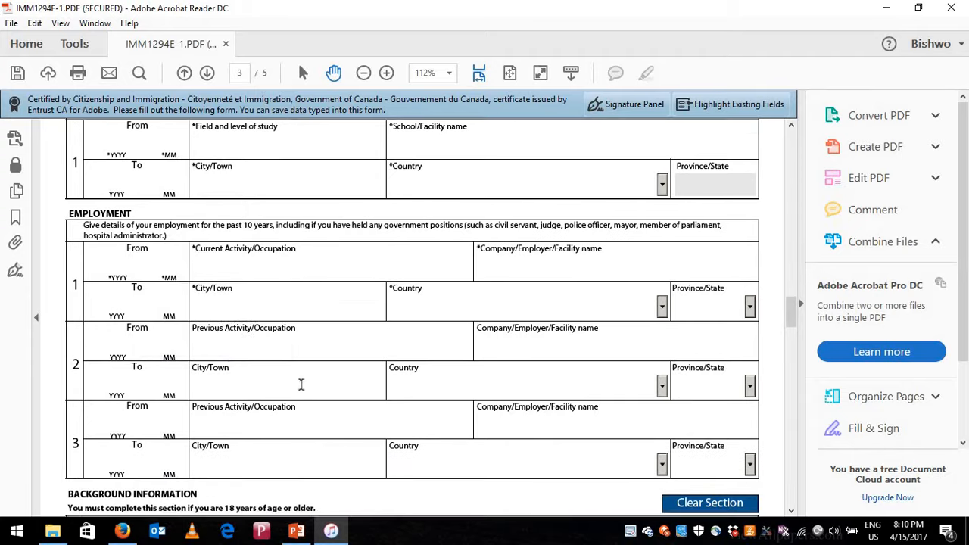
scroll(166, 424, down, 2)
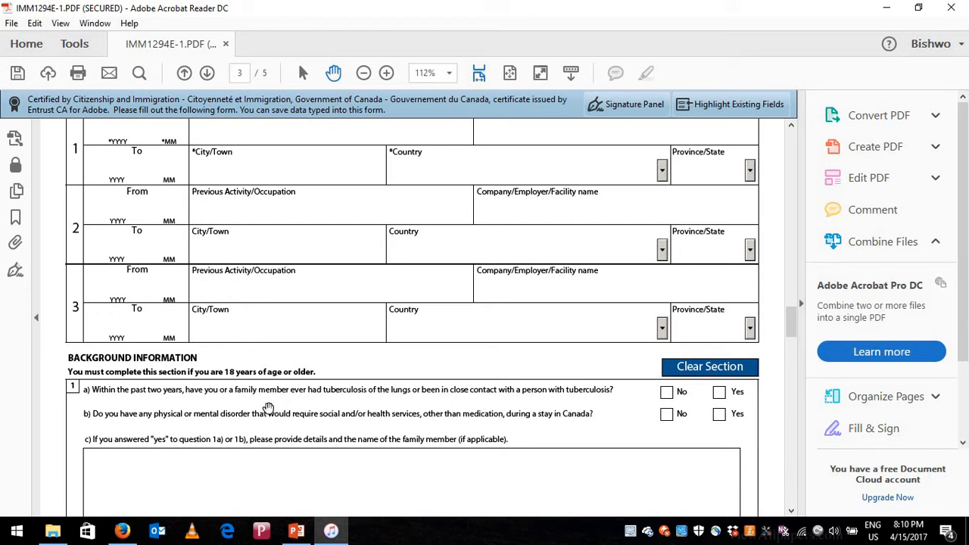
click(666, 394)
scroll(170, 400, down, 1)
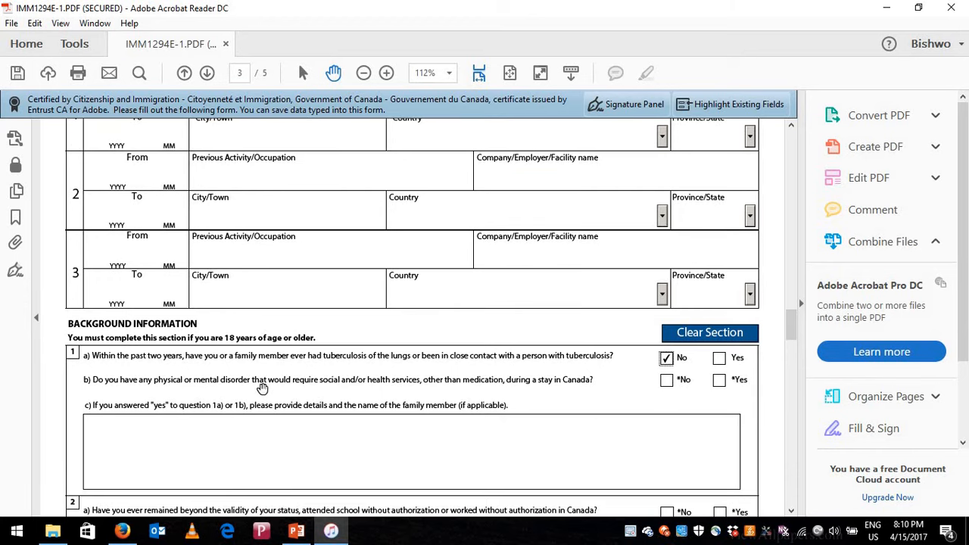
click(667, 383)
- Answer No to background questions 2a, 2b and 2c
scroll(495, 401, down, 3)
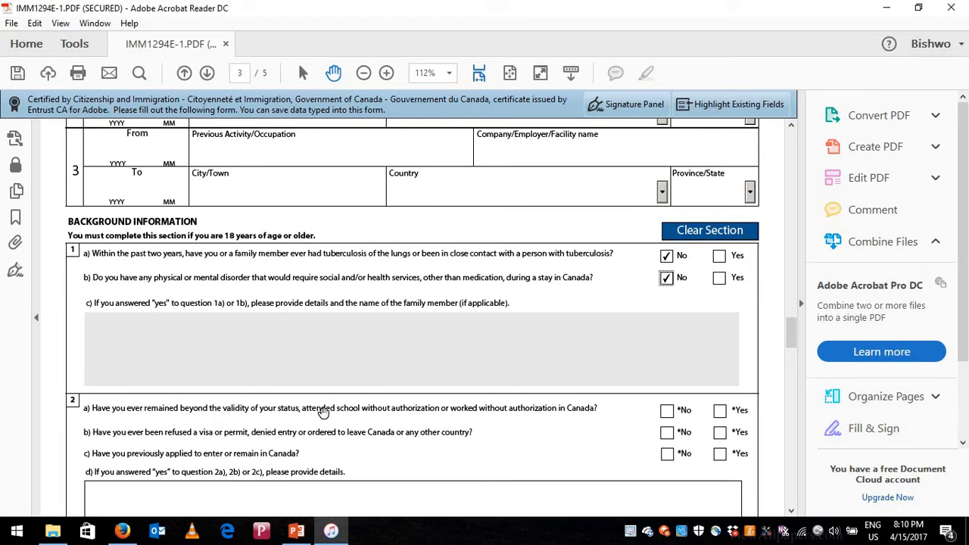
click(667, 409)
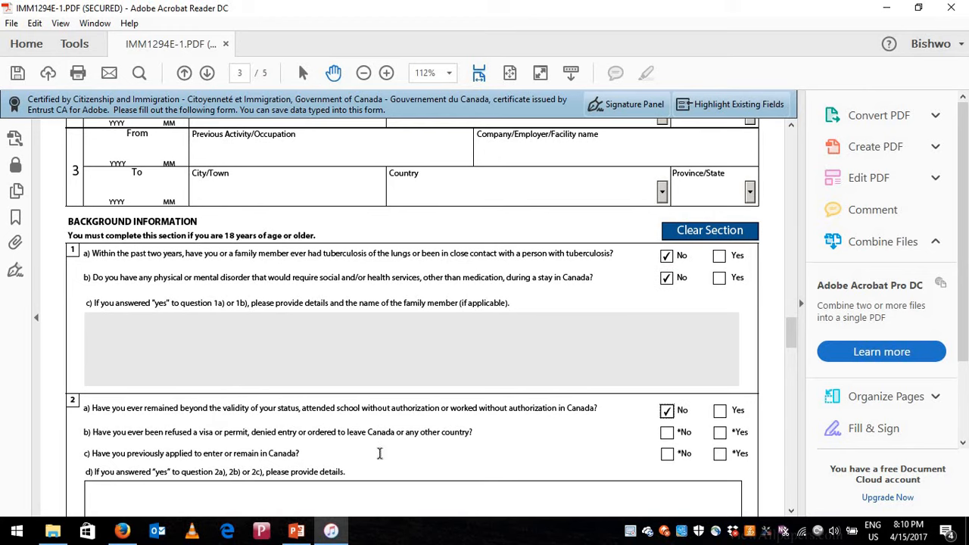
scroll(184, 407, down, 1)
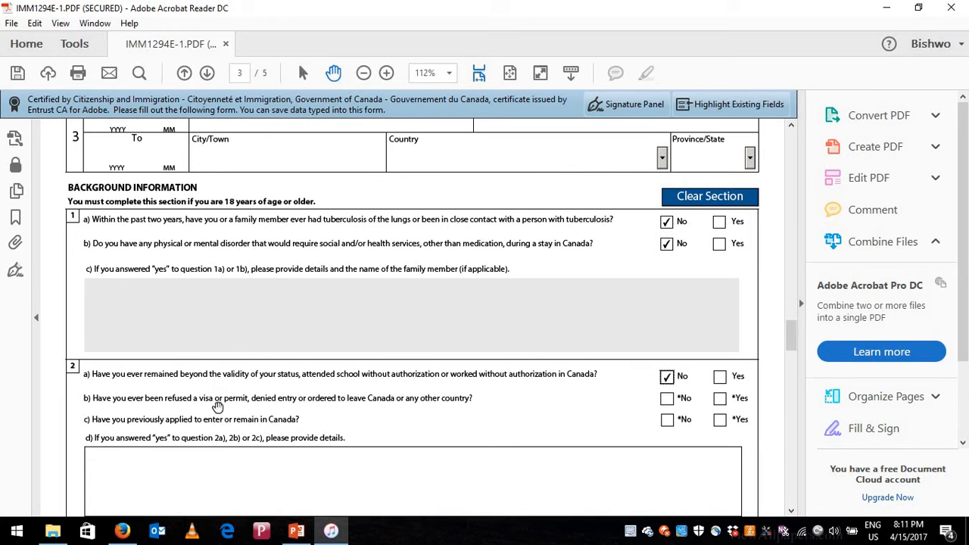
click(665, 401)
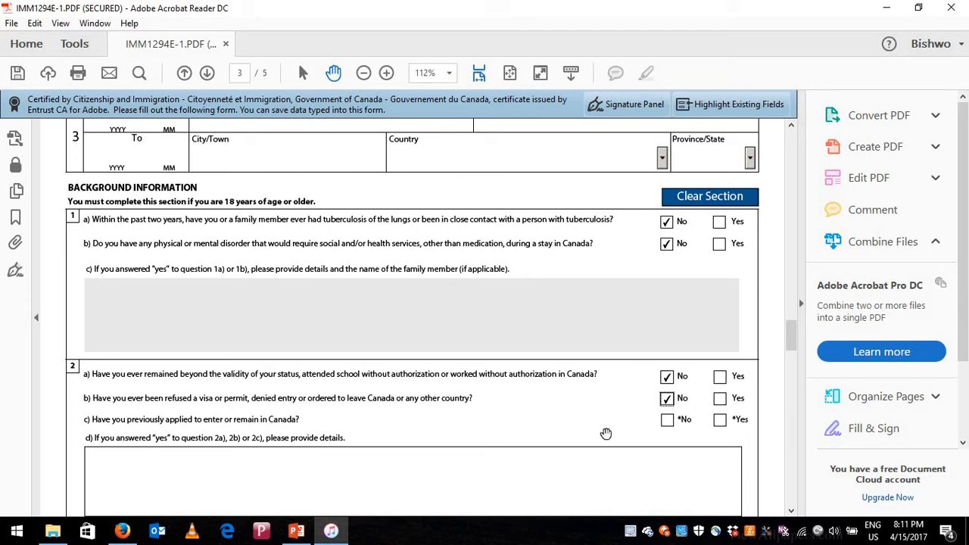
click(121, 462)
click(672, 423)
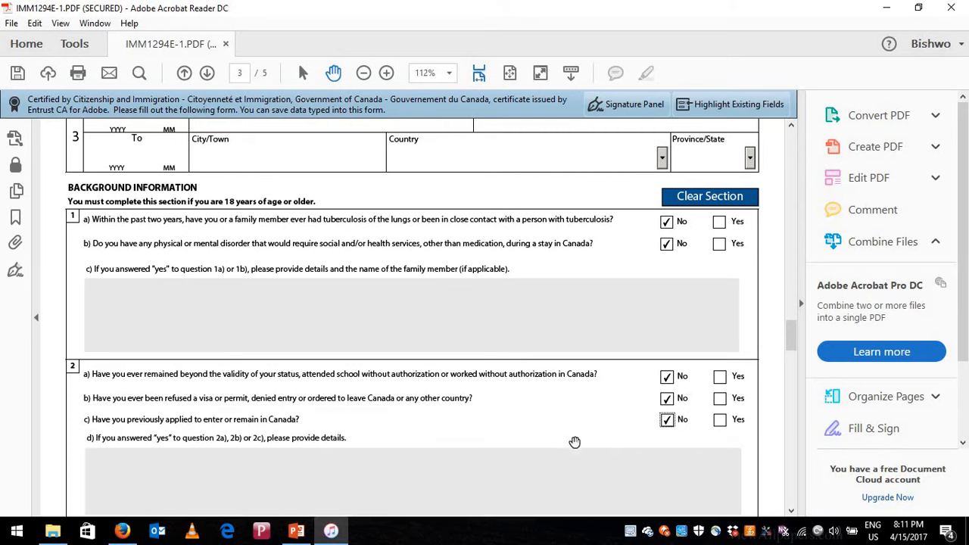
scroll(575, 443, down, 5)
scroll(476, 425, down, 3)
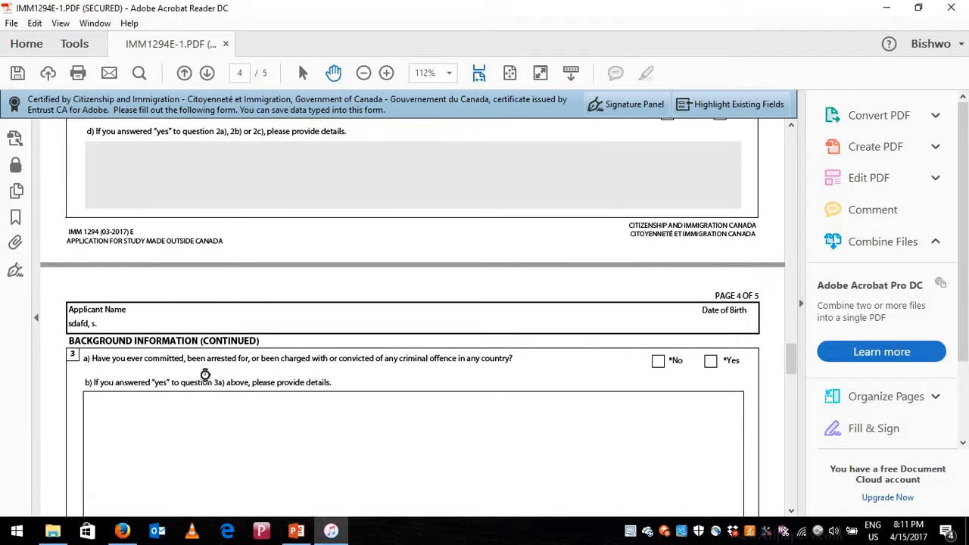
- Tick No for criminal offence 3a, military service 4a, political group 5 and ill-treatment 6
click(658, 362)
scroll(508, 463, down, 5)
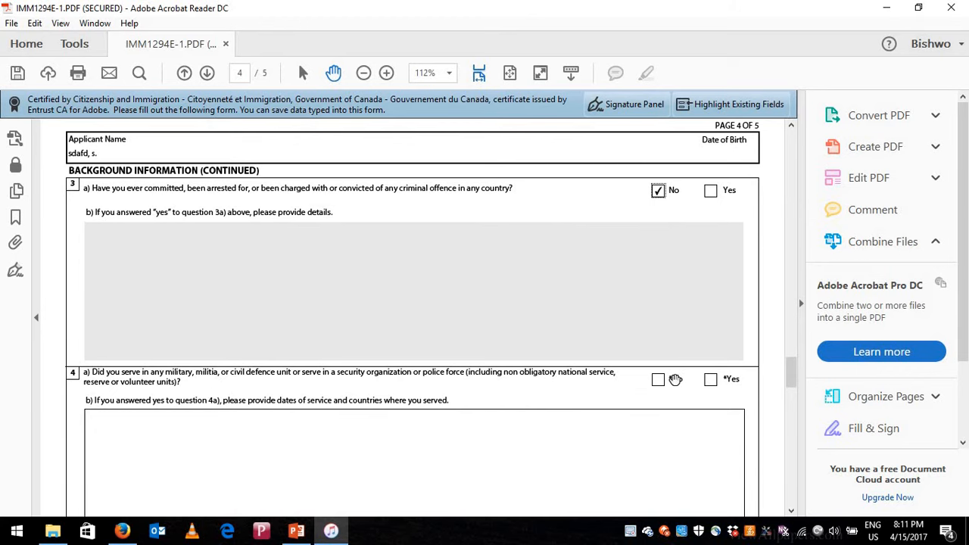
click(658, 382)
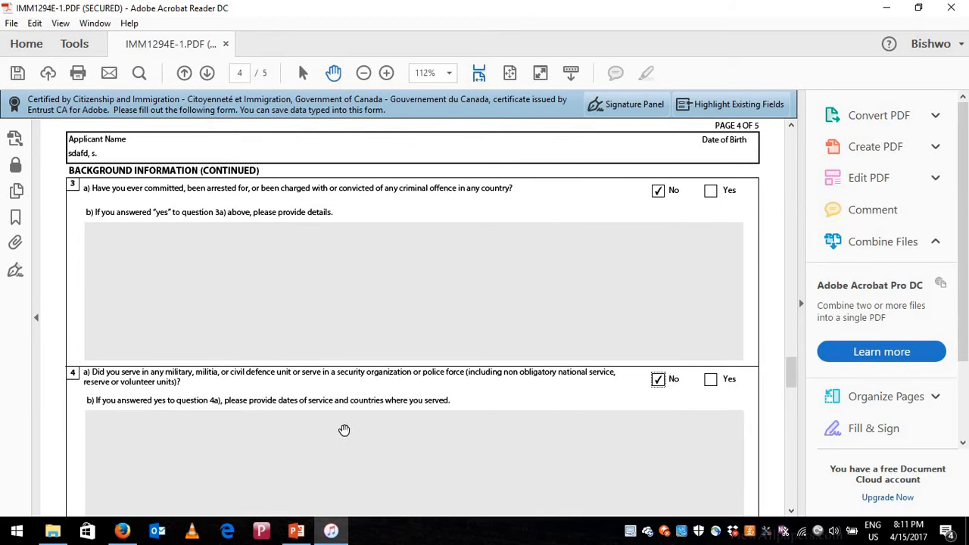
scroll(344, 429, down, 3)
scroll(343, 430, down, 2)
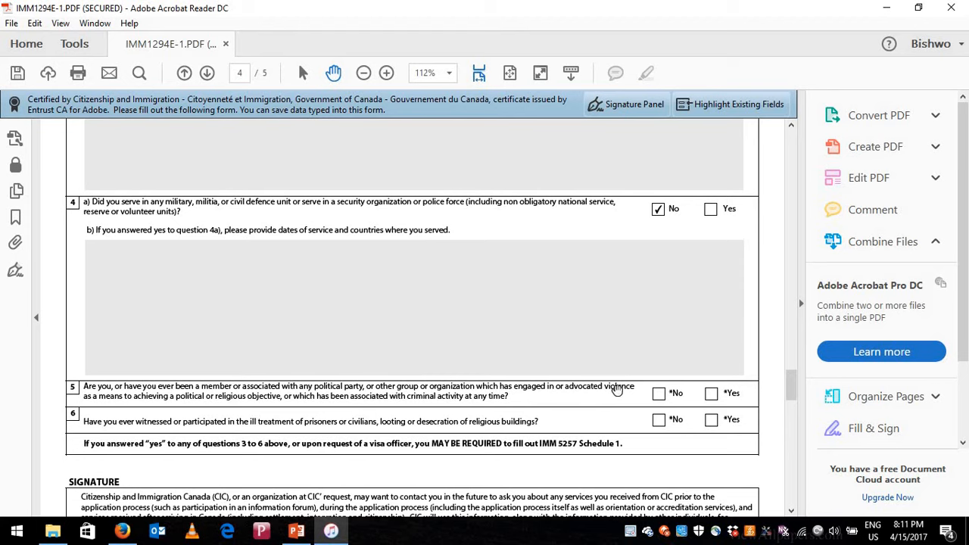
click(658, 395)
scroll(280, 397, down, 1)
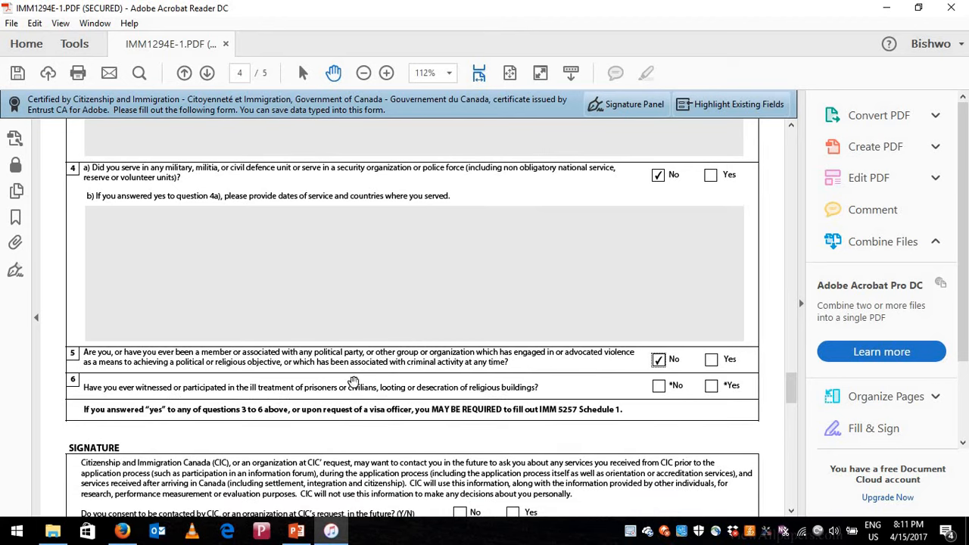
click(545, 413)
click(658, 387)
scroll(566, 389, down, 1)
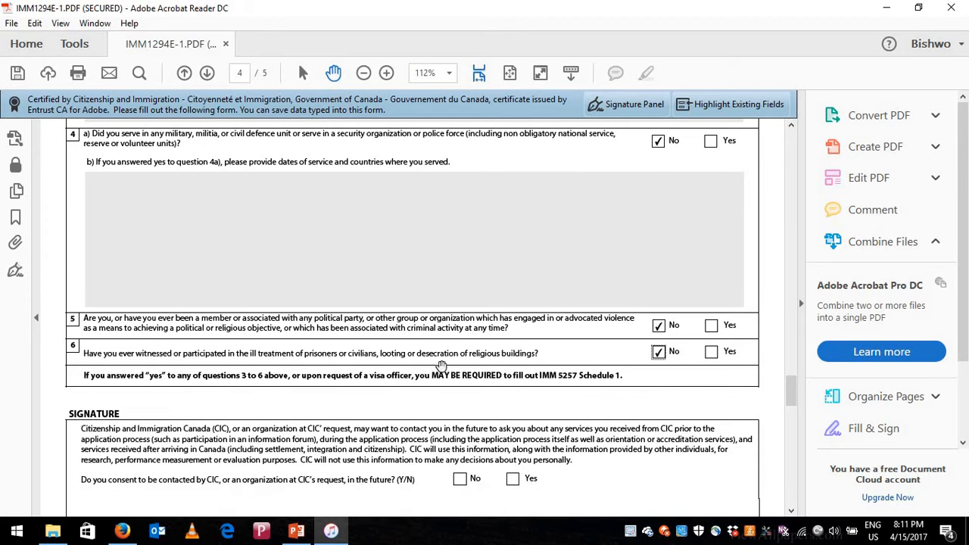
scroll(390, 386, down, 1)
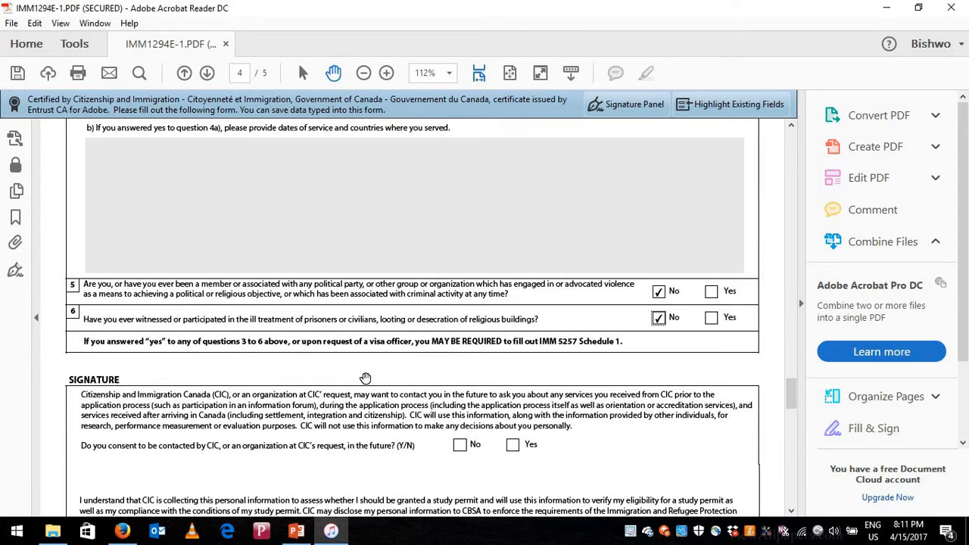
- Answer Yes to future contact, set the signature date to 2017-04-15 from the calendar, and scroll to page 5
scroll(190, 420, down, 1)
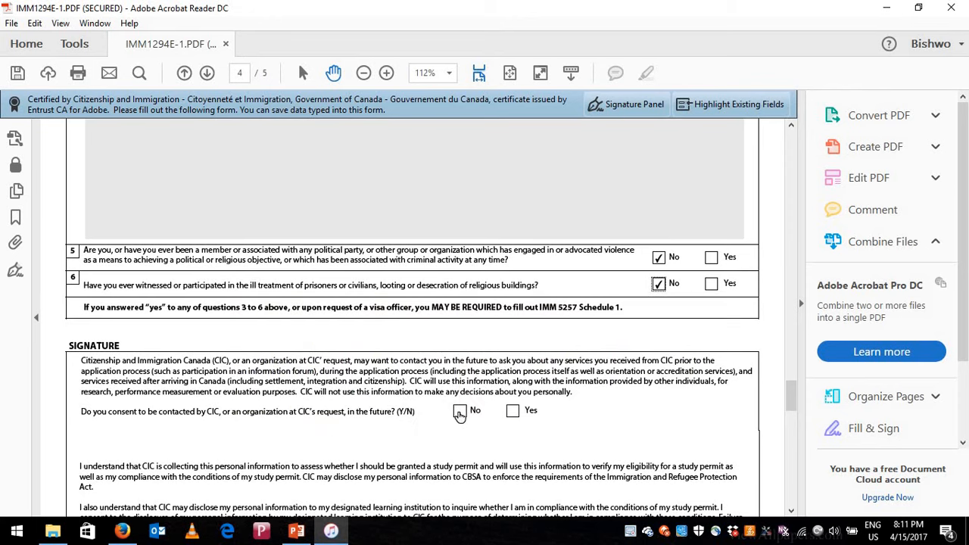
click(513, 411)
scroll(408, 461, down, 1)
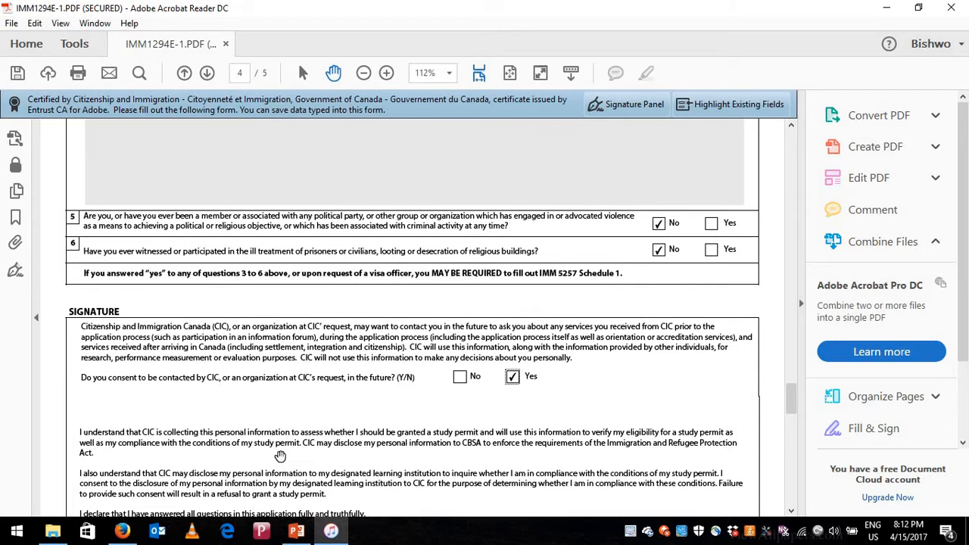
scroll(280, 456, down, 2)
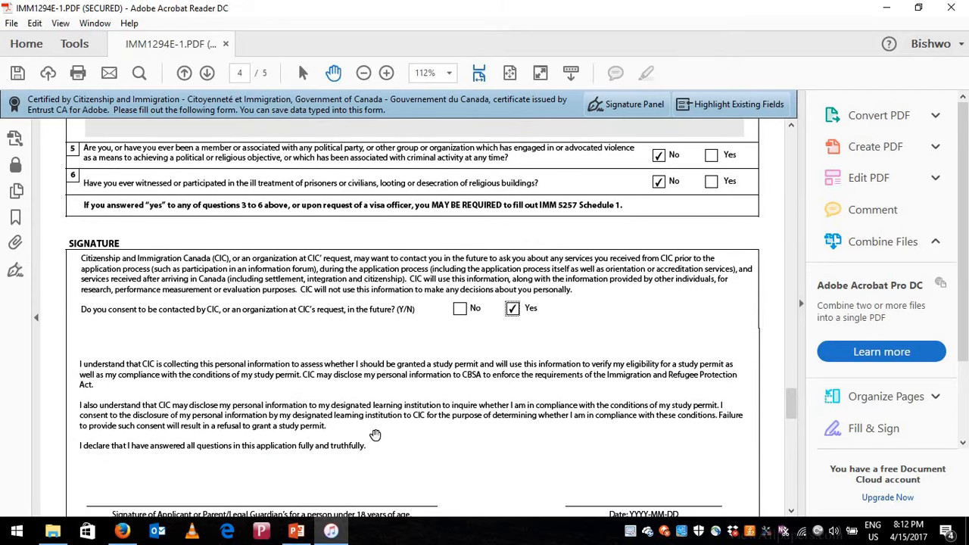
scroll(378, 443, down, 1)
scroll(428, 440, down, 1)
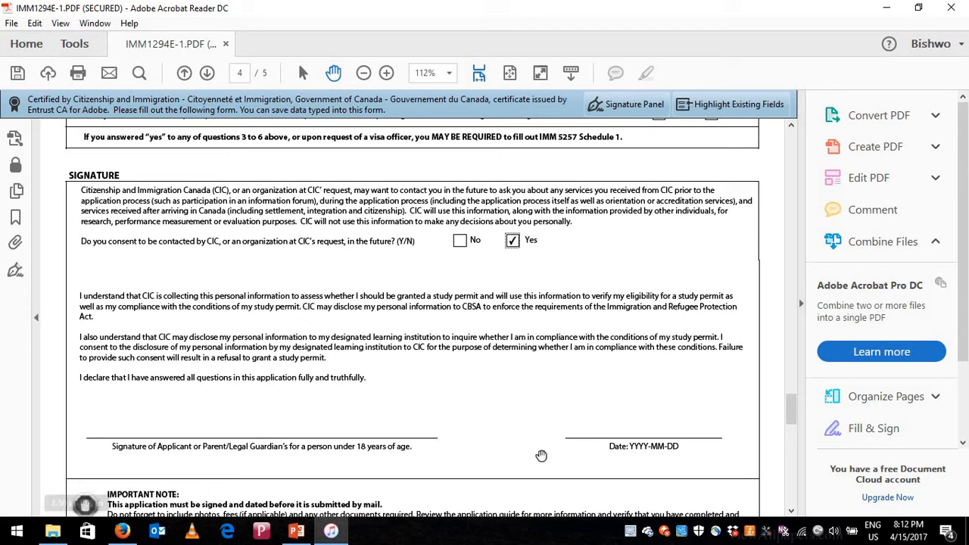
click(649, 430)
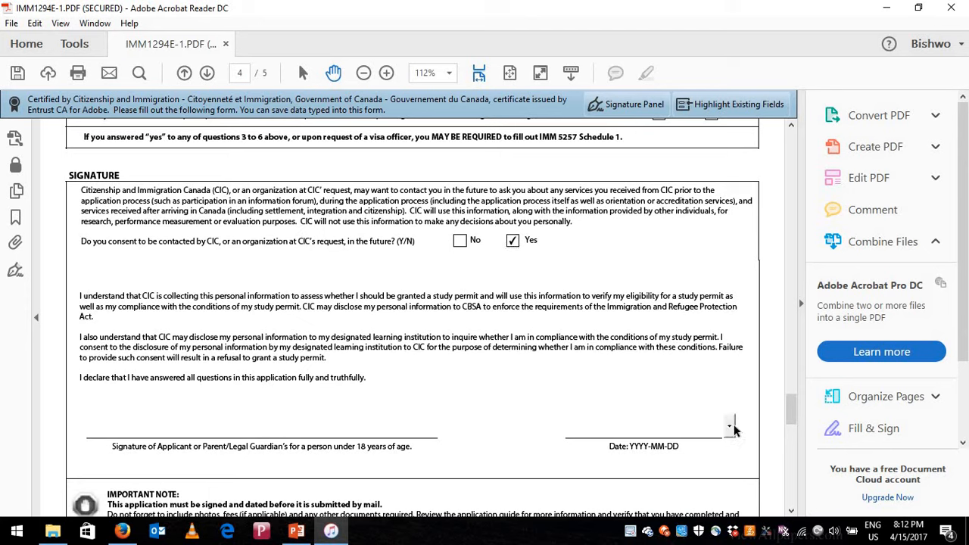
click(731, 426)
click(714, 460)
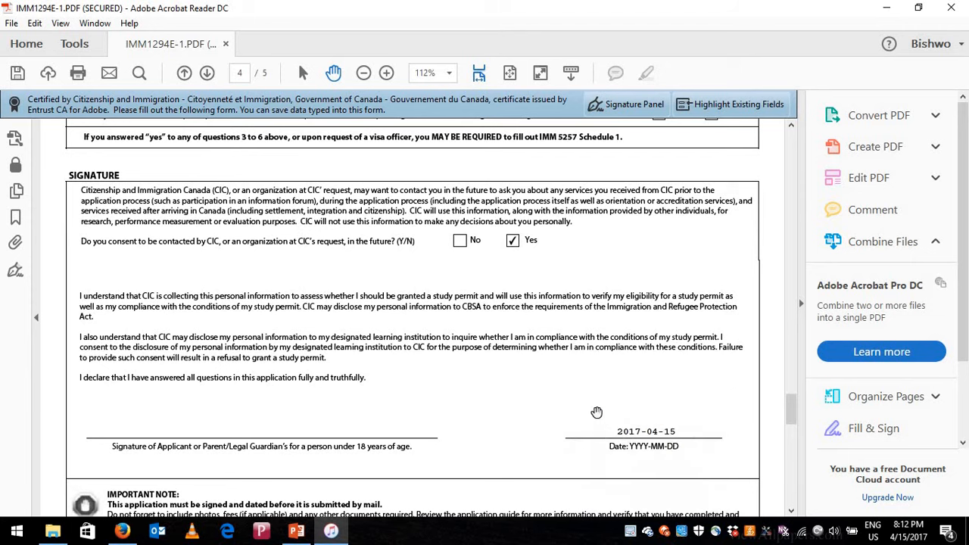
scroll(597, 412, down, 10)
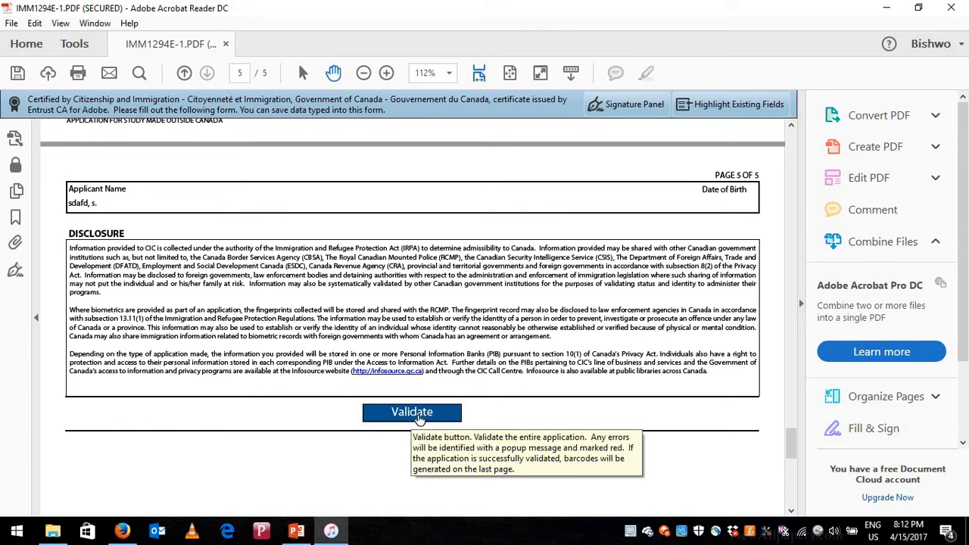
- Validate the IMM1294 form and review page 1, where the missing Sex field is flagged in red
click(418, 415)
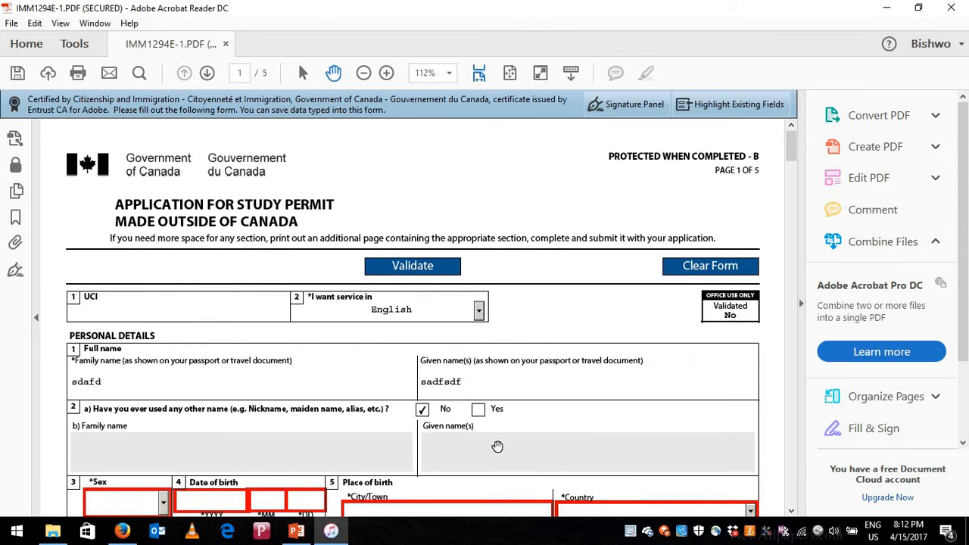
scroll(498, 447, down, 3)
scroll(492, 446, down, 1)
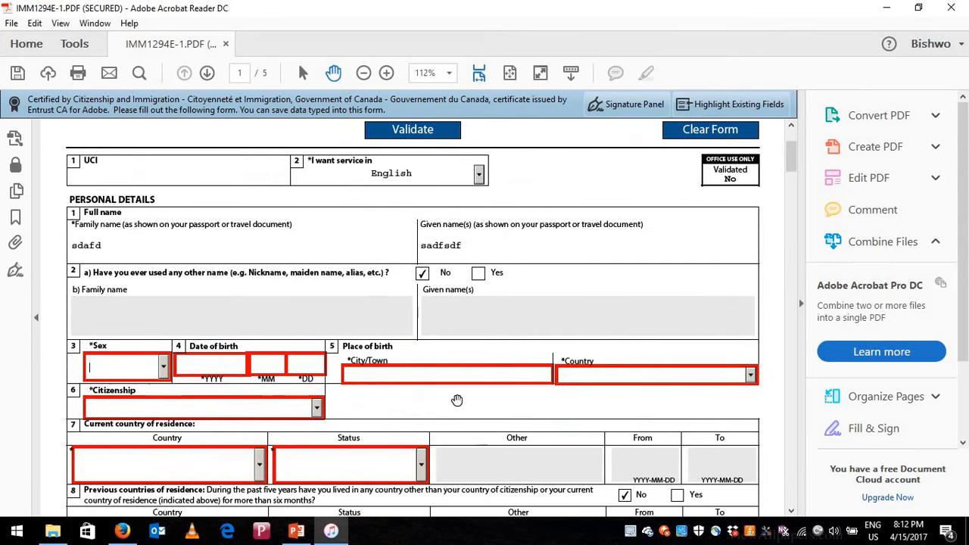
scroll(452, 358, up, 2)
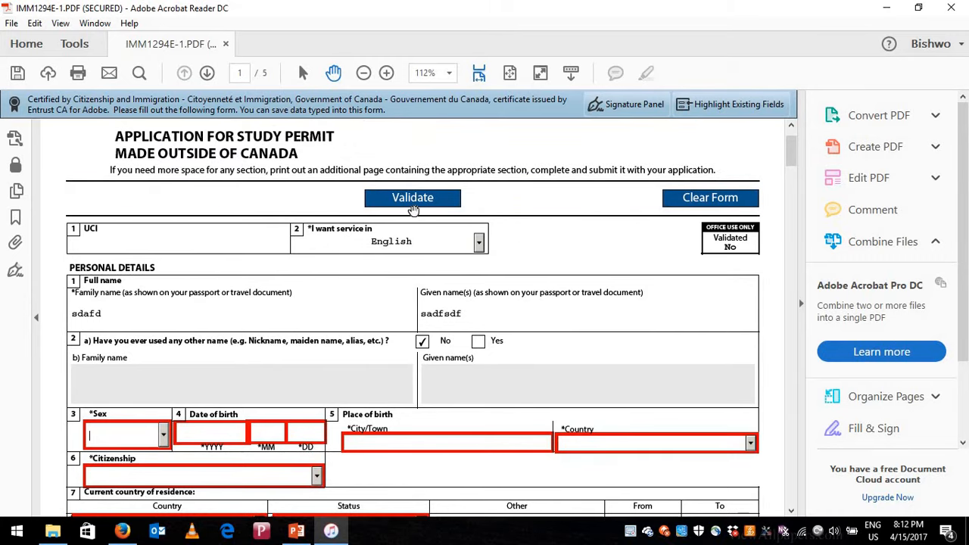
scroll(395, 394, down, 10)
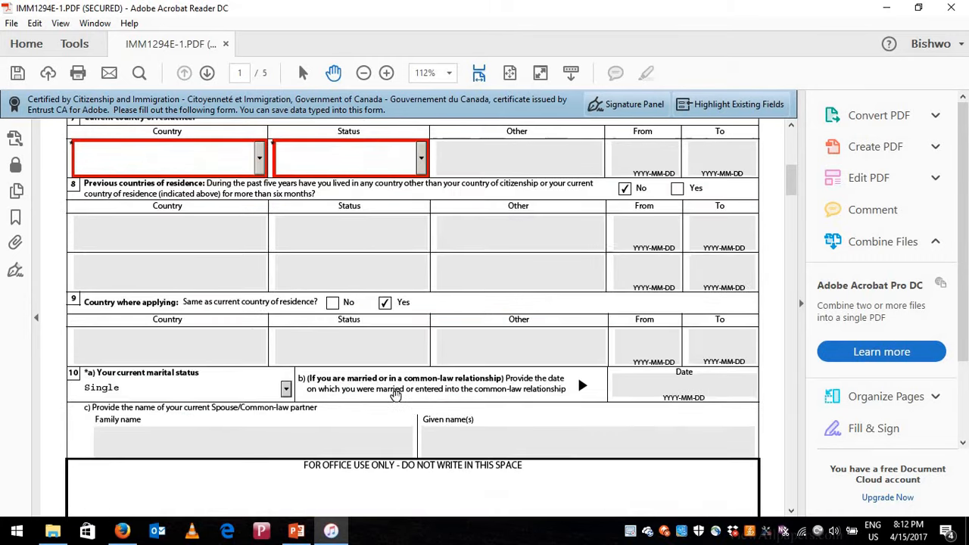
scroll(395, 394, up, 2)
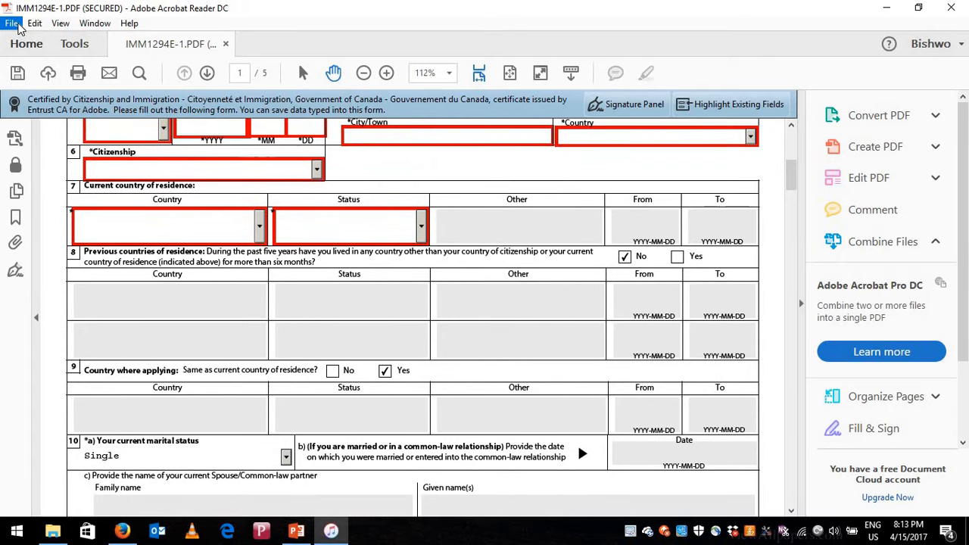
- Save As over application form main.pdf in the Canada study visa folder, then switch back to Firefox
click(12, 24)
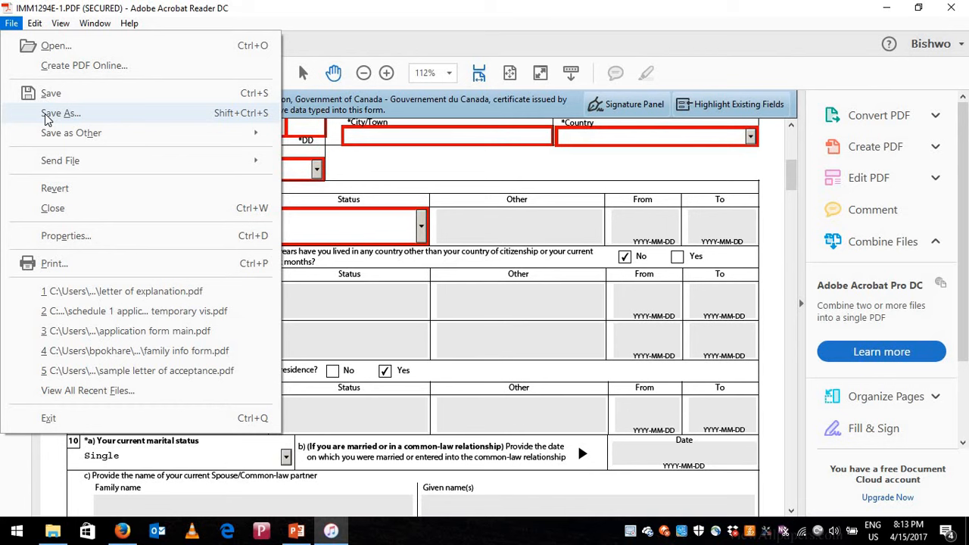
click(47, 115)
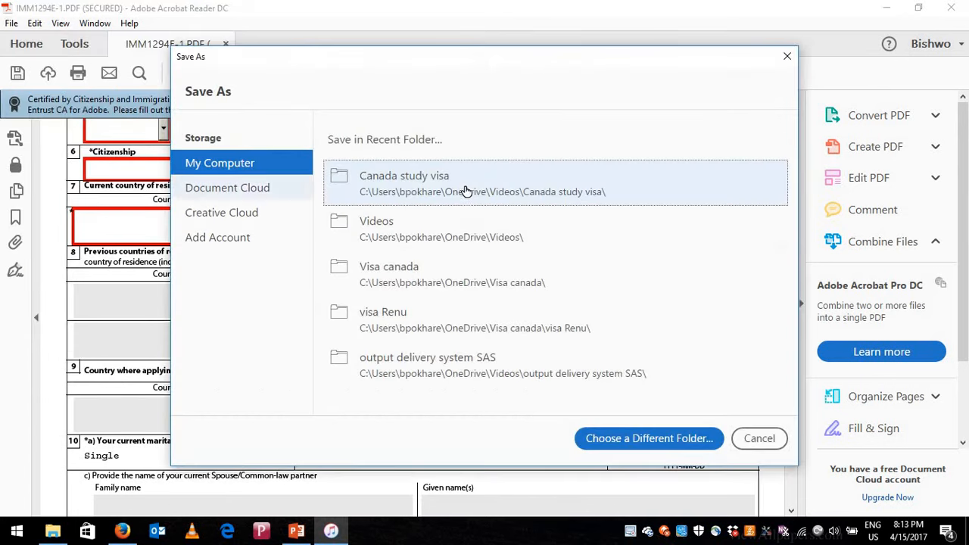
click(465, 186)
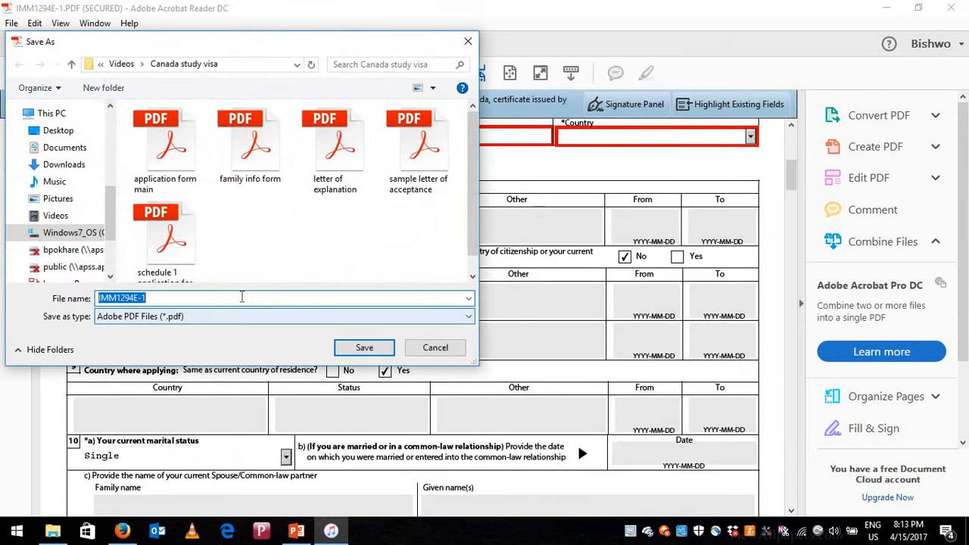
text(ap)
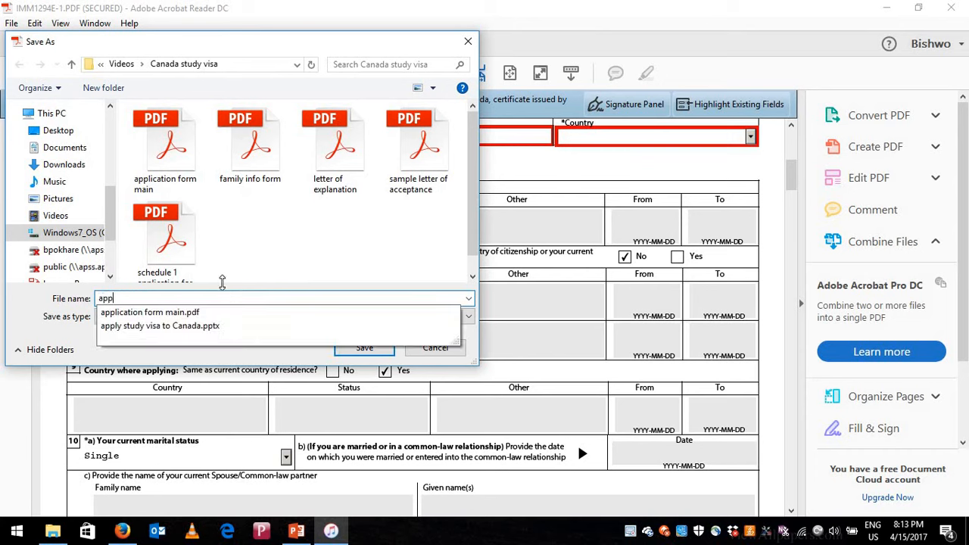
text(p)
click(207, 313)
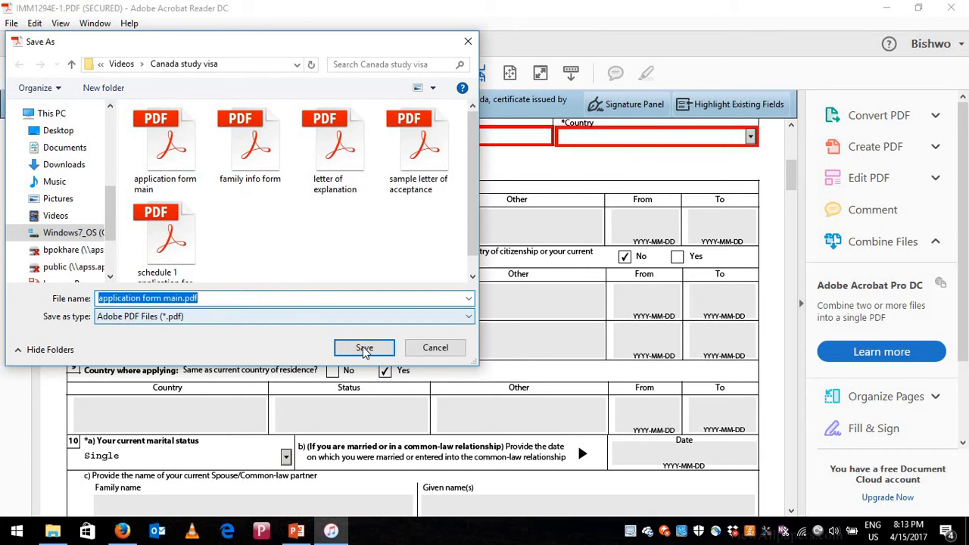
click(365, 348)
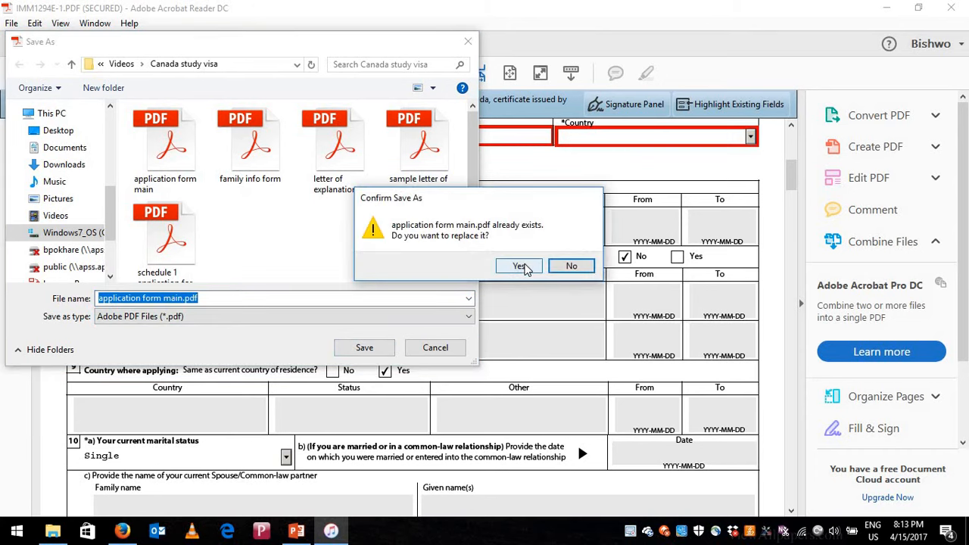
click(521, 267)
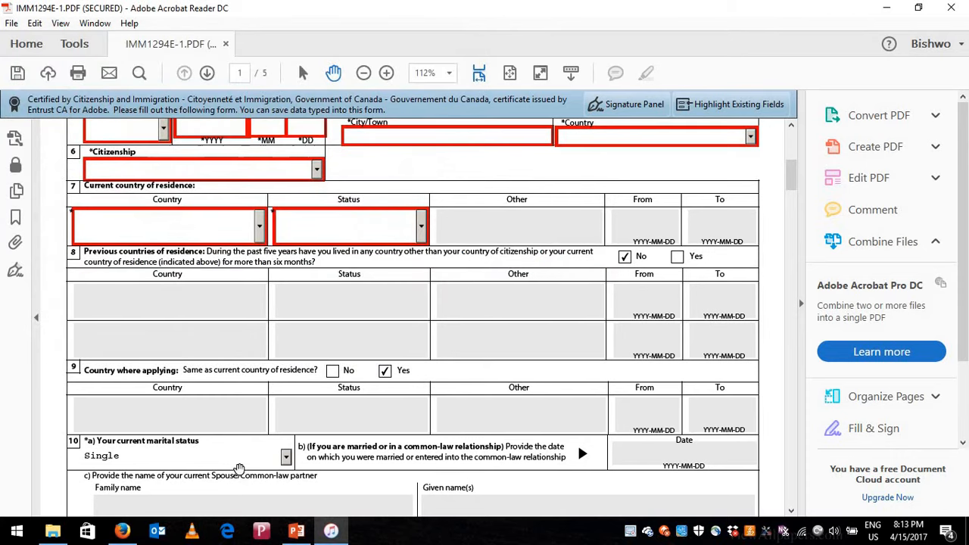
mouse_move(122, 530)
click(117, 473)
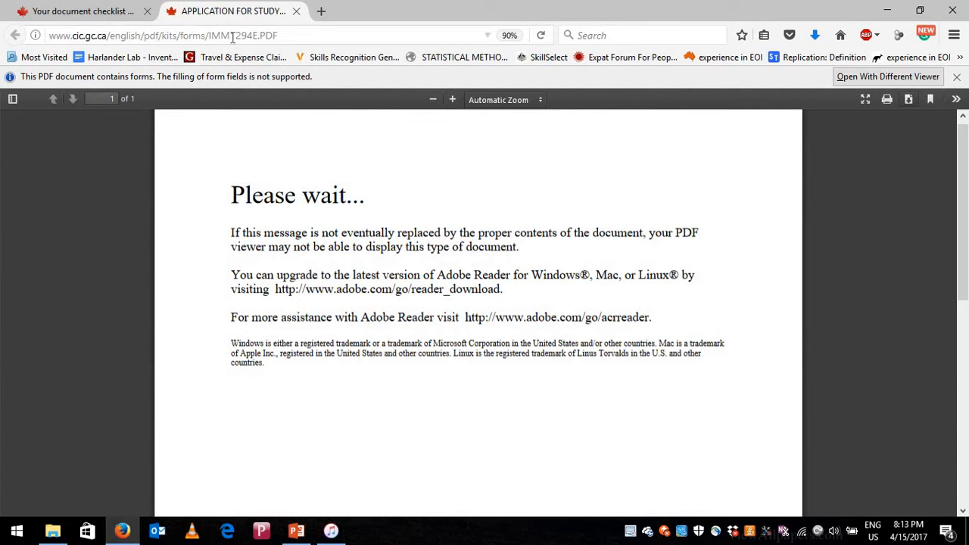
- Switch to the 'Your document checklist' tab and scroll down to Supporting Documents
drag(230, 36, 253, 35)
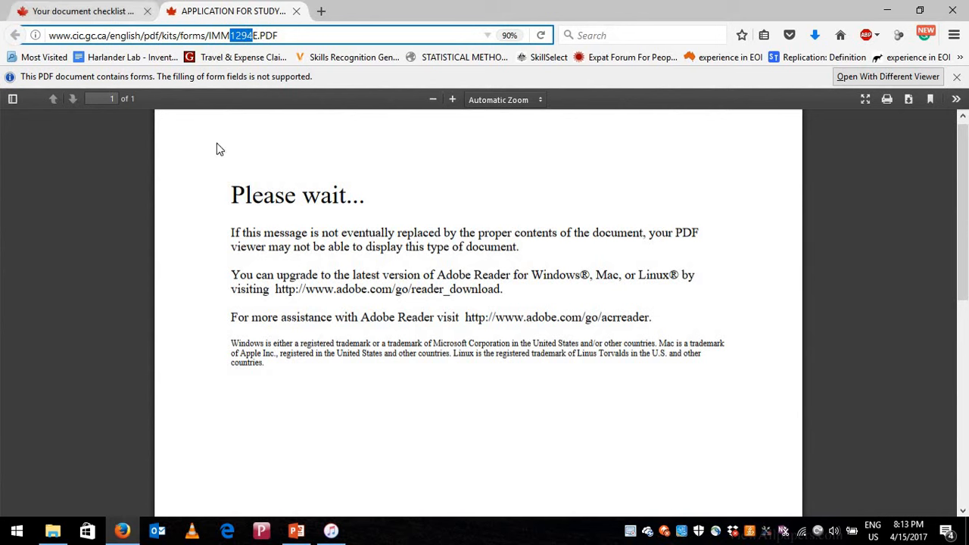
click(65, 9)
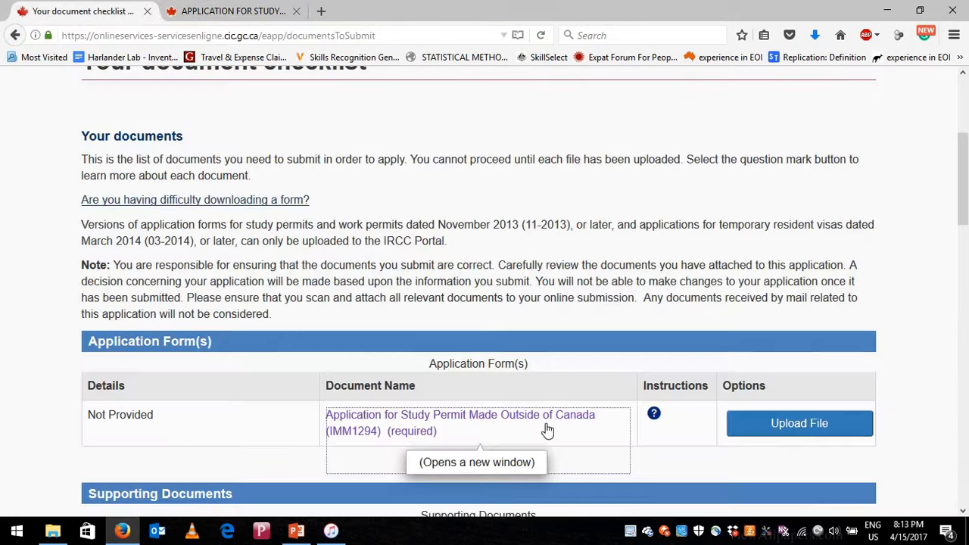
scroll(539, 399, down, 3)
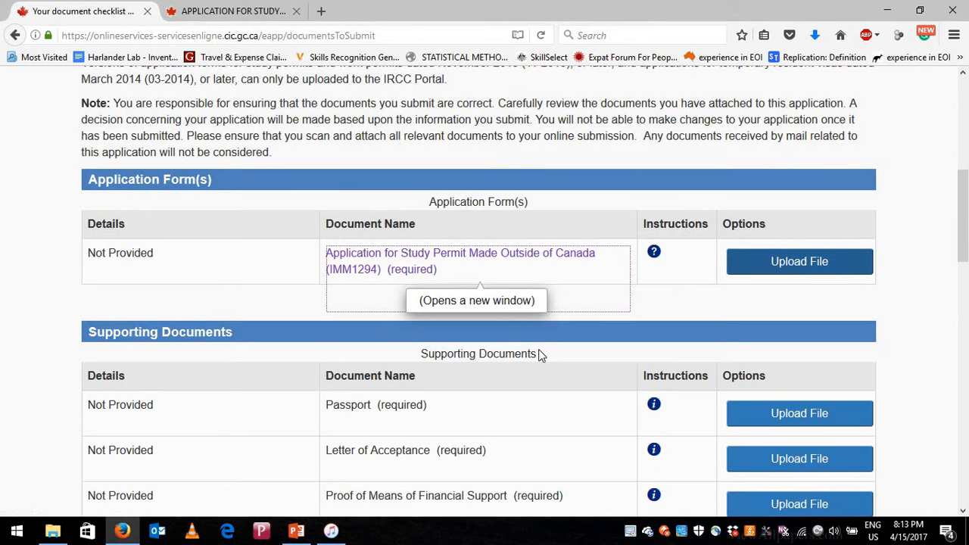
scroll(363, 364, down, 2)
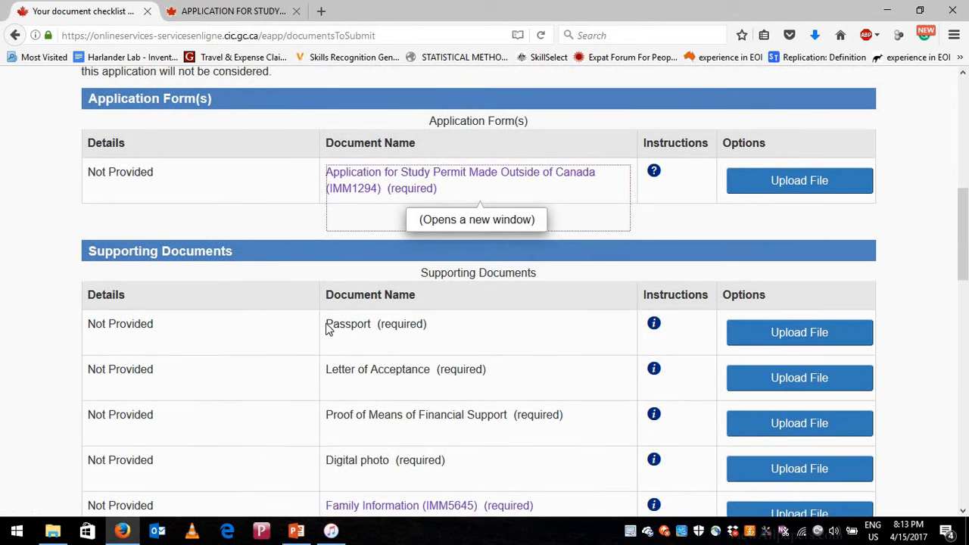
- Read the Passport instructions on citizenship and expiry-date requirements, then locate the Letter of Acceptance row
drag(328, 324, 371, 323)
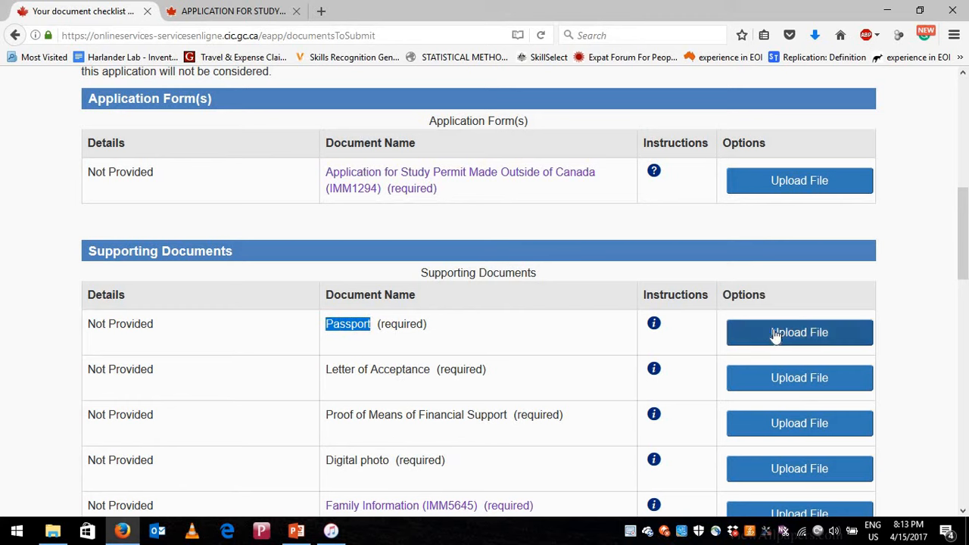
click(656, 328)
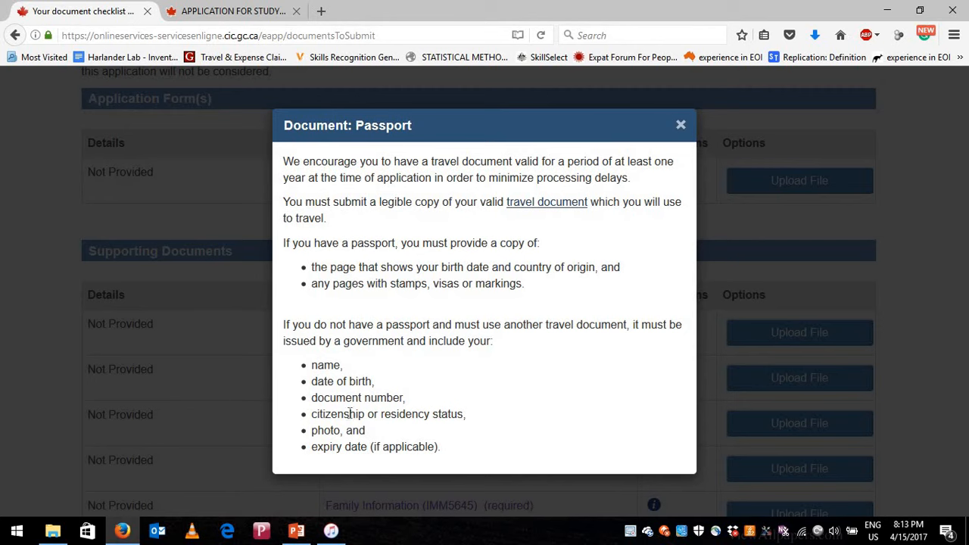
drag(343, 415, 430, 414)
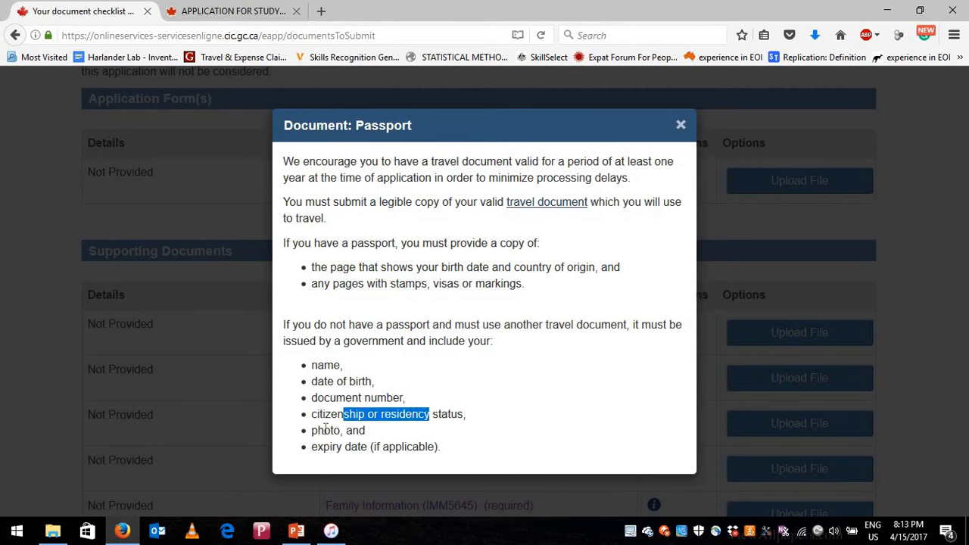
drag(326, 432, 374, 444)
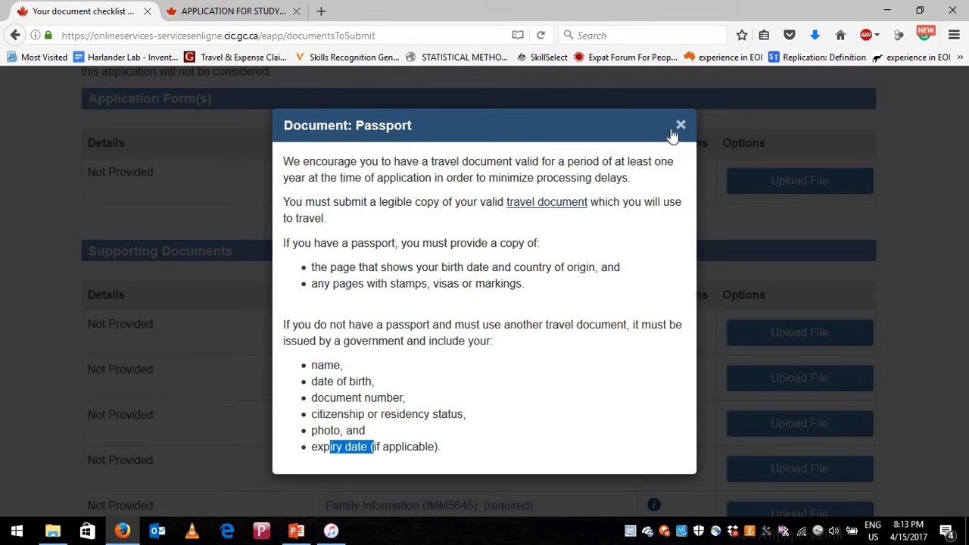
key(Escape)
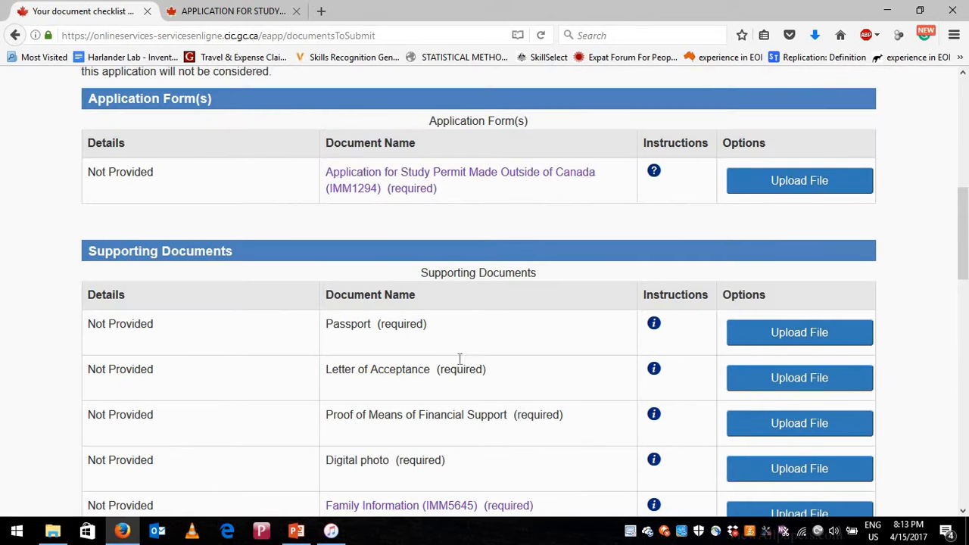
scroll(356, 340, down, 2)
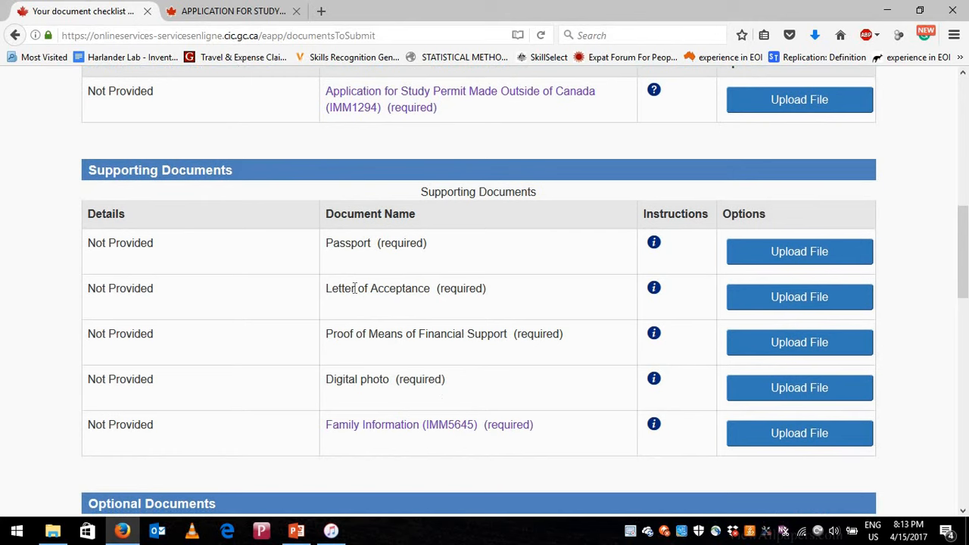
drag(326, 289, 433, 288)
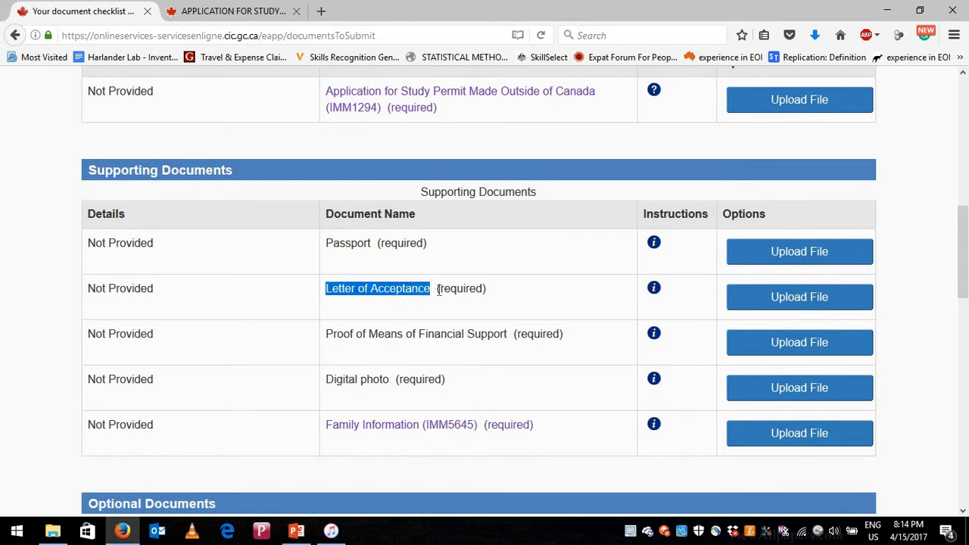
- From the Letter of Acceptance instructions, open the linked documents page in a new tab at Proof of acceptance
click(654, 289)
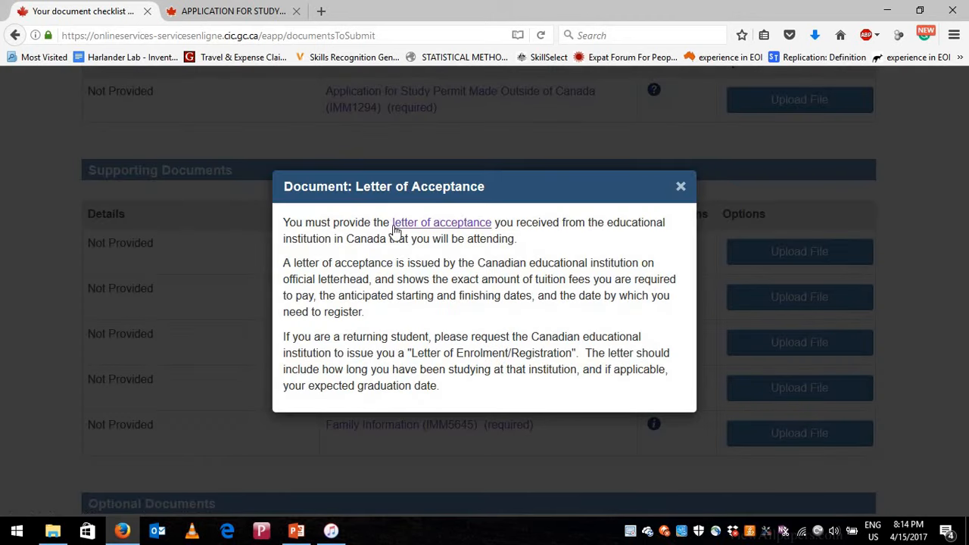
right_click(441, 229)
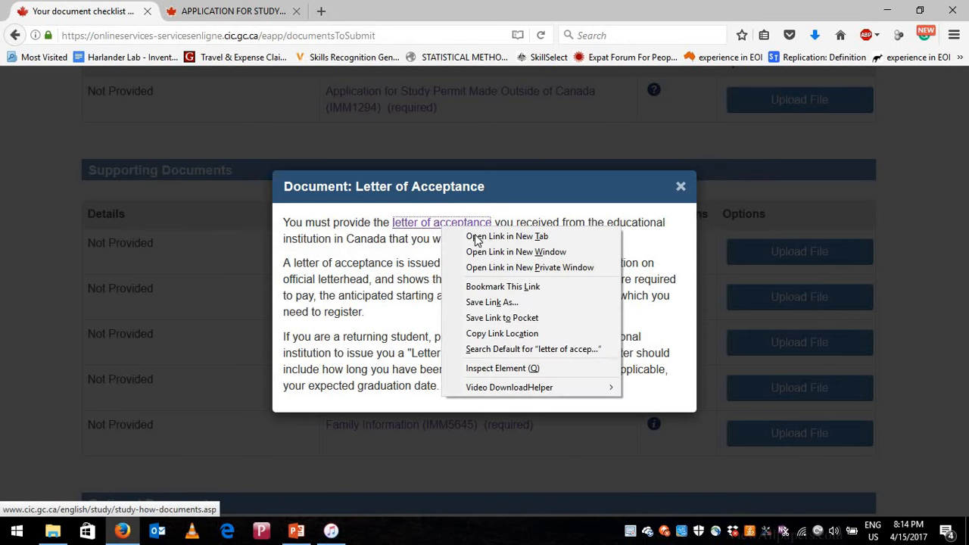
click(473, 236)
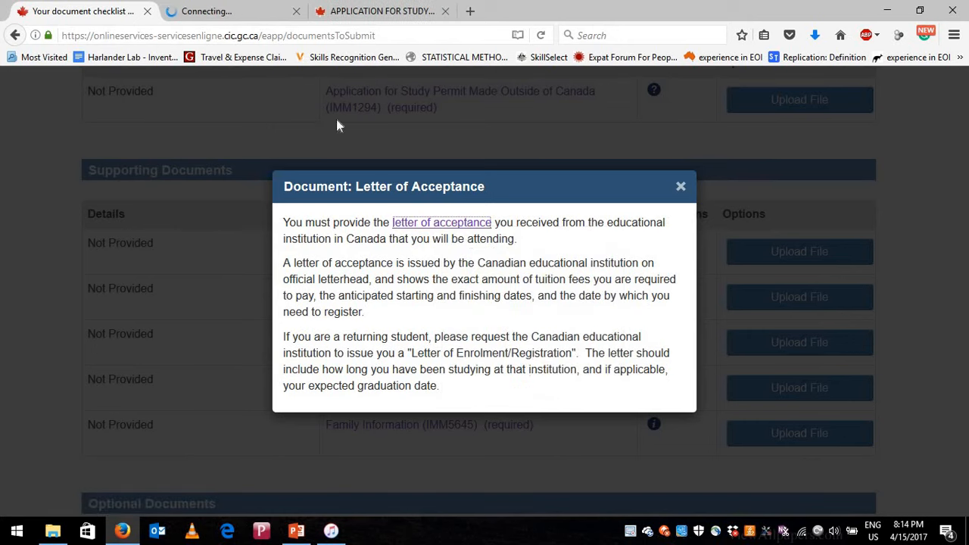
click(237, 6)
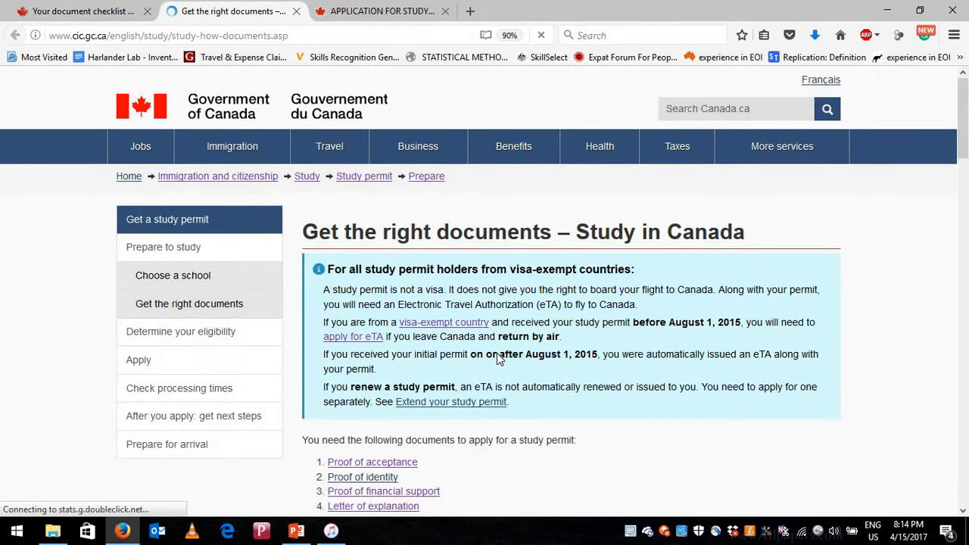
scroll(496, 352, down, 2)
scroll(487, 342, down, 6)
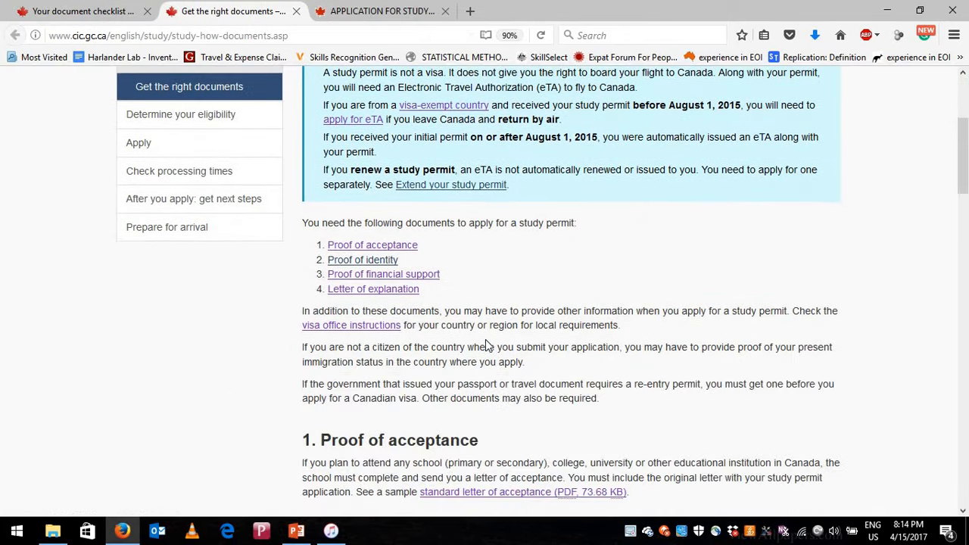
scroll(487, 346, down, 2)
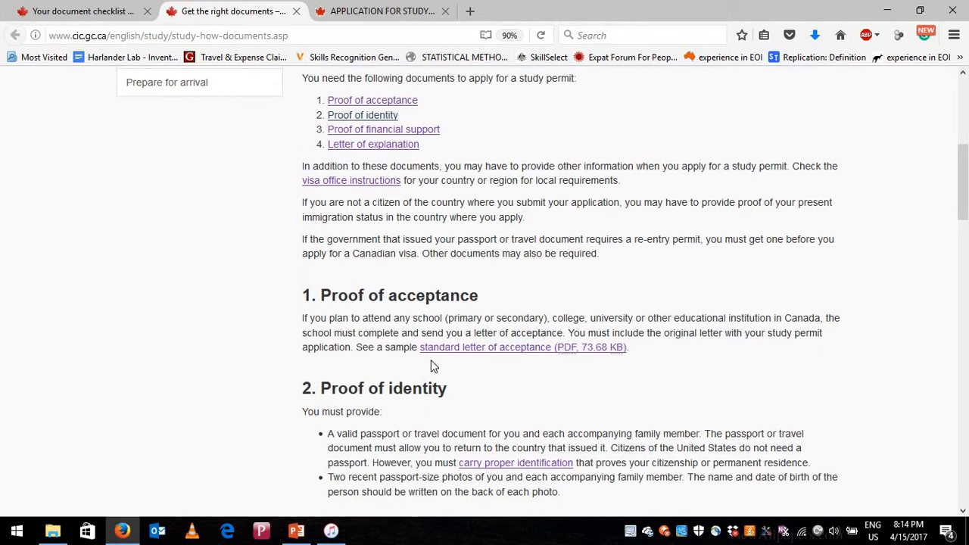
- Open the standard letter of acceptance PDF (acclet-e.pdf) and scroll through its pages
click(515, 347)
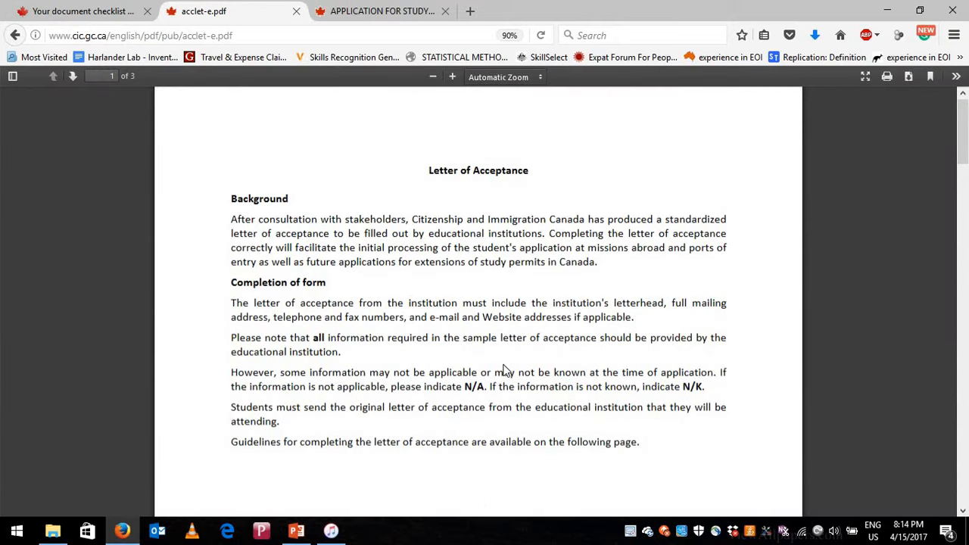
scroll(485, 385, down, 5)
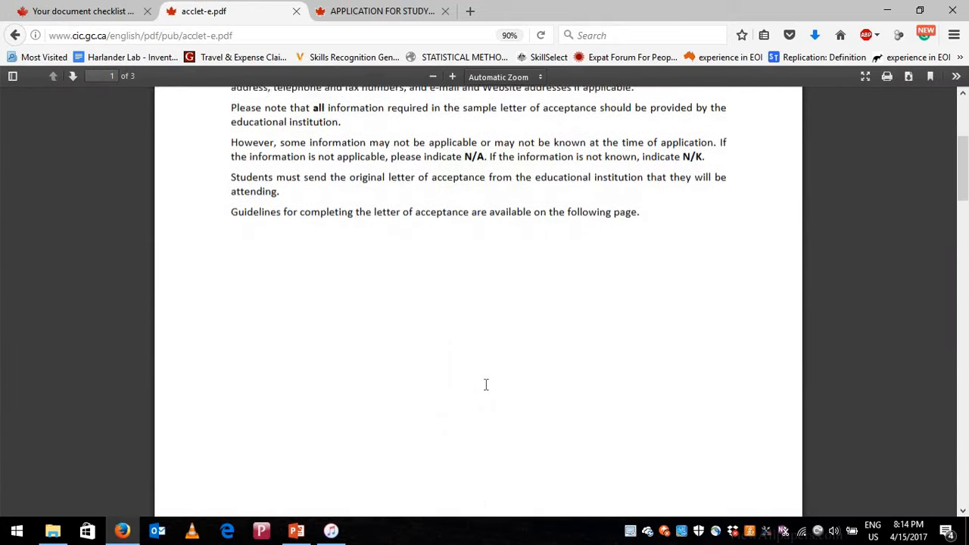
scroll(486, 385, down, 10)
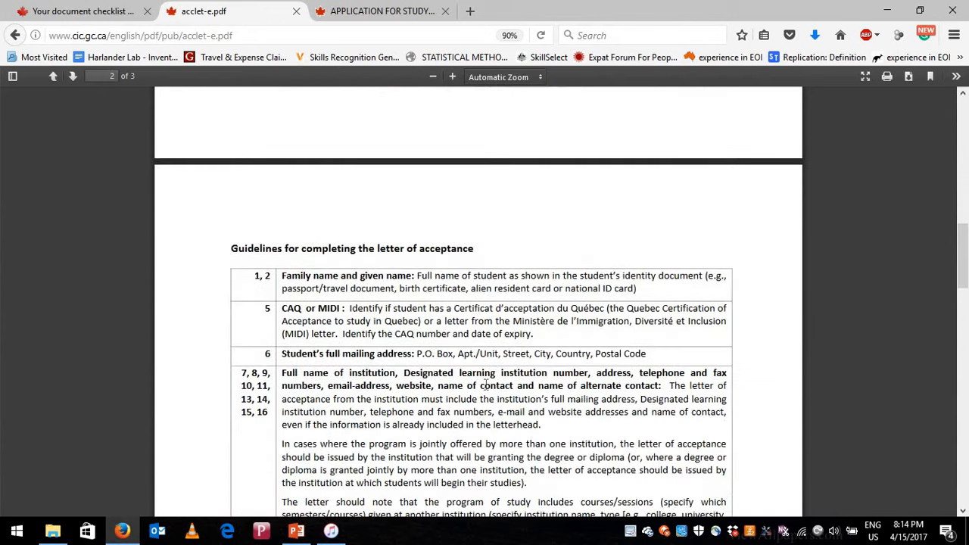
scroll(326, 303, down, 2)
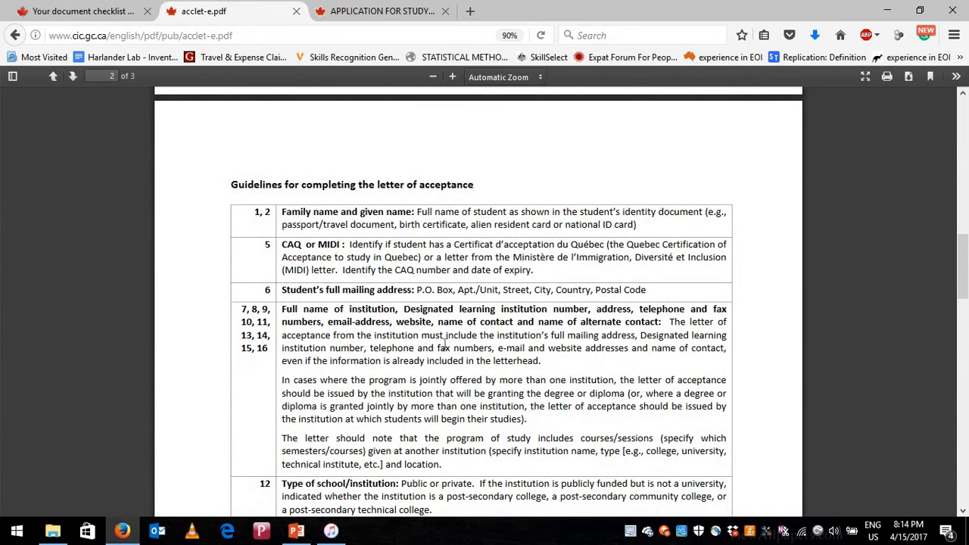
scroll(443, 345, down, 5)
scroll(443, 346, down, 3)
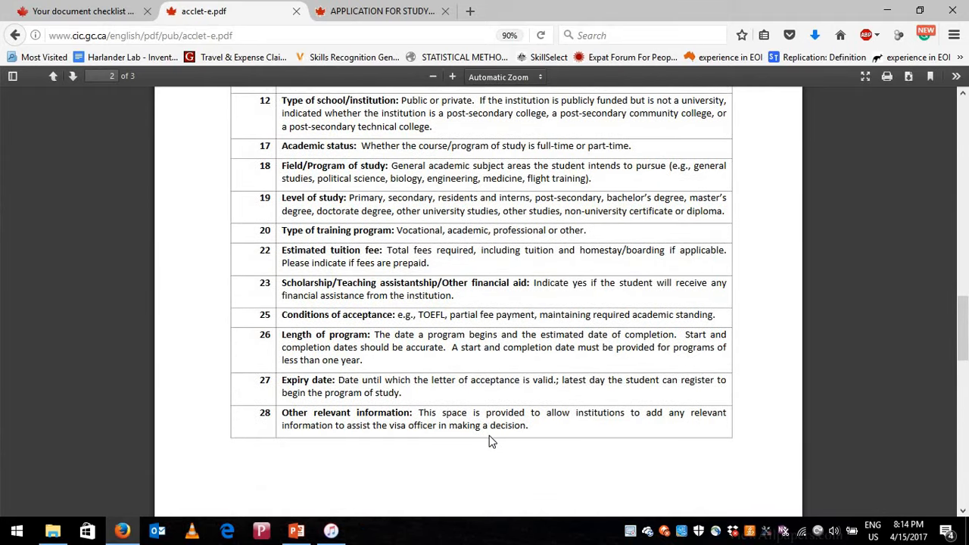
scroll(489, 435, down, 10)
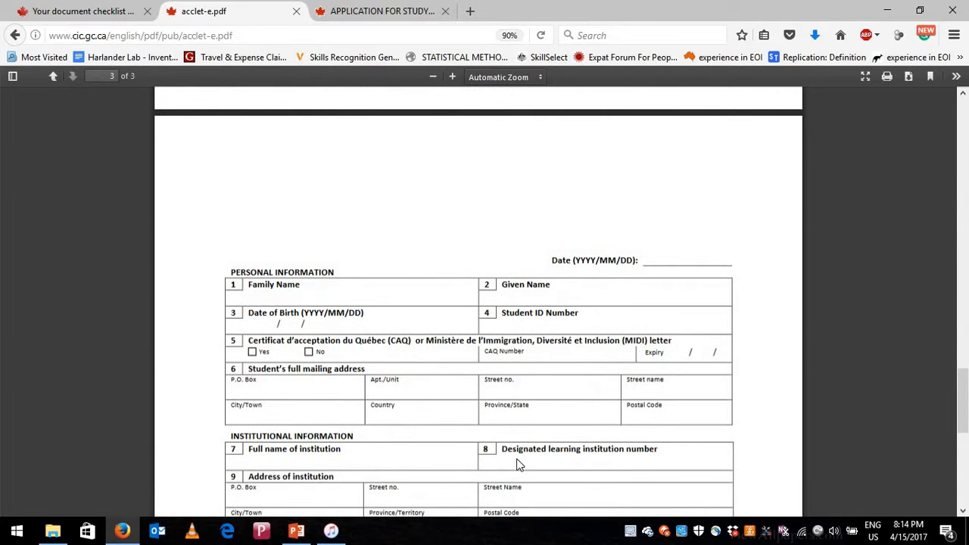
scroll(519, 465, down, 2)
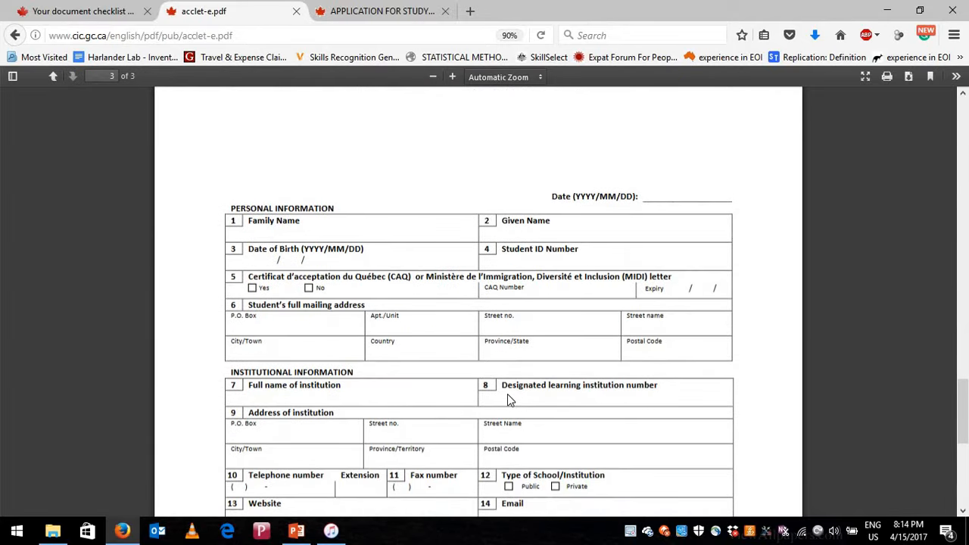
scroll(507, 393, down, 4)
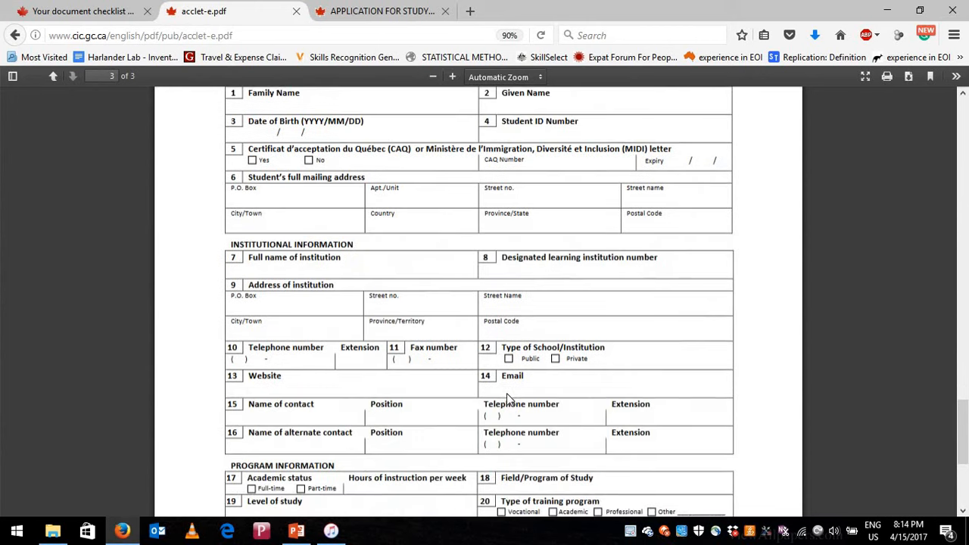
scroll(439, 336, up, 4)
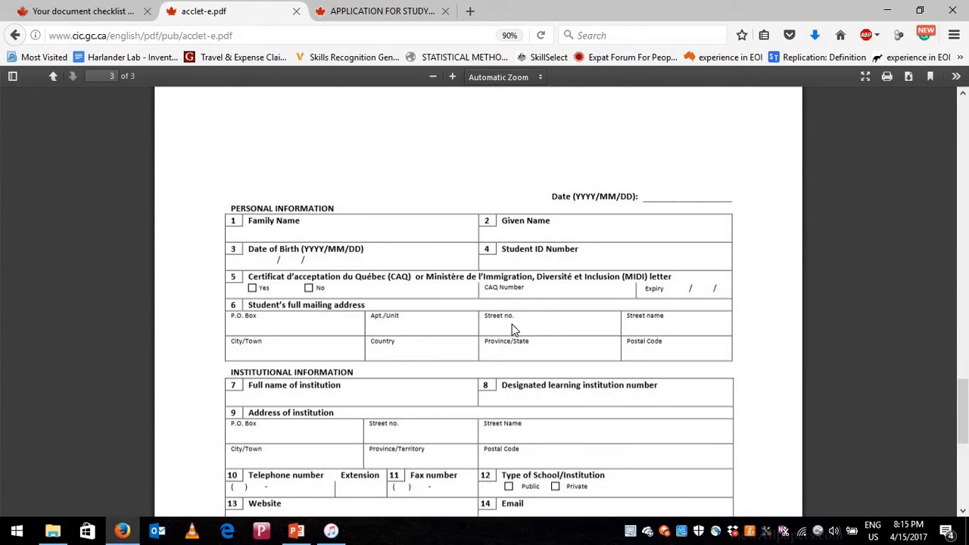
scroll(303, 325, down, 2)
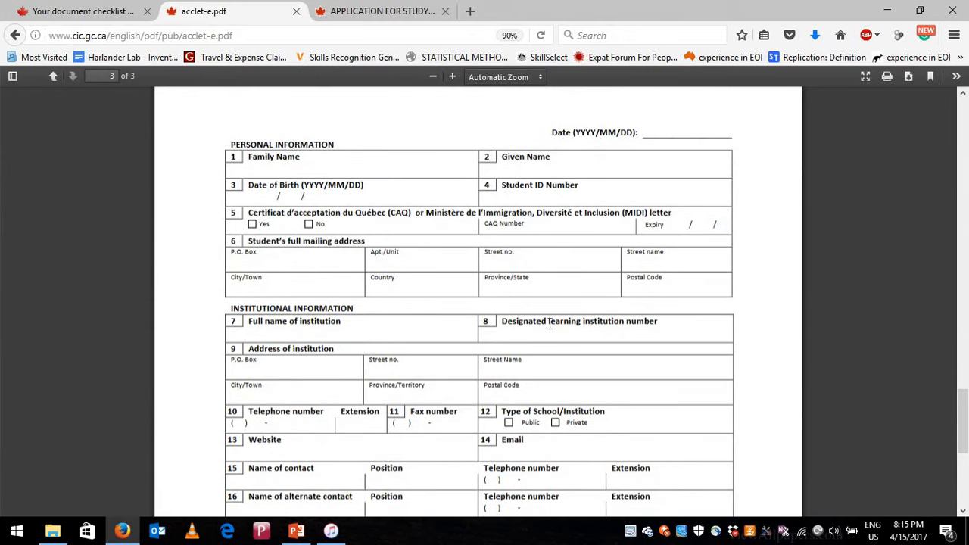
- Note the Designated learning institution number field, finish reviewing the PDF, and return to the checklist
drag(550, 324, 623, 341)
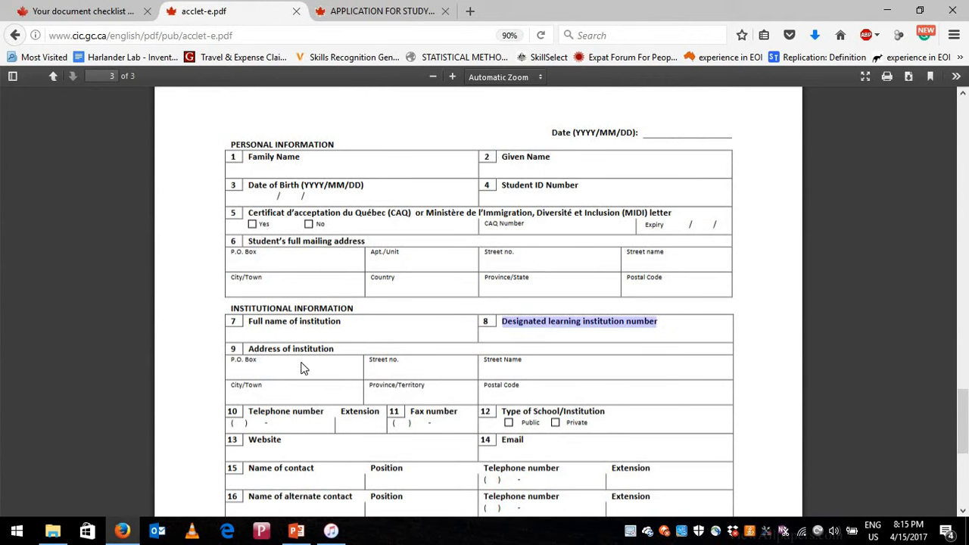
click(391, 403)
scroll(371, 409, down, 2)
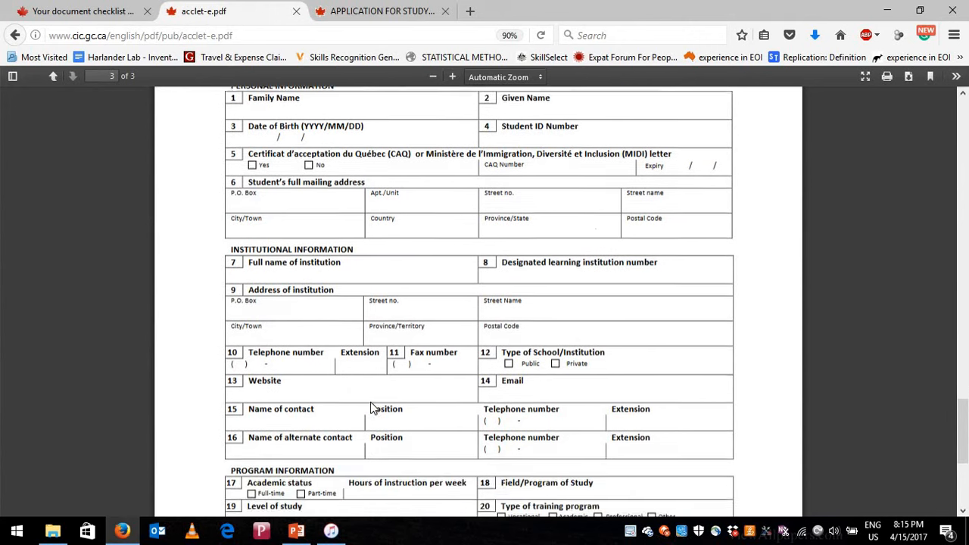
scroll(530, 454, down, 5)
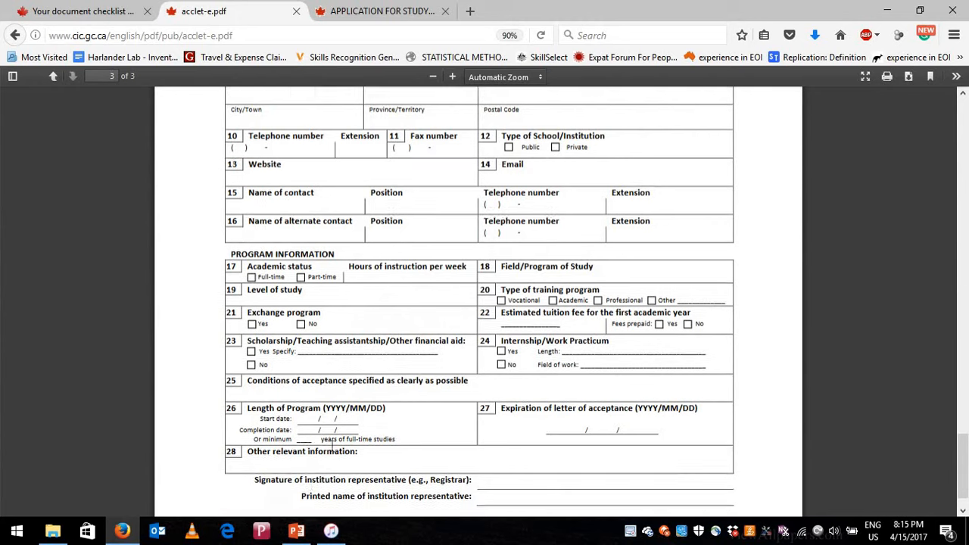
scroll(338, 445, down, 1)
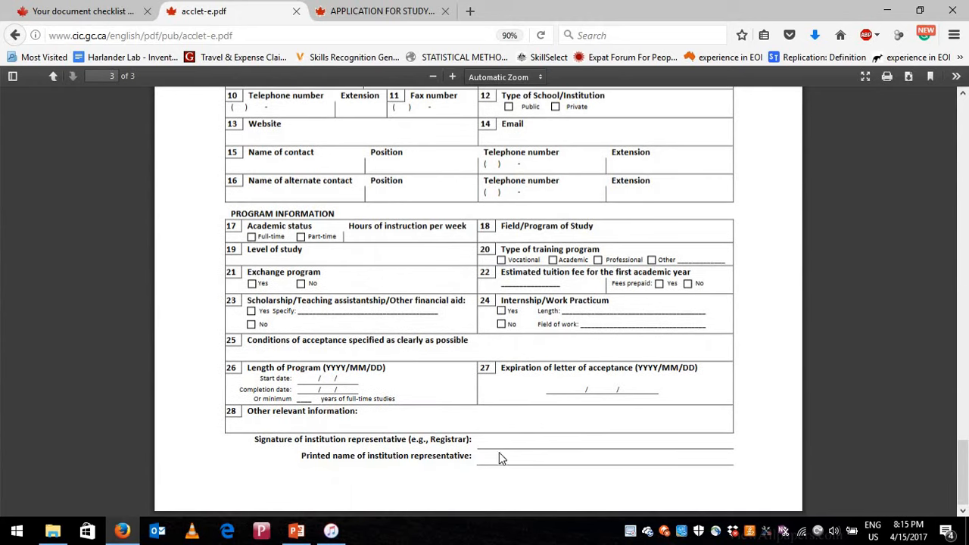
scroll(621, 233, up, 8)
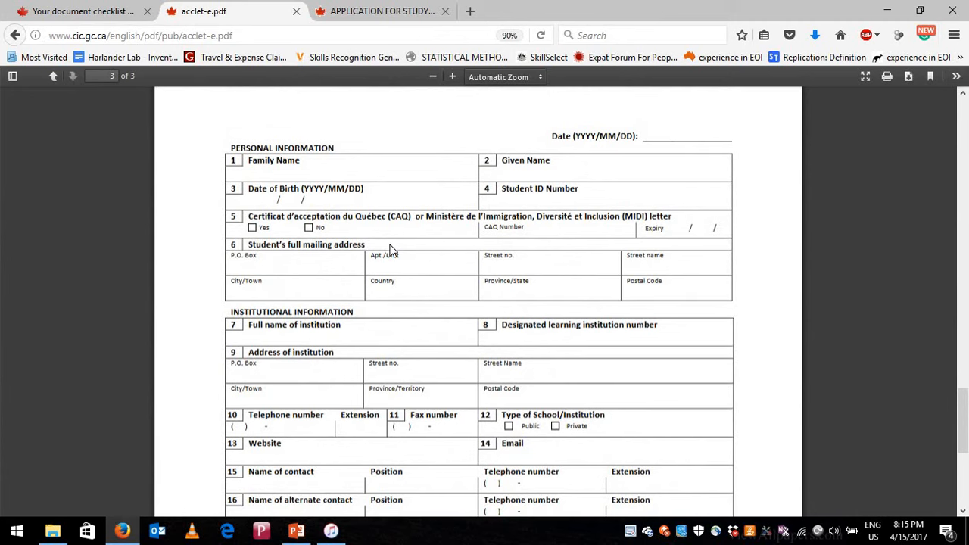
click(50, 8)
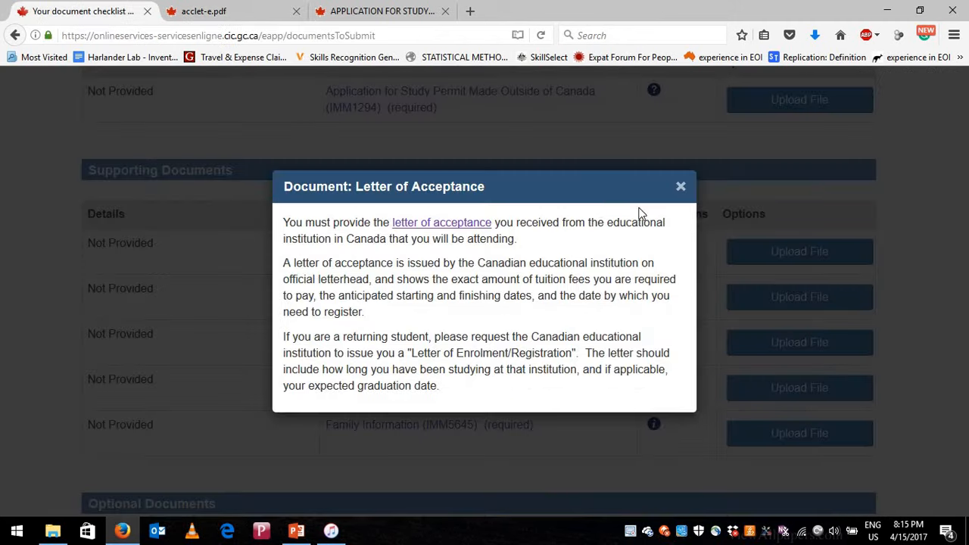
- Close the Letter of Acceptance dialog and open the Proof of Means of Financial Support info listing bank statements and pay stubs
click(681, 187)
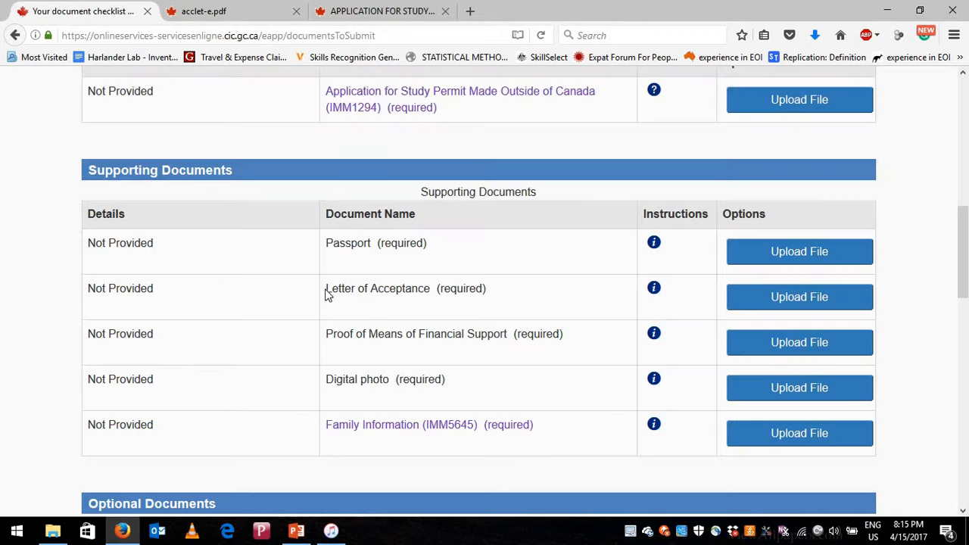
double_click(425, 289)
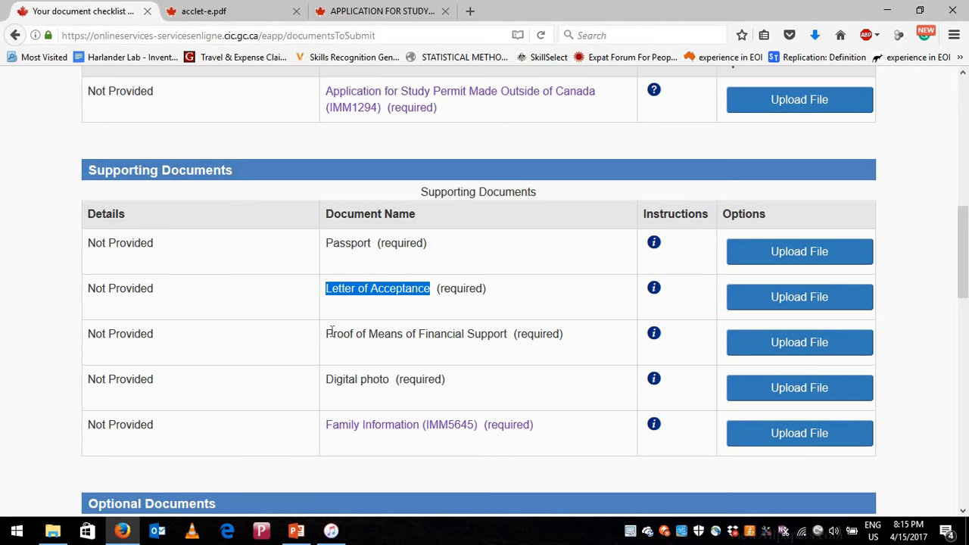
drag(333, 334, 512, 339)
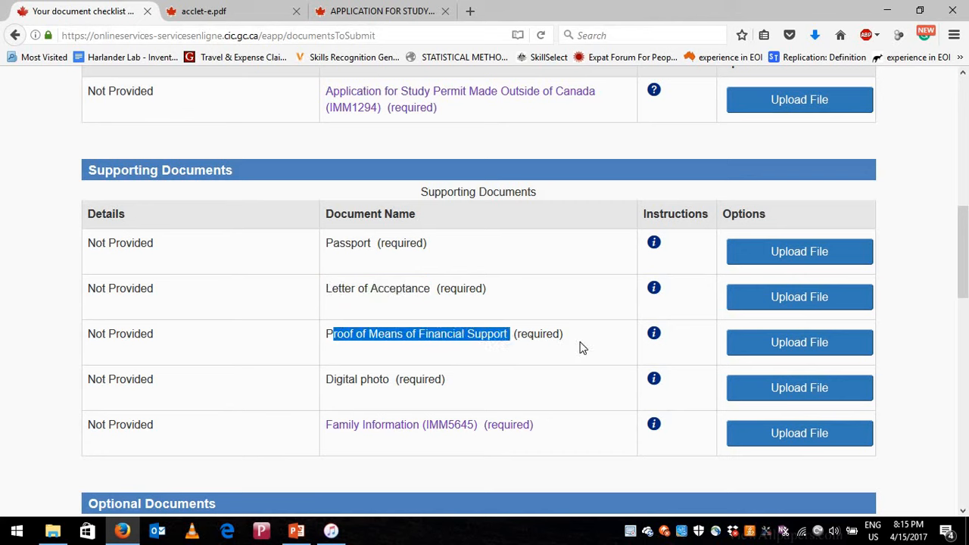
click(655, 337)
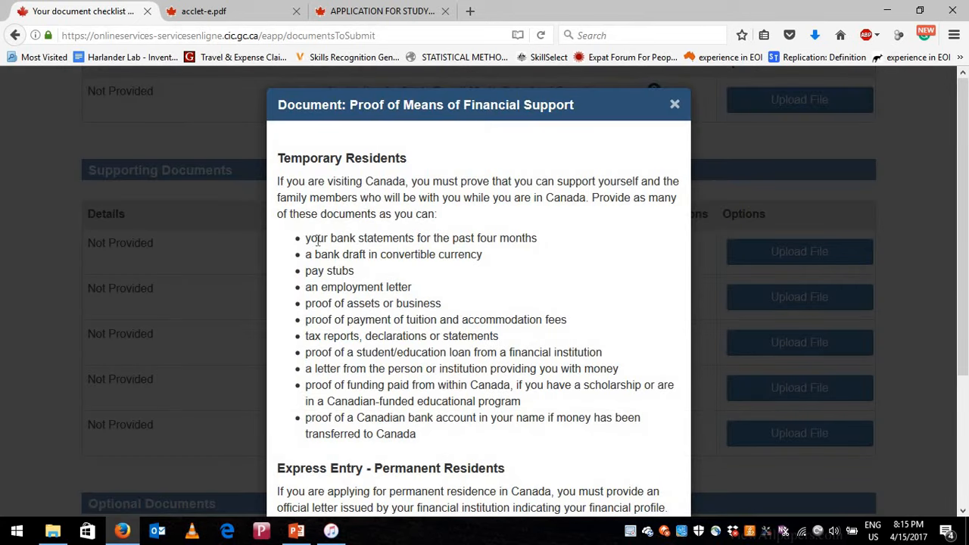
- Highlight the bank statement, bank draft, employment letter, proof of assets and student loan requirements
drag(310, 238, 539, 239)
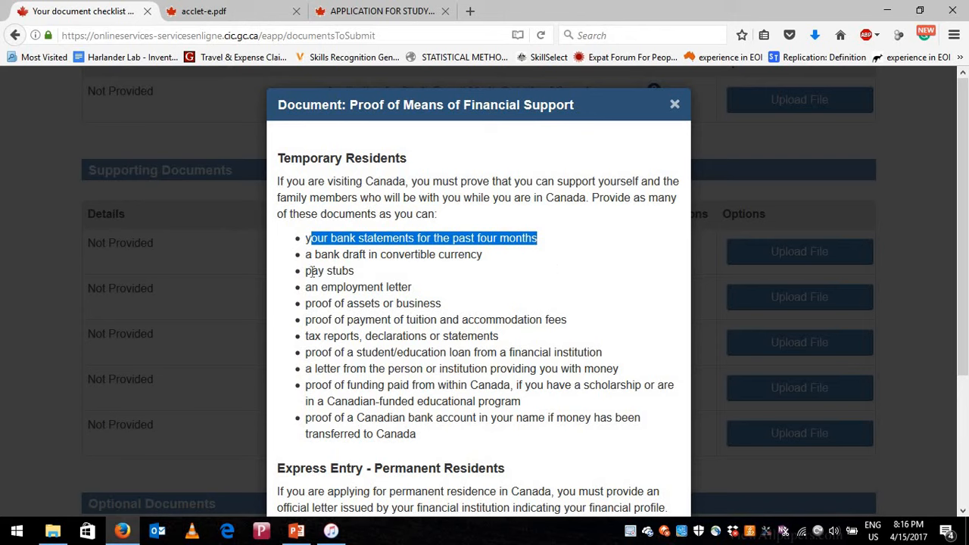
drag(312, 271, 406, 287)
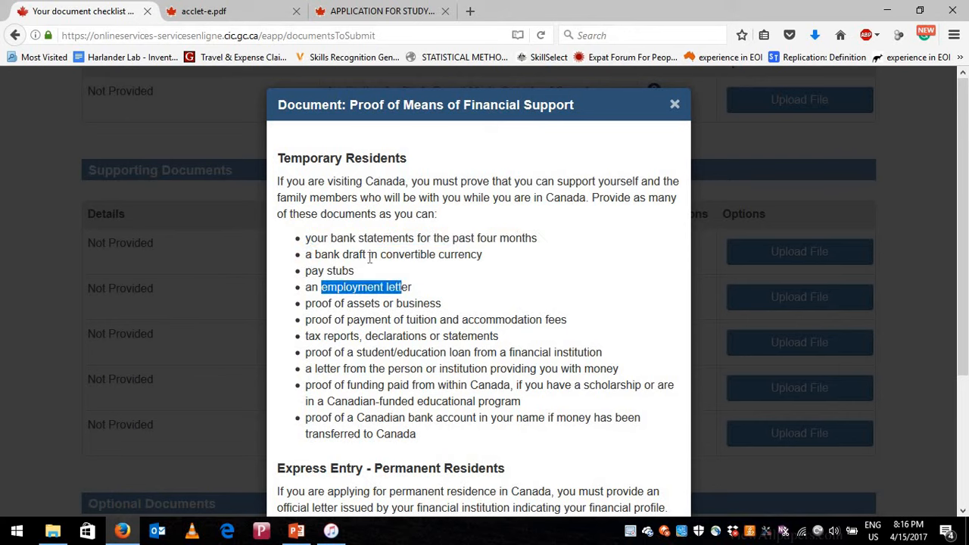
drag(370, 255, 327, 255)
drag(322, 304, 415, 304)
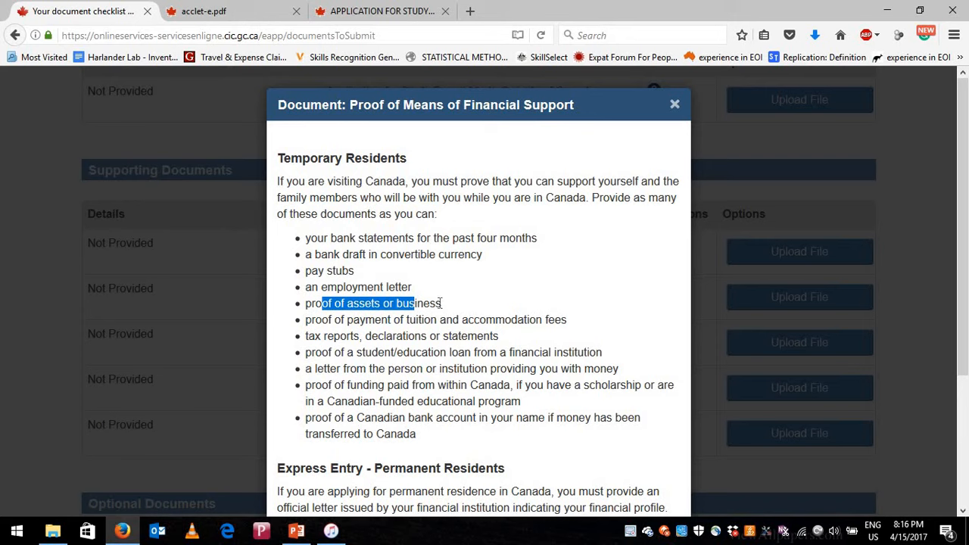
drag(441, 304, 306, 306)
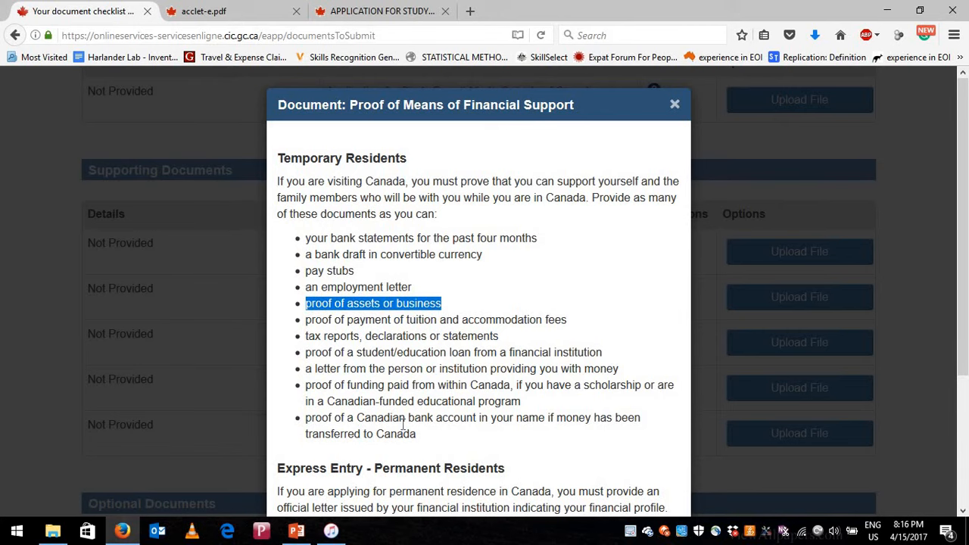
scroll(402, 413, down, 2)
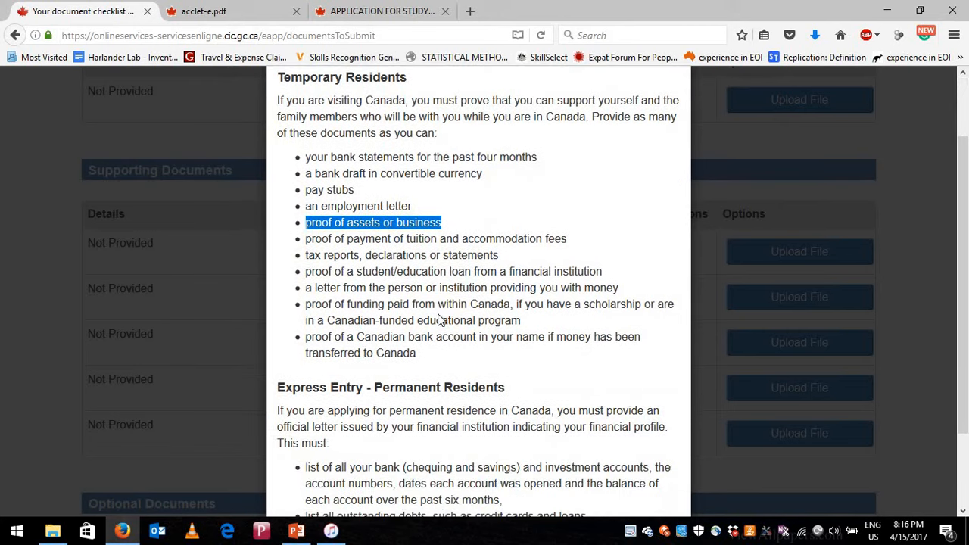
scroll(375, 348, up, 2)
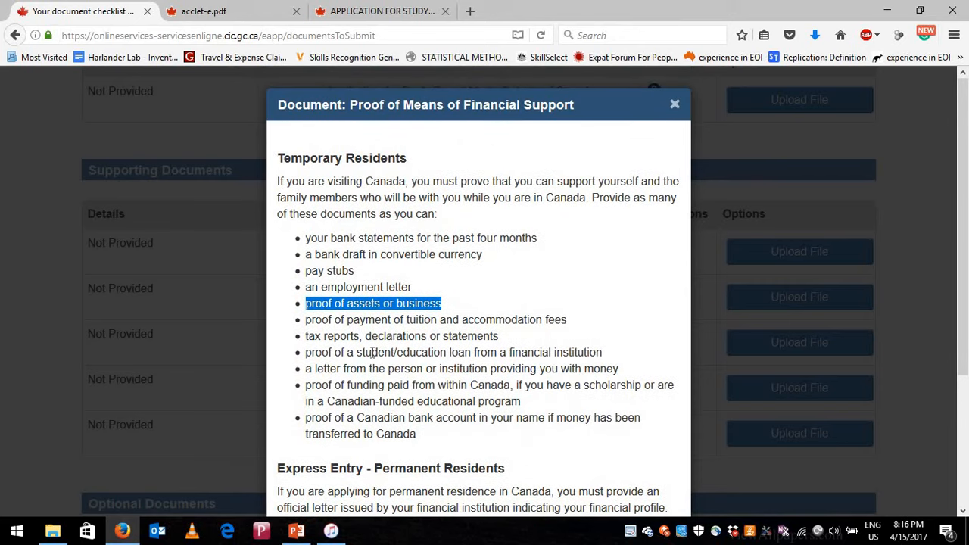
drag(373, 352, 477, 353)
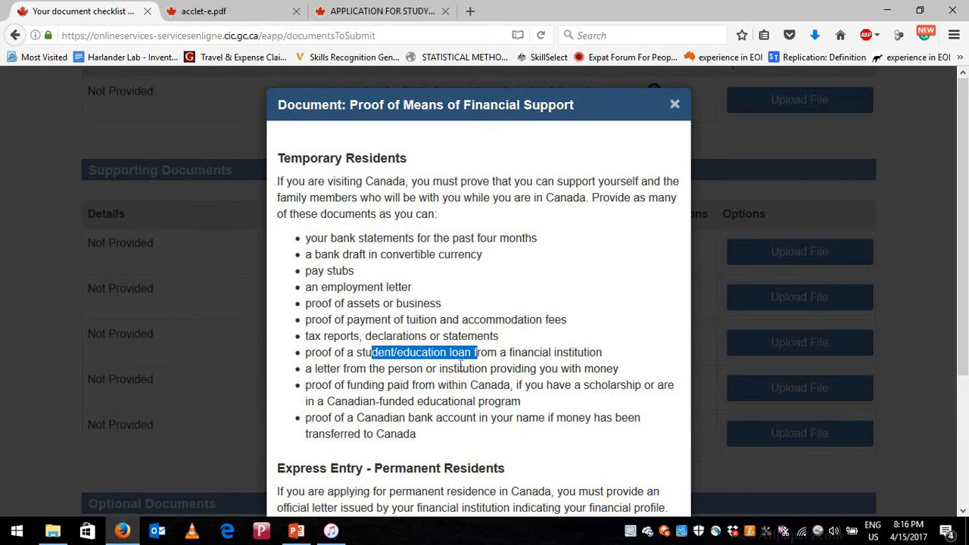
scroll(459, 366, down, 1)
scroll(571, 335, up, 1)
- Close the financial support instructions, reopen them from the row's info icon, and close them again
key(Escape)
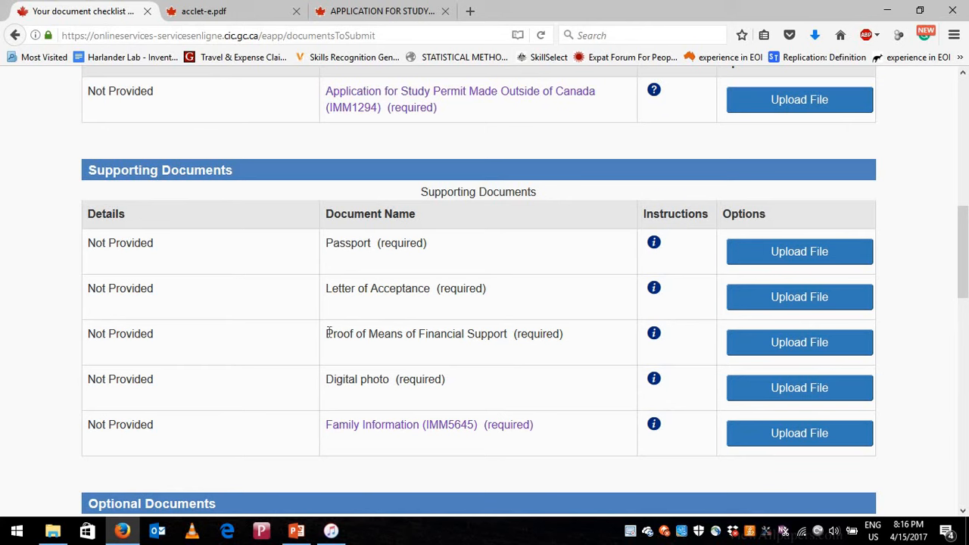
drag(326, 334, 509, 343)
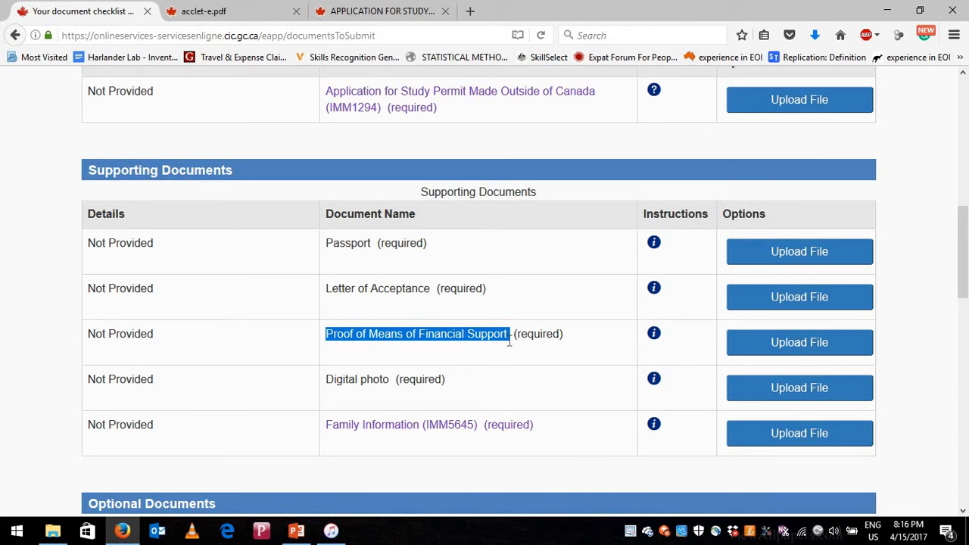
click(655, 337)
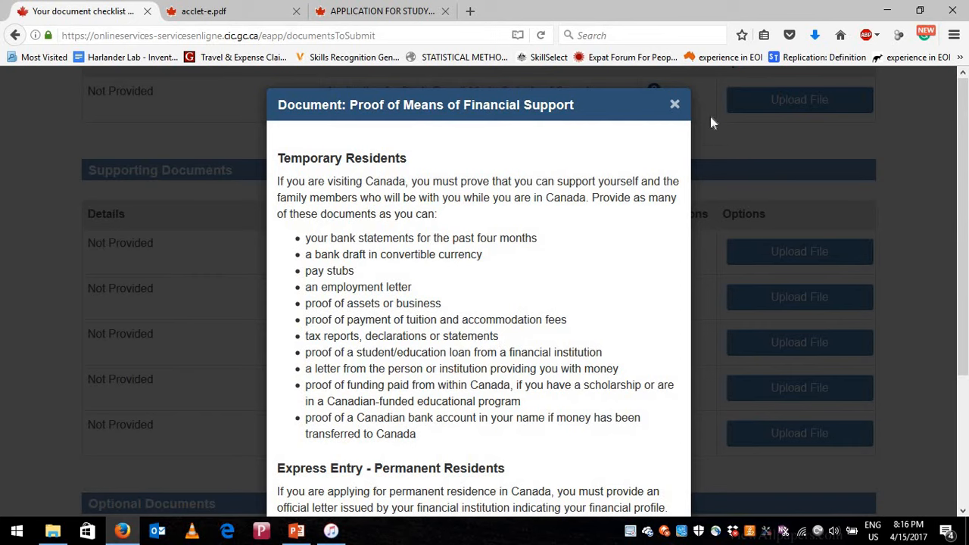
click(675, 104)
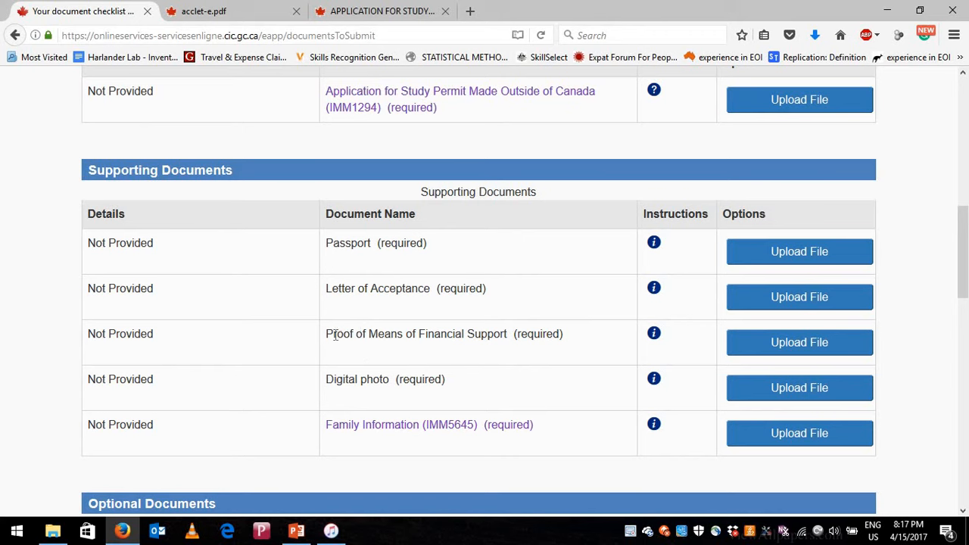
- Open the Digital photo instructions and highlight the 35mm x 45mm frame, JPEG, 60–240 kB and colour requirements
drag(334, 336, 505, 336)
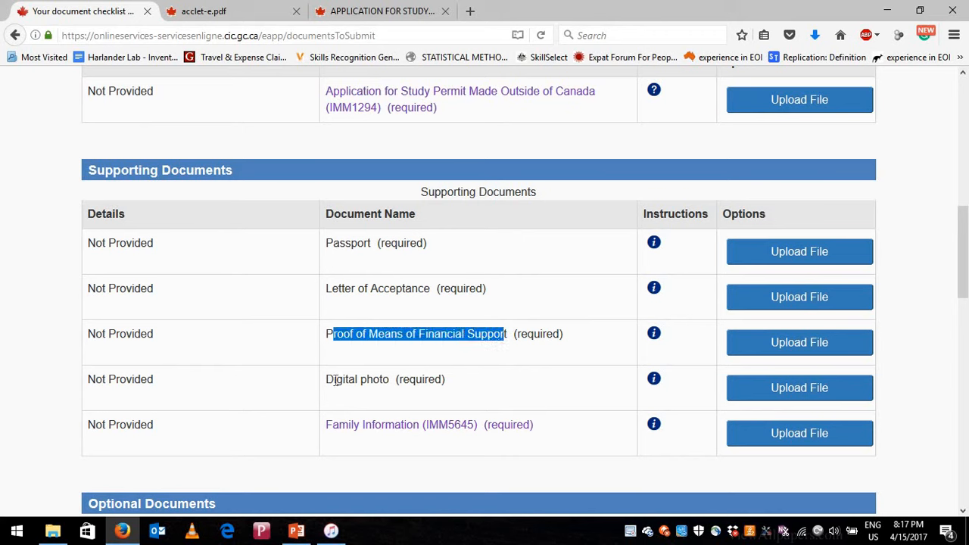
drag(334, 381, 389, 380)
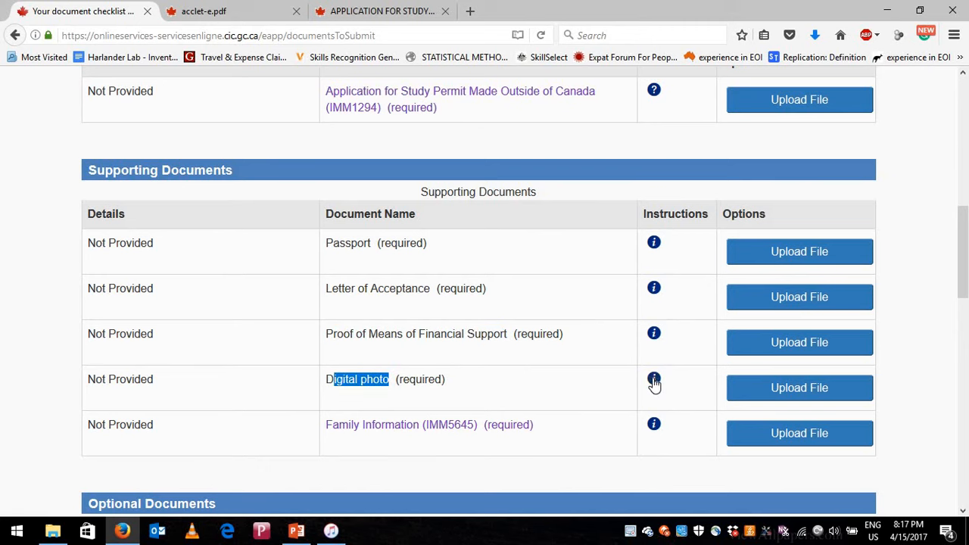
click(653, 381)
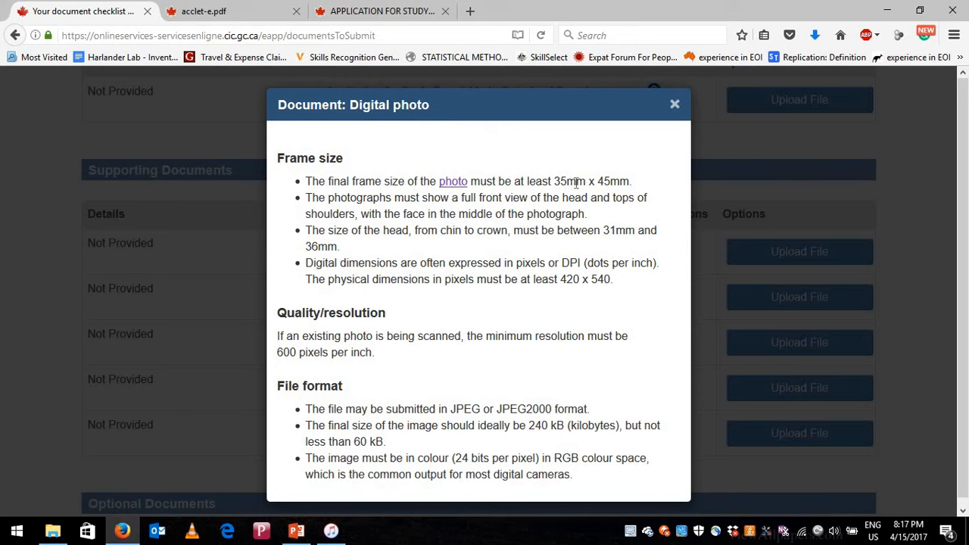
drag(553, 182, 621, 182)
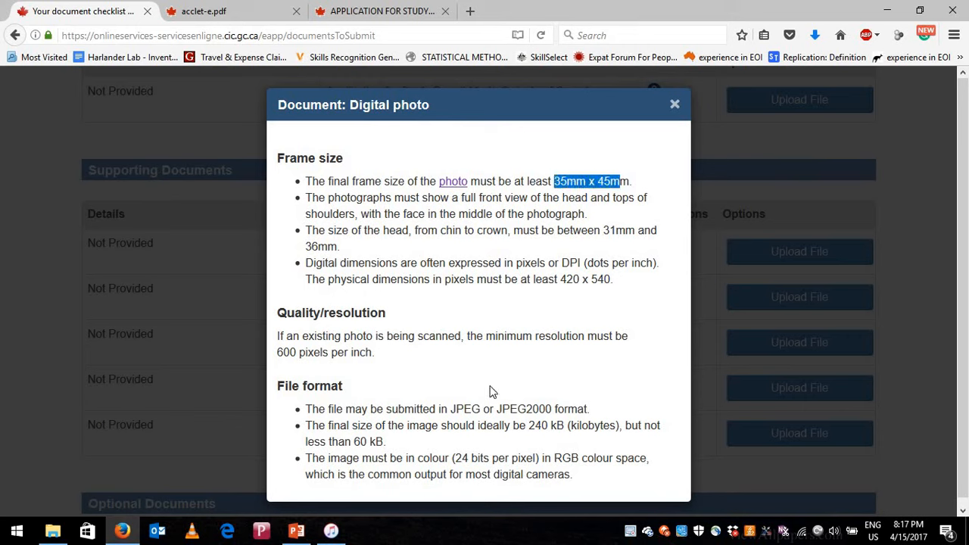
drag(451, 409, 482, 409)
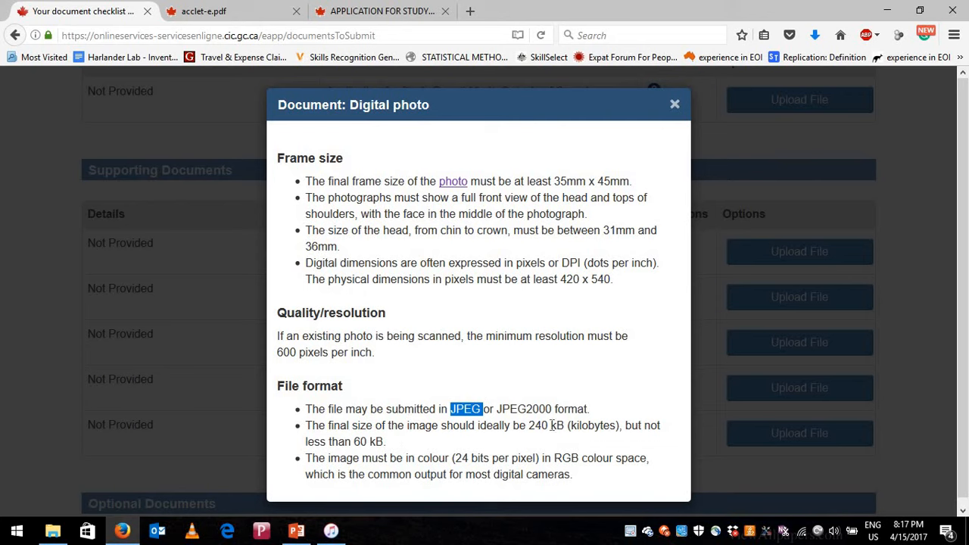
drag(529, 426, 548, 426)
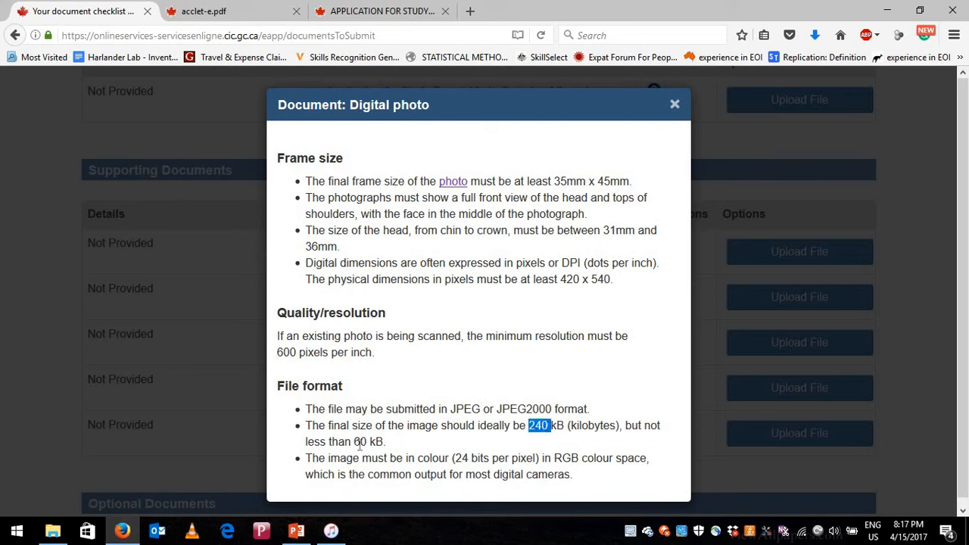
drag(354, 443, 392, 447)
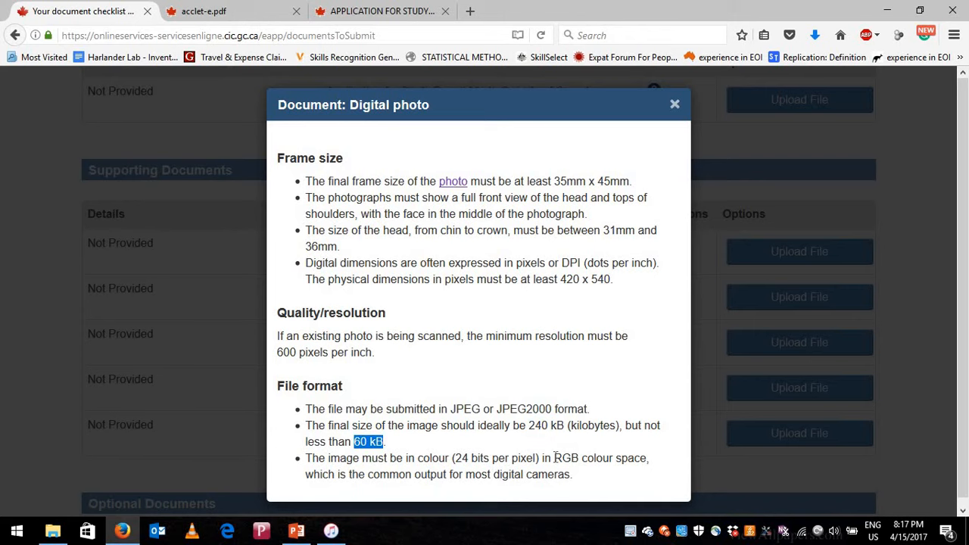
scroll(522, 456, down, 1)
drag(462, 451, 614, 451)
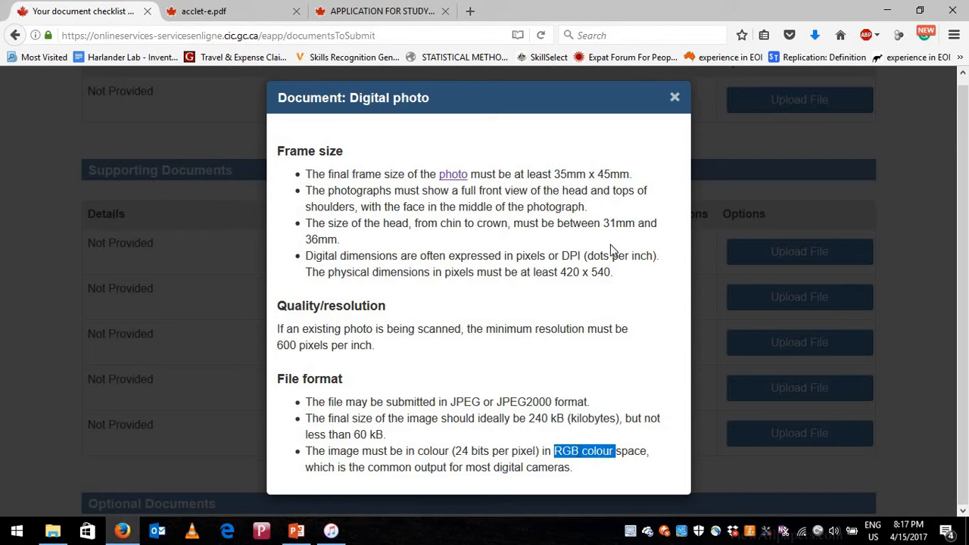
- Close the photo instructions and open the Family Information form IMM5645 in Firefox
click(676, 97)
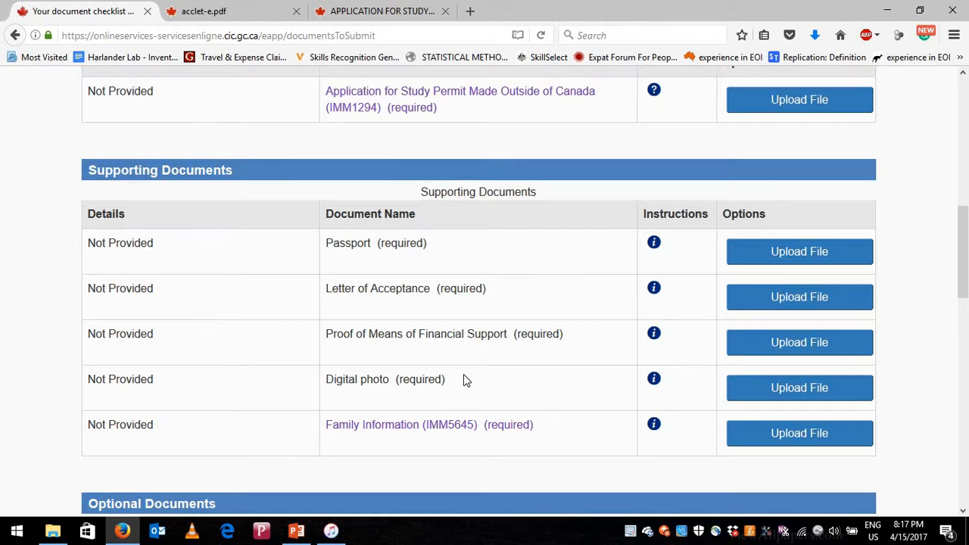
scroll(363, 319, down, 2)
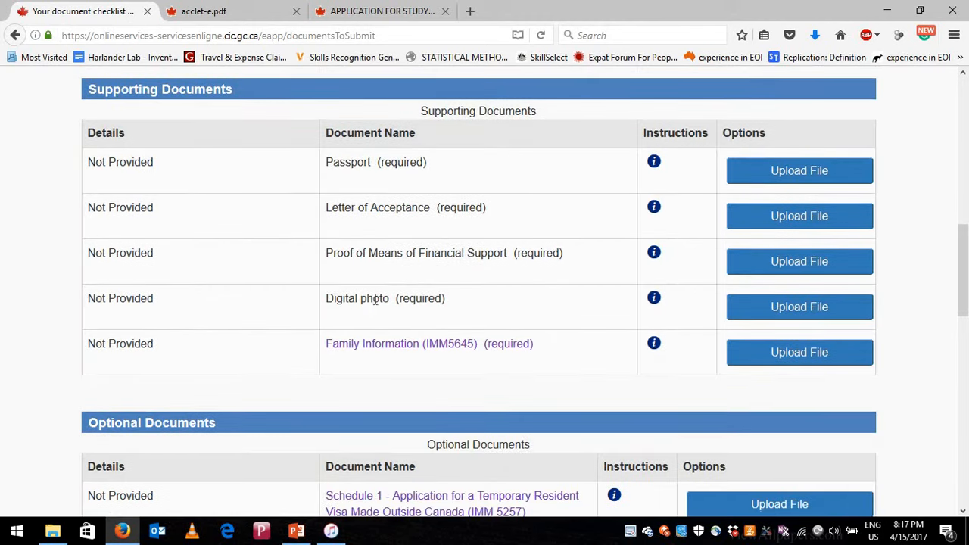
drag(334, 300, 384, 300)
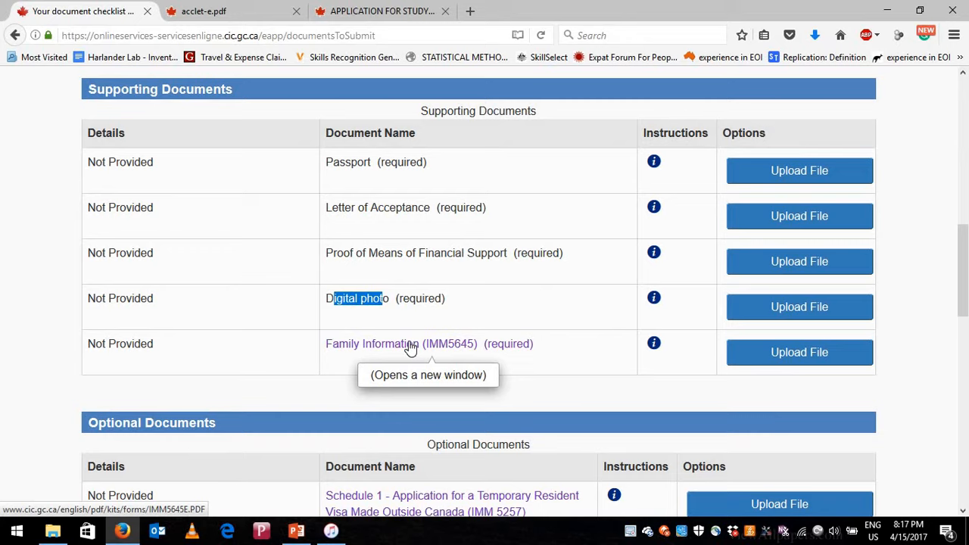
click(408, 346)
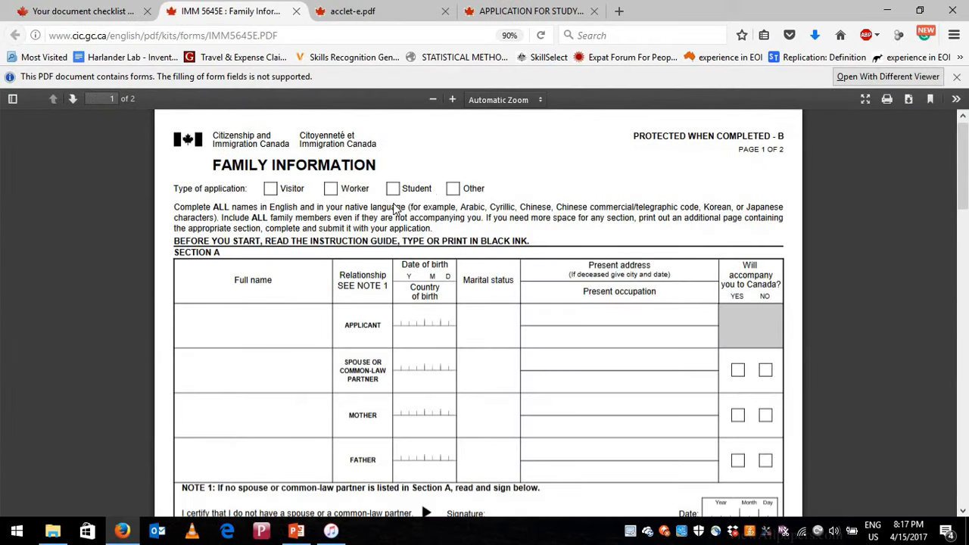
scroll(408, 363, down, 6)
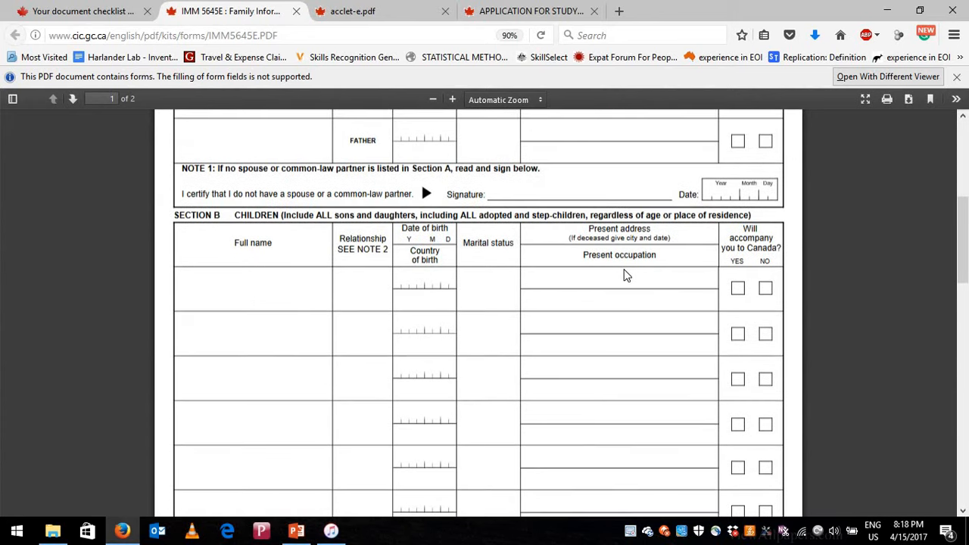
scroll(638, 310, up, 7)
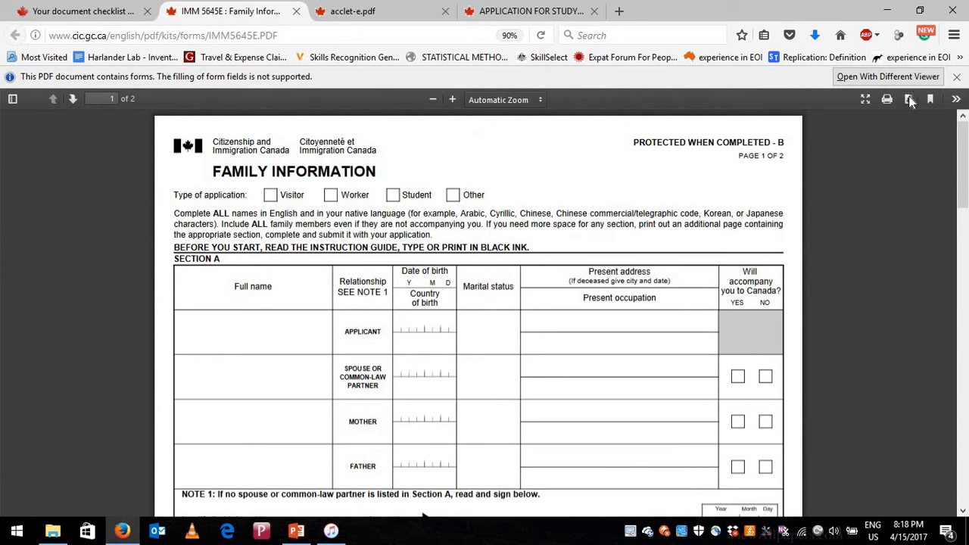
- Download the IMM5645E PDF and open it with Adobe Acrobat Reader DC
click(910, 102)
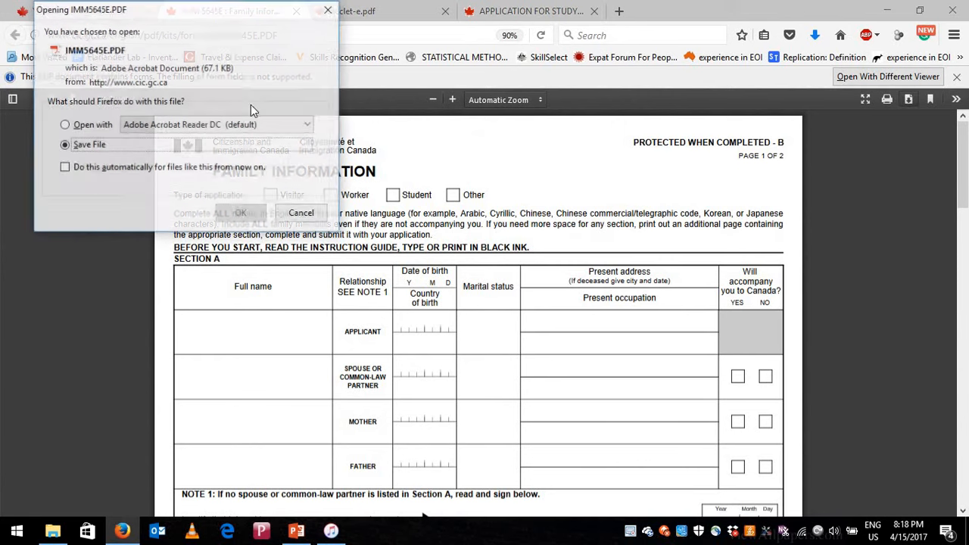
click(88, 127)
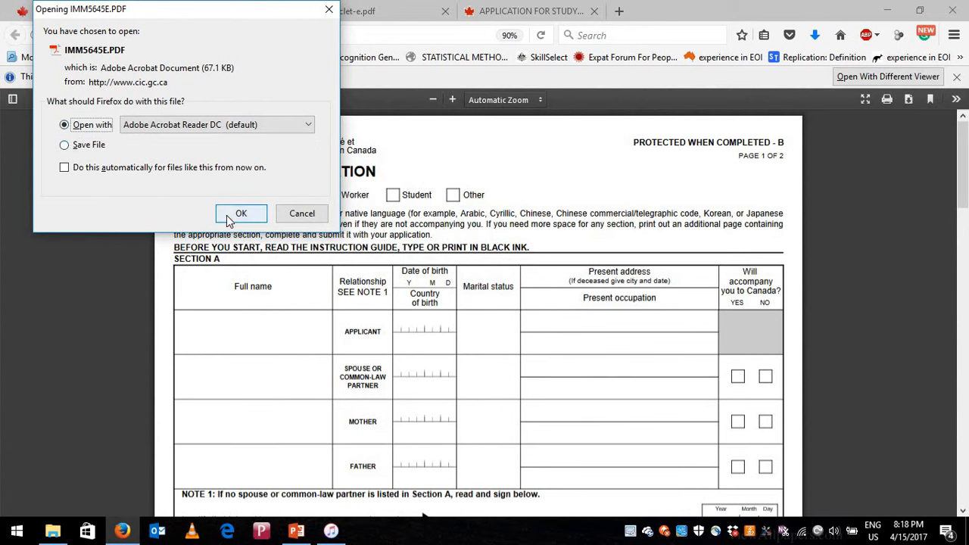
click(236, 215)
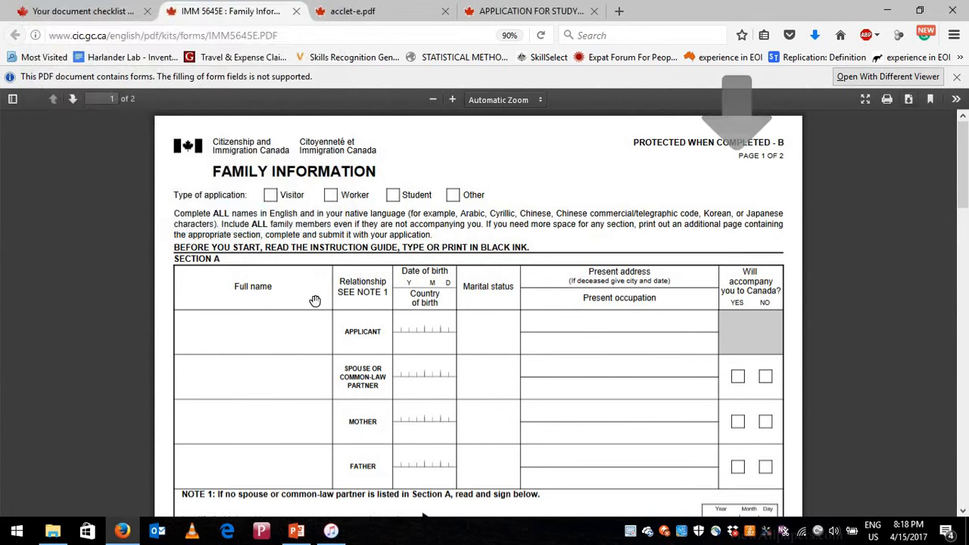
- Mark the application type as Student, enter placeholder applicant and spouse names, and mark the spouse as not accompanying
scroll(425, 352, down, 4)
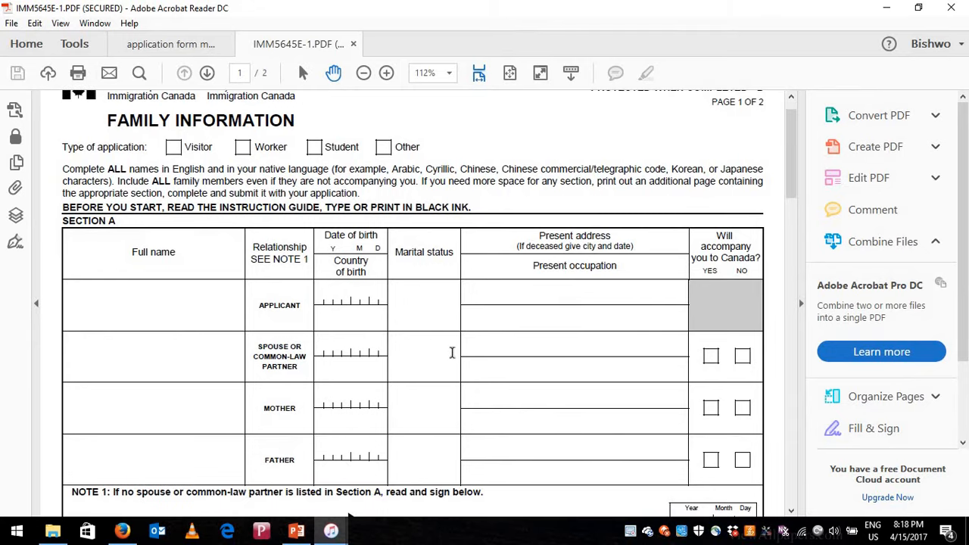
scroll(447, 340, up, 4)
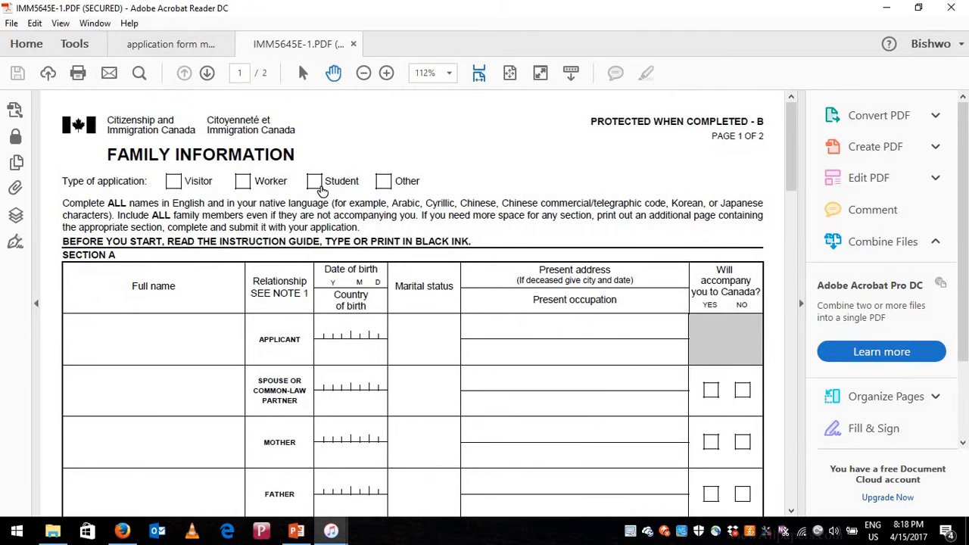
click(319, 186)
click(140, 344)
text(asgfd)
scroll(145, 365, down, 1)
text(sgasdg)
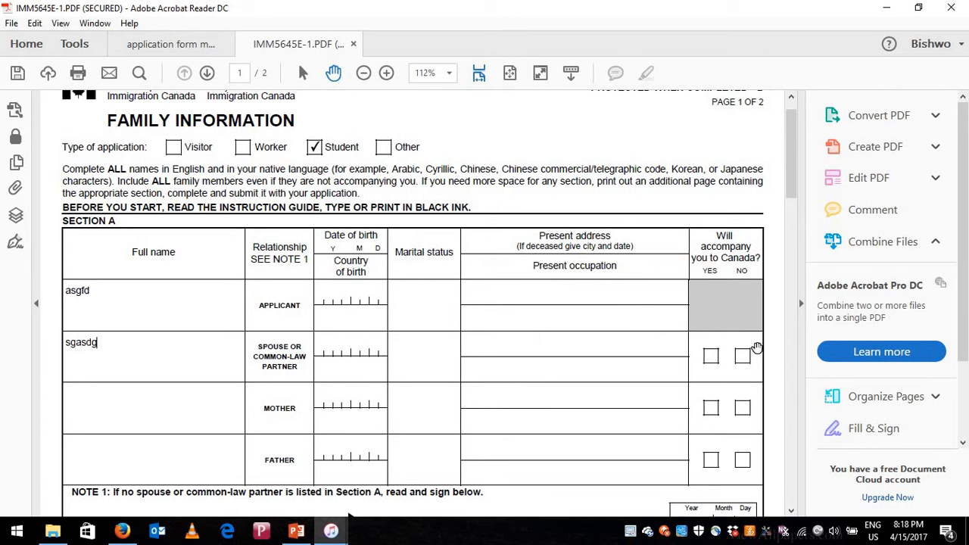
click(711, 359)
click(742, 357)
- Enter placeholder full names for the mother and father
scroll(171, 331, down, 2)
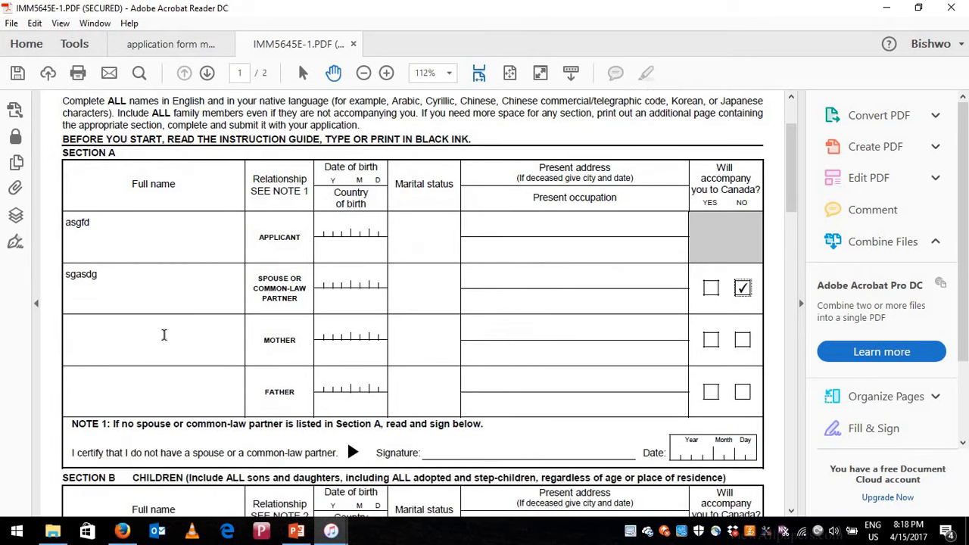
click(167, 335)
text(fsadf)
key(Tab)
text(fasgd)
- Enter placeholder full names for two children in Section B
scroll(128, 418, down, 1)
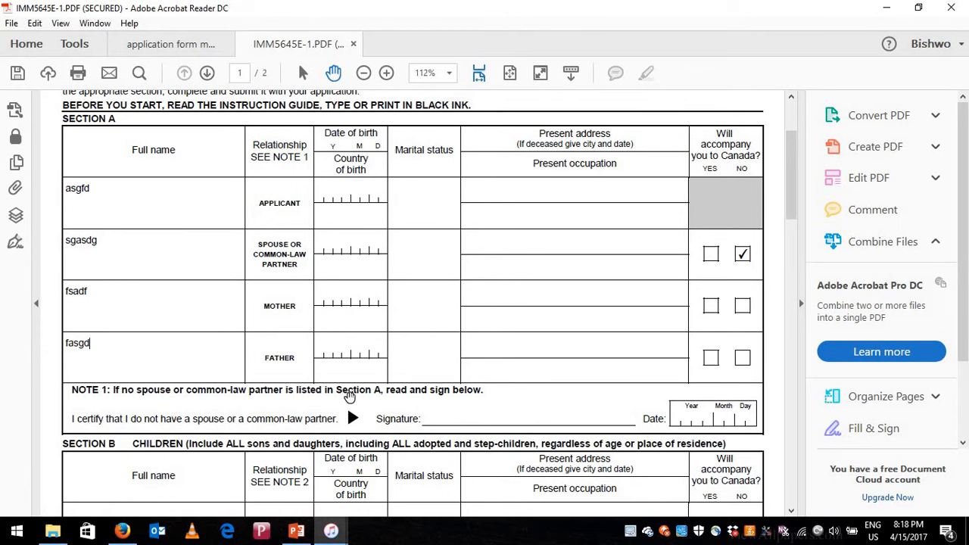
scroll(280, 403, down, 1)
scroll(182, 401, down, 3)
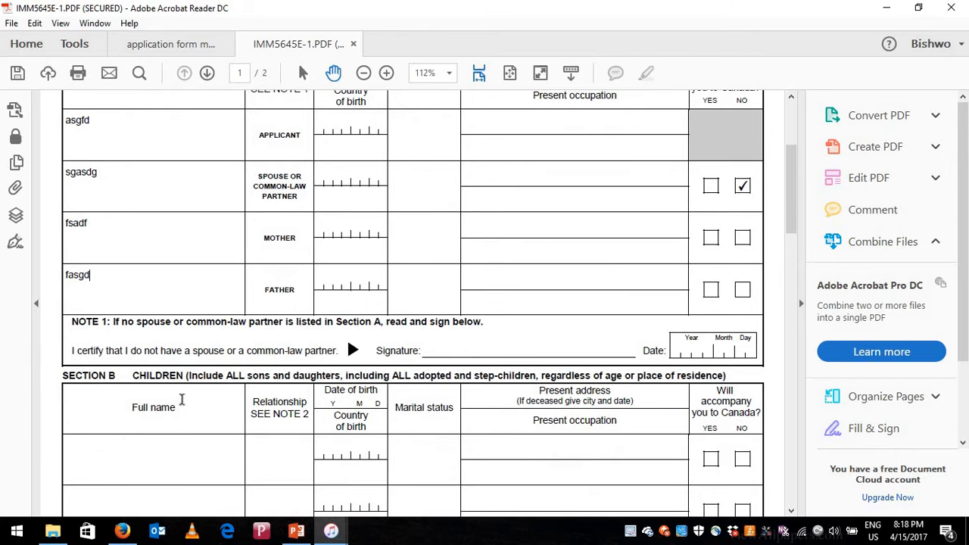
click(193, 404)
text(sfdsadg)
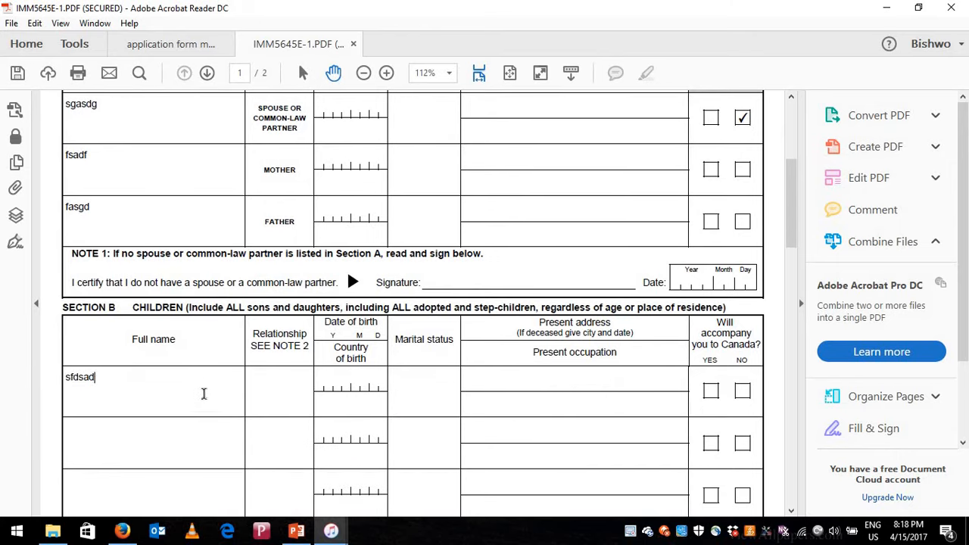
scroll(190, 340, down, 3)
text(dgsdggs)
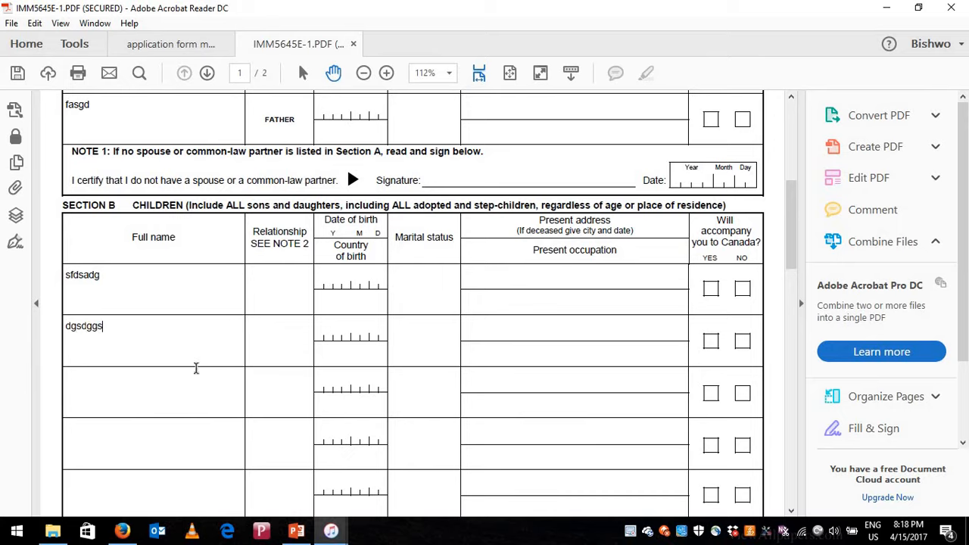
- Enter placeholder full names for two brothers or sisters in Section C
scroll(206, 374, down, 2)
scroll(212, 375, down, 2)
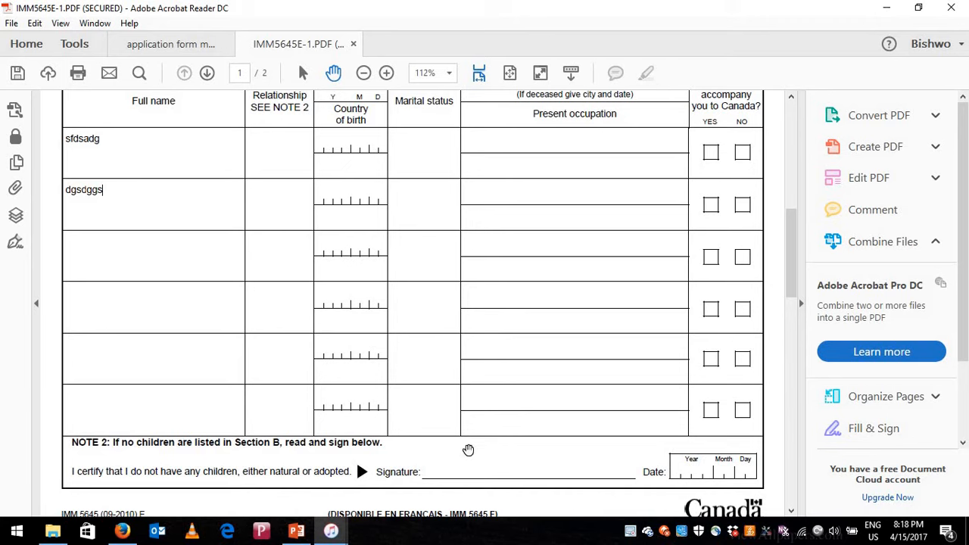
scroll(463, 451, down, 2)
scroll(456, 446, down, 5)
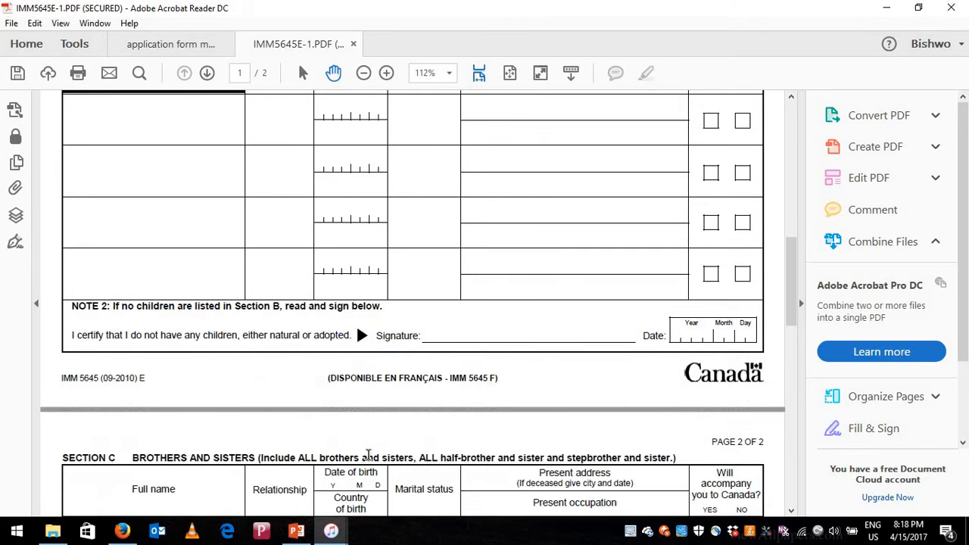
click(156, 435)
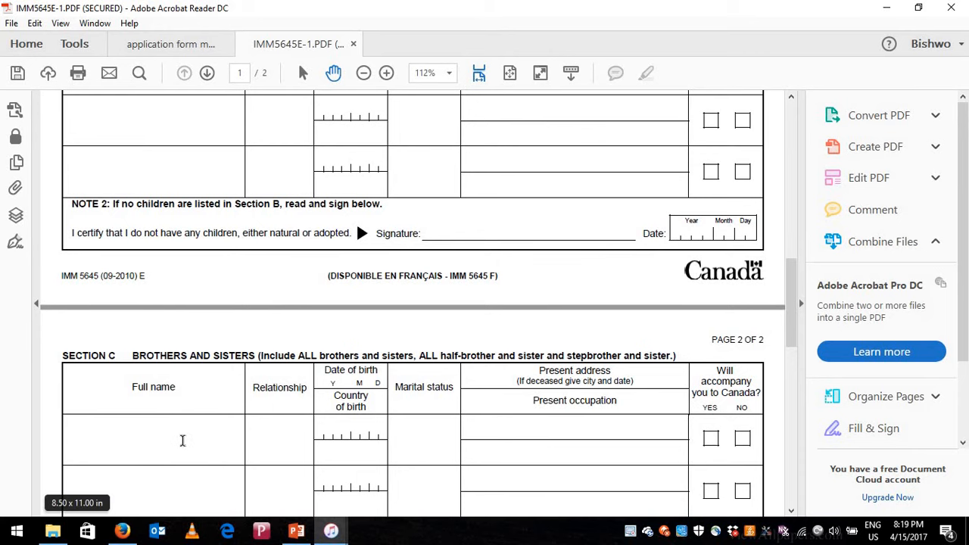
text(sdfdsa)
scroll(166, 431, down, 2)
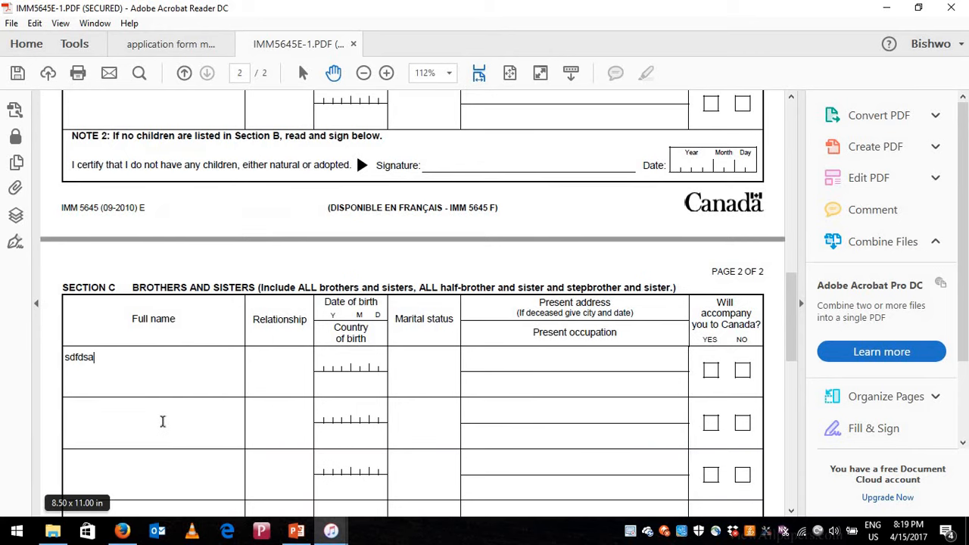
click(162, 419)
text(asds)
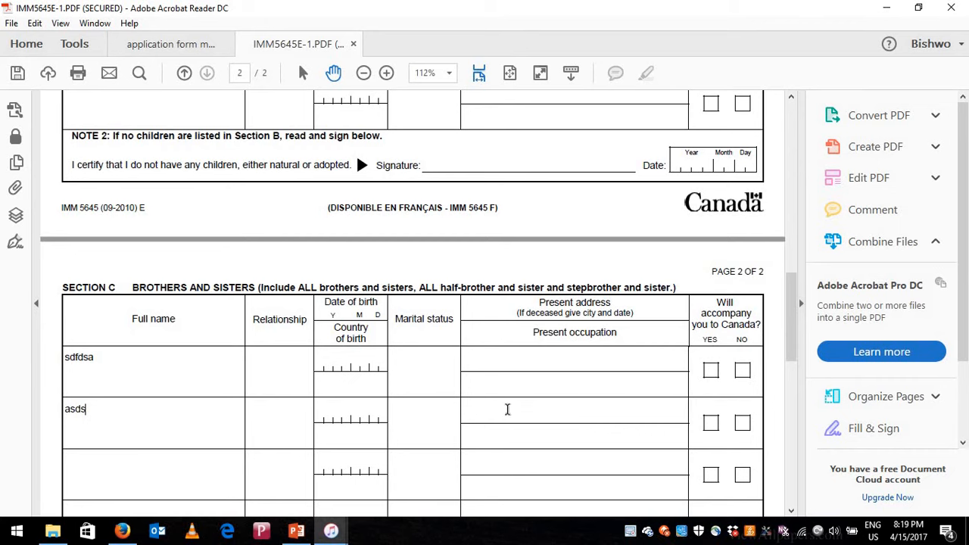
scroll(507, 407, down, 2)
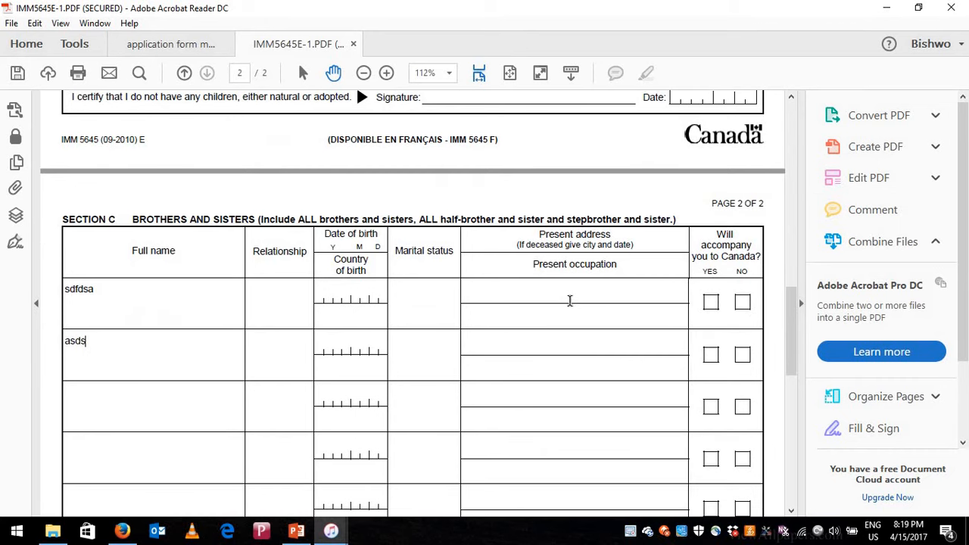
scroll(323, 379, down, 5)
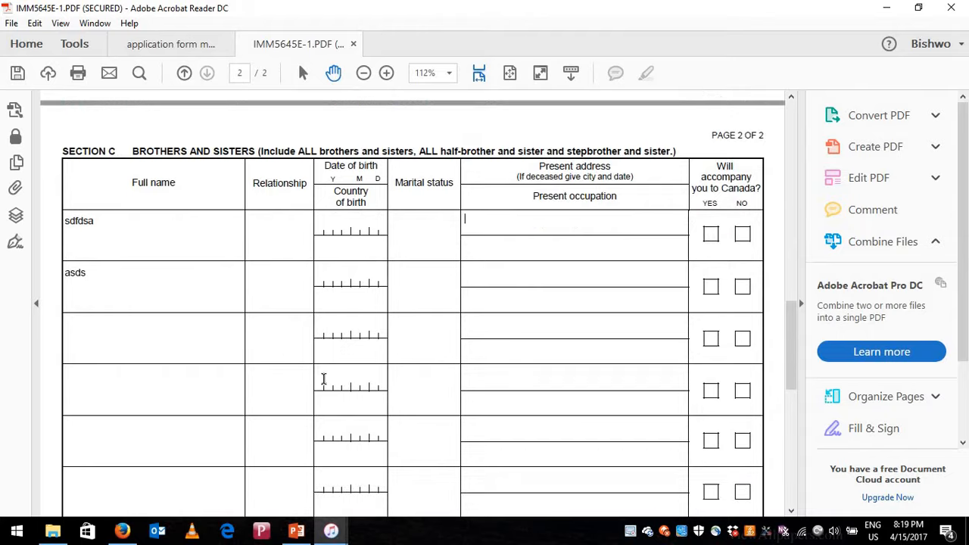
- Enter year 2017 and day 15 in the Section D date, then scroll back to page 1
scroll(323, 378, down, 6)
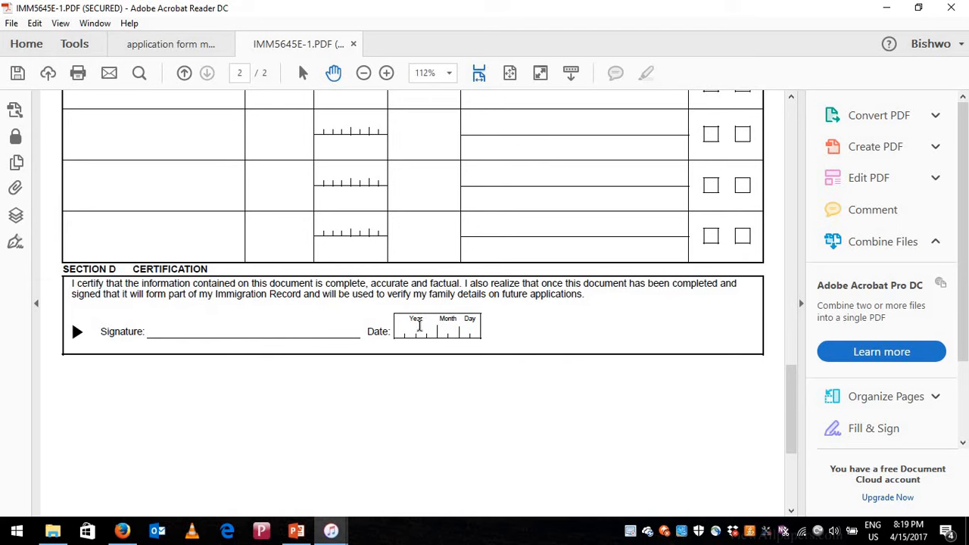
text(017)
key(BackSpace)
text(5)
scroll(369, 324, up, 20)
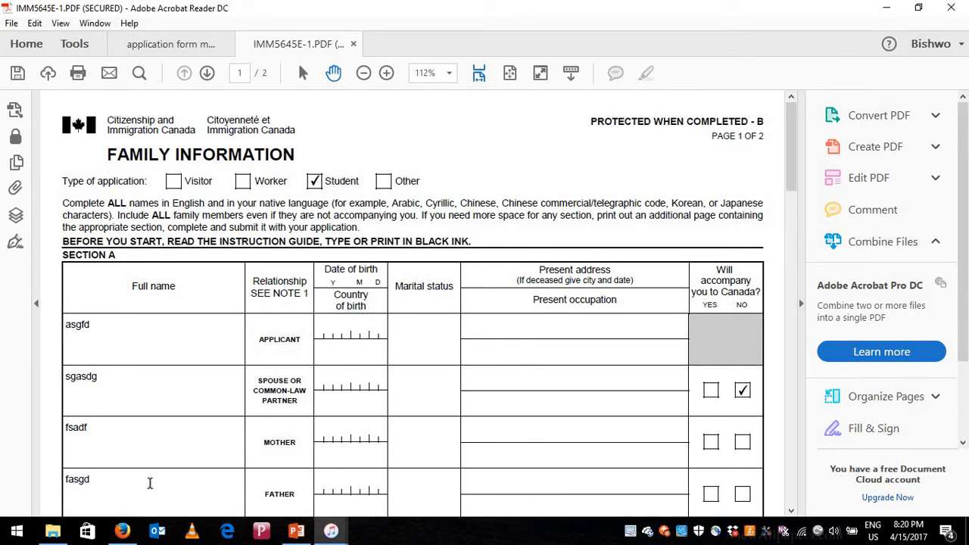
- Return to the 'Your document checklist' tab and scroll through Supporting and Optional Documents, highlighting the Digital photo requirement
mouse_move(123, 534)
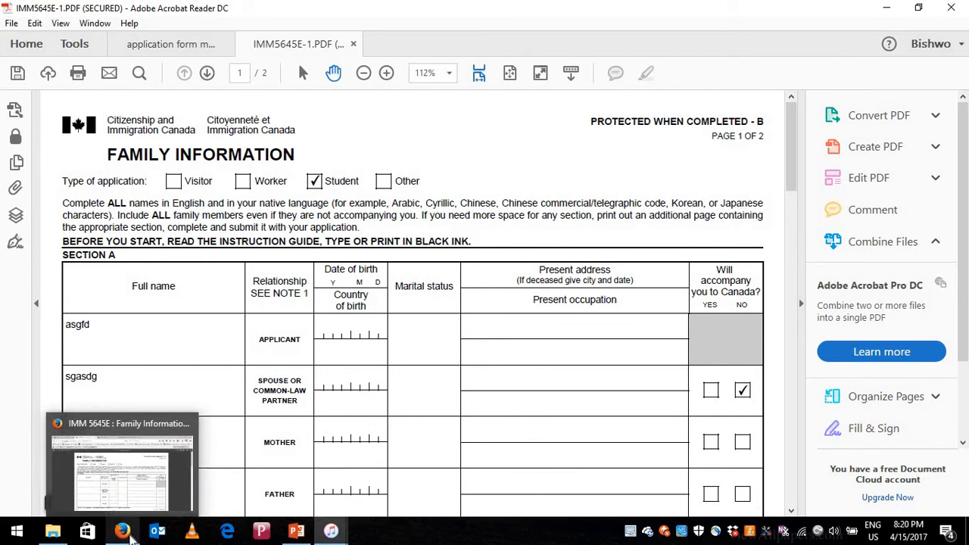
click(127, 499)
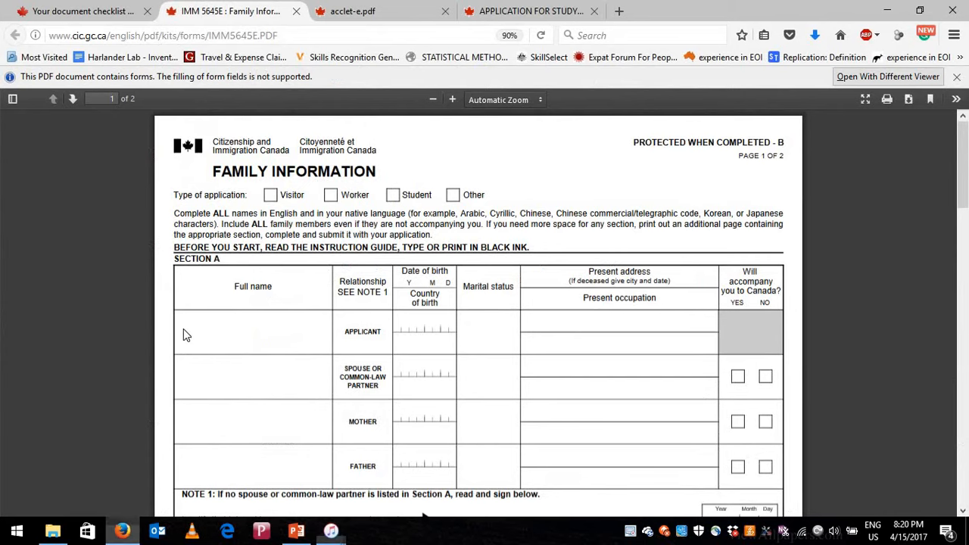
click(79, 12)
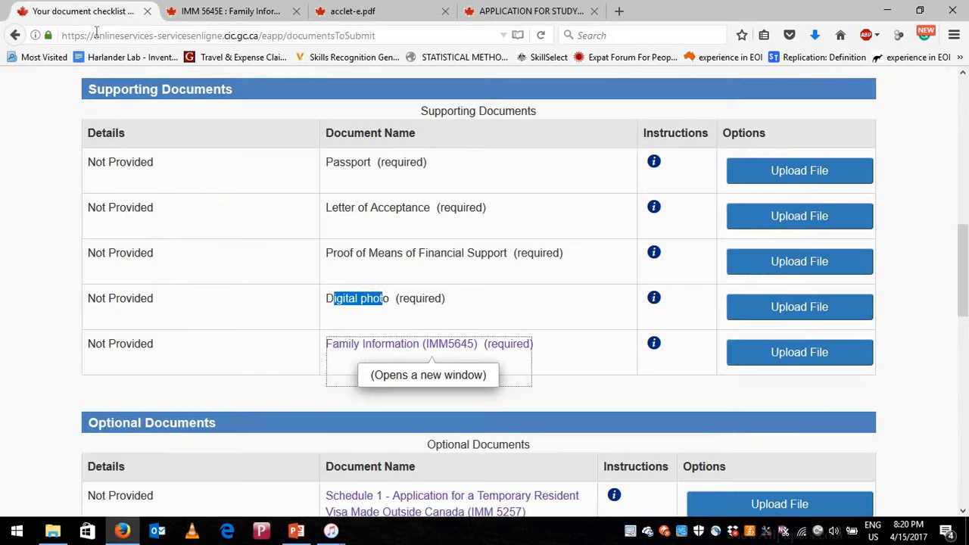
scroll(371, 178, up, 4)
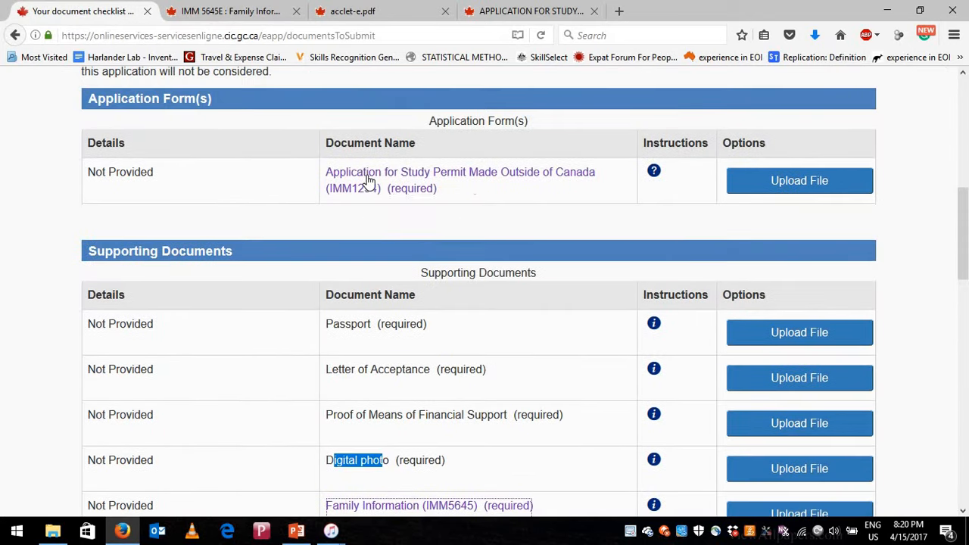
scroll(400, 303, down, 2)
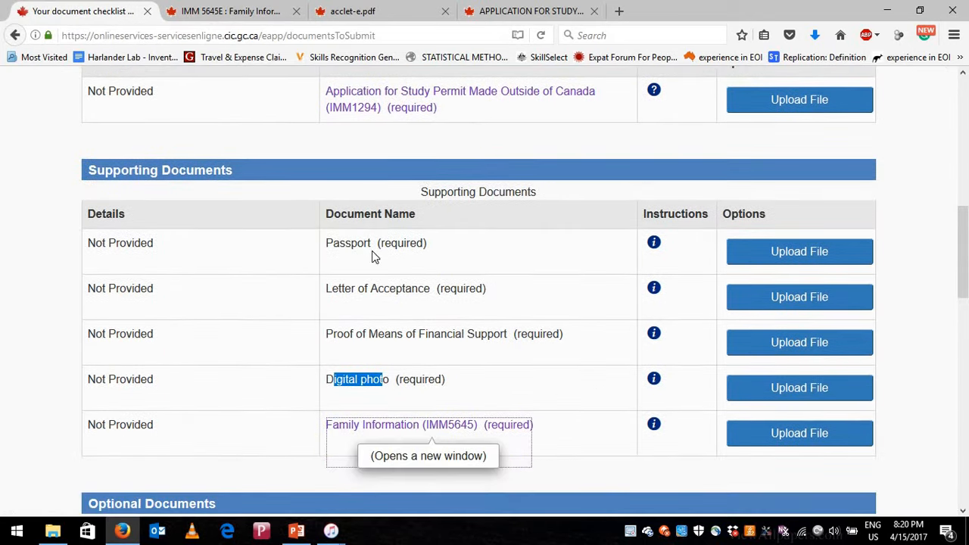
scroll(371, 294, down, 2)
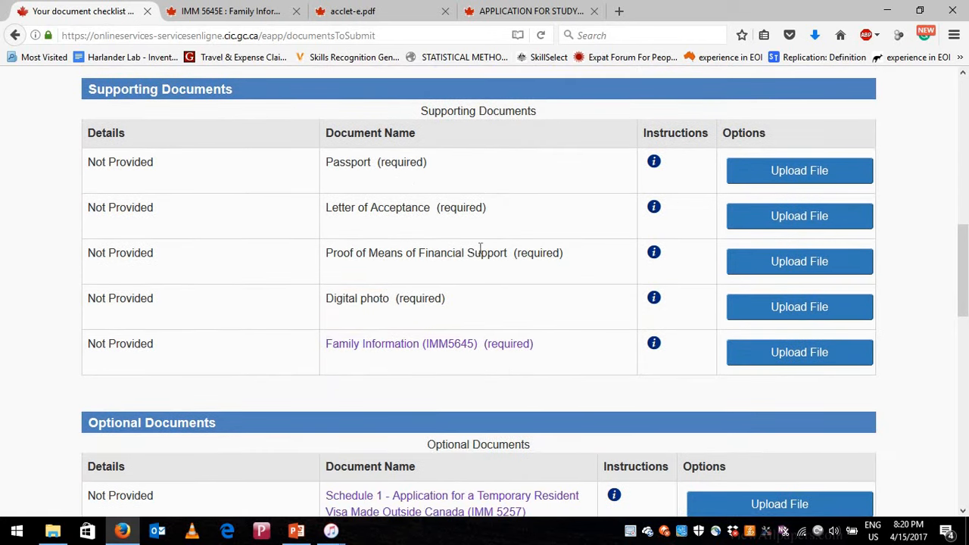
drag(356, 255, 482, 284)
scroll(346, 222, down, 2)
drag(346, 222, 383, 220)
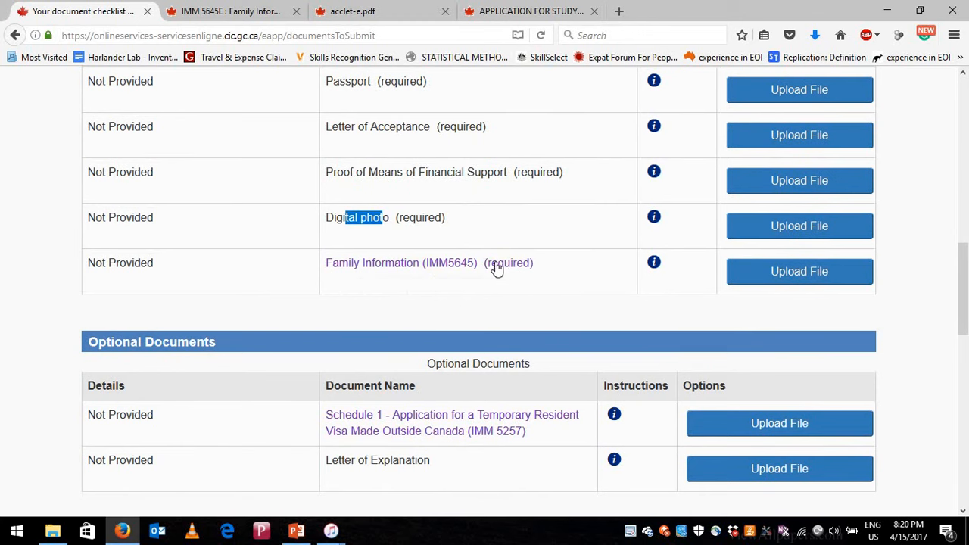
scroll(485, 273, down, 4)
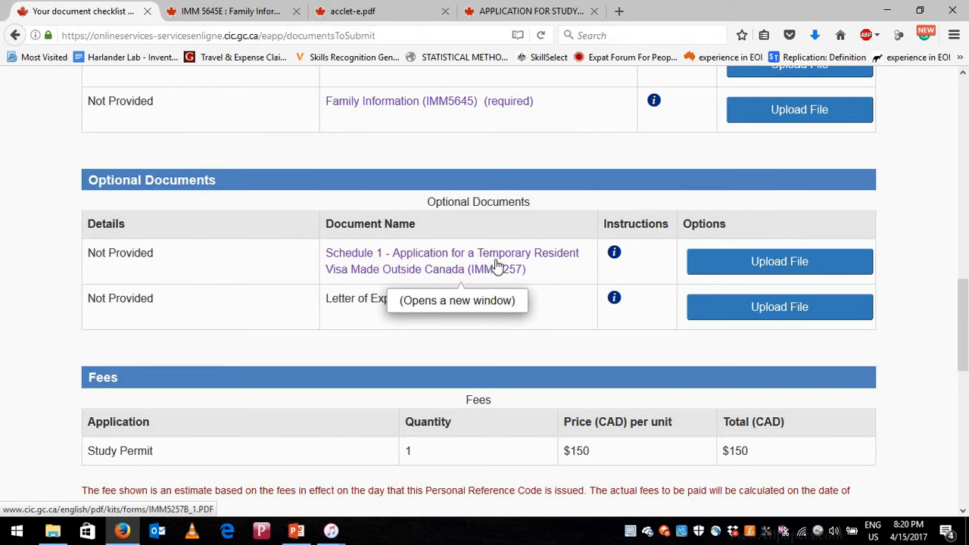
- Download the optional Schedule 1 (IMM 5257) PDF and open it with Adobe Acrobat Reader DC
click(430, 271)
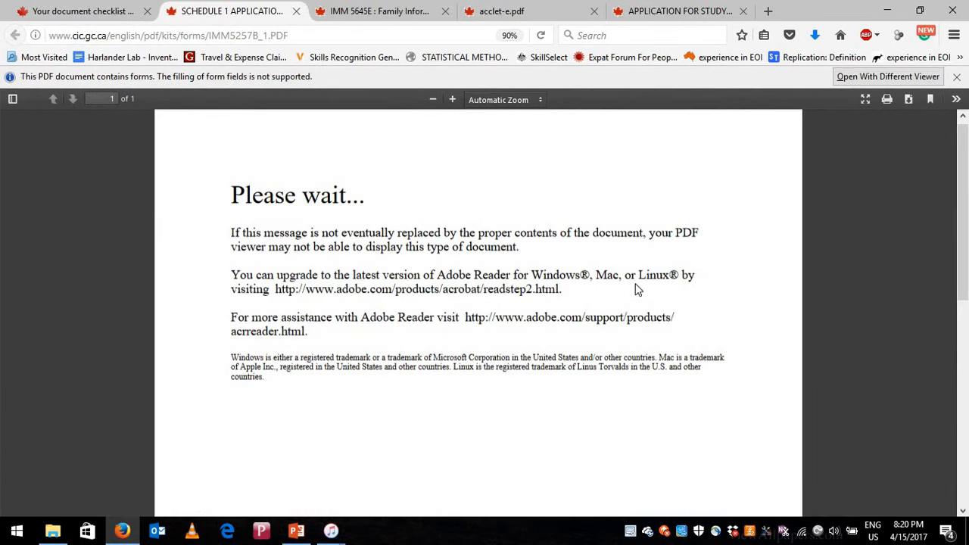
click(908, 102)
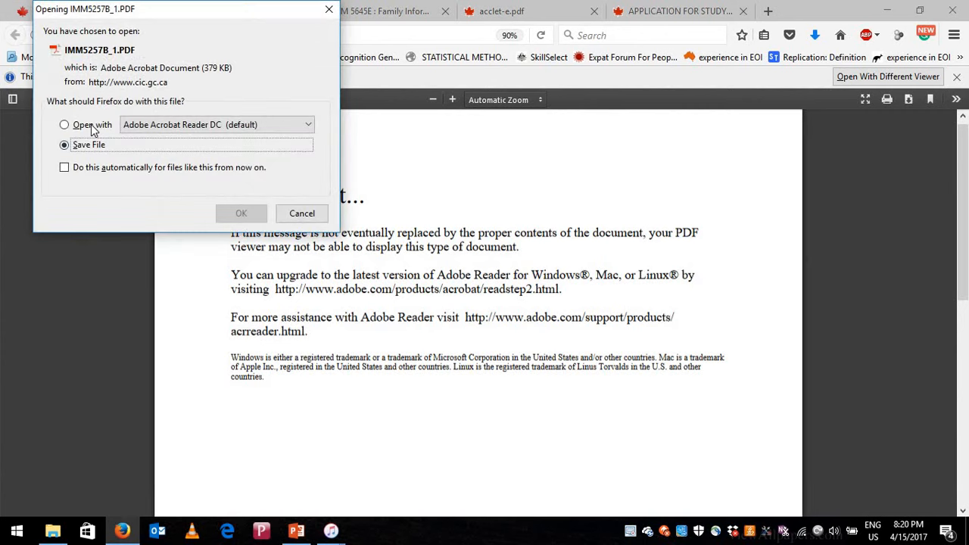
click(92, 127)
click(242, 217)
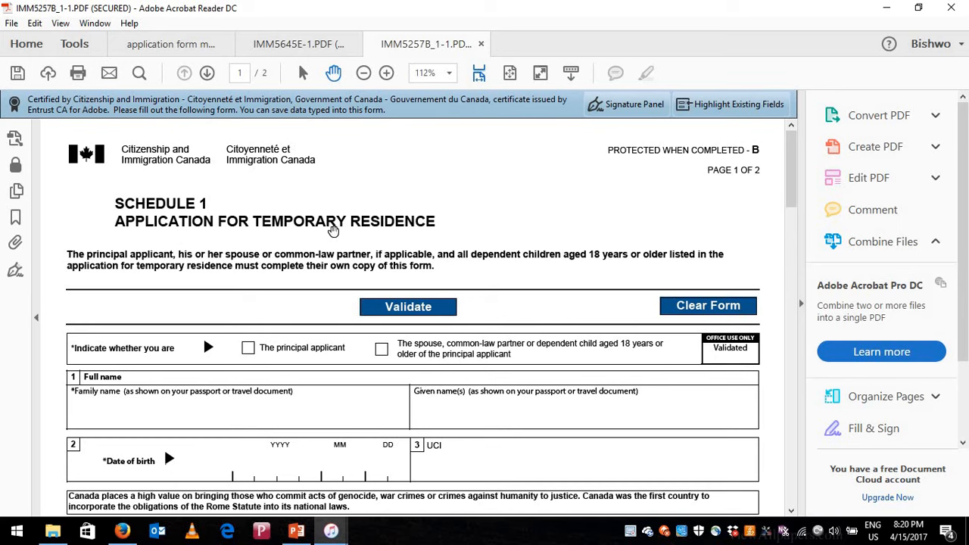
- Declare the applicant as principal applicant and enter placeholder family and given names
scroll(409, 227, down, 1)
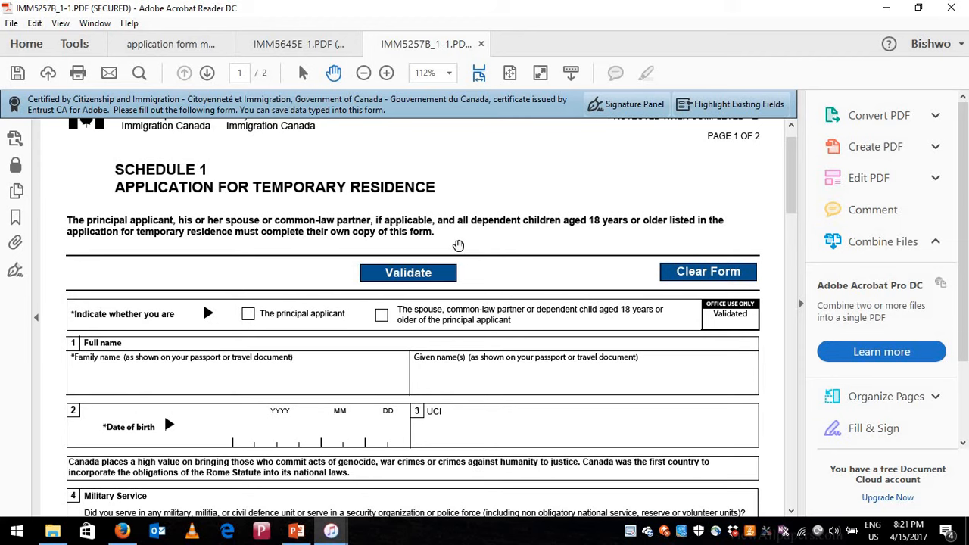
scroll(458, 246, down, 1)
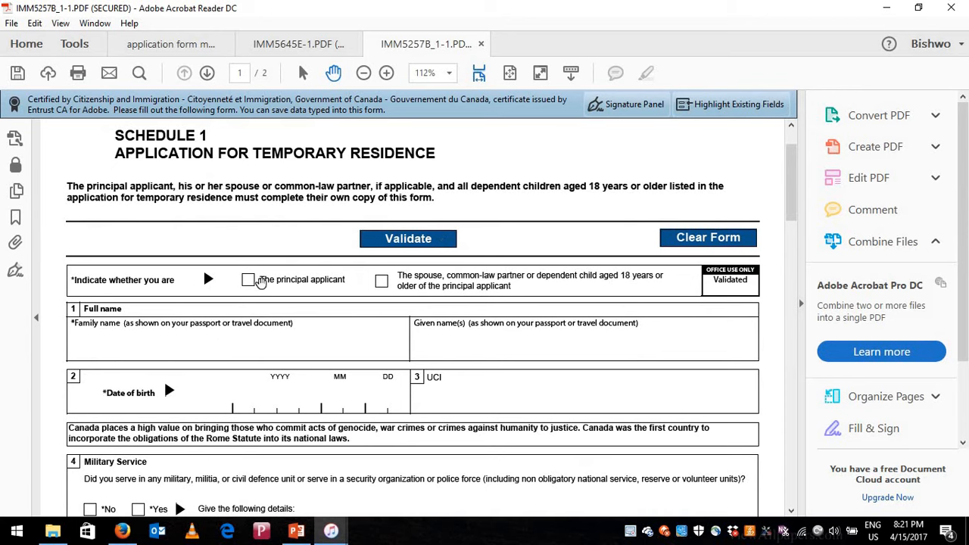
click(251, 280)
scroll(231, 322, down, 1)
click(195, 314)
text(sadfas)
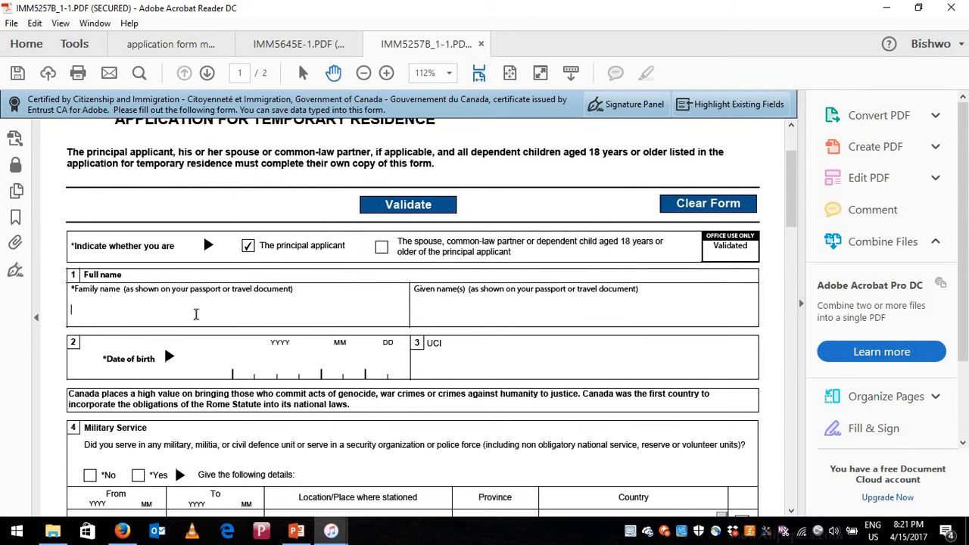
click(472, 310)
text(asd)
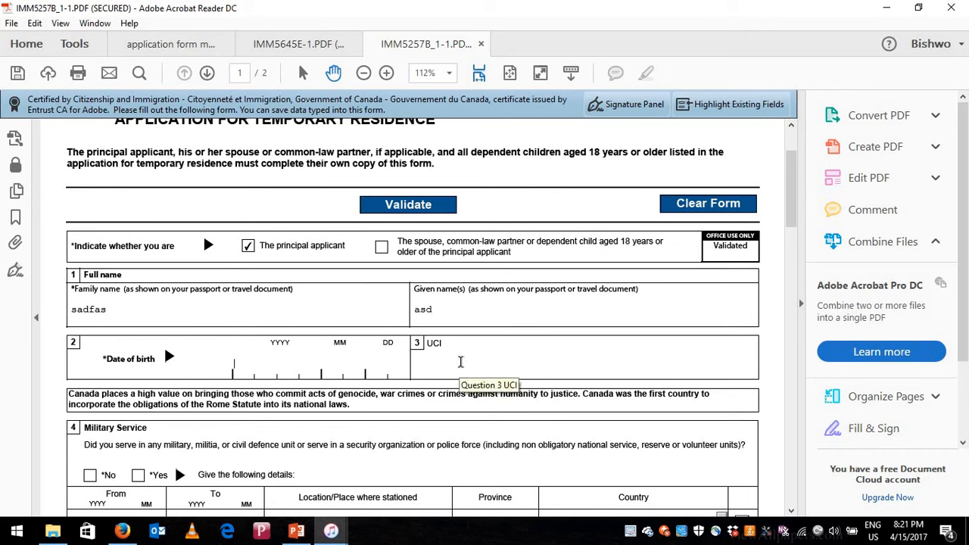
- Answer No to the military service, ill-treatment and organization membership questions
scroll(227, 390, down, 2)
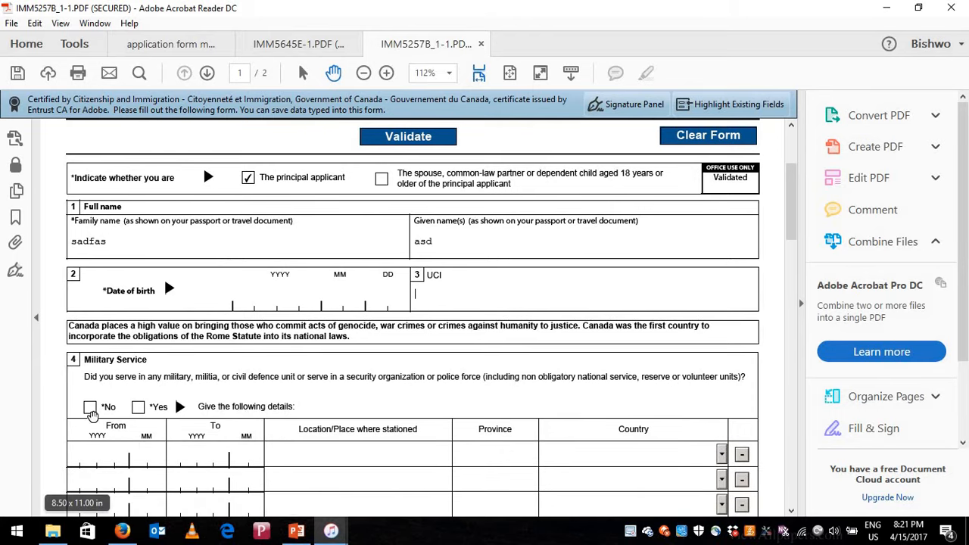
scroll(212, 373, down, 1)
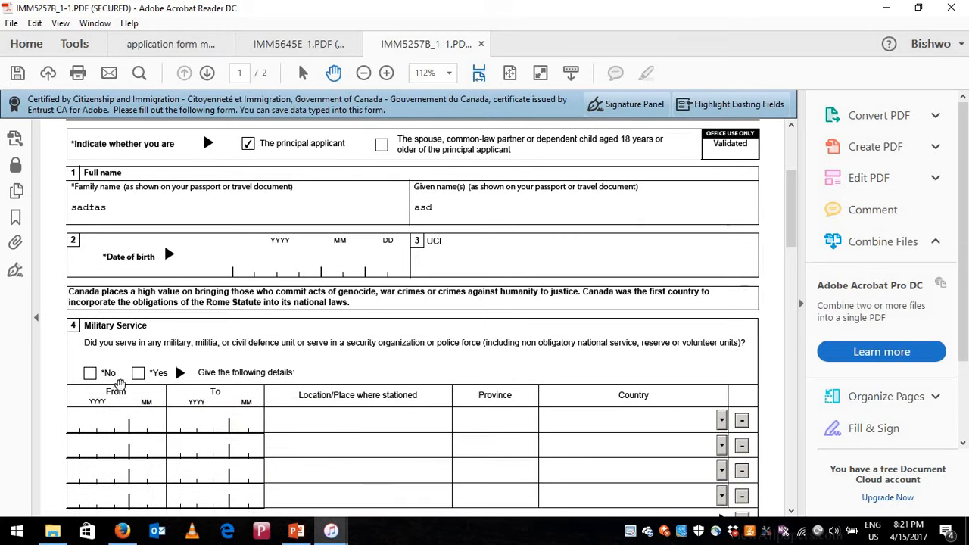
click(89, 373)
scroll(173, 376, down, 1)
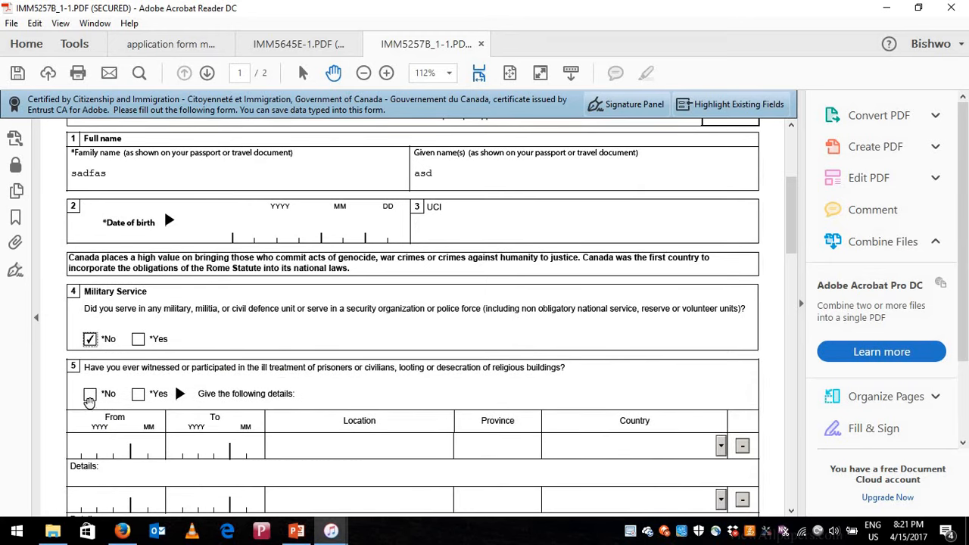
click(90, 394)
scroll(130, 371, down, 2)
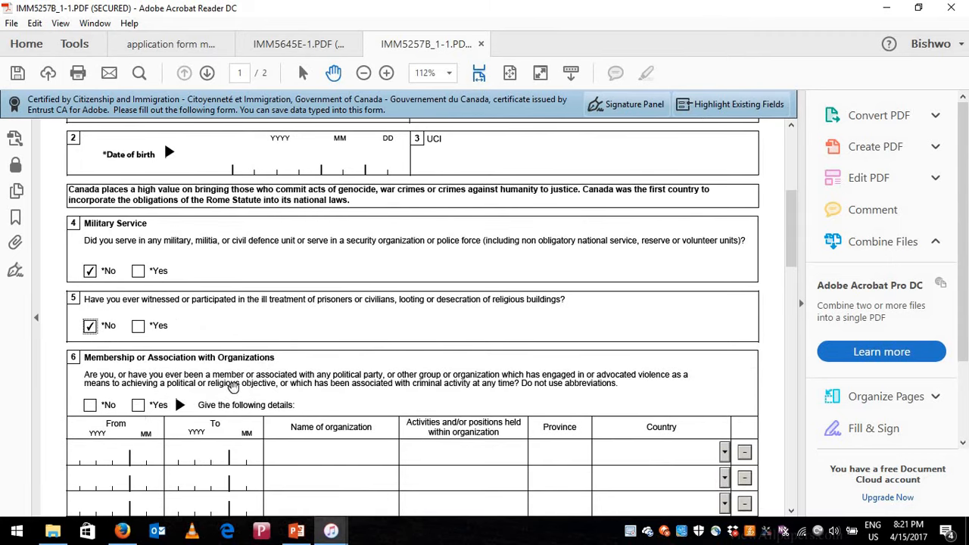
click(89, 406)
- Answer No to question 7 (Government Positions) and question 8 (Previous Travel)
scroll(128, 401, down, 1)
scroll(170, 395, down, 1)
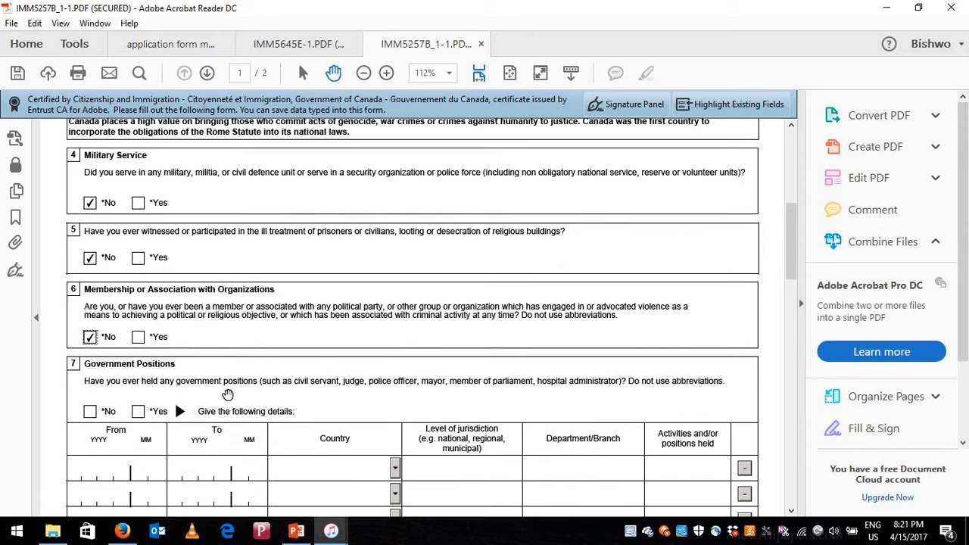
scroll(167, 386, down, 1)
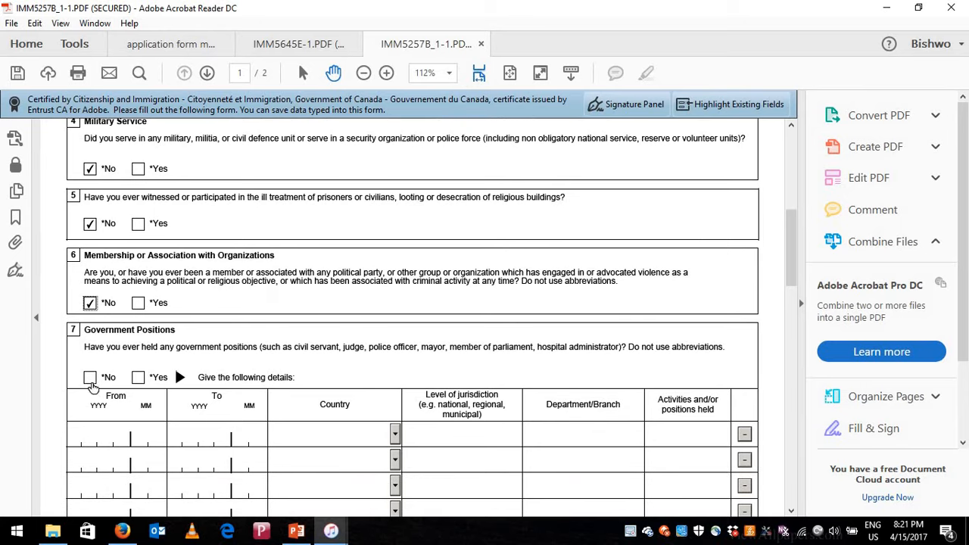
click(90, 378)
scroll(112, 380, down, 2)
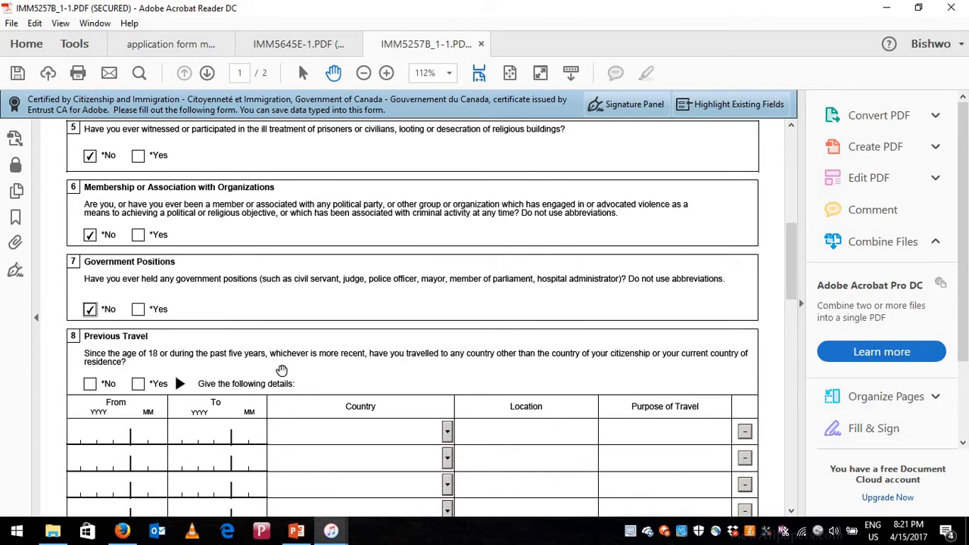
scroll(177, 348, down, 1)
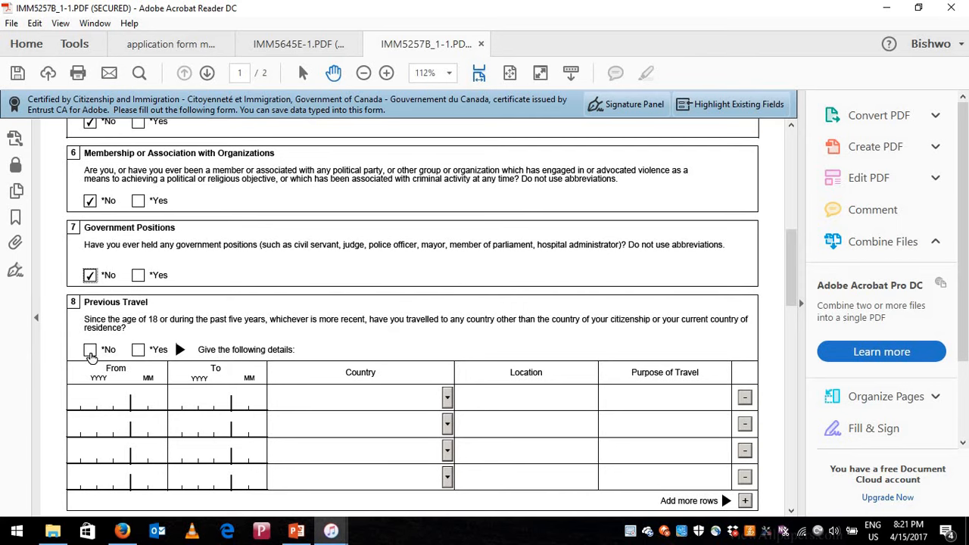
click(90, 350)
scroll(533, 316, down, 2)
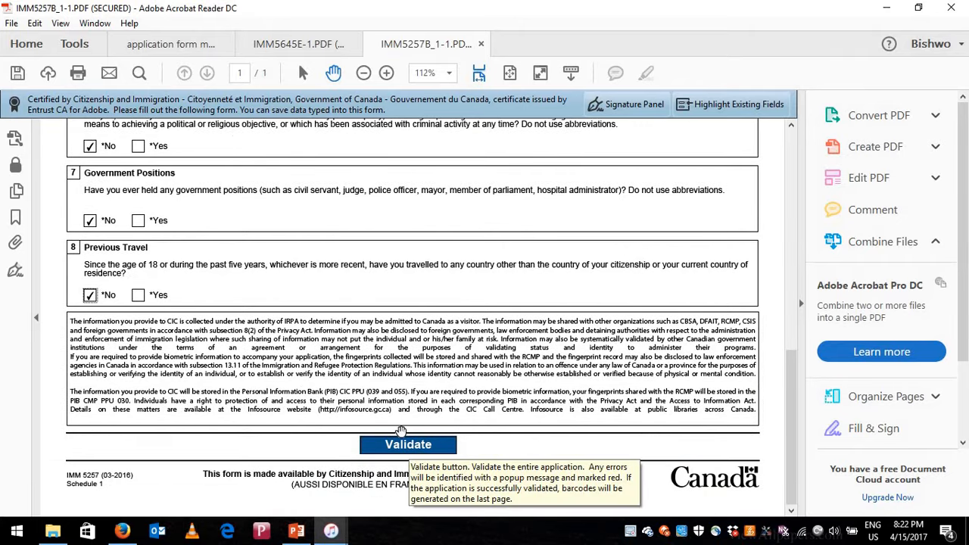
- Validate the form, dismiss the missing date-of-birth error, and save it as IMM5257B_1-1 in Canada study visa
click(406, 447)
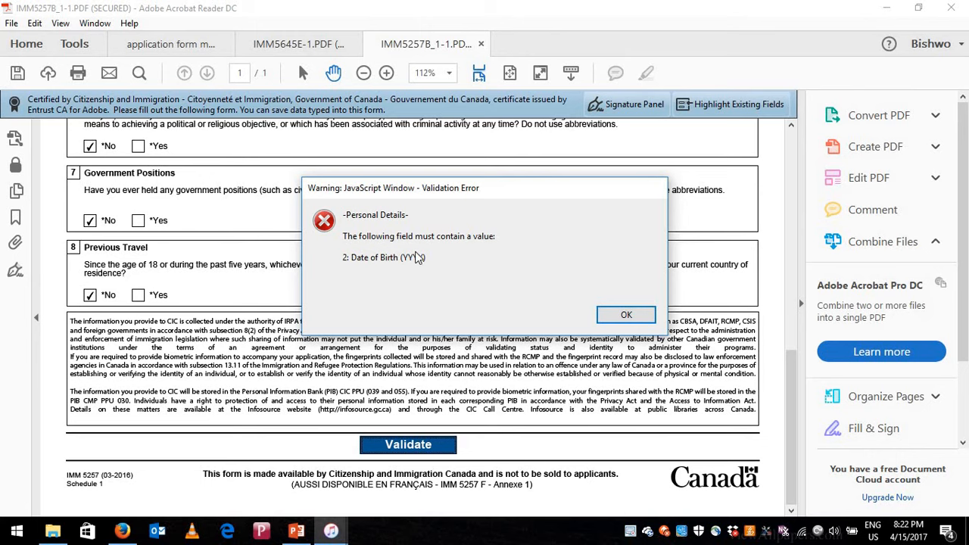
click(626, 316)
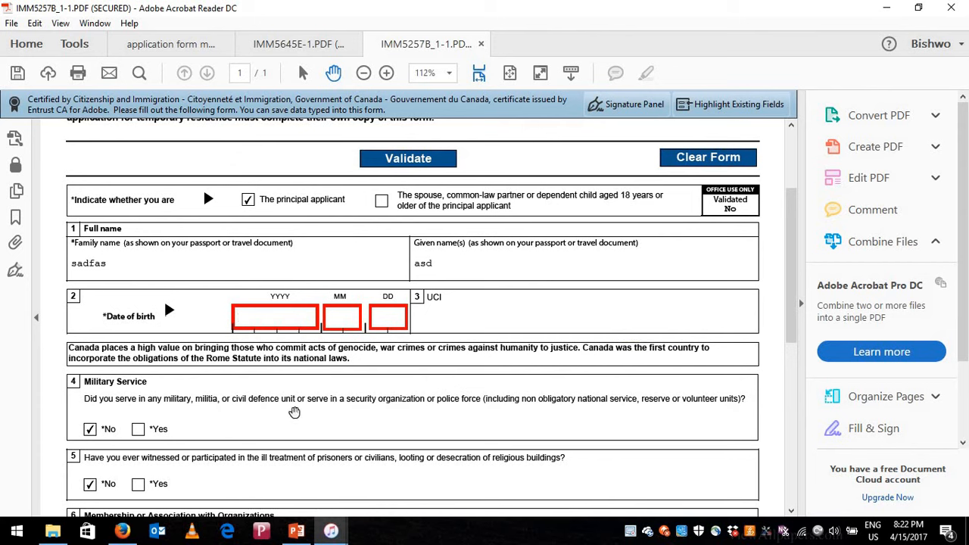
click(12, 23)
click(60, 113)
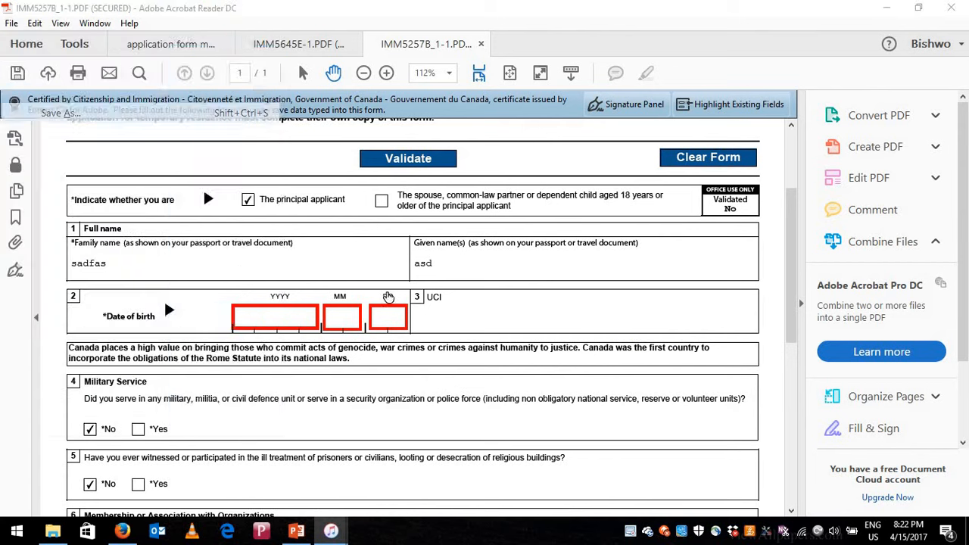
click(432, 188)
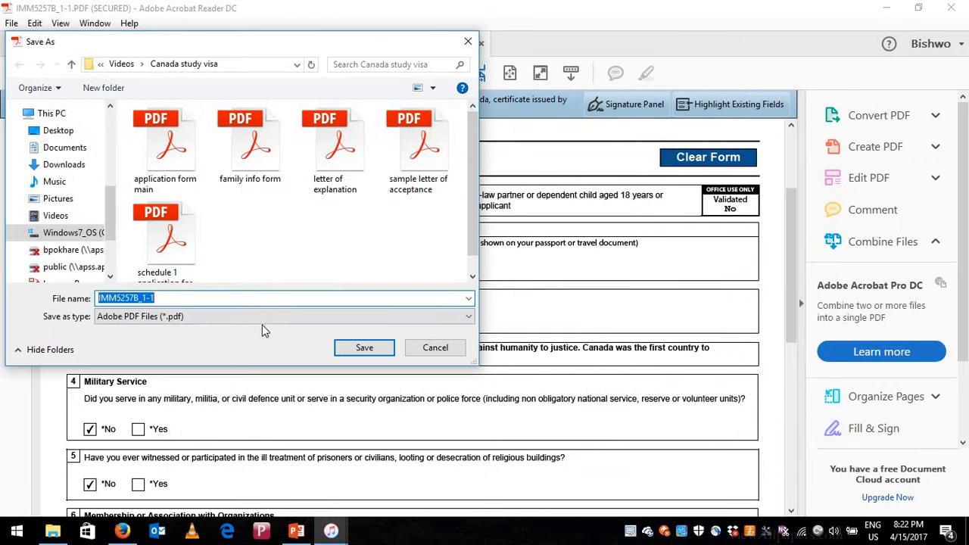
click(364, 347)
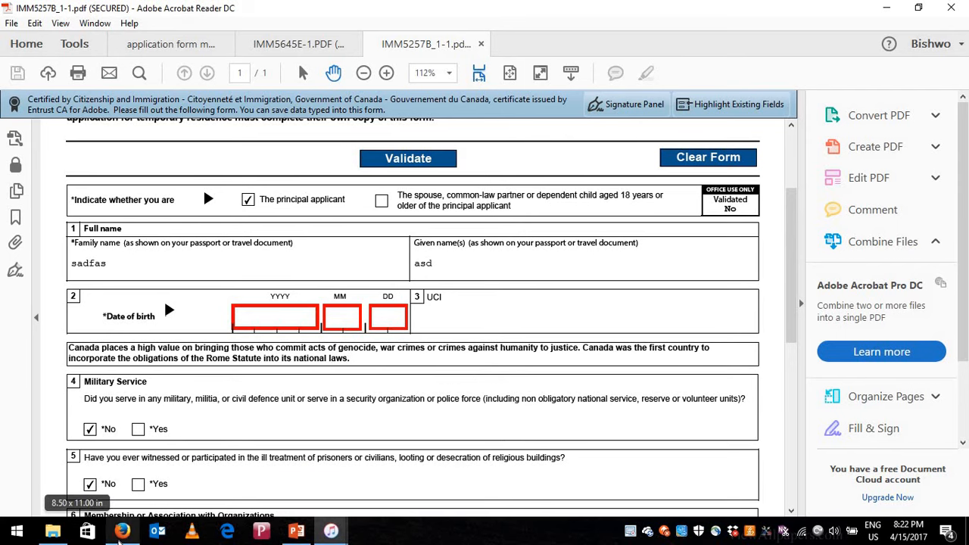
- Return to the document checklist and show the Letter of Explanation instructions via its info icon
mouse_move(121, 532)
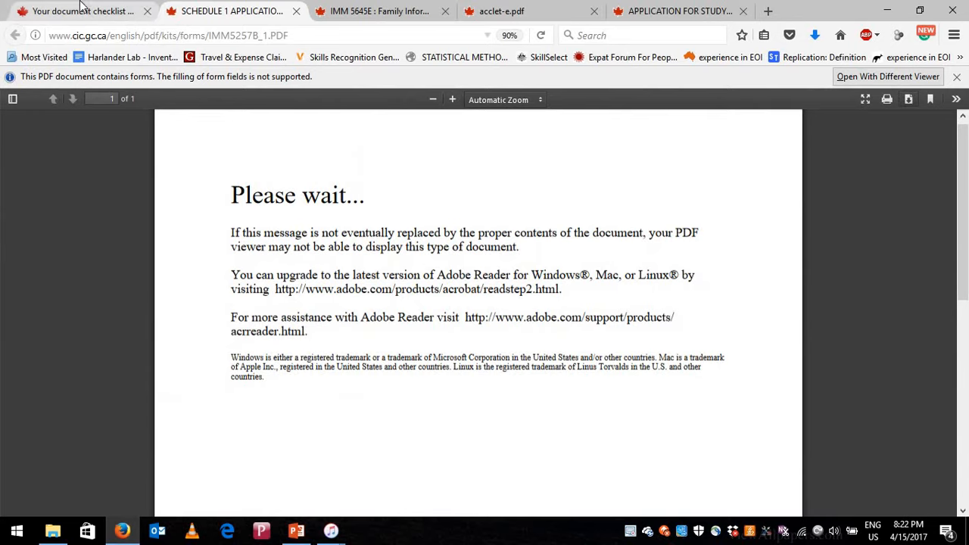
click(82, 9)
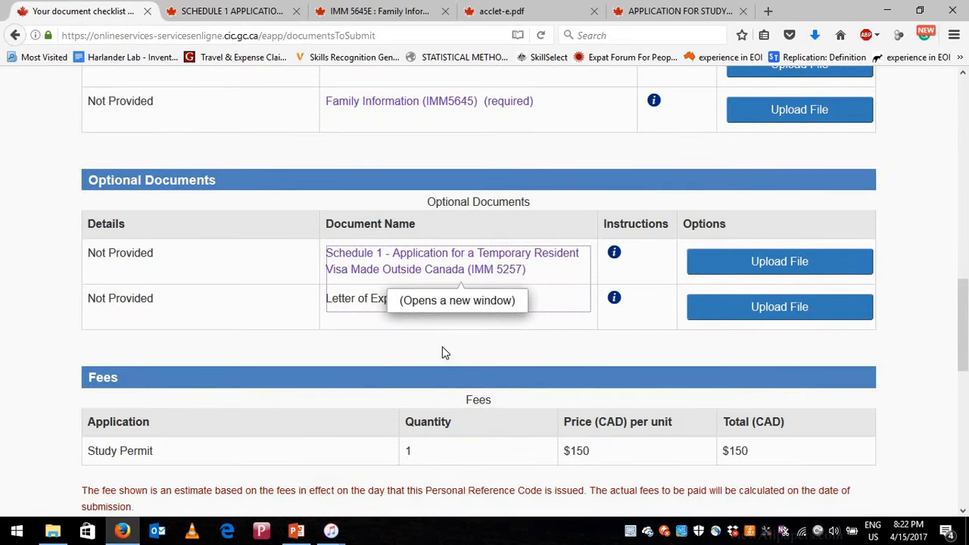
click(445, 353)
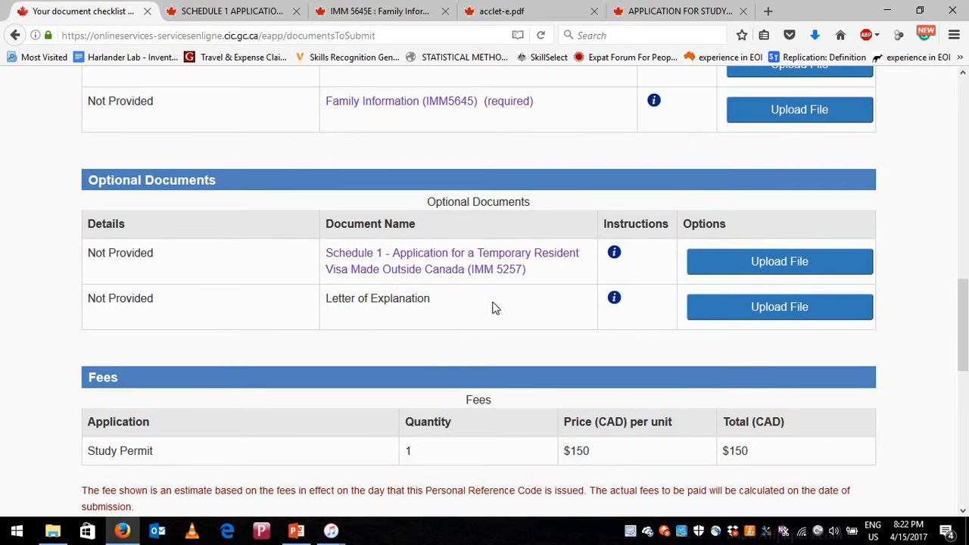
click(614, 303)
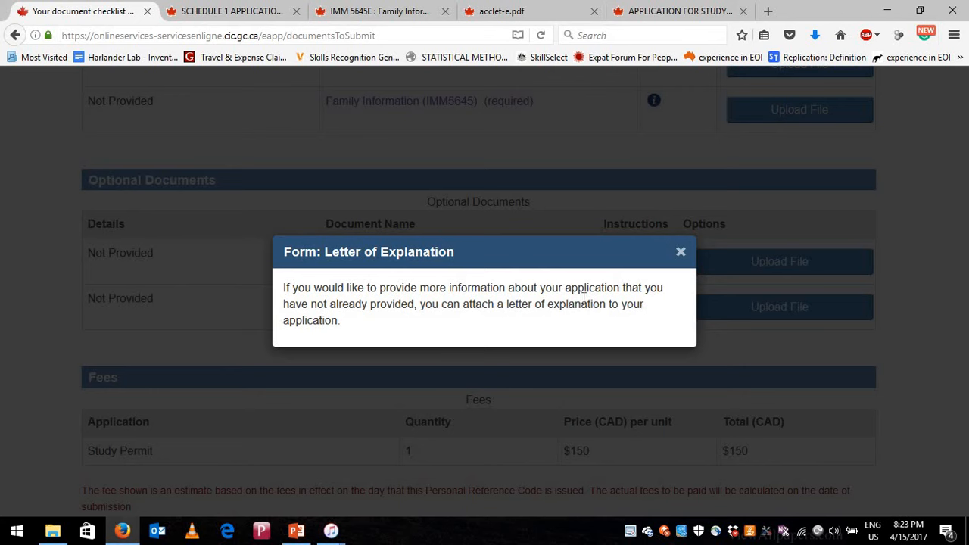
- Close the instructions overlay and highlight the Proof of Means of Financial Support and Letter of Explanation entries
click(667, 251)
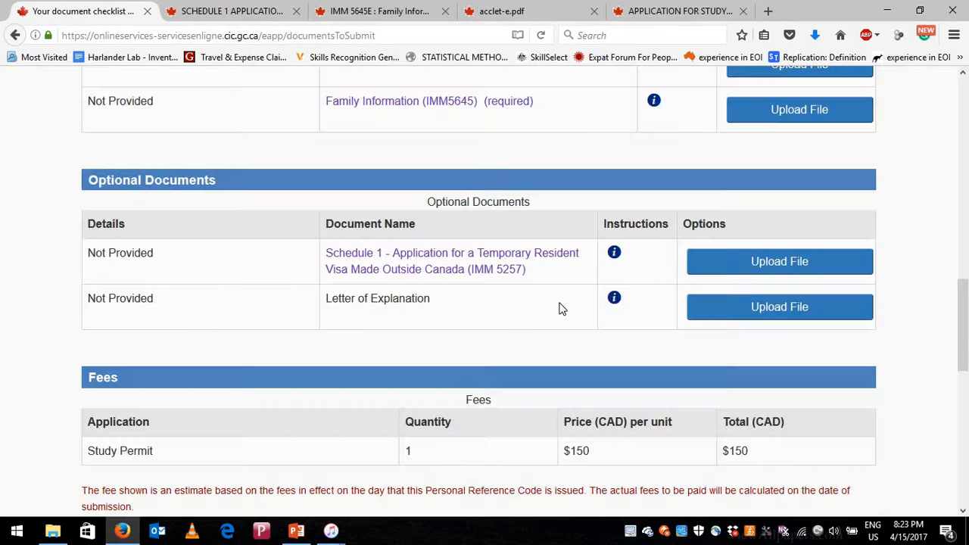
scroll(509, 299, down, 2)
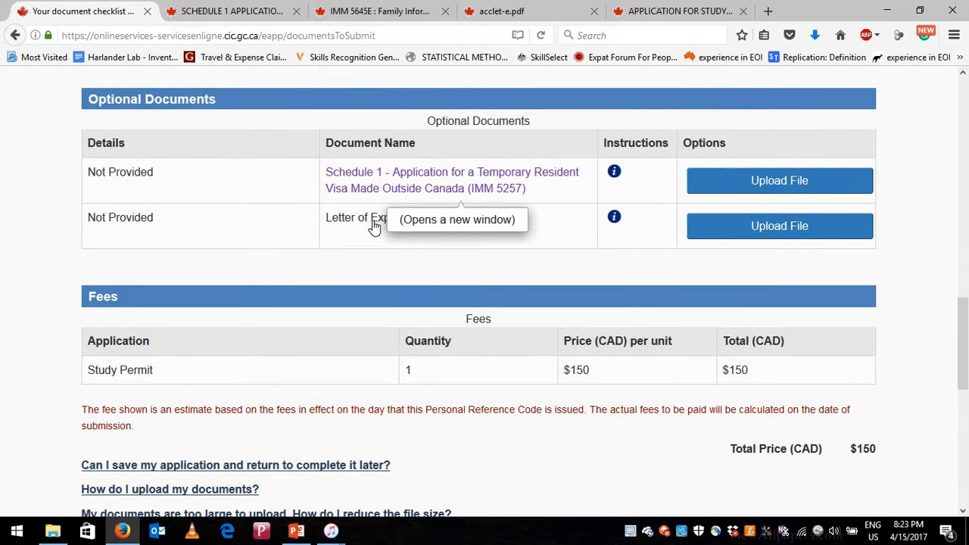
scroll(381, 250, up, 7)
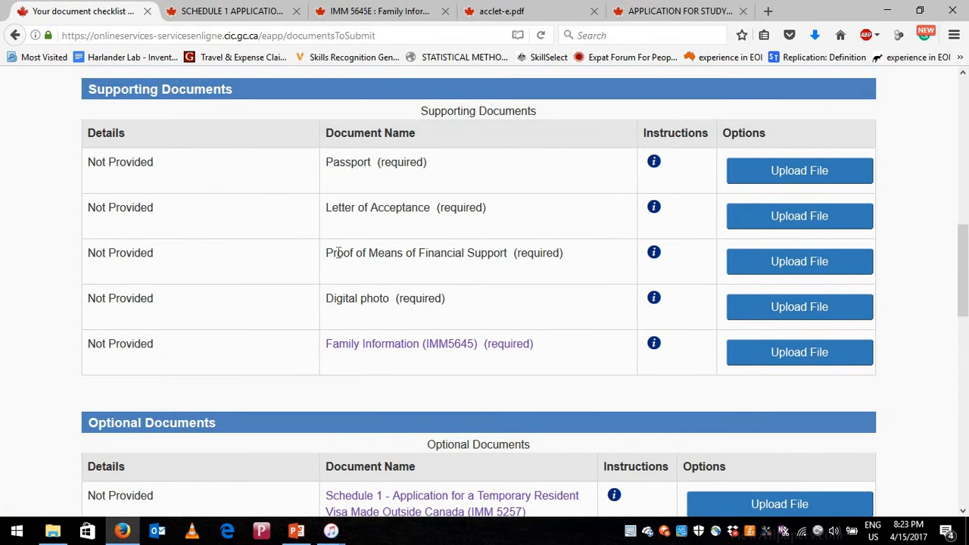
drag(325, 252, 509, 258)
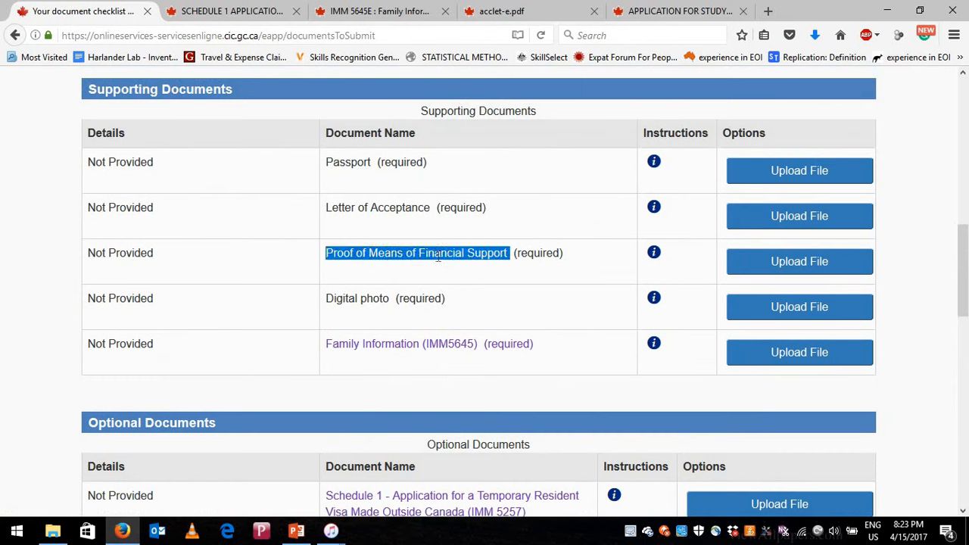
scroll(358, 338, down, 5)
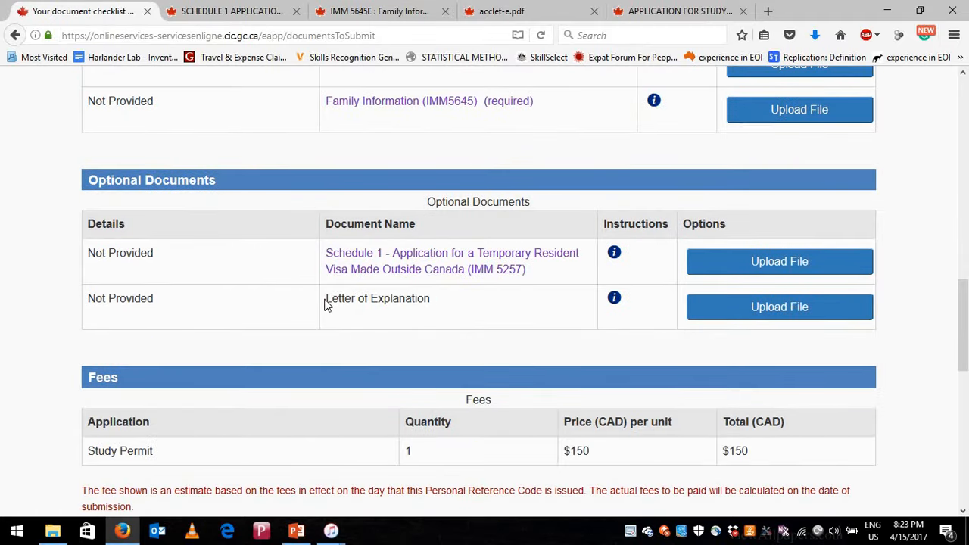
drag(325, 300, 457, 315)
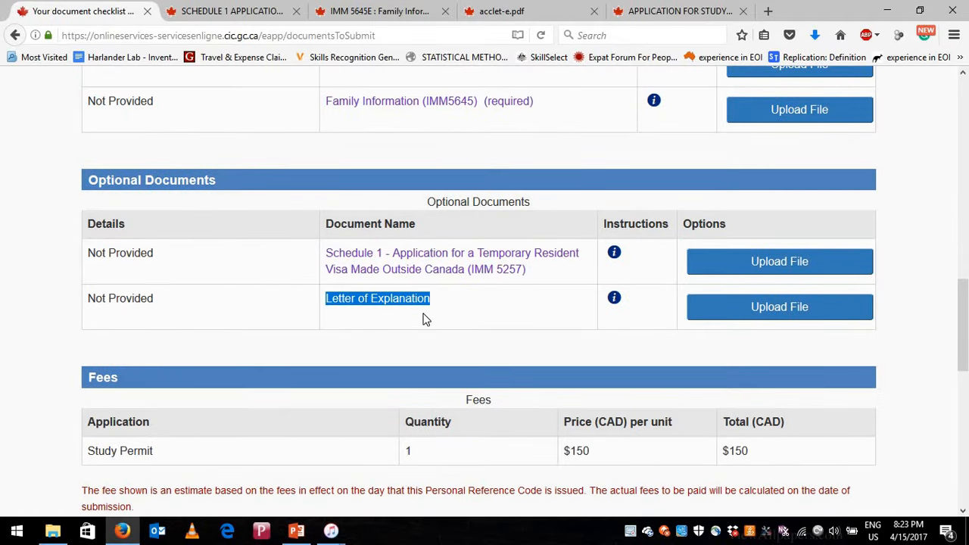
- Open the 'Proof of means of financial support' Word file from the Canada study visa folder
click(53, 531)
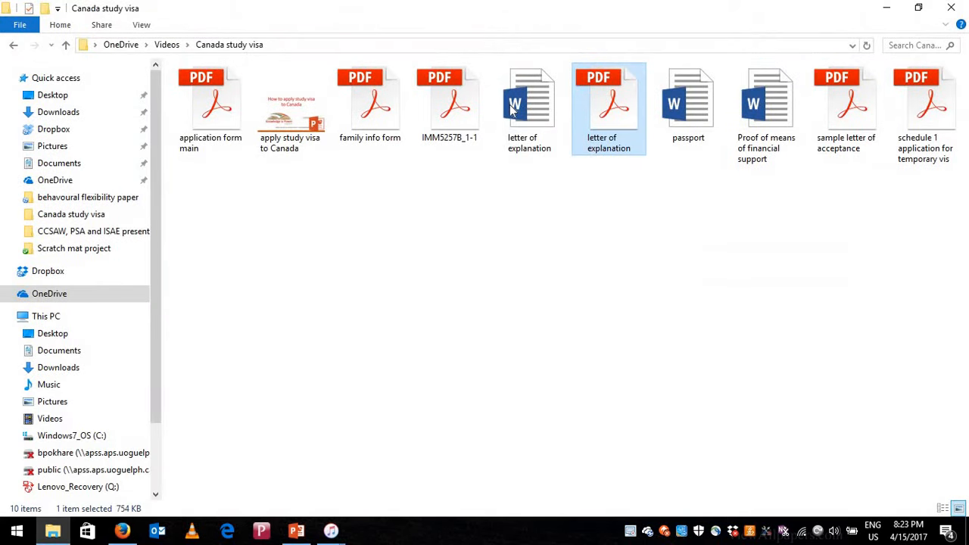
double_click(767, 112)
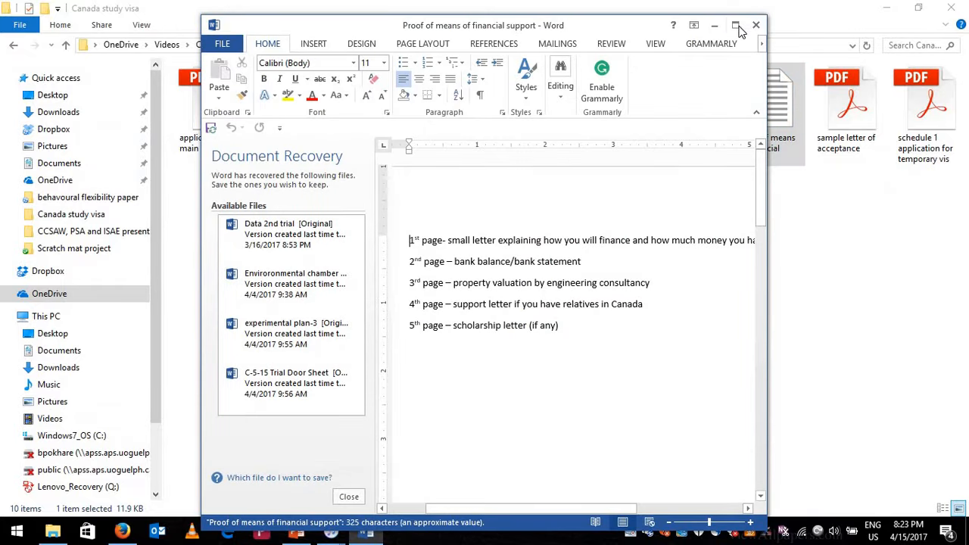
- Close Word's document recovery panel, keeping the recovered files for later
click(147, 483)
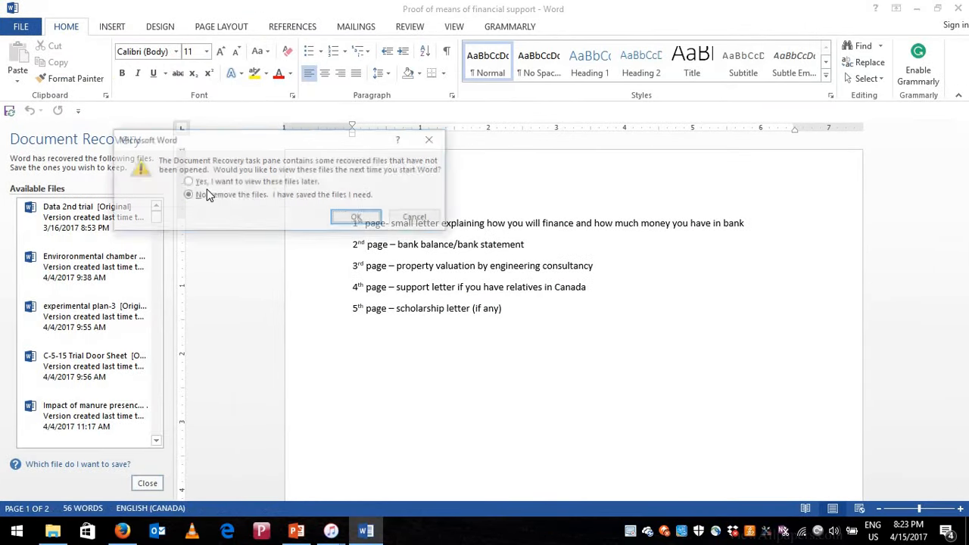
key(Up)
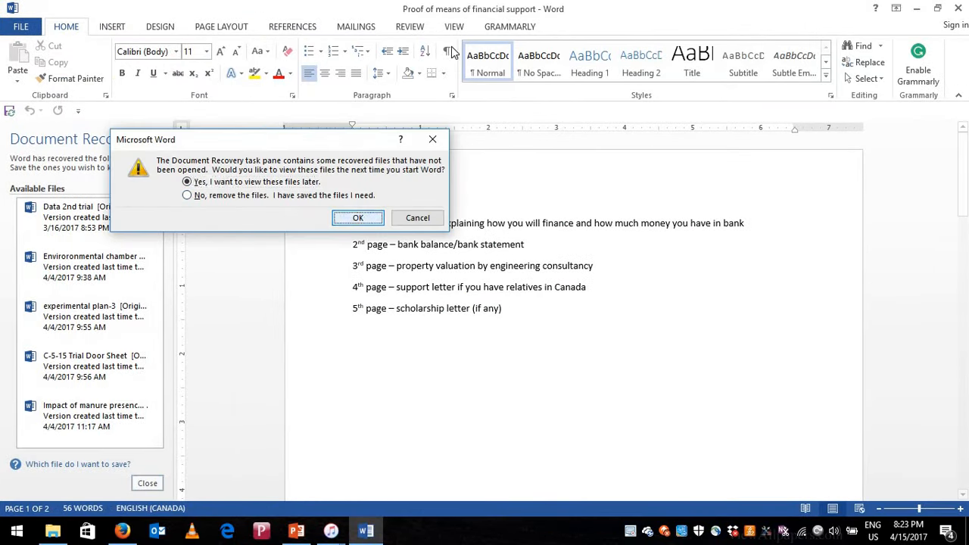
click(359, 218)
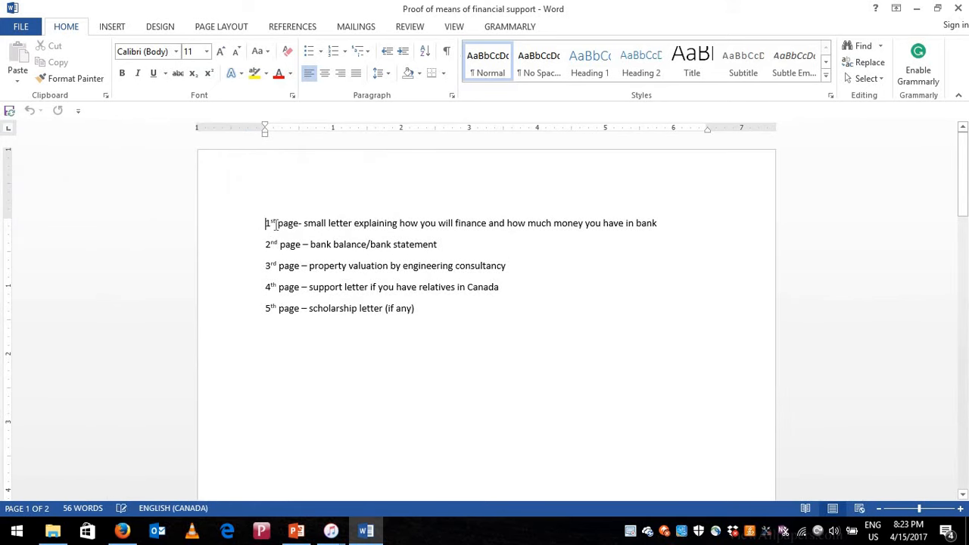
- Highlight the first-page line and the second-page bank statement line in the Proof of means document
drag(439, 225, 663, 227)
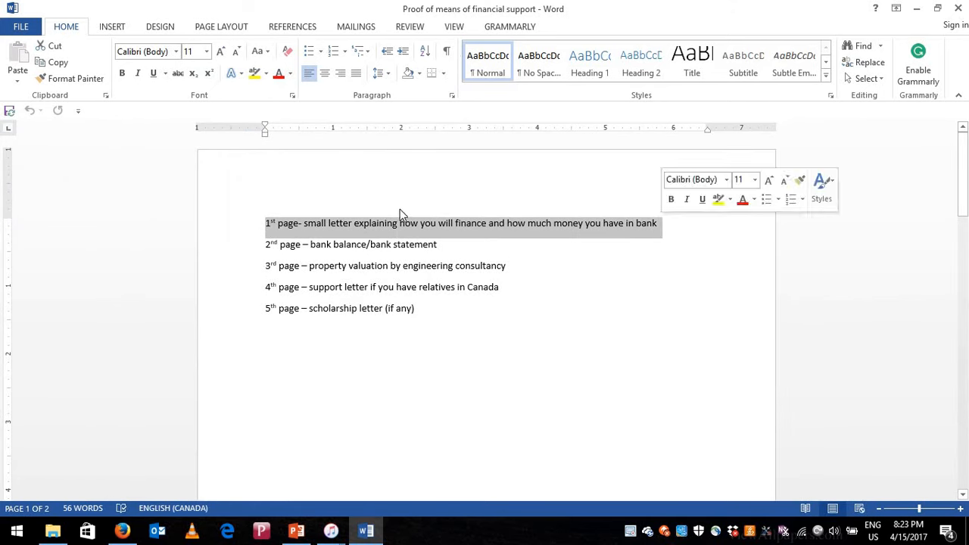
click(326, 230)
drag(306, 224, 565, 223)
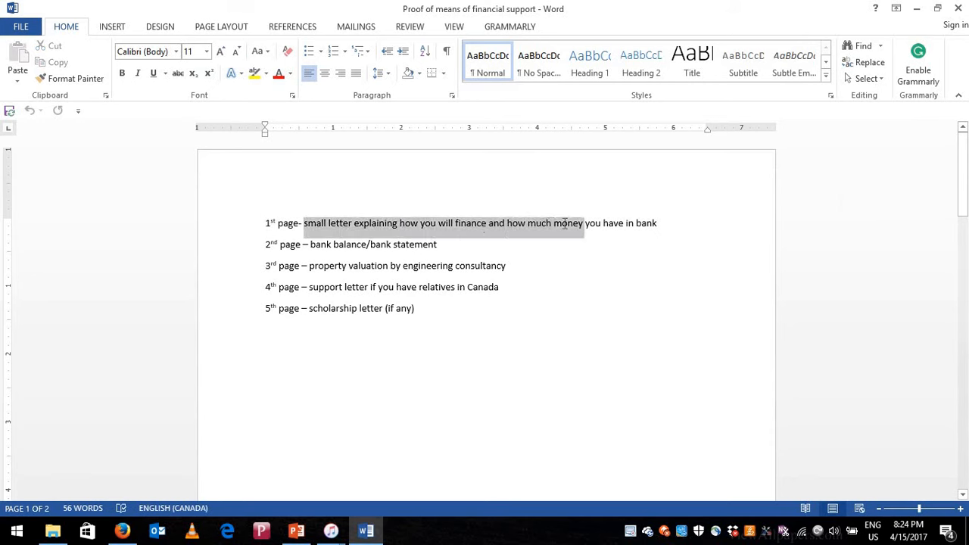
click(562, 226)
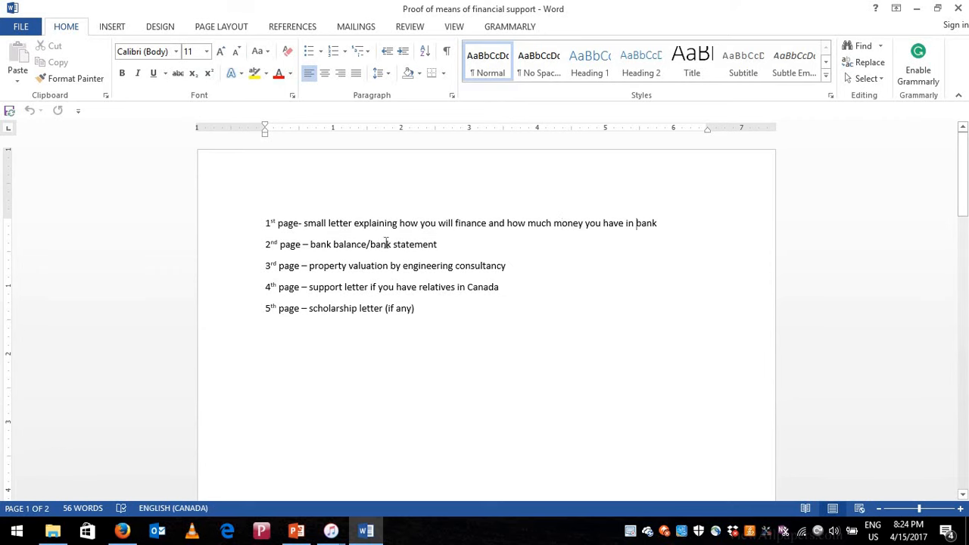
drag(267, 244, 387, 242)
click(362, 244)
shift+click(440, 244)
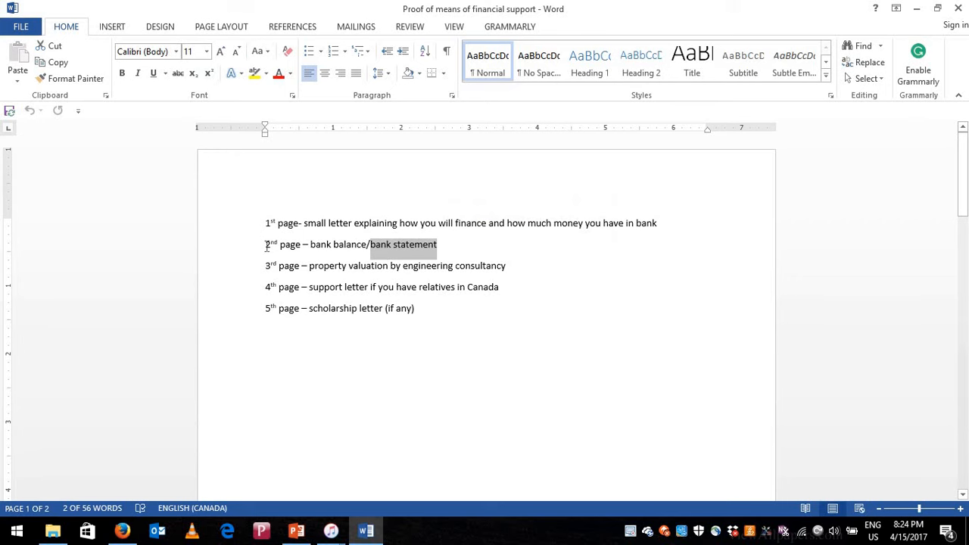
drag(266, 246, 303, 250)
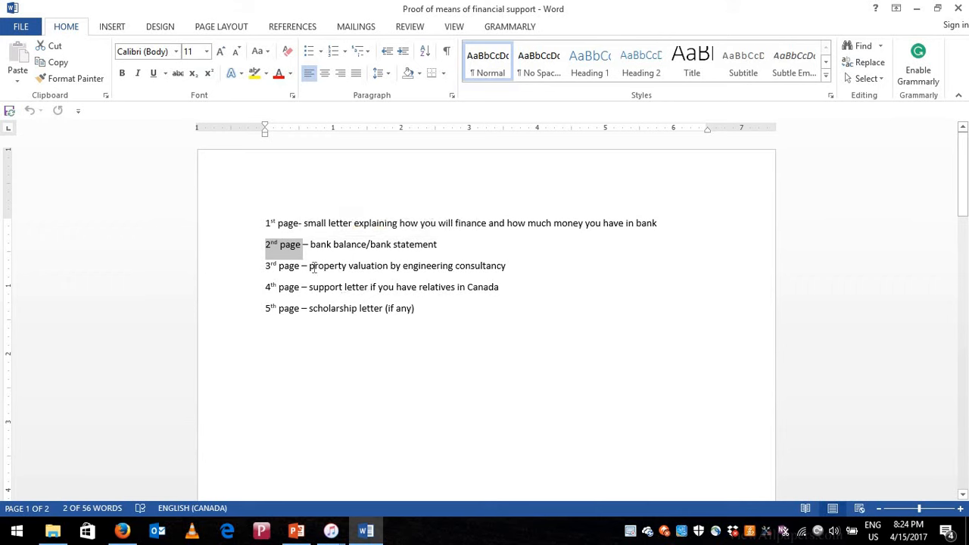
- Highlight the property valuation, relatives' support and scholarship items, then open 'letter of explanation' from File Explorer
drag(312, 266, 506, 265)
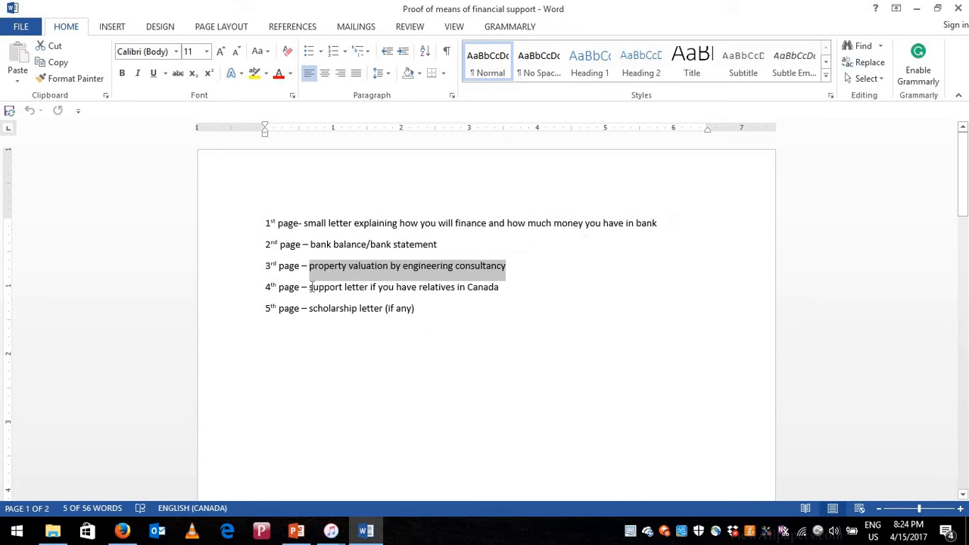
drag(346, 287, 499, 288)
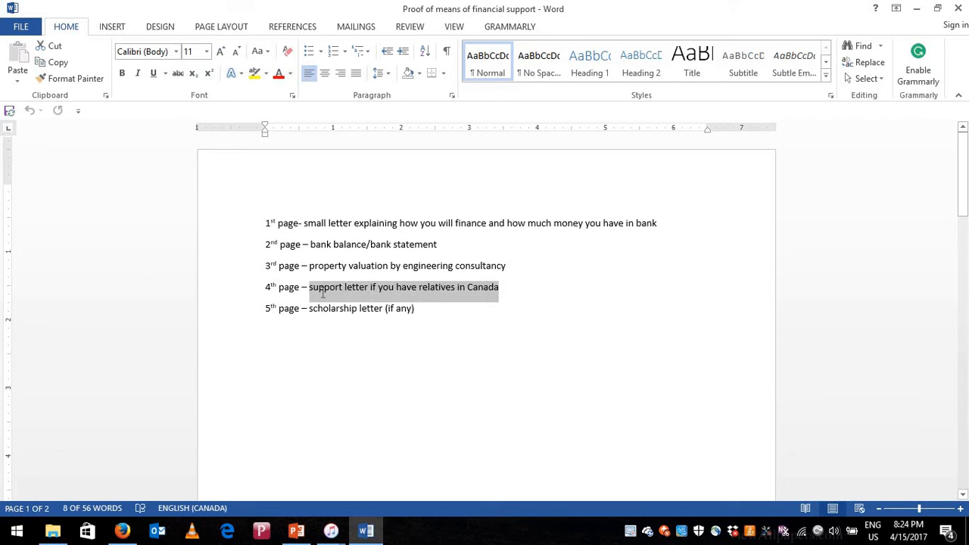
scroll(316, 278, down, 1)
drag(316, 278, 379, 275)
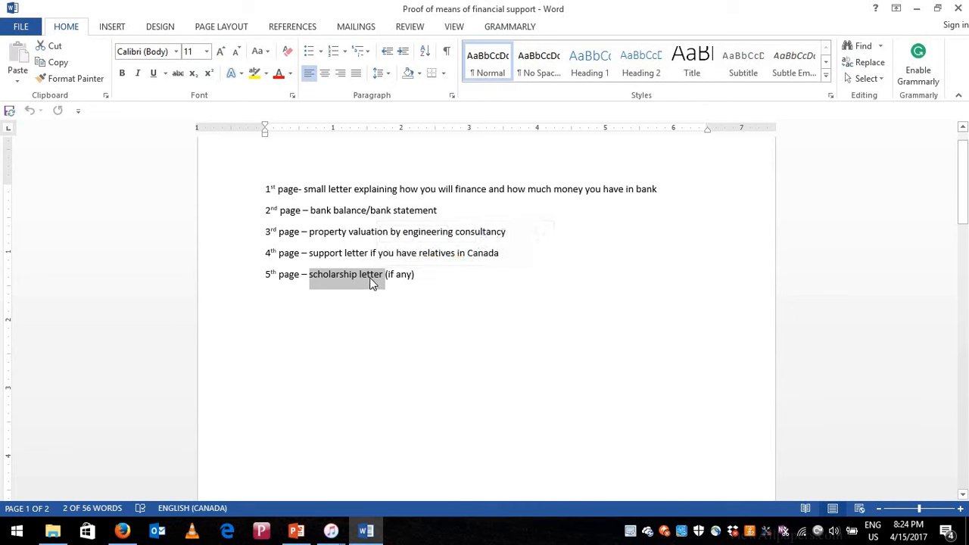
click(371, 279)
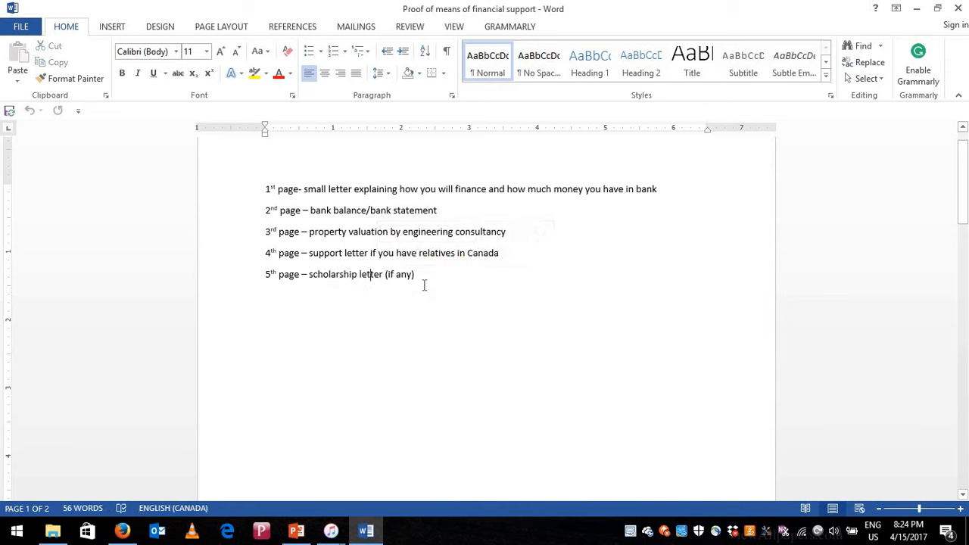
drag(424, 279, 262, 194)
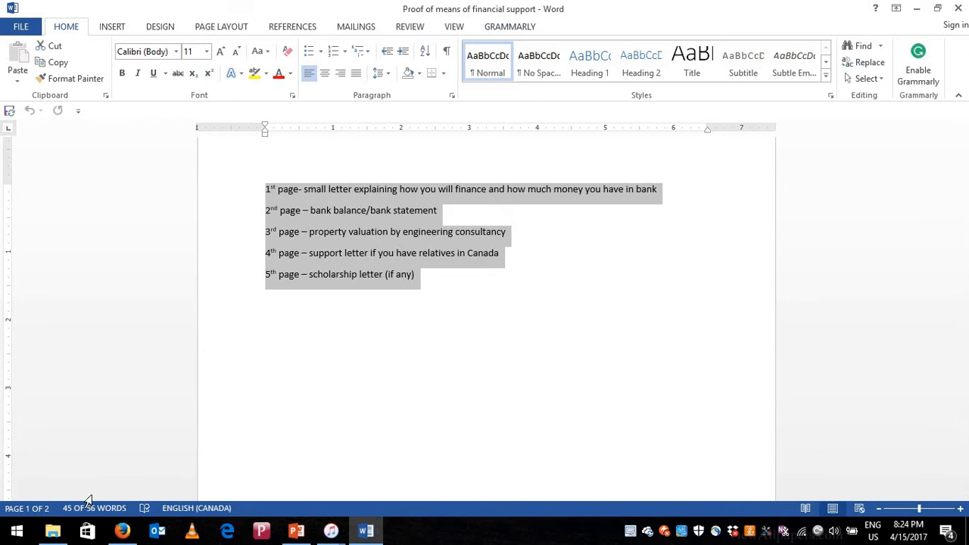
click(54, 532)
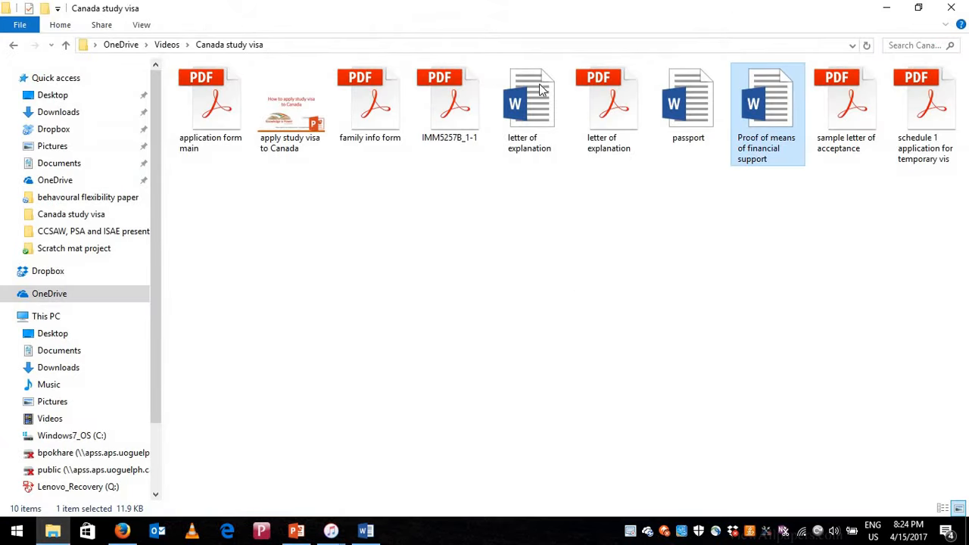
double_click(537, 105)
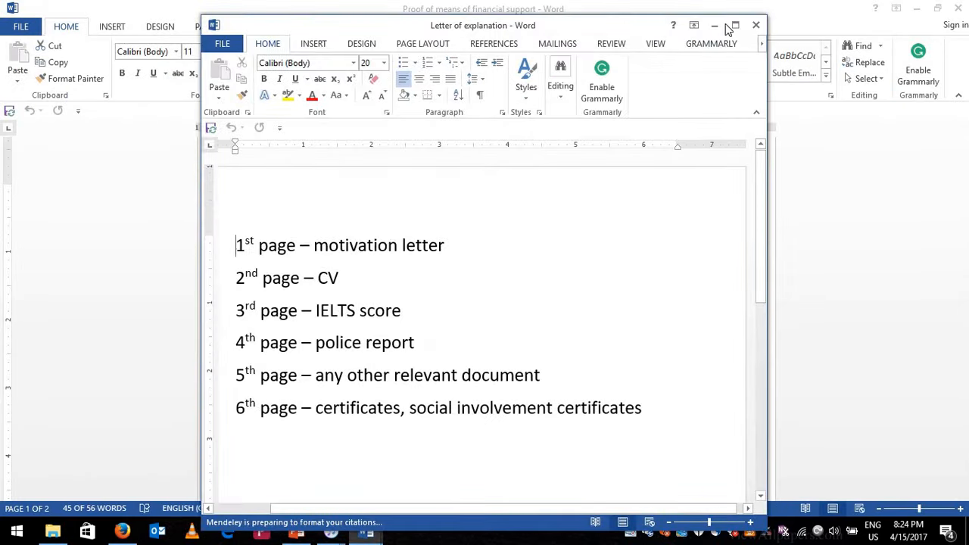
- Maximize the Letter of explanation window and highlight the motivation letter and CV lines
click(729, 27)
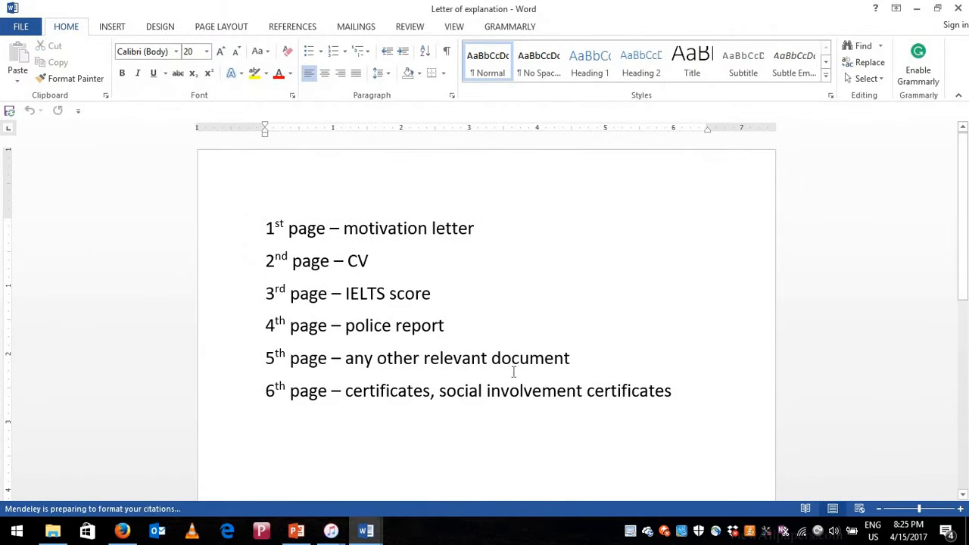
click(345, 227)
shift+click(461, 236)
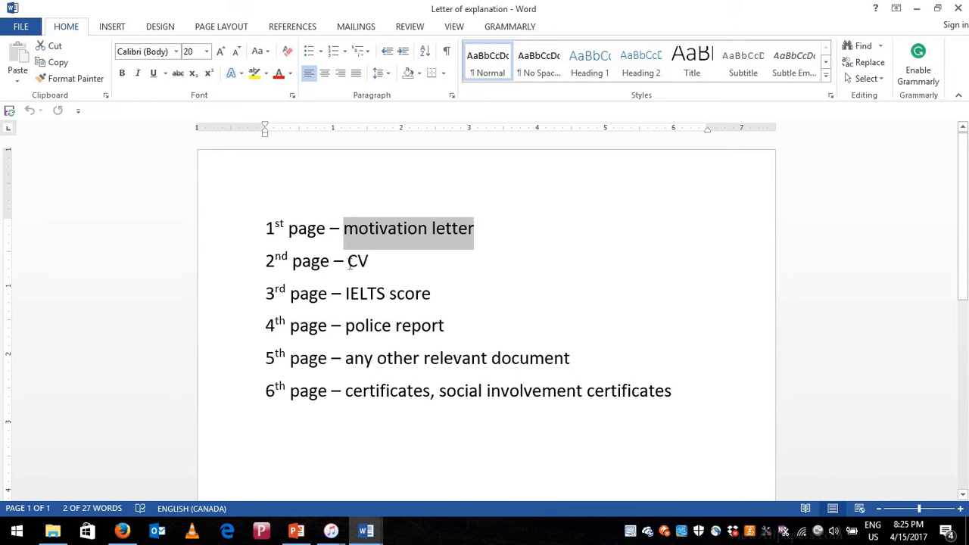
double_click(381, 262)
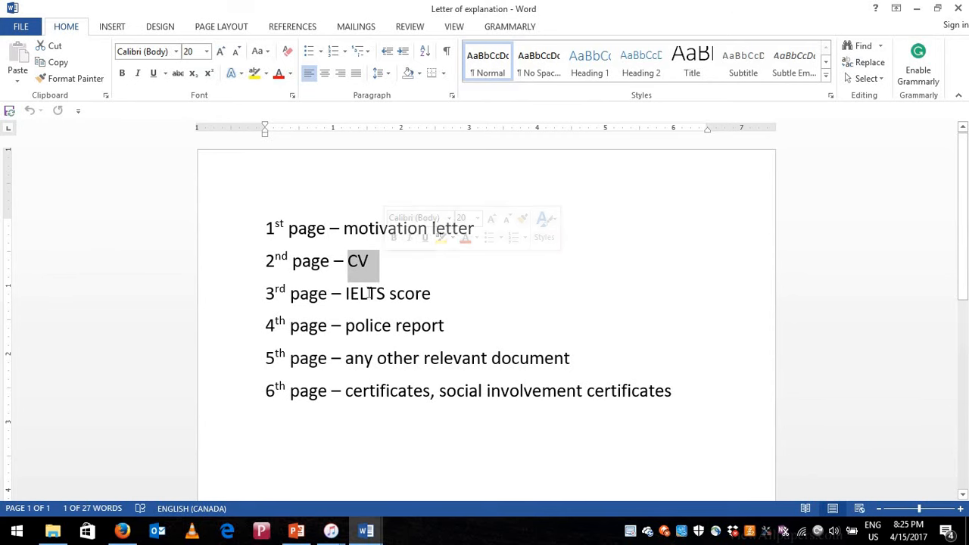
- Highlight the IELTS score, police report, other documents and certificates lines, then select all six pages
drag(347, 295, 431, 294)
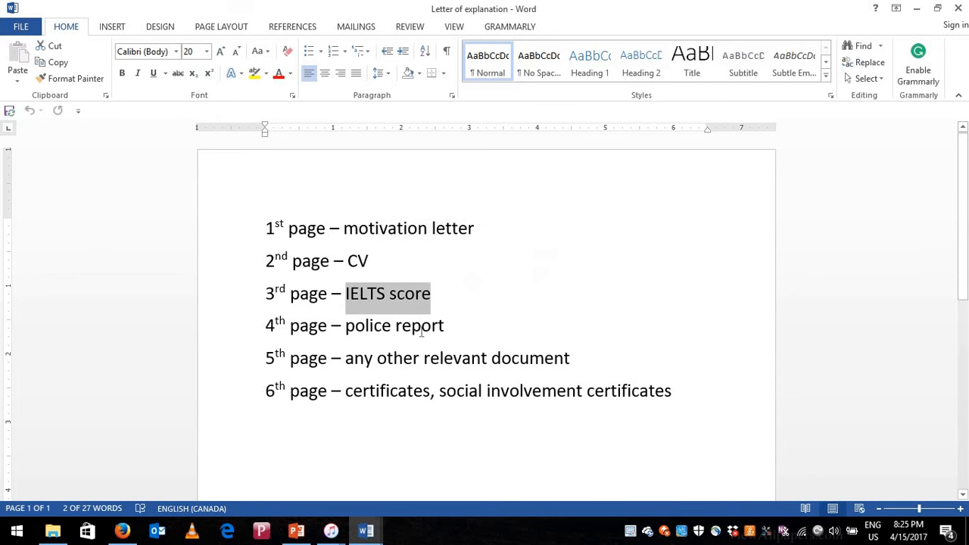
drag(347, 327, 444, 330)
drag(346, 358, 573, 361)
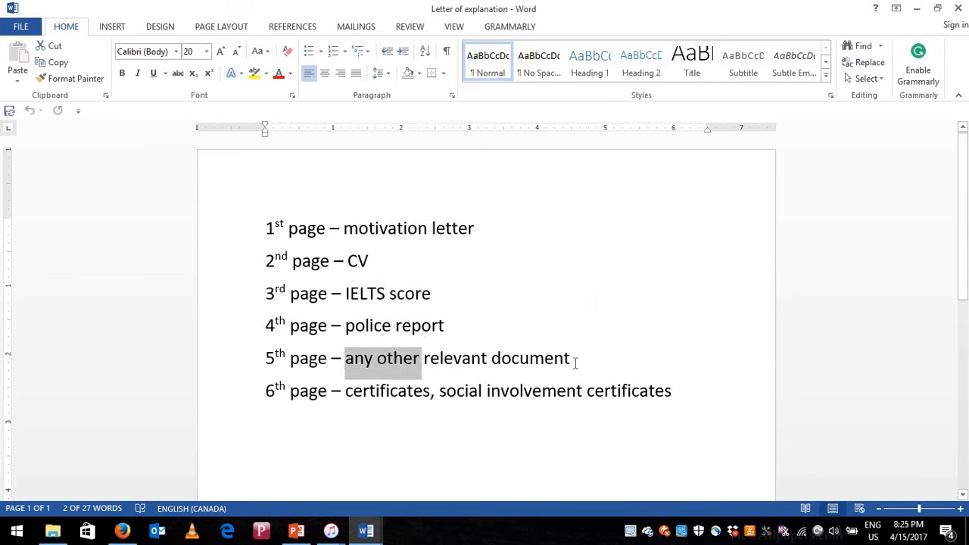
drag(348, 394, 662, 407)
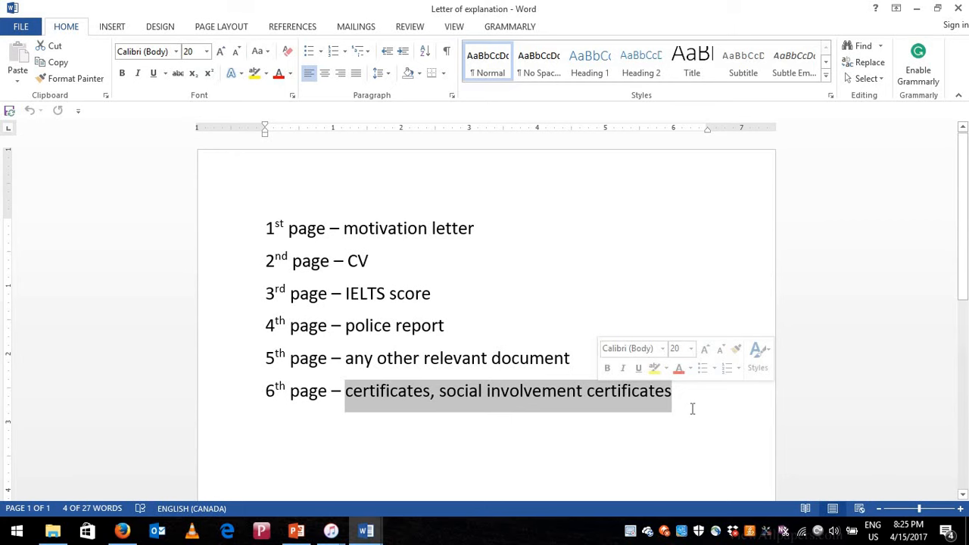
click(695, 400)
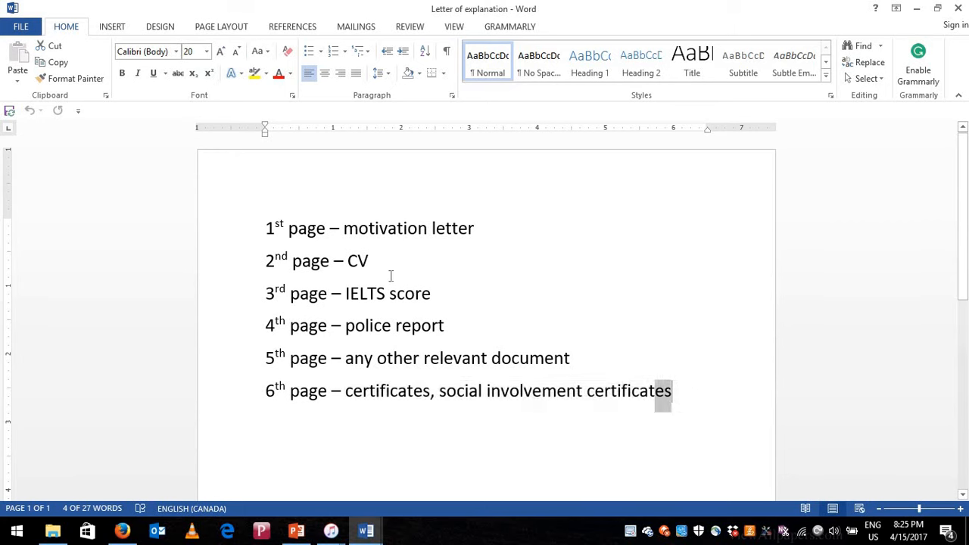
shift+click(267, 212)
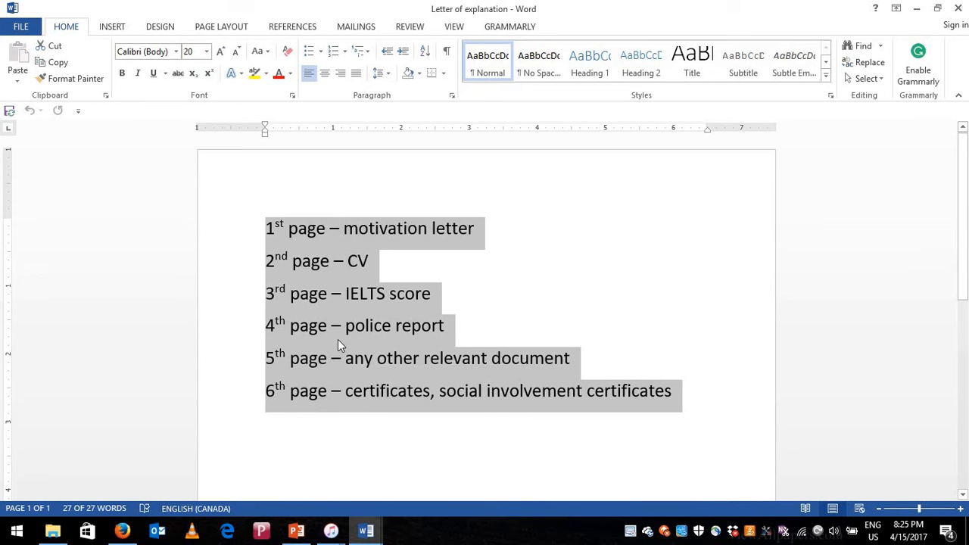
- Return to the IRCC document checklist and point out the passport upload under Supporting Documents
click(126, 531)
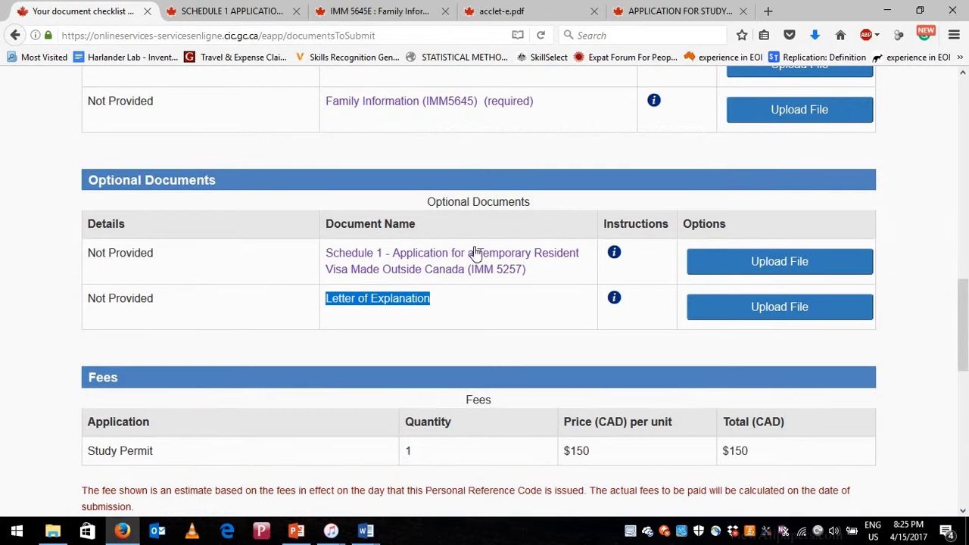
scroll(474, 276, up, 3)
scroll(562, 286, up, 2)
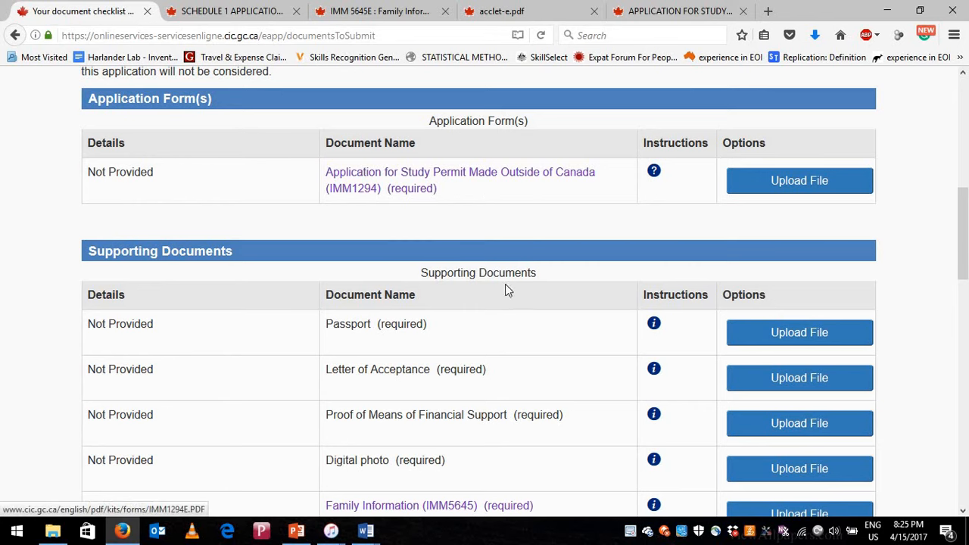
scroll(836, 162, down, 1)
scroll(817, 277, down, 1)
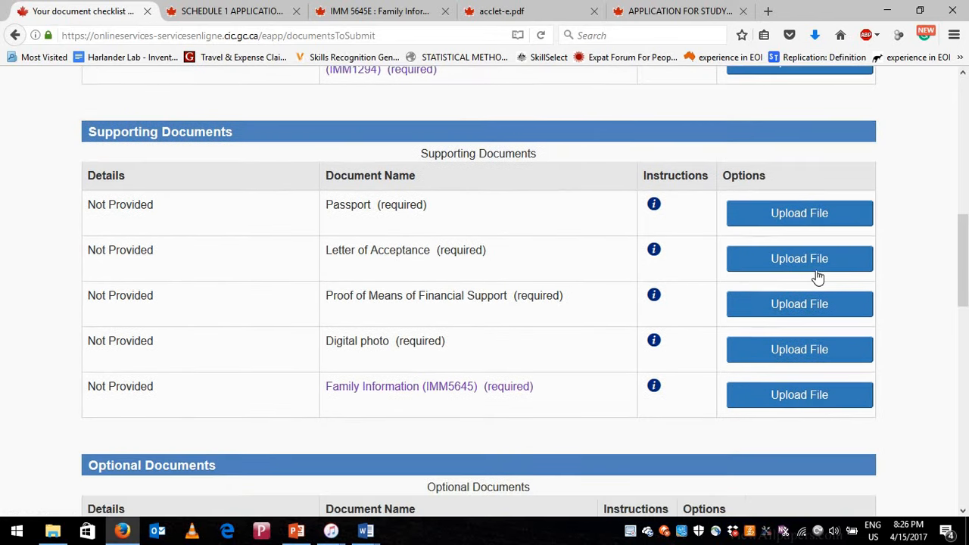
click(800, 178)
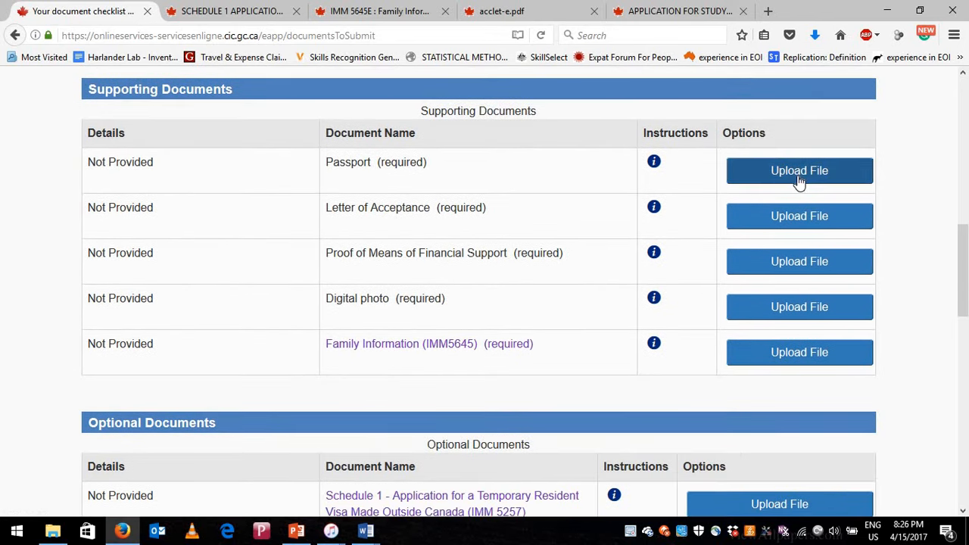
- Scroll through Optional Documents and the Fees section showing the $150 CAD Study Permit fee
scroll(530, 287, down, 3)
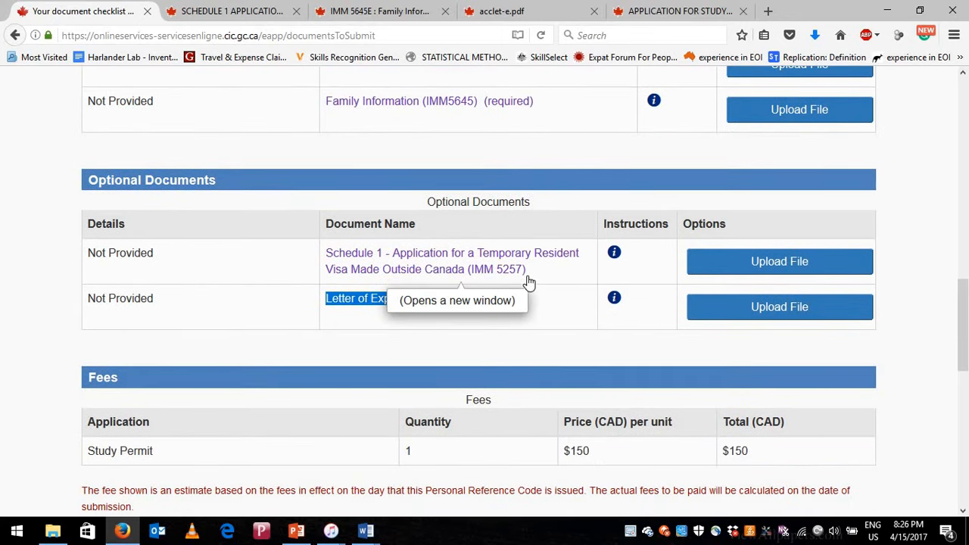
scroll(530, 282, down, 2)
scroll(833, 356, down, 1)
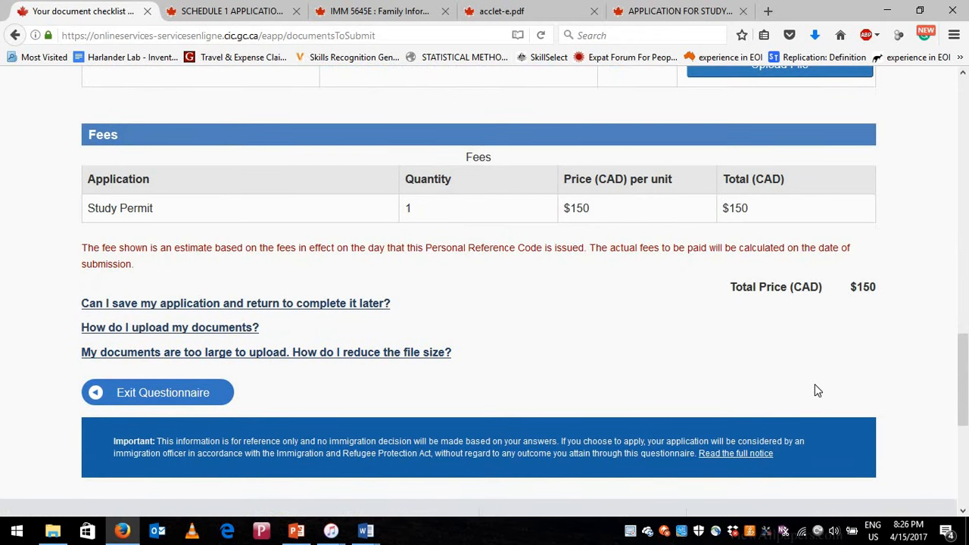
scroll(799, 386, up, 2)
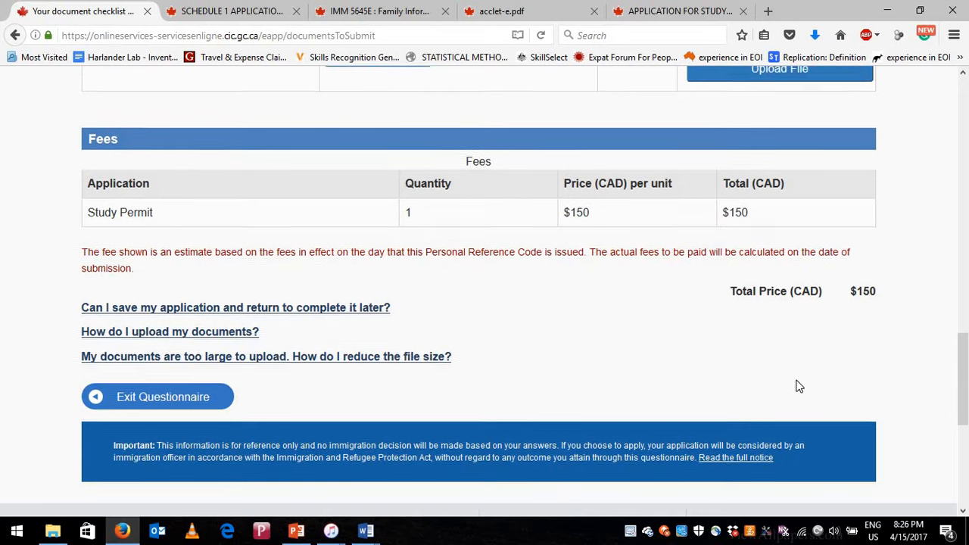
scroll(793, 385, down, 1)
scroll(792, 385, down, 2)
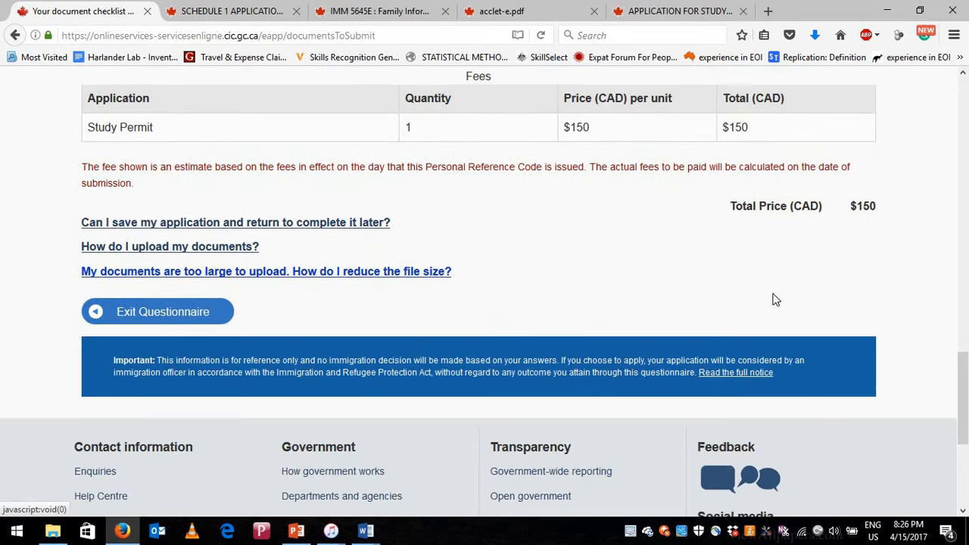
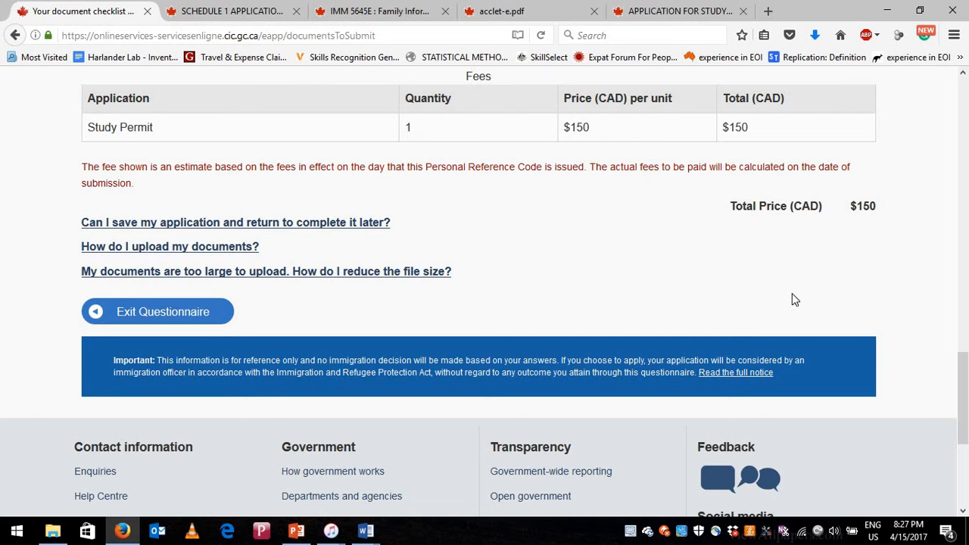
- Close the Schedule 1, IMM 5645E, acclet-e.pdf and study permit guide tabs
scroll(585, 193, up, 3)
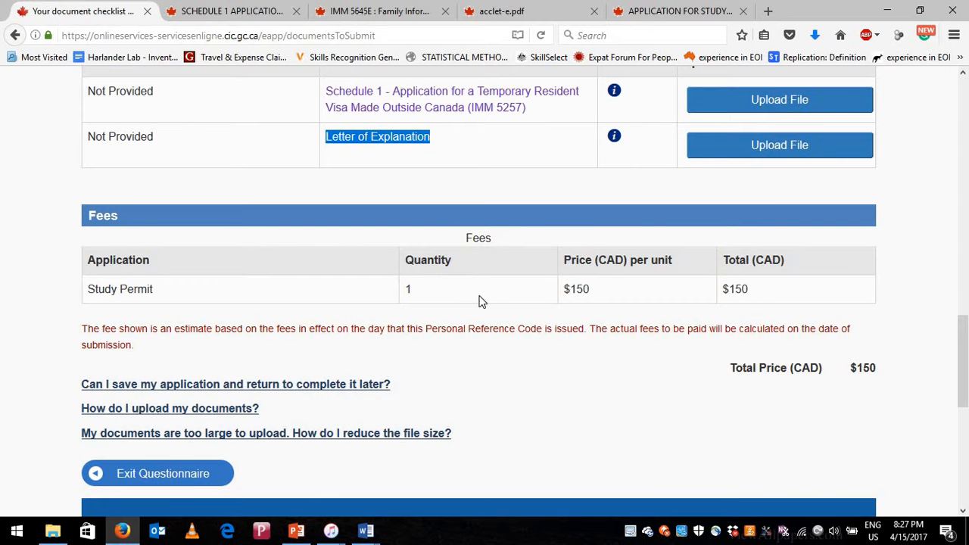
scroll(477, 312, up, 1)
scroll(475, 311, up, 10)
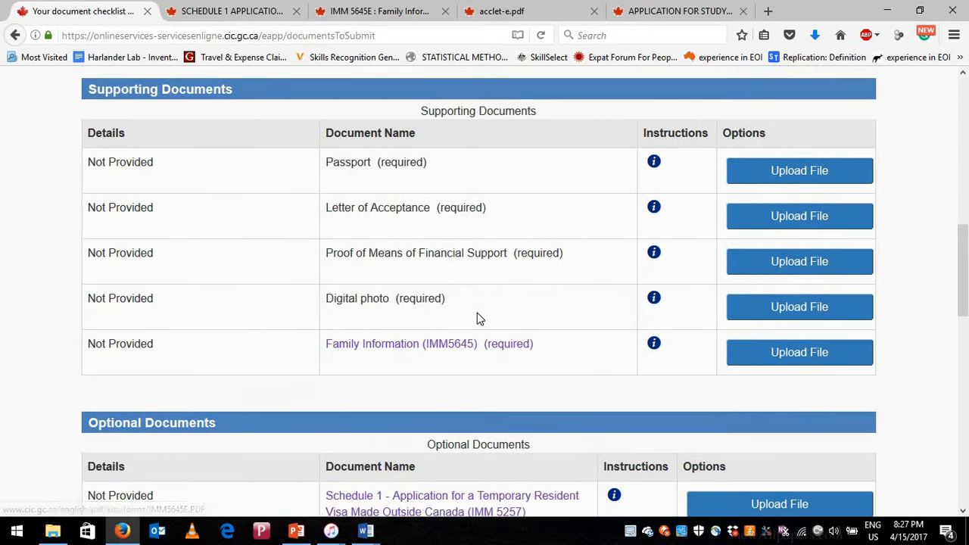
scroll(476, 326, up, 5)
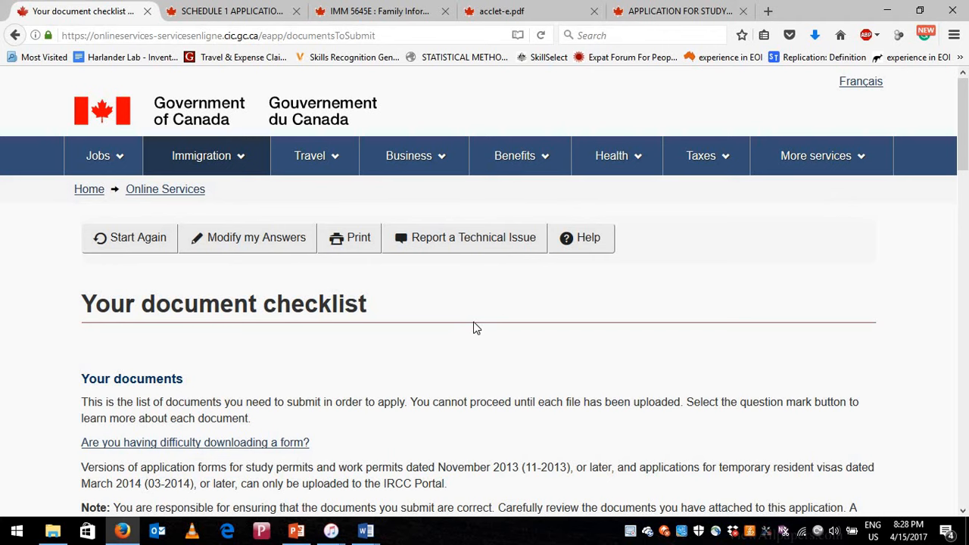
click(296, 11)
click(297, 12)
click(297, 12)
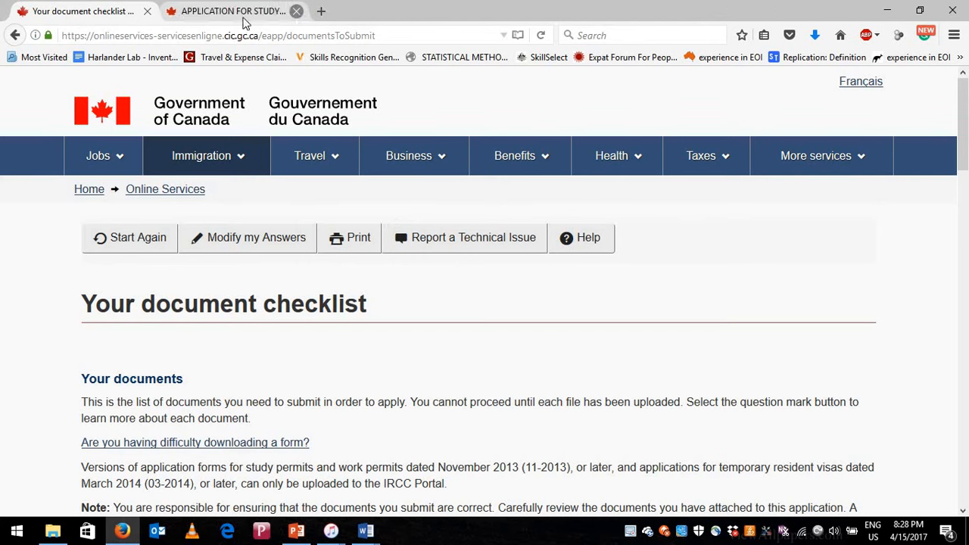
click(297, 12)
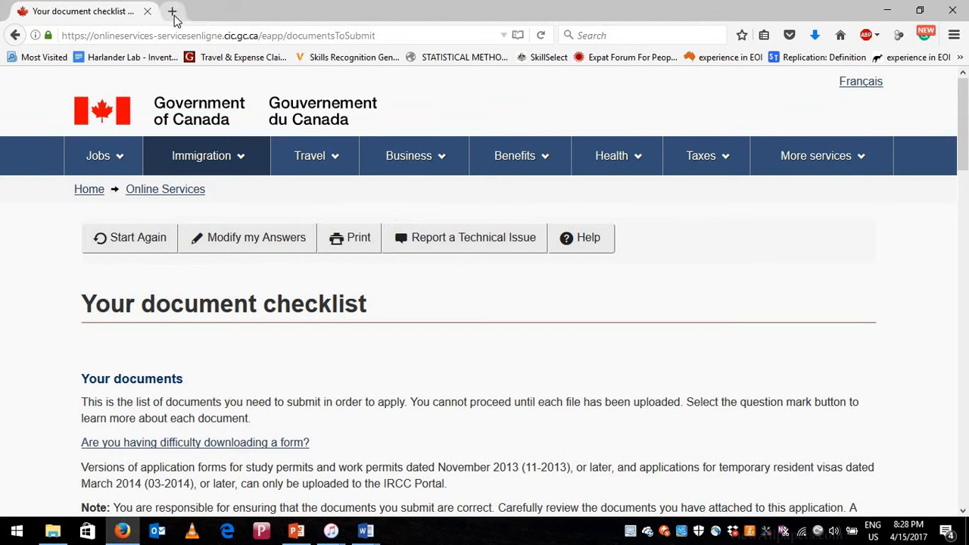
- In a new tab, search Google for 'cic website'
click(172, 12)
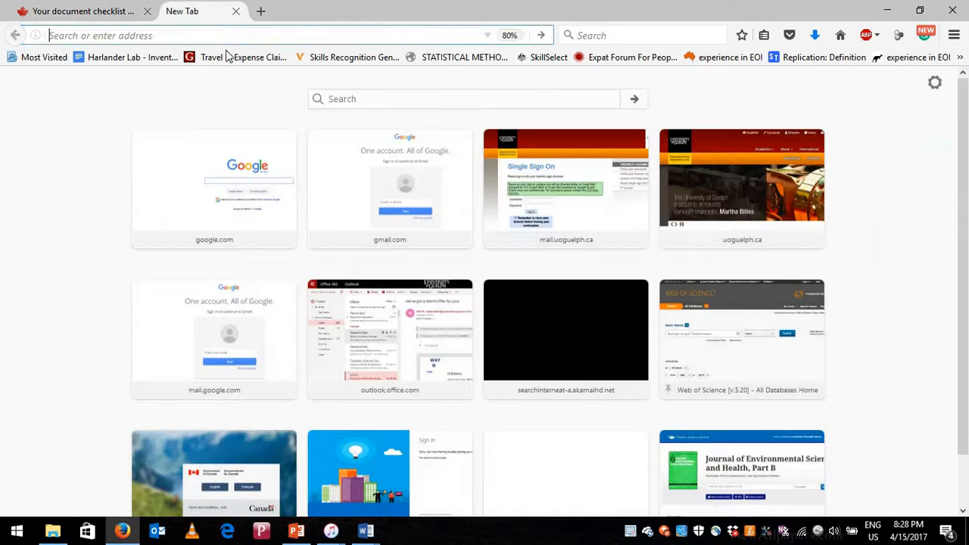
click(218, 175)
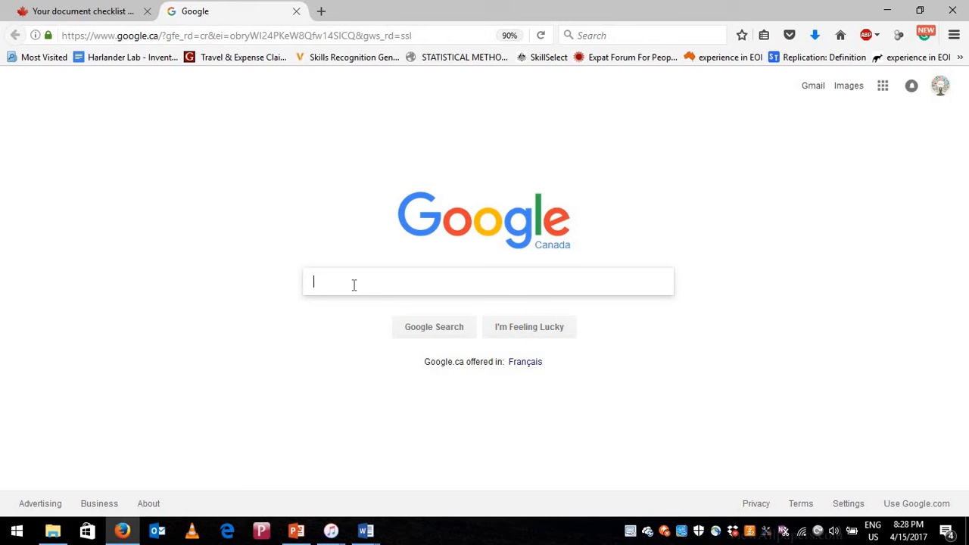
text(cic)
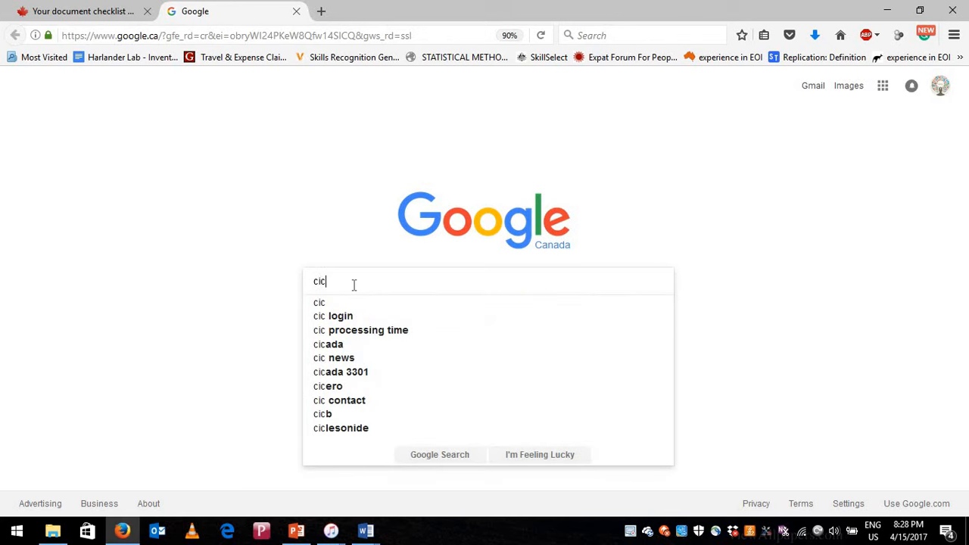
text( we)
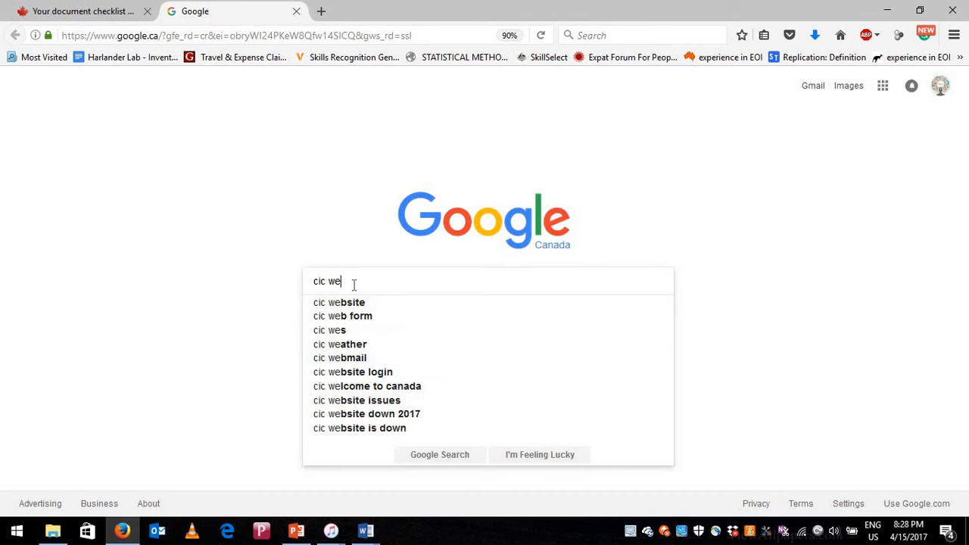
key(Down)
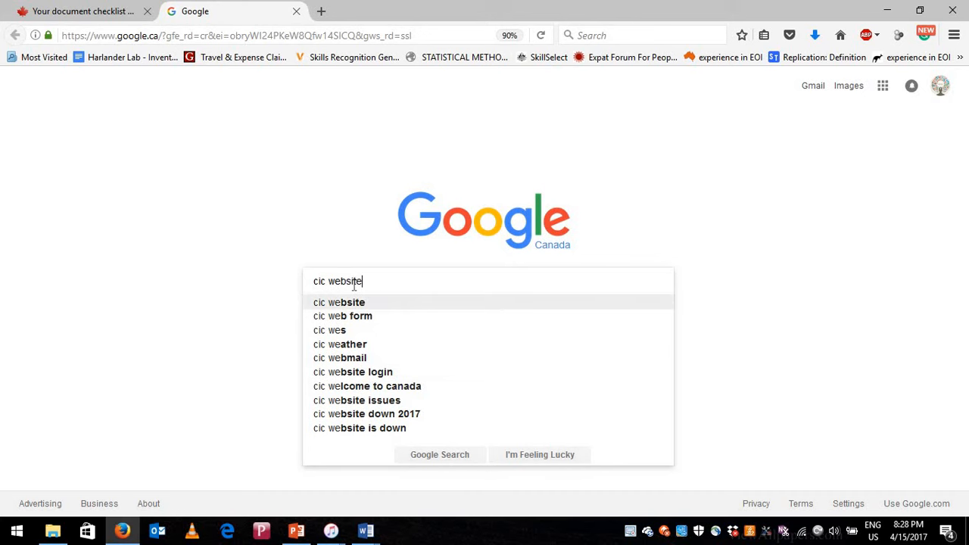
key(Return)
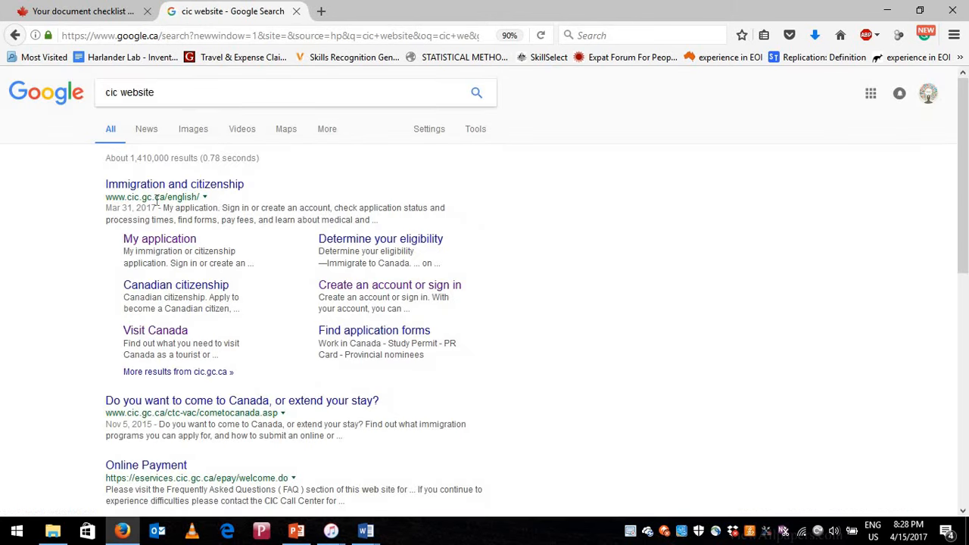
- Go to cic.gc.ca through the address bar
click(197, 35)
text(cic.gc.ca/)
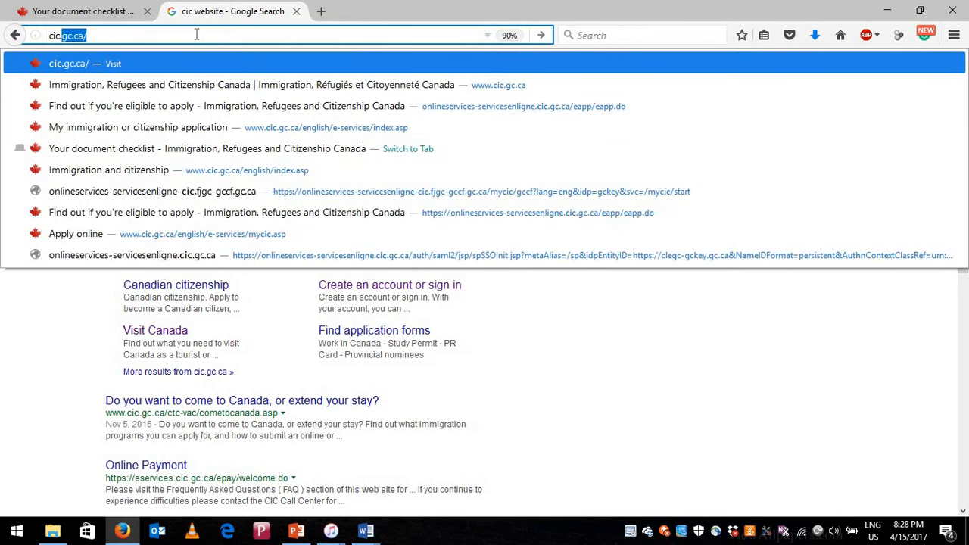
key(Return)
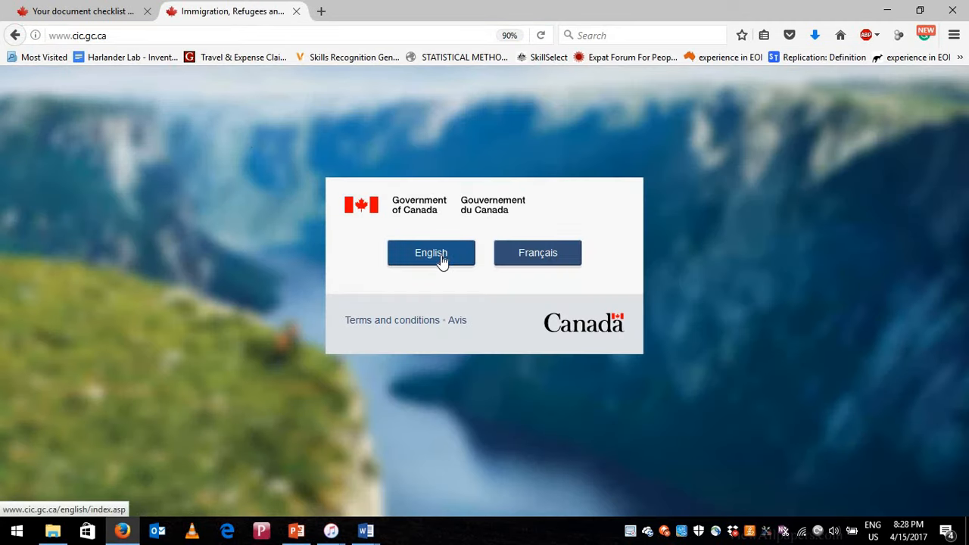
- Choose English, then open Immigration > My application
click(443, 260)
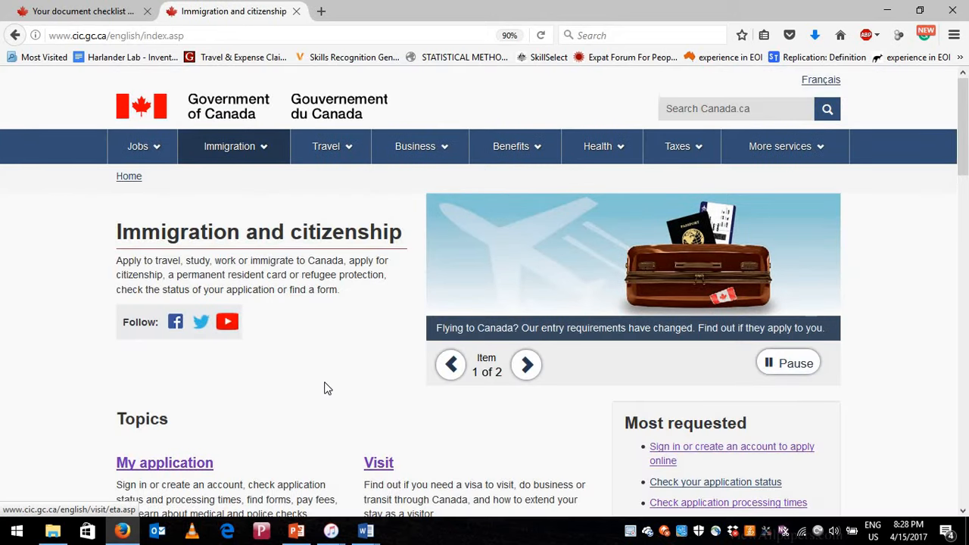
scroll(327, 389, down, 1)
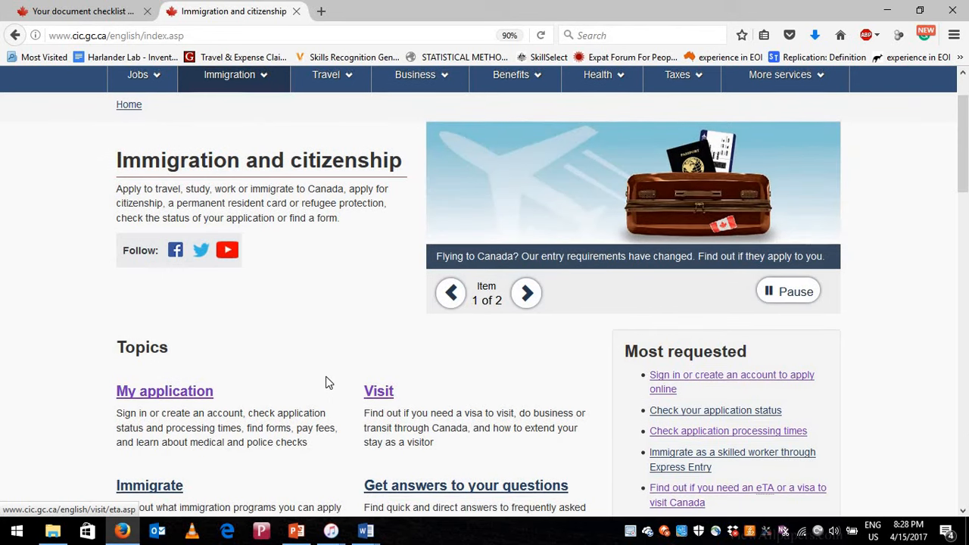
scroll(327, 381, up, 2)
click(234, 148)
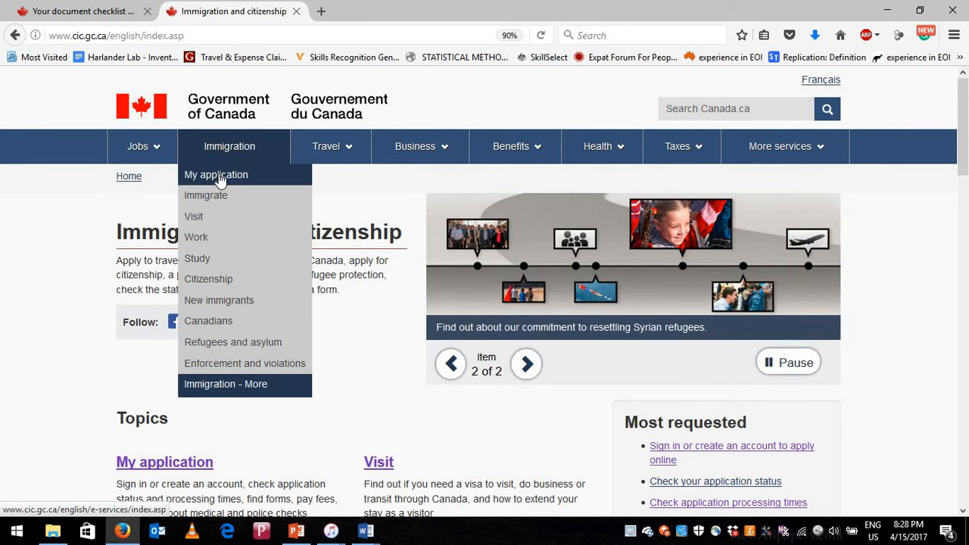
click(213, 179)
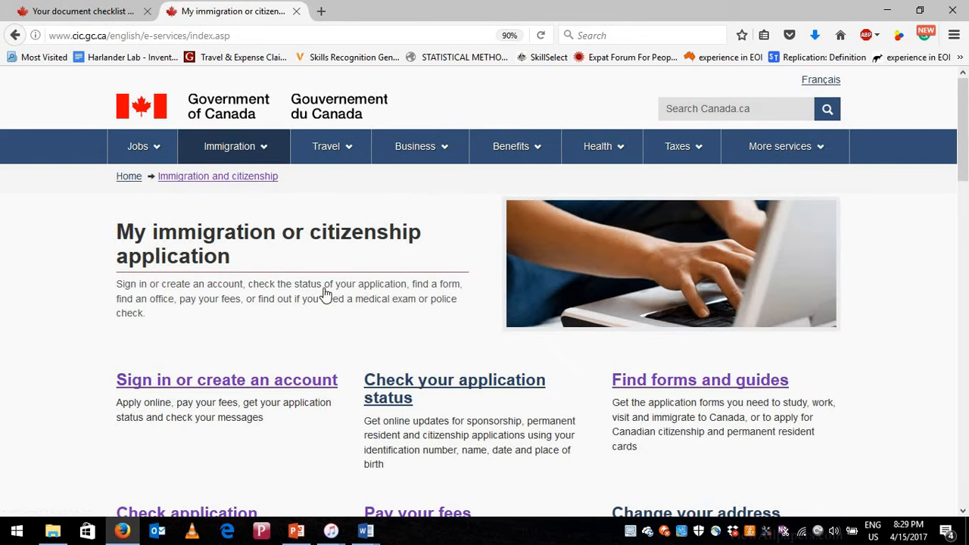
- Open the police check page, then its 'how to get a police certificate' link
scroll(324, 296, down, 3)
scroll(286, 324, down, 1)
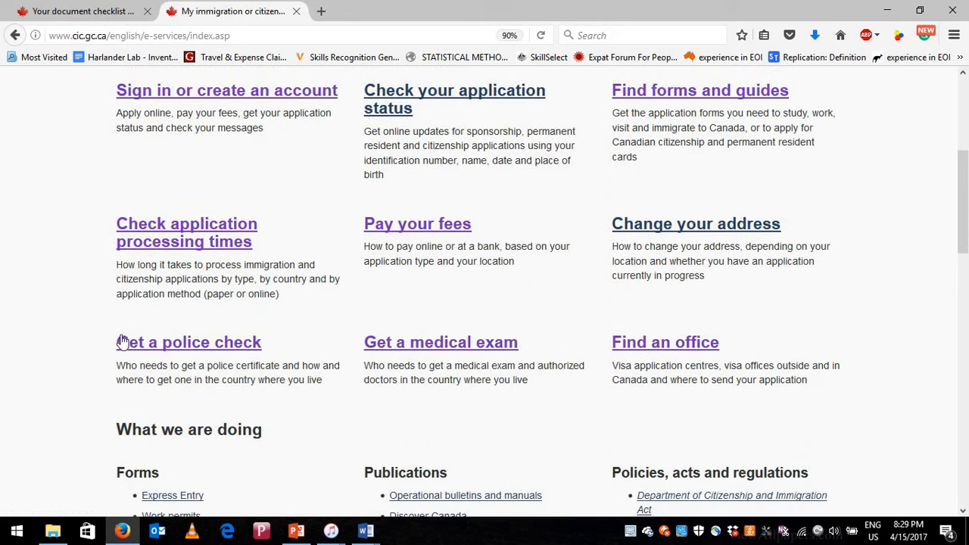
click(197, 347)
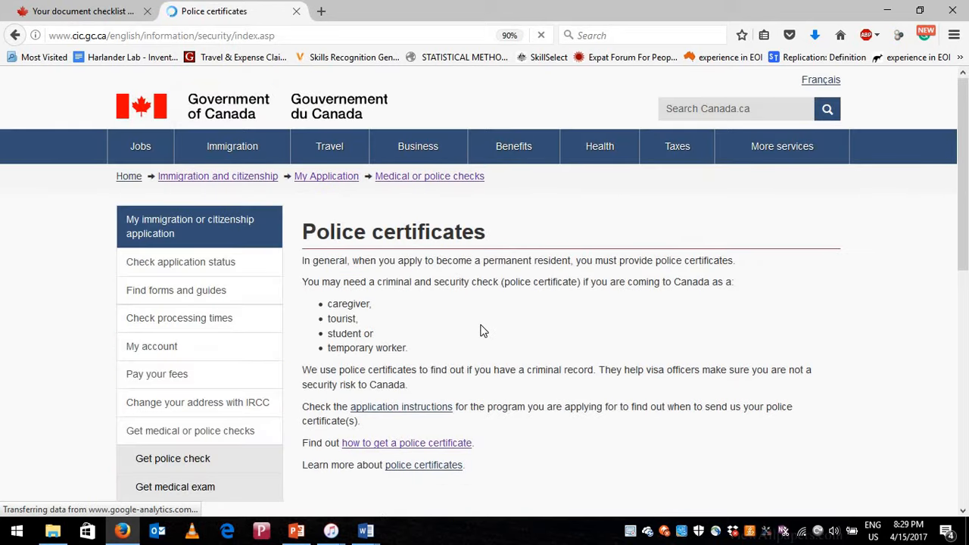
scroll(508, 295, down, 2)
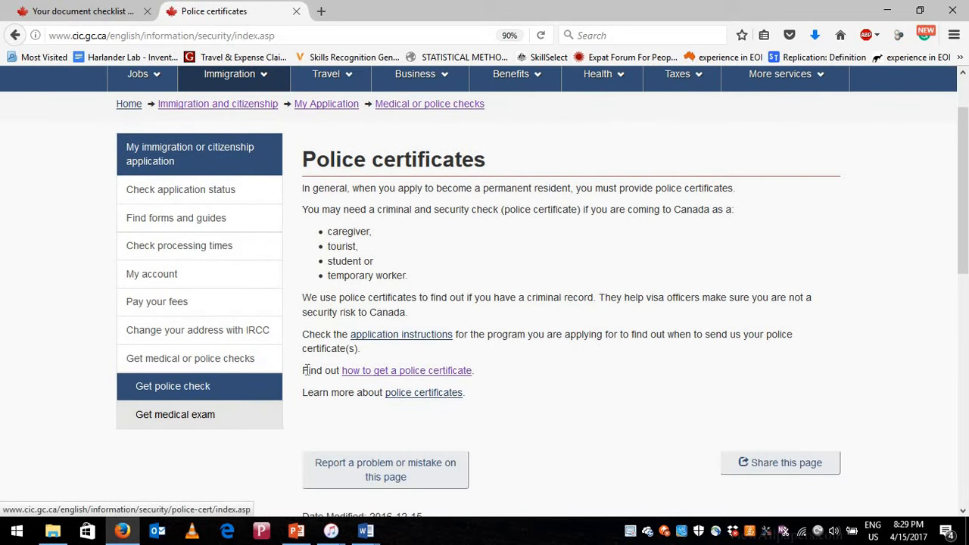
drag(308, 370, 435, 373)
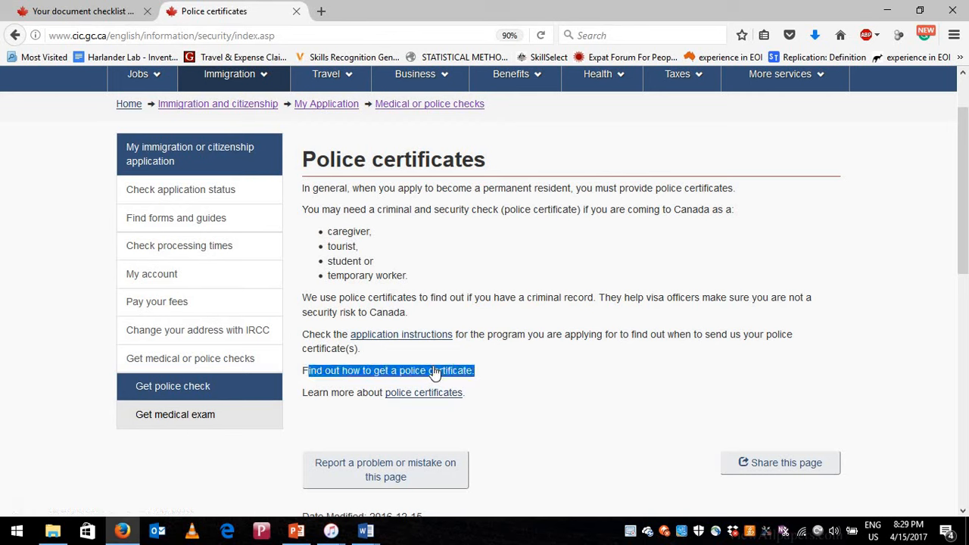
click(407, 375)
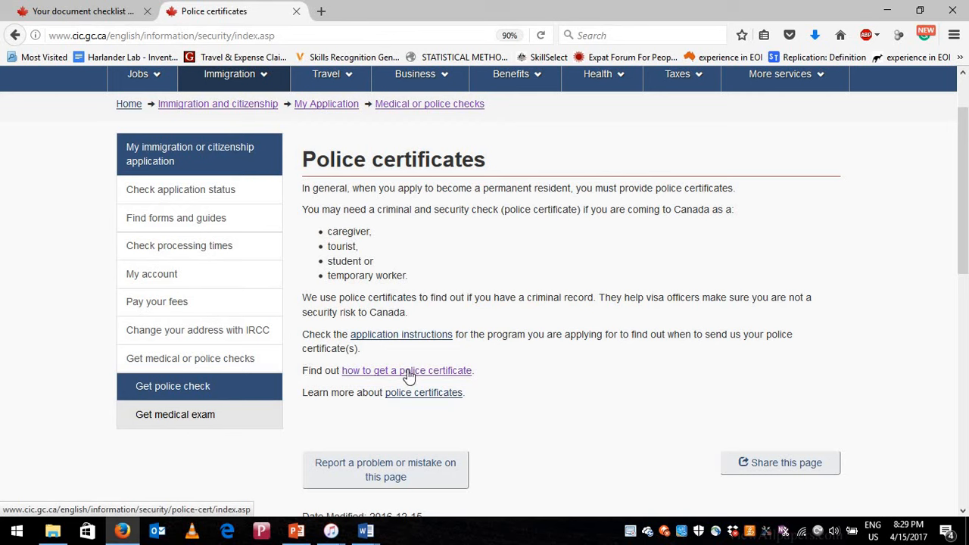
click(407, 375)
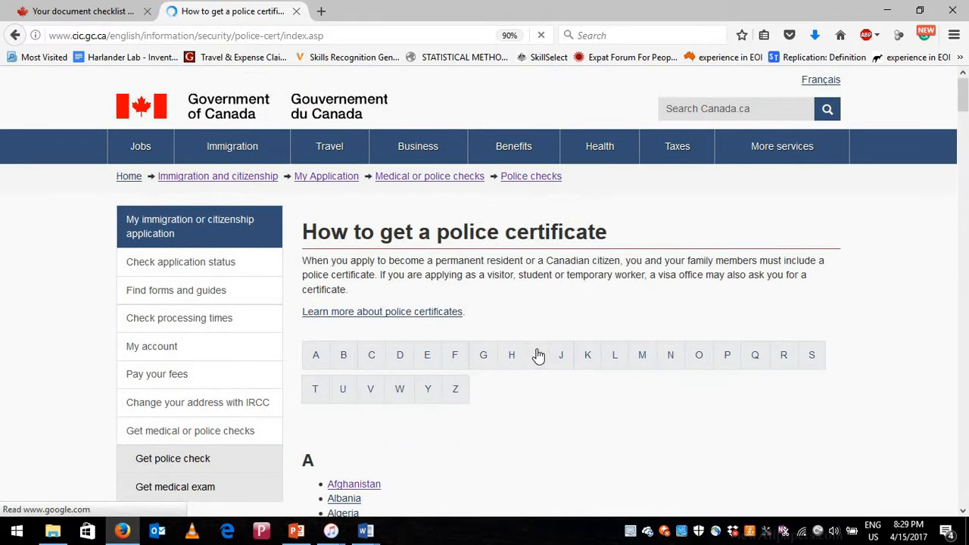
- Open the Angola police certificate instructions and highlight where applicants obtain one
scroll(484, 378, down, 2)
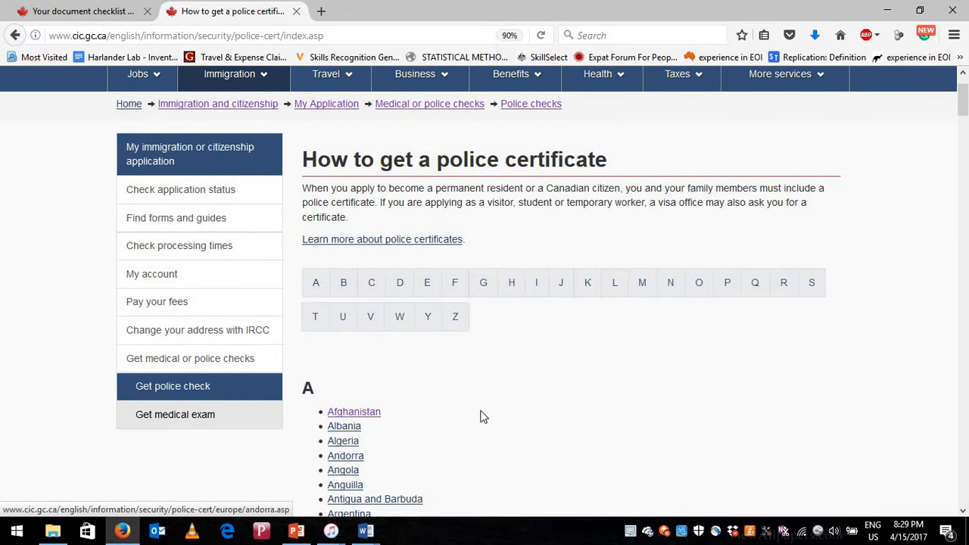
scroll(552, 413, down, 4)
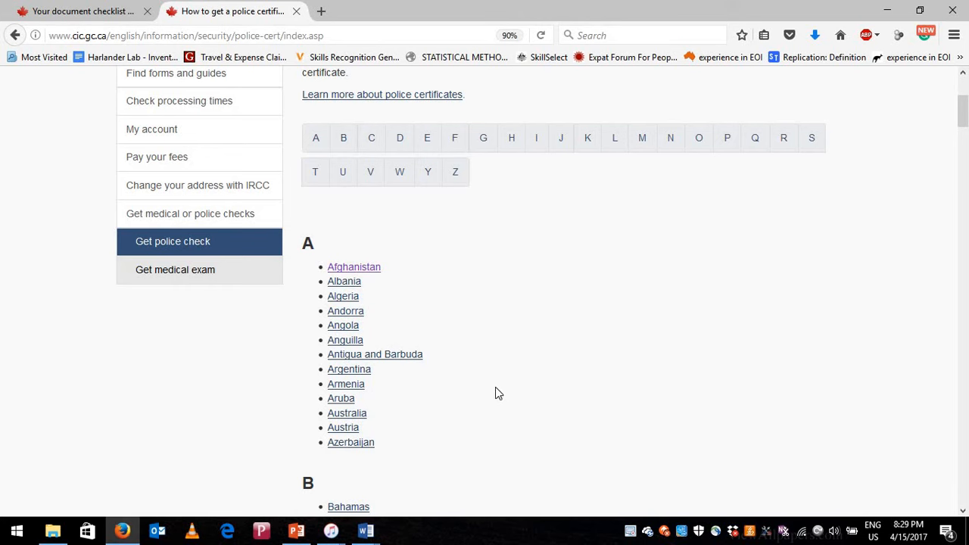
scroll(488, 378, down, 3)
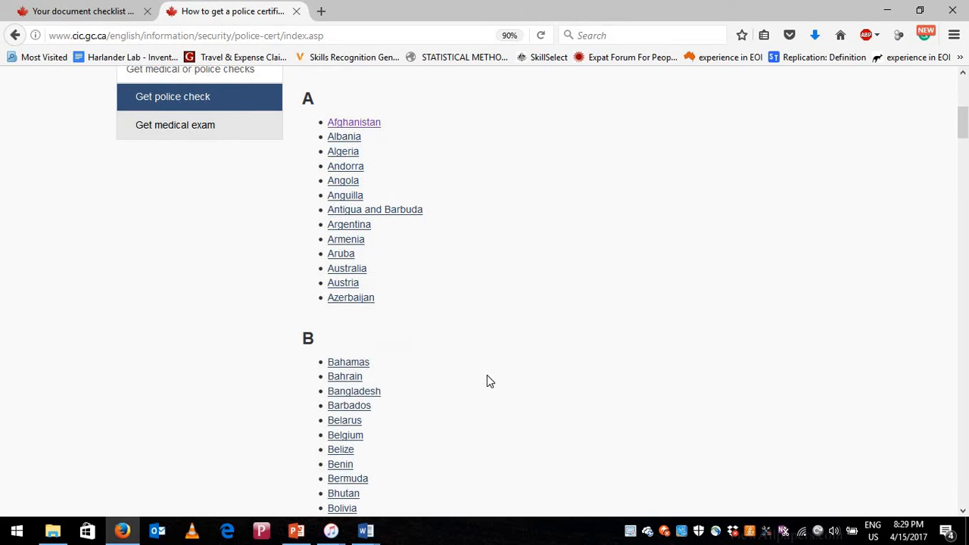
scroll(487, 381, up, 3)
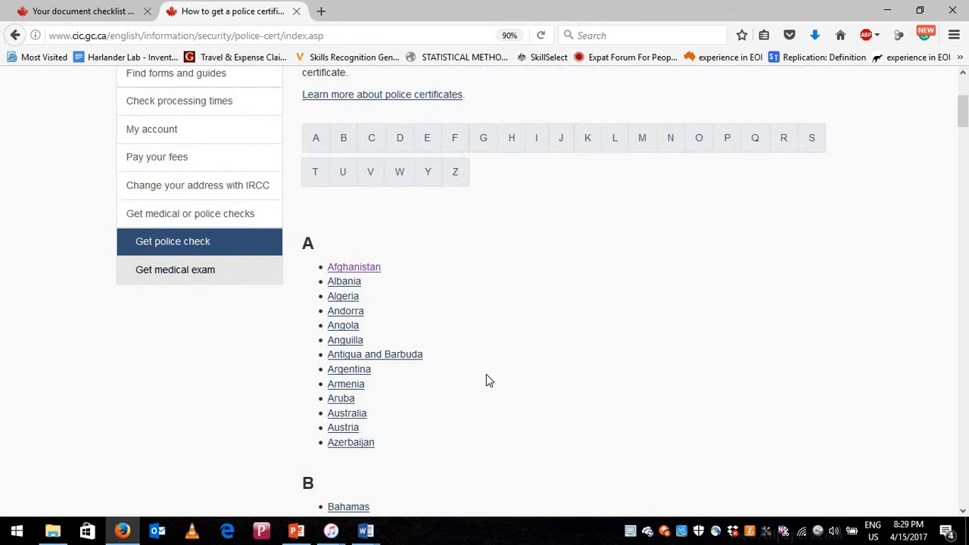
scroll(486, 381, down, 2)
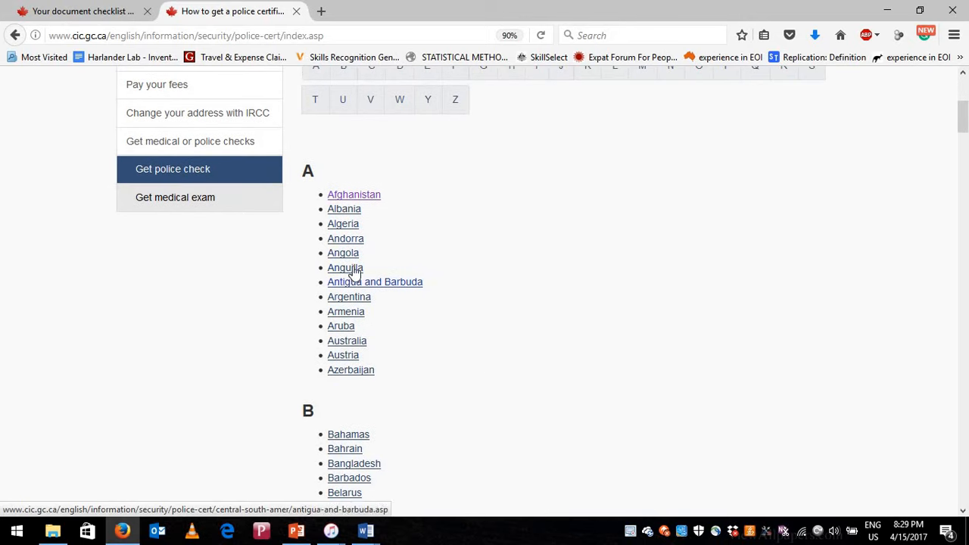
click(345, 257)
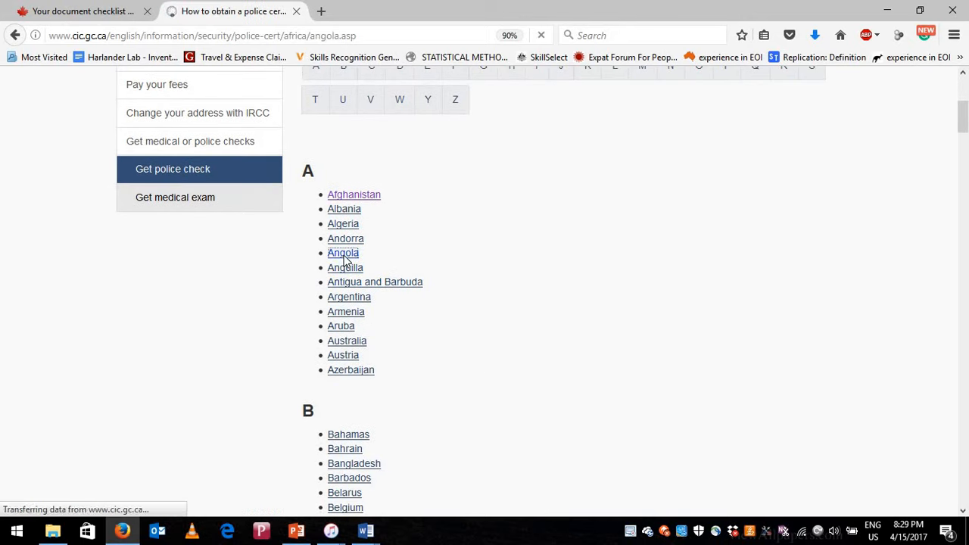
scroll(401, 306, down, 2)
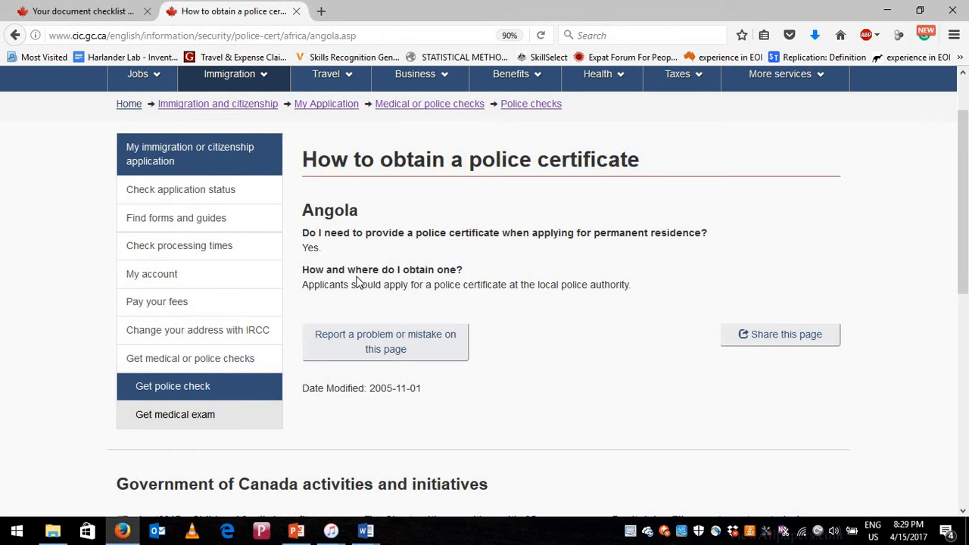
drag(303, 285, 624, 287)
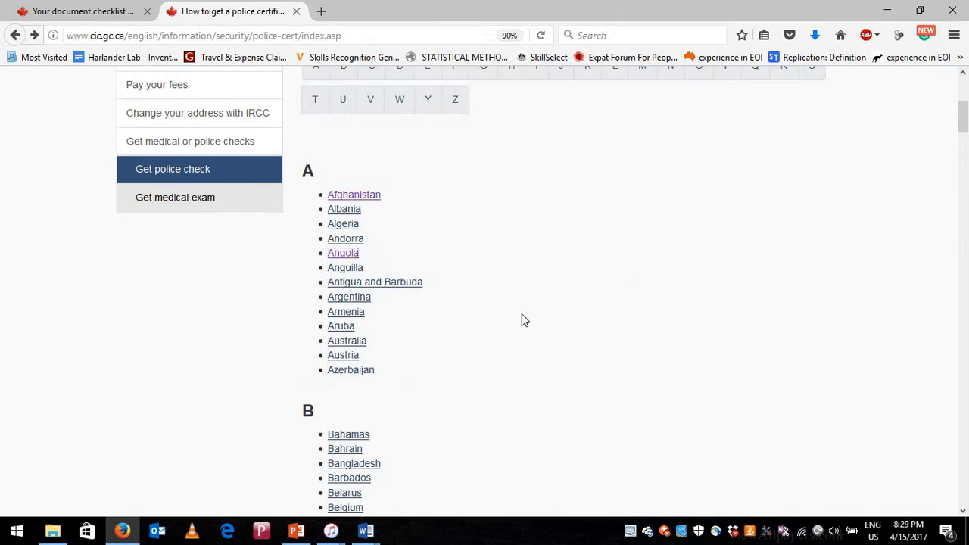
scroll(525, 320, down, 2)
scroll(671, 198, up, 4)
- Open Nepal under letter N and highlight the Police Headquarters address in Naxal, Kathmandu
click(673, 217)
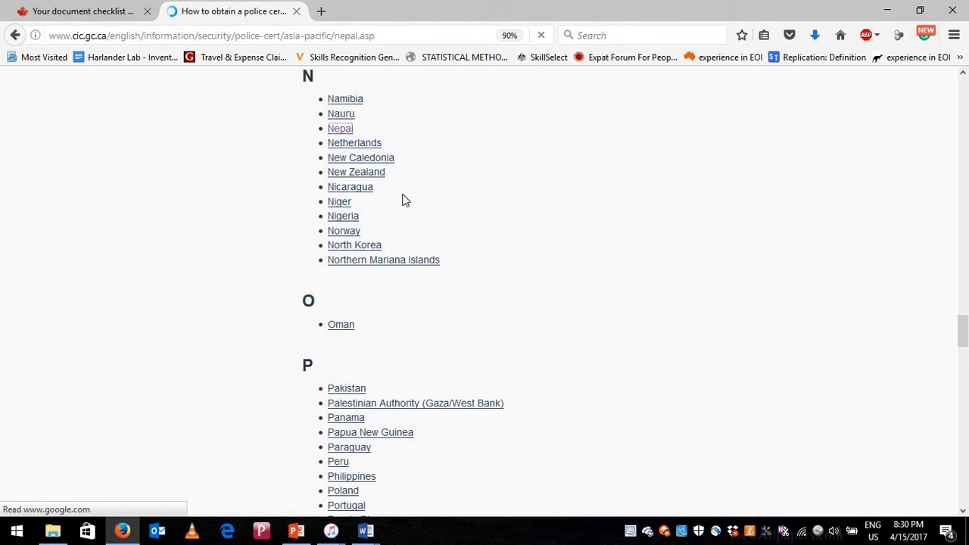
scroll(425, 338, down, 2)
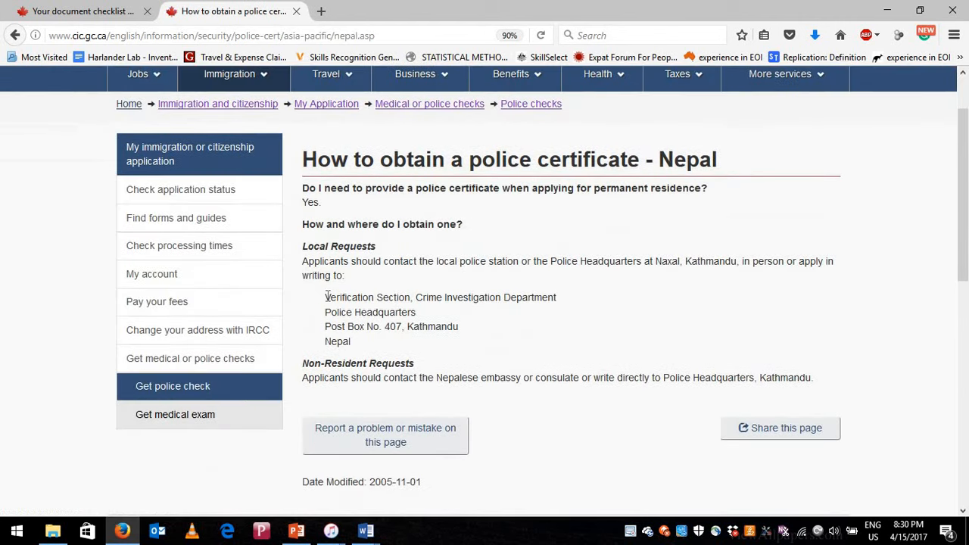
drag(326, 297, 368, 342)
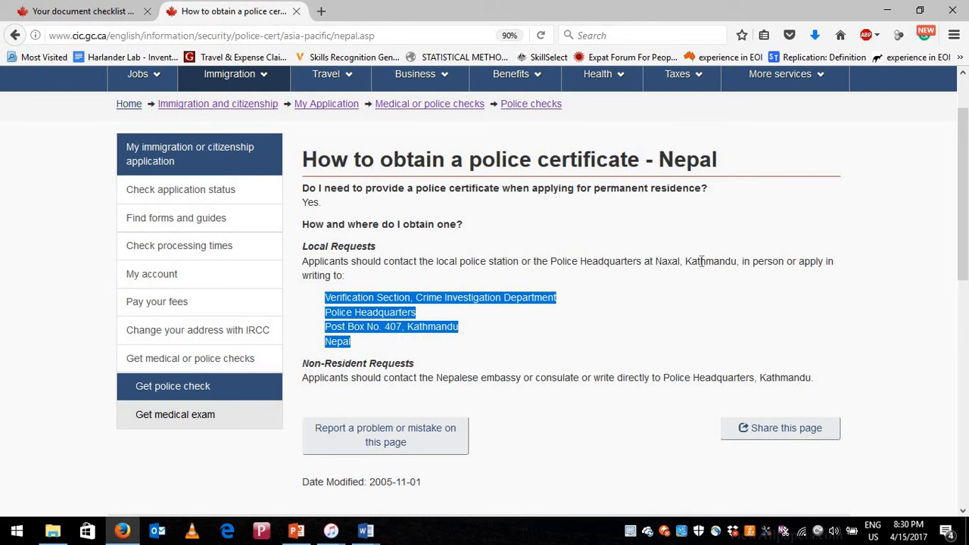
drag(656, 262, 737, 261)
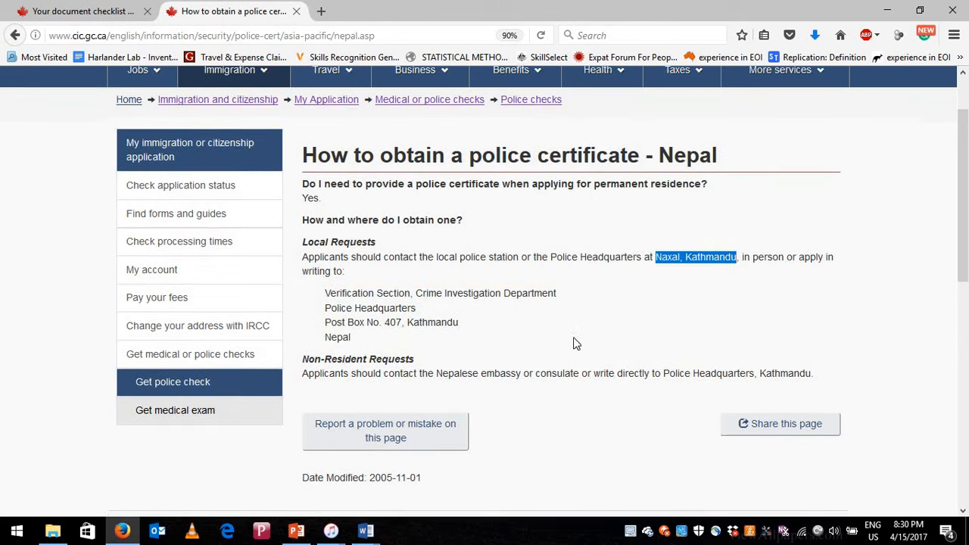
scroll(573, 341, down, 2)
scroll(292, 190, up, 4)
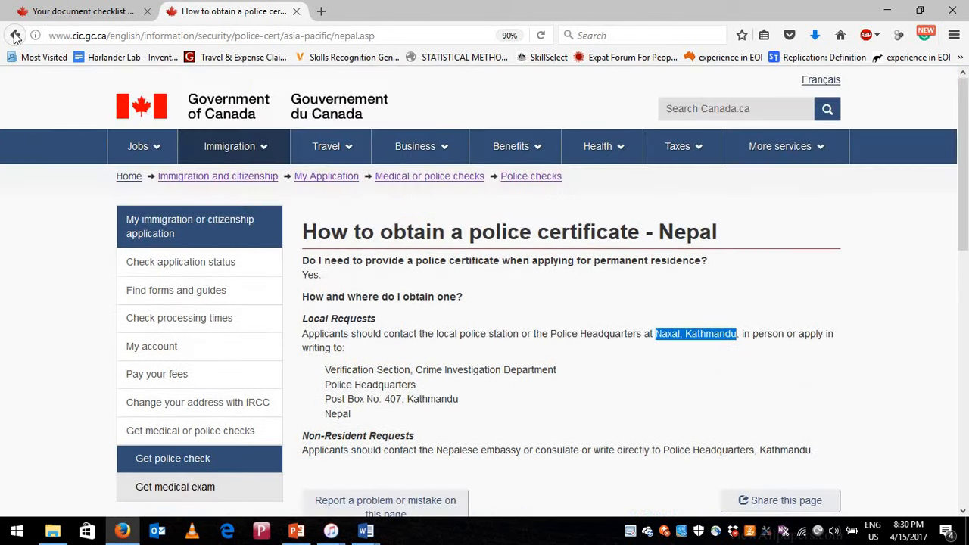
- Go back from Nepal through the country index and Police certificates page
click(15, 35)
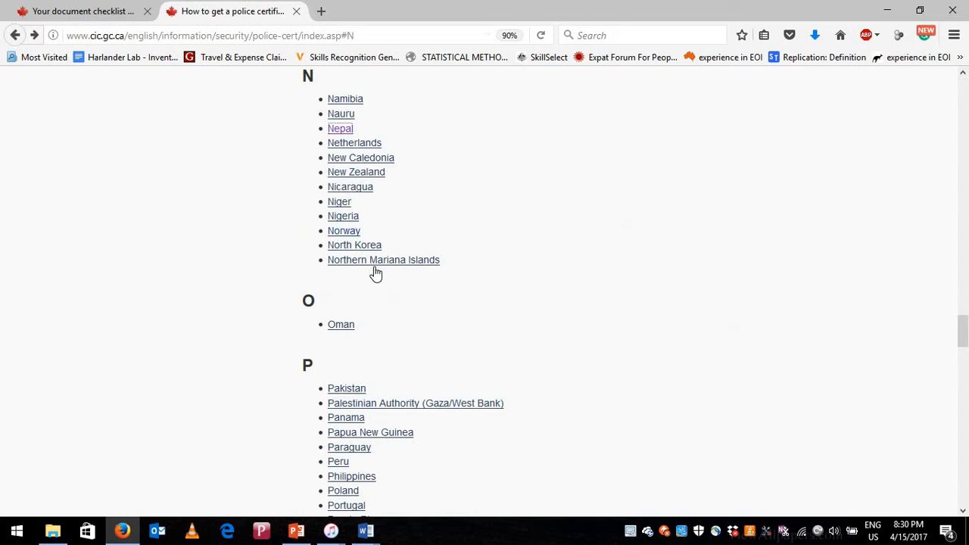
scroll(390, 316, up, 4)
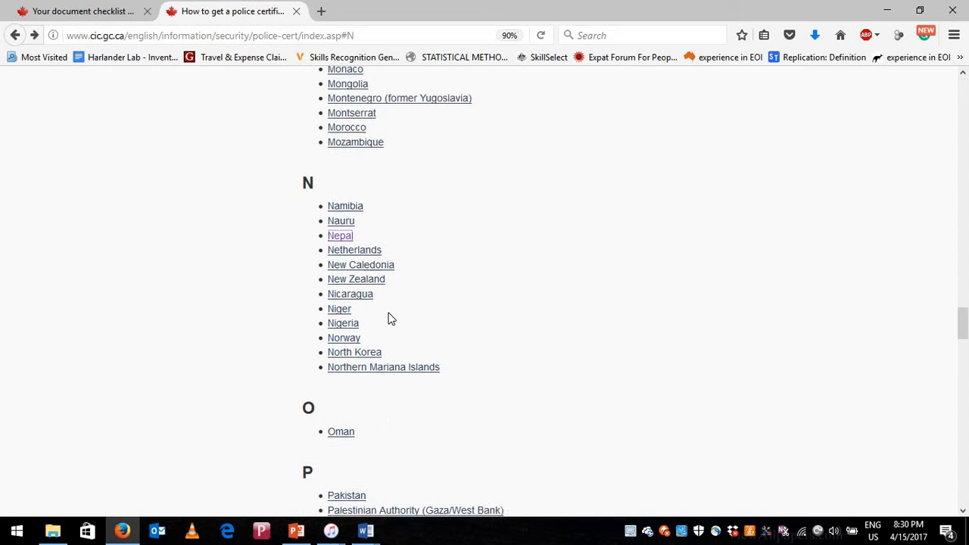
scroll(22, 69, up, 3)
click(16, 35)
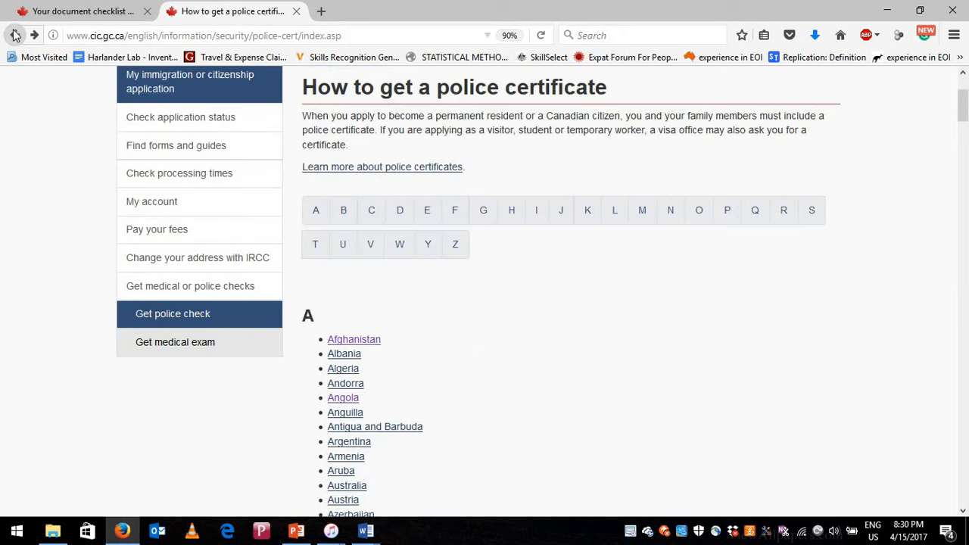
click(15, 35)
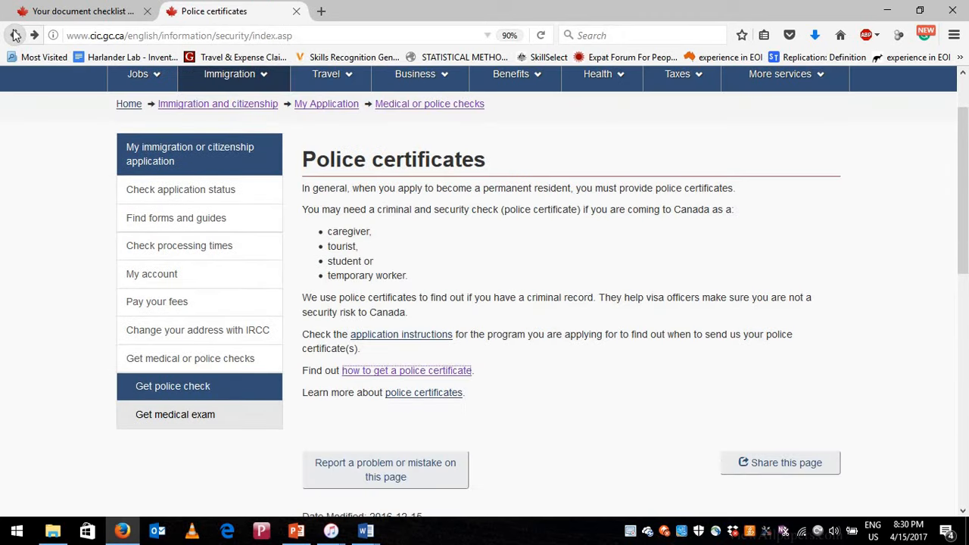
click(15, 36)
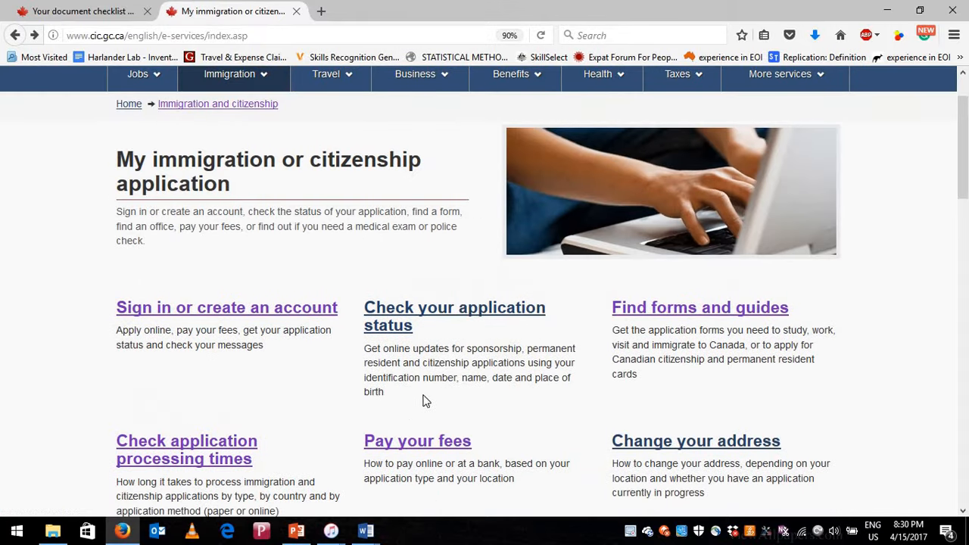
scroll(464, 268, up, 2)
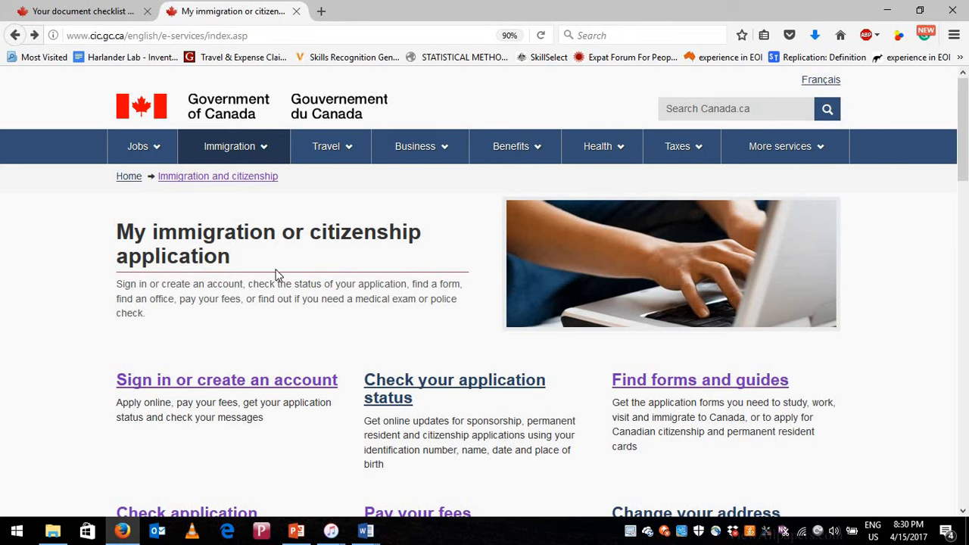
- From the Canada.ca home page, open Immigration > My application and scroll its links
click(130, 179)
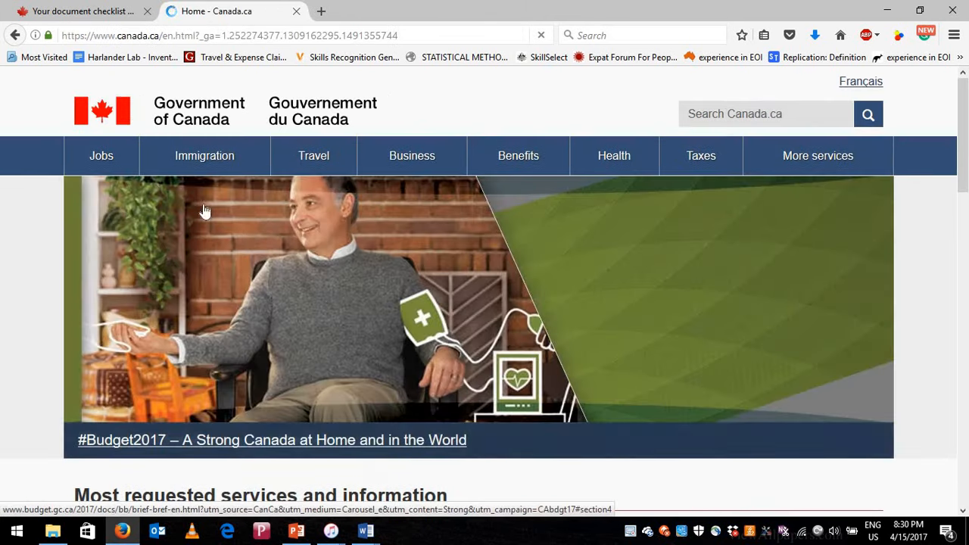
mouse_move(242, 146)
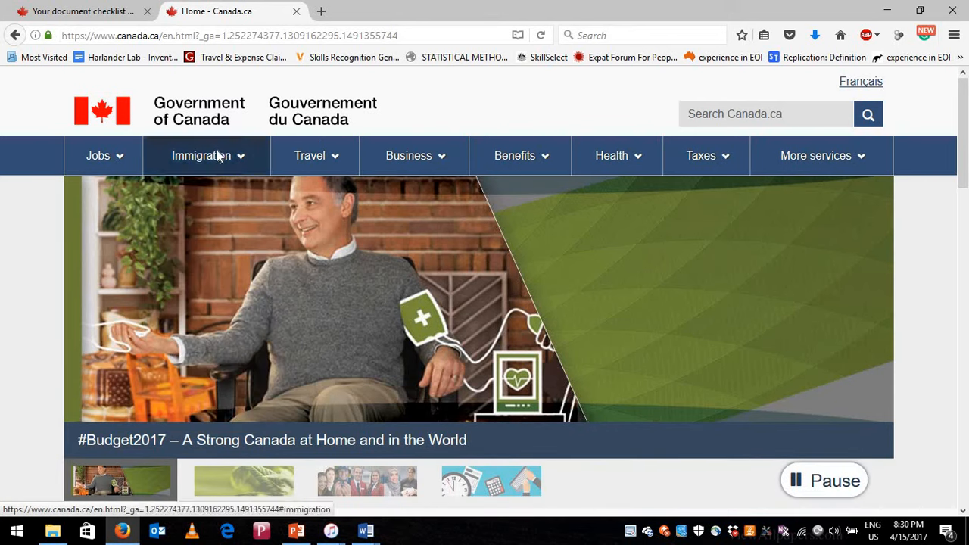
mouse_move(215, 155)
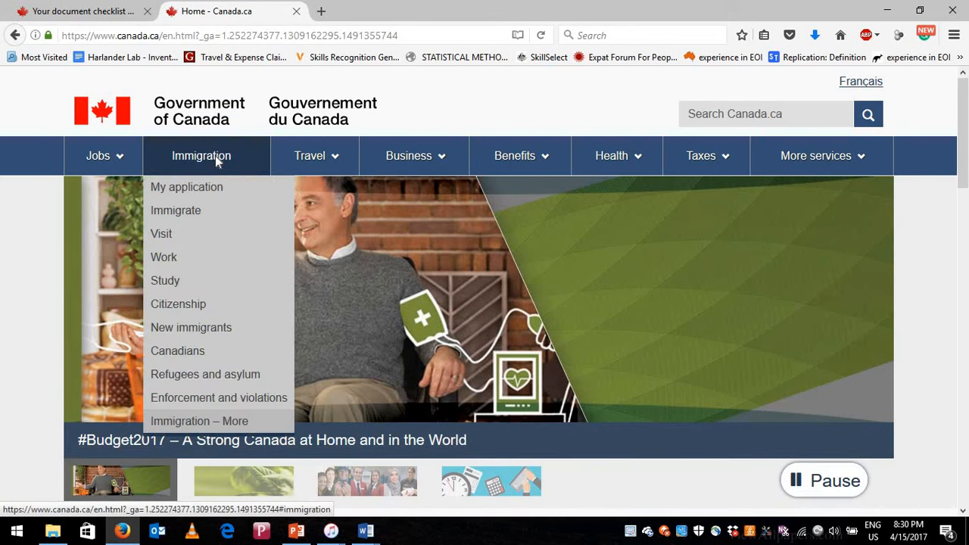
click(191, 188)
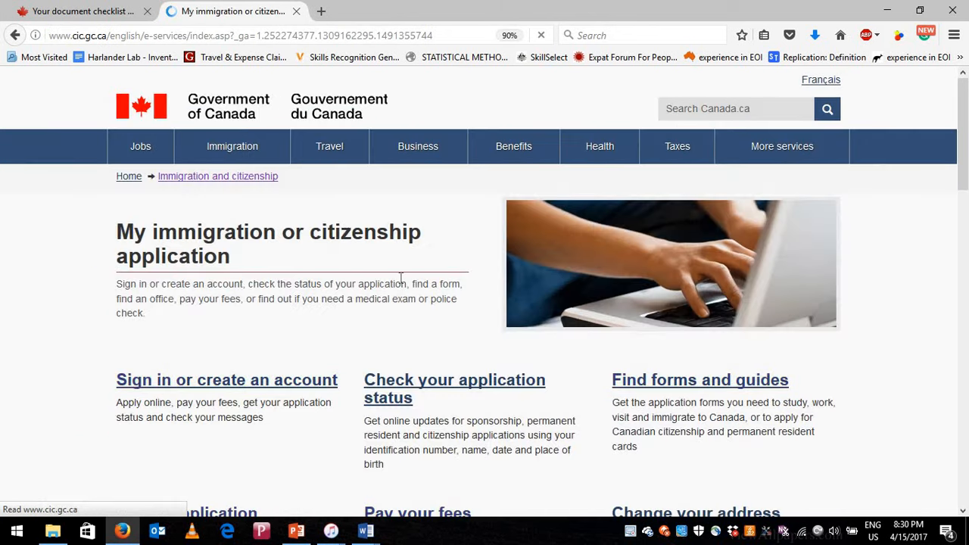
scroll(402, 287, down, 2)
scroll(402, 285, down, 4)
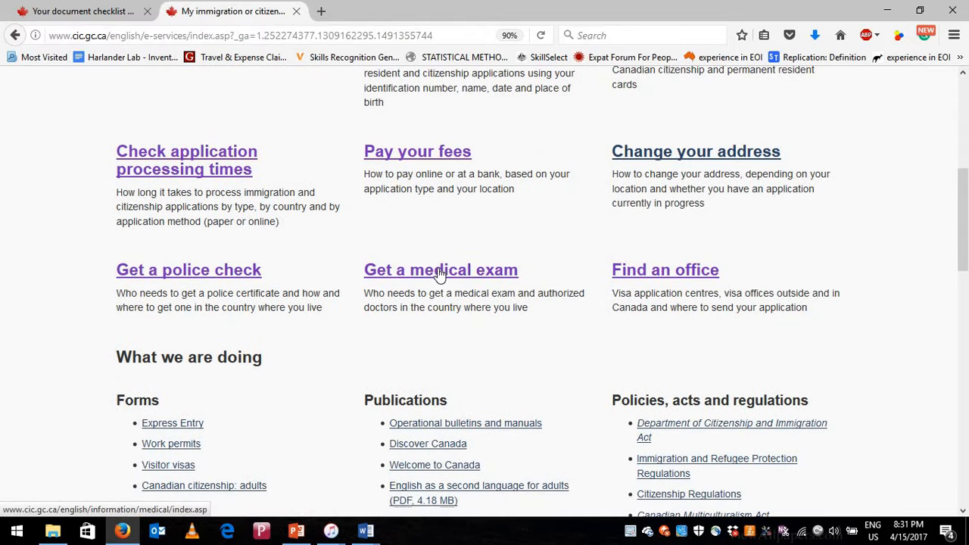
- Open the medical exam page, then the requirements for temporary residents
click(440, 272)
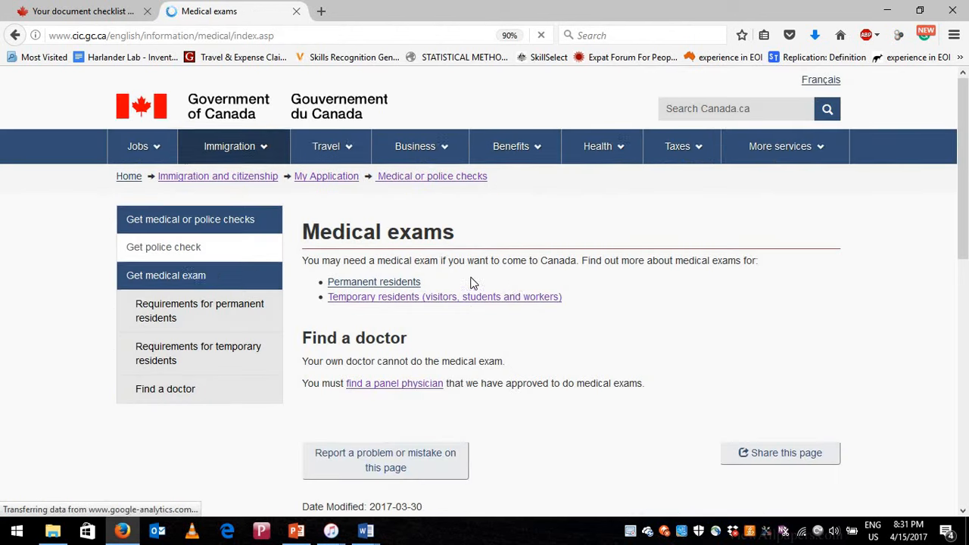
scroll(471, 283, down, 2)
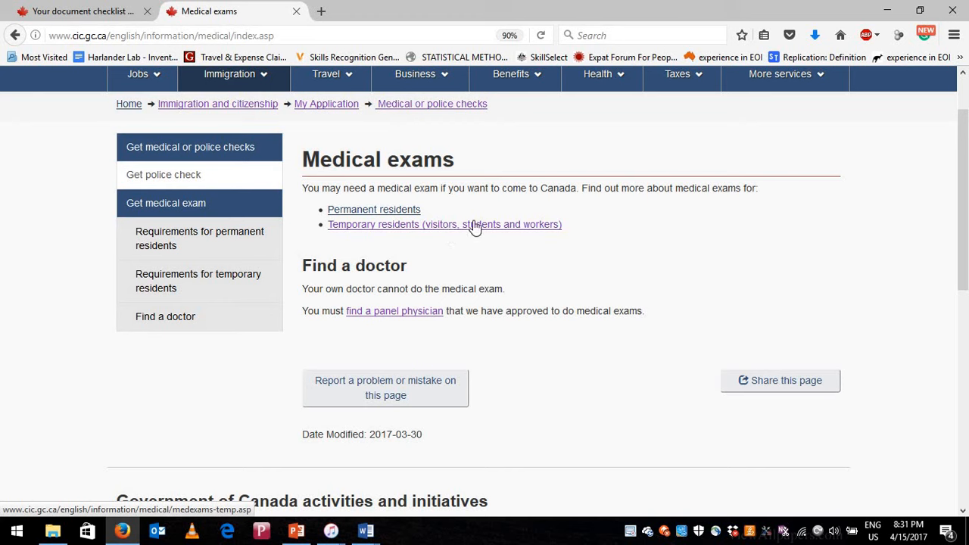
click(426, 226)
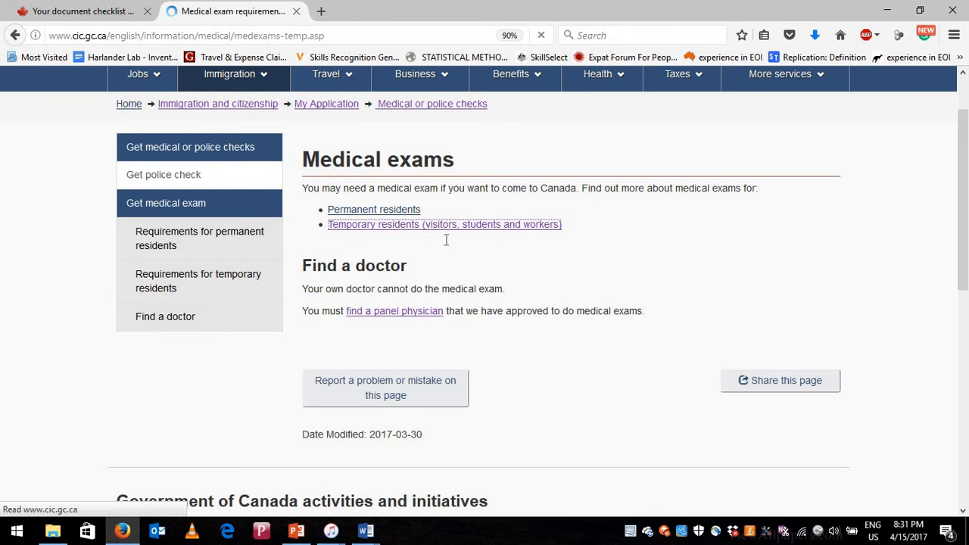
scroll(500, 310, down, 2)
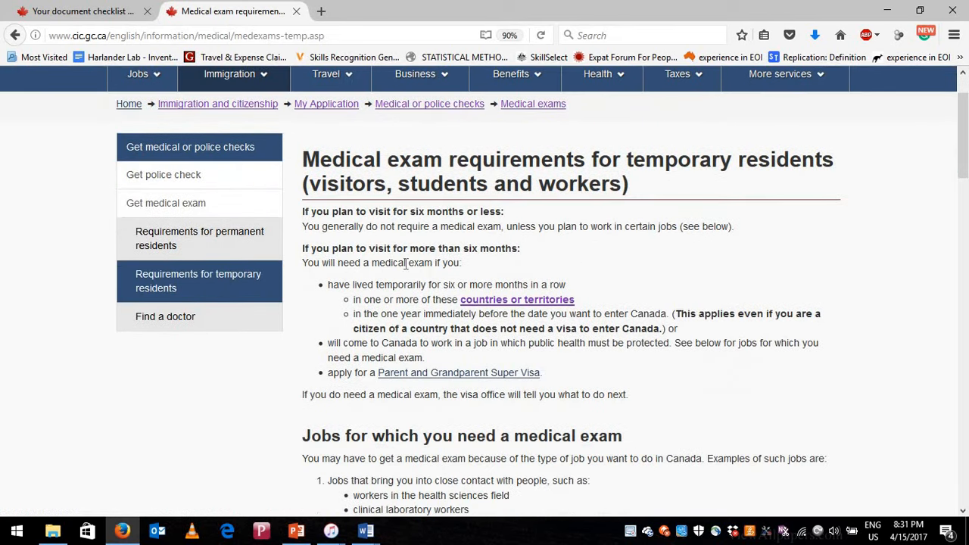
- Highlight that stays over six months need a medical exam, then read down to who performs it
drag(303, 248, 512, 248)
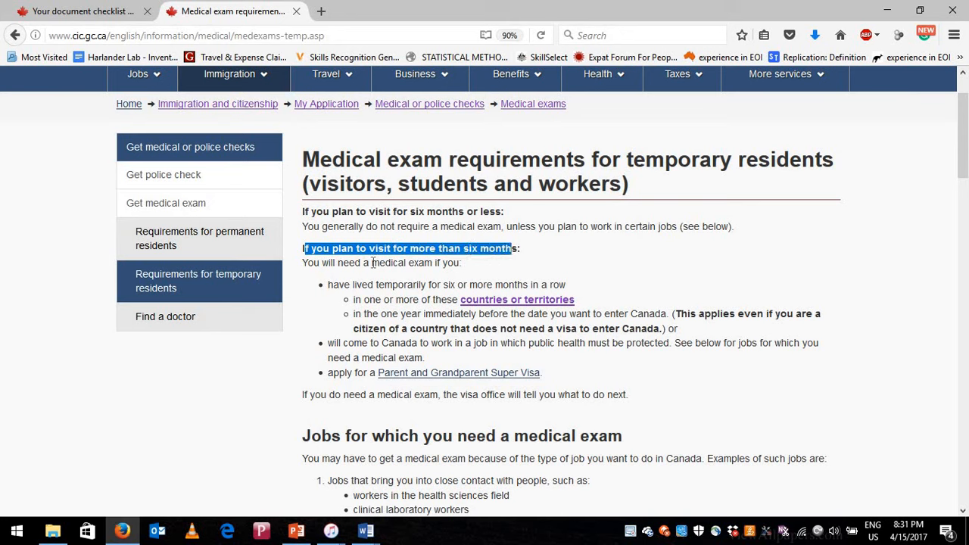
mouse_move(440, 250)
mouse_down()
mouse_move(374, 263)
mouse_move(430, 266)
mouse_up()
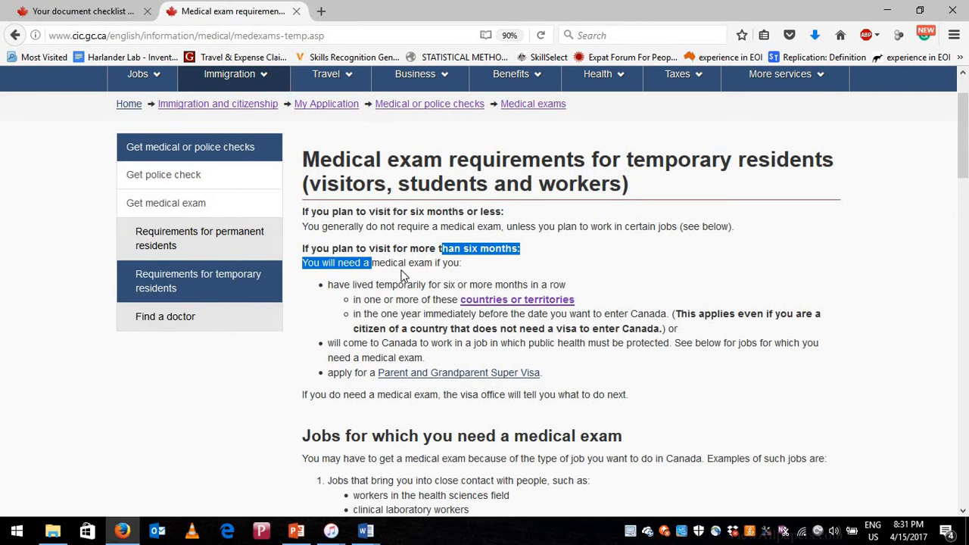
click(399, 300)
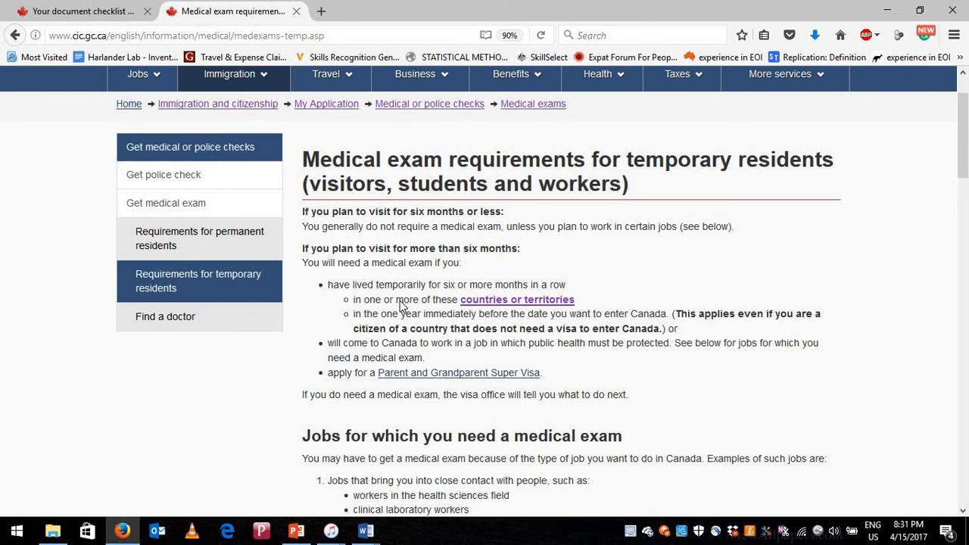
scroll(401, 305, down, 5)
scroll(402, 303, down, 1)
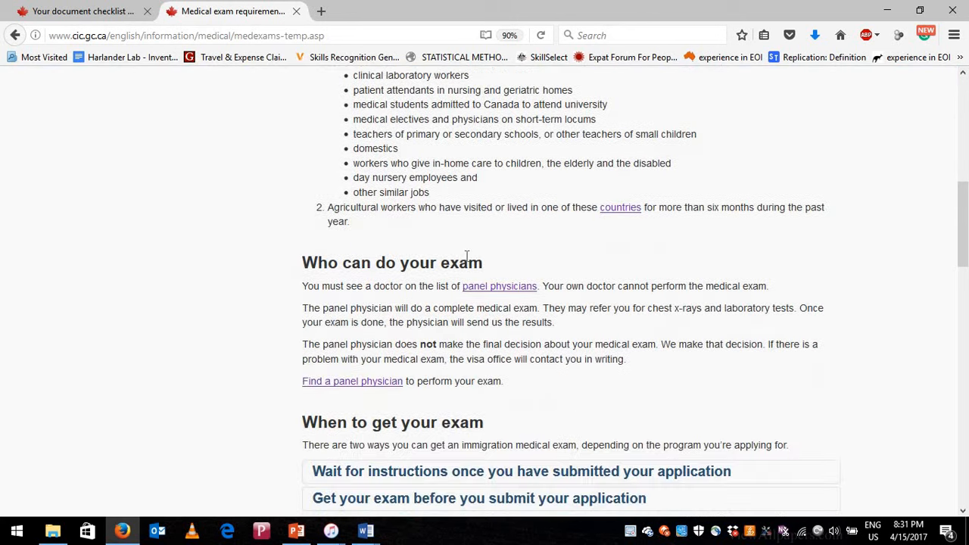
scroll(401, 242, down, 1)
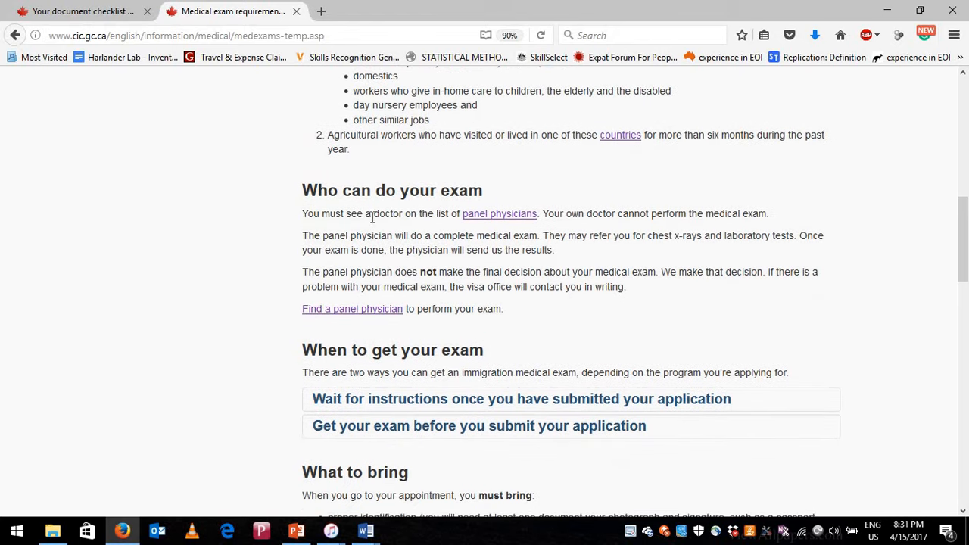
- On Find a Panel Physician, select Nepal as the country and run the search
click(505, 219)
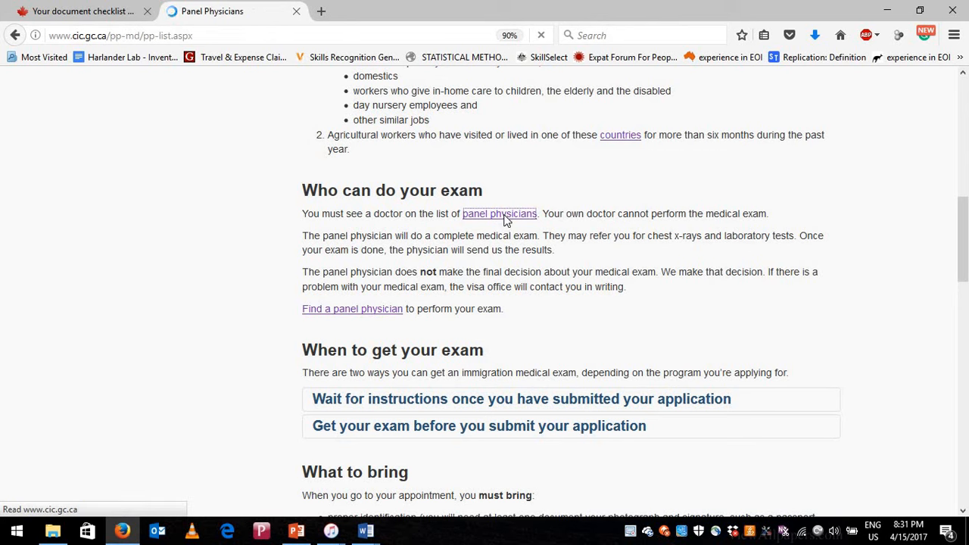
scroll(493, 333, down, 2)
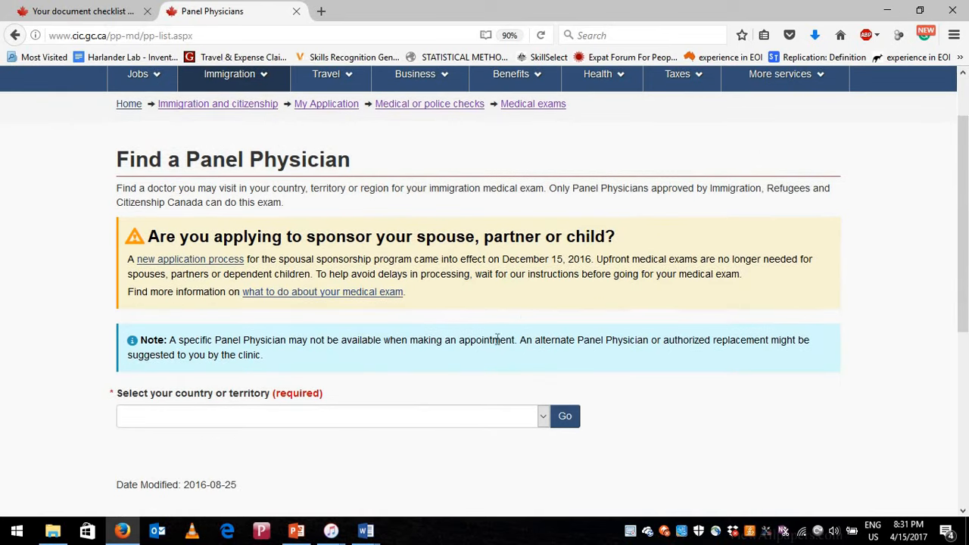
scroll(249, 352, down, 2)
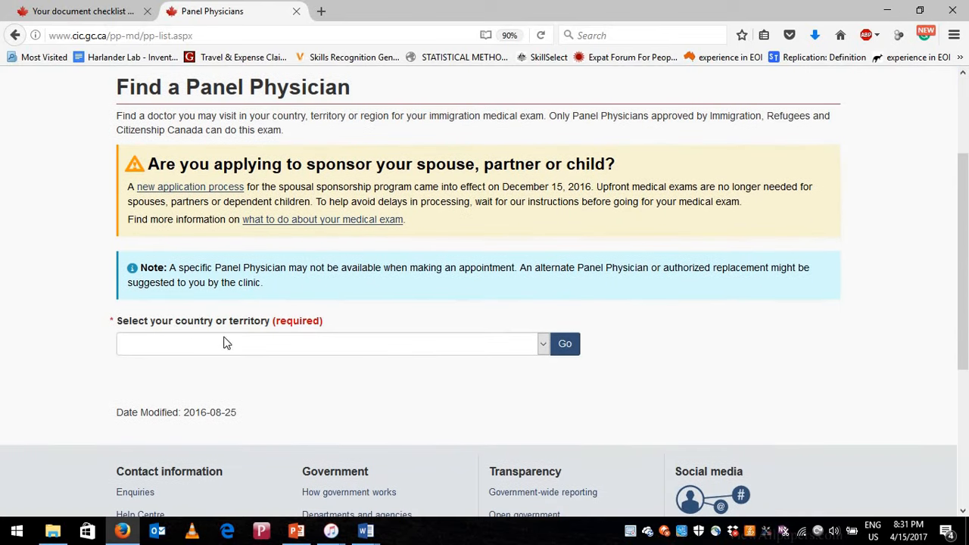
click(267, 348)
key(n)
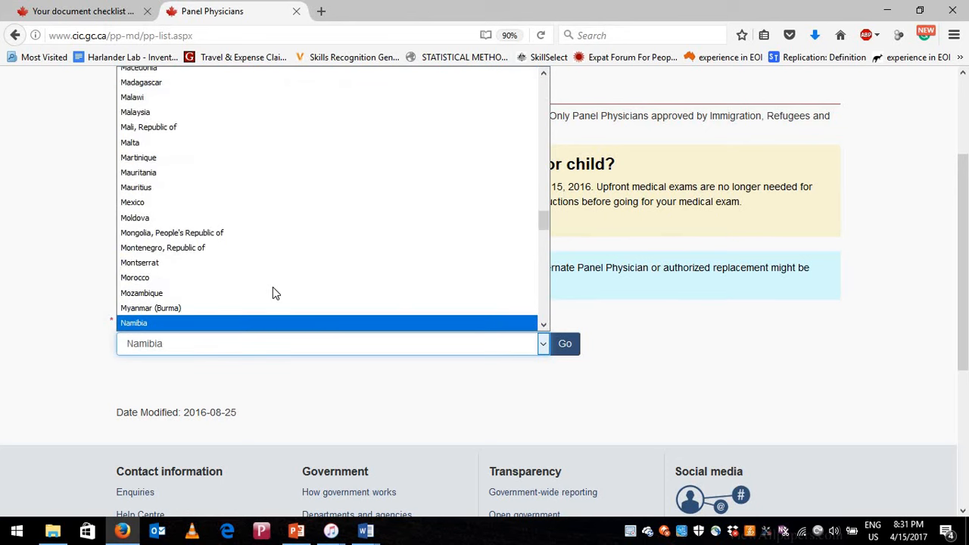
key(Down)
key(Down)
key(Down)
key(Up)
key(Return)
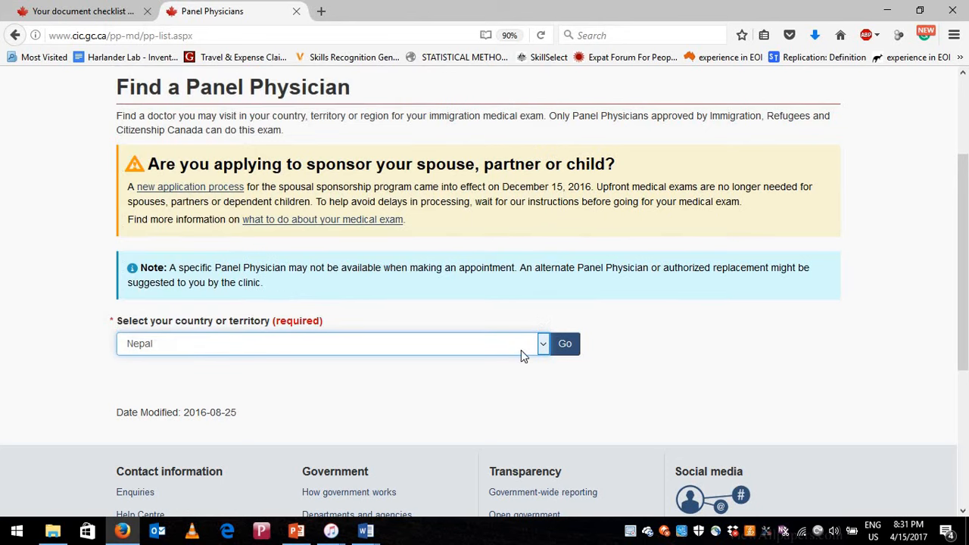
click(567, 347)
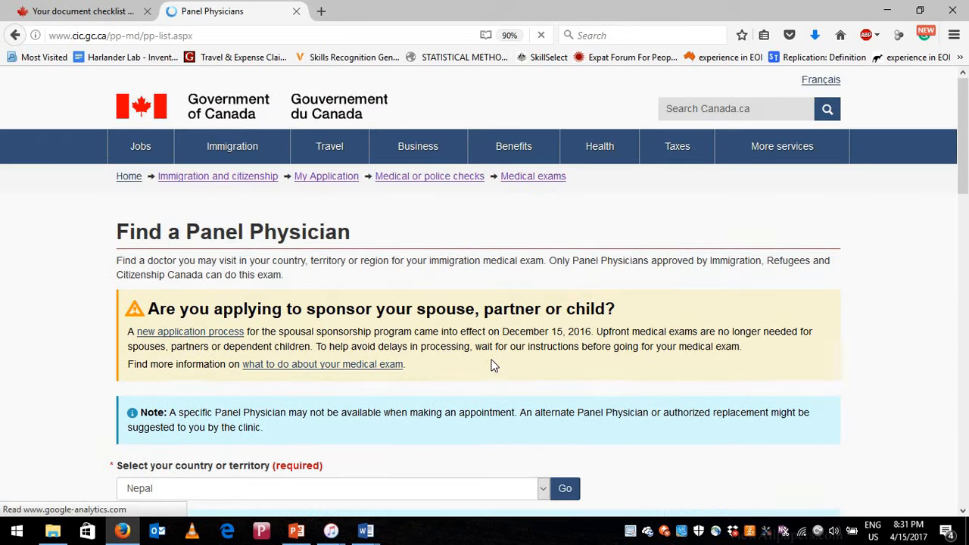
- Review the Nepal physicians from Damak to Kathmandu, then enter cic.gc.ca in the address bar
scroll(493, 366, down, 5)
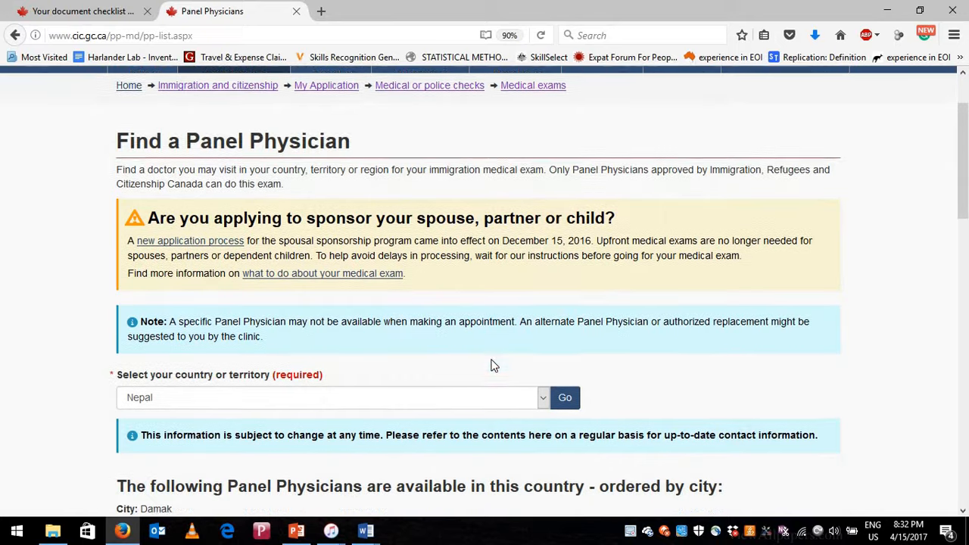
scroll(360, 424, down, 7)
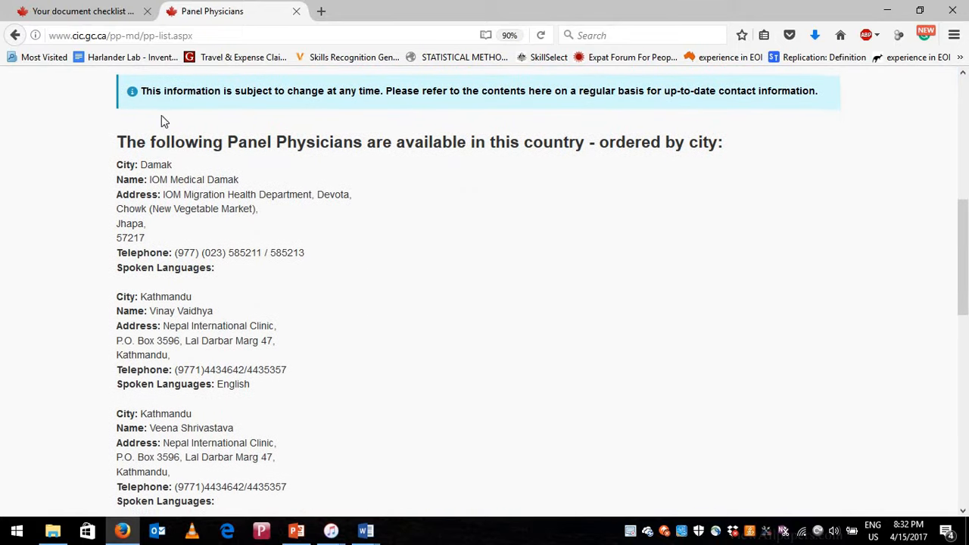
scroll(144, 102, down, 2)
double_click(157, 94)
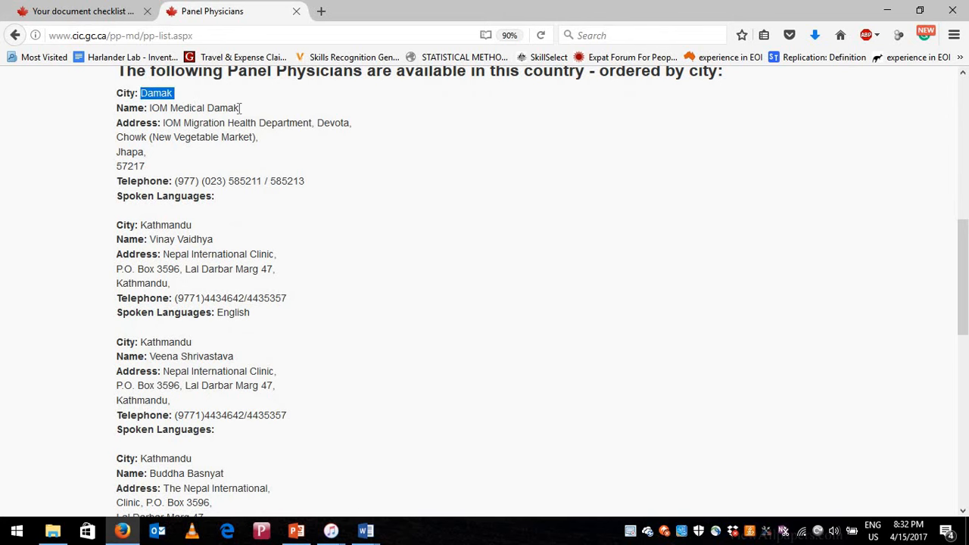
drag(239, 108, 149, 108)
scroll(181, 195, down, 1)
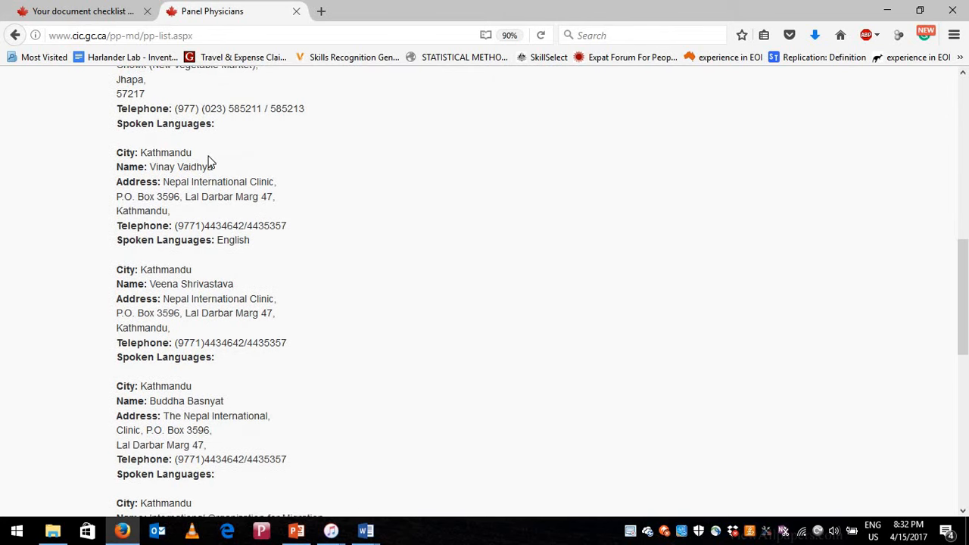
drag(194, 153, 157, 167)
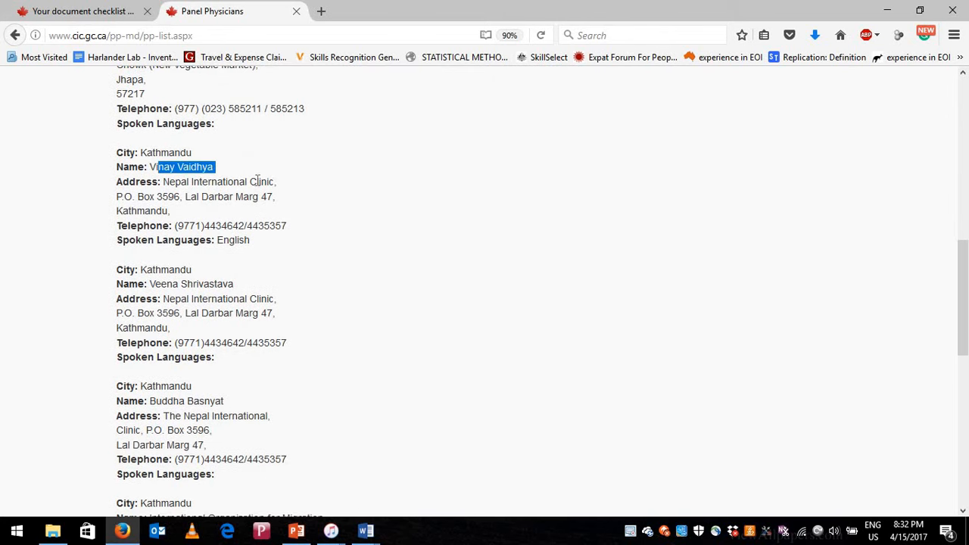
drag(256, 182, 261, 154)
scroll(209, 240, down, 2)
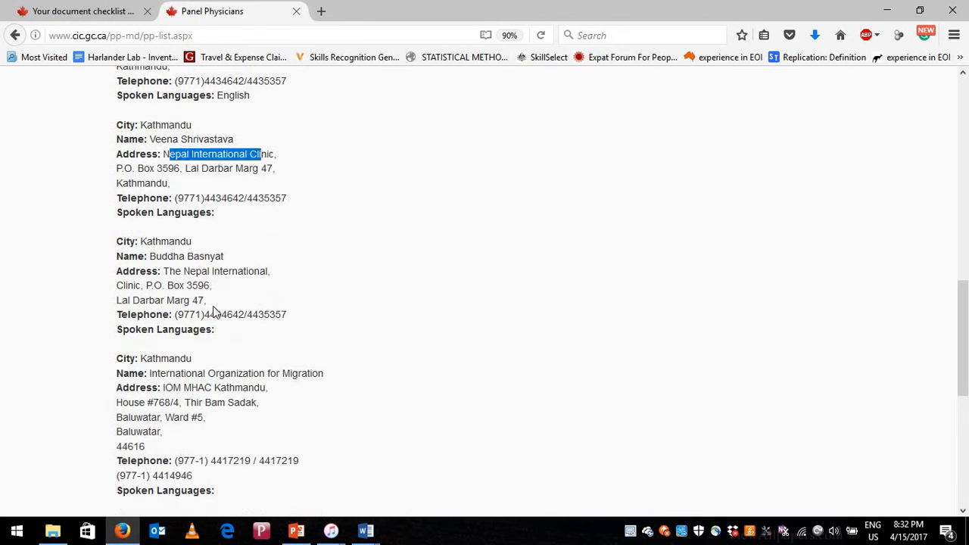
scroll(218, 417, down, 1)
scroll(262, 381, up, 6)
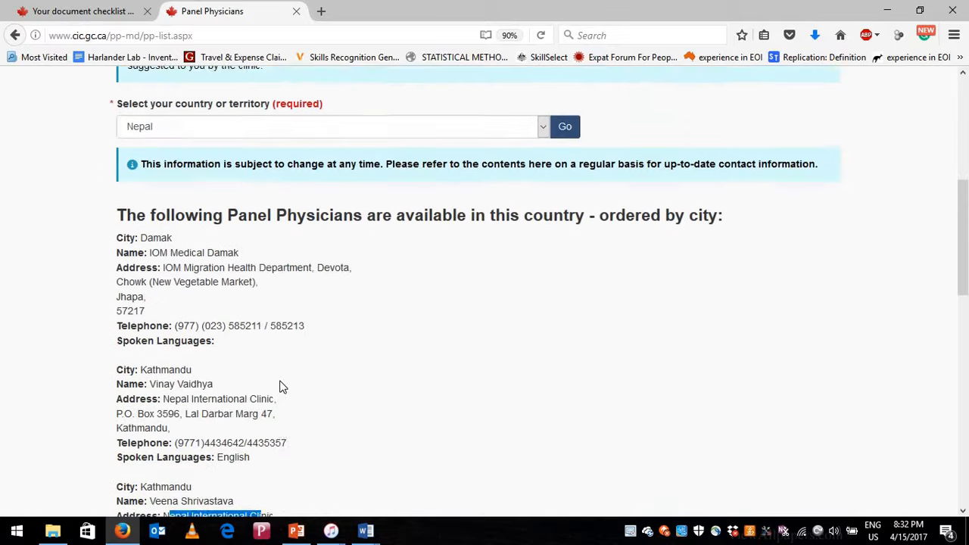
scroll(280, 387, up, 3)
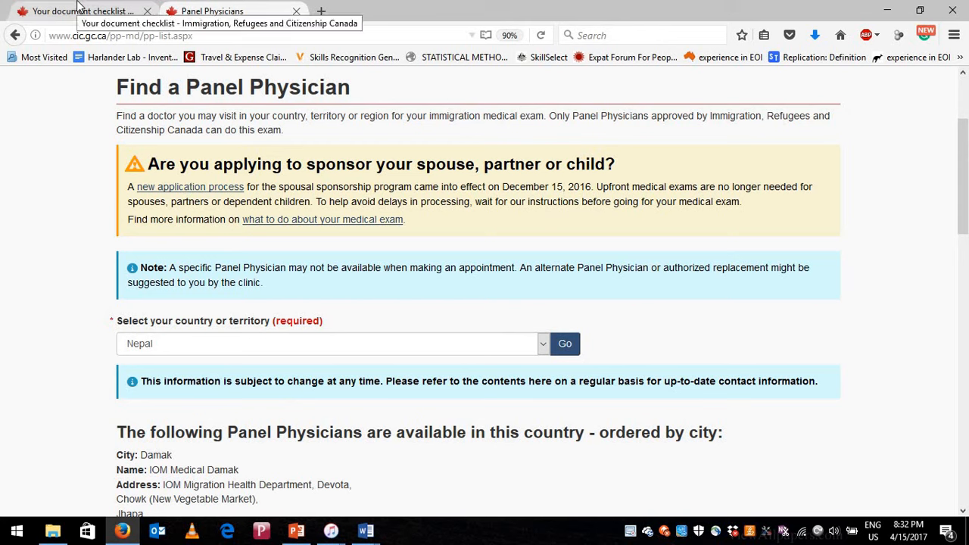
click(253, 37)
text(cic)
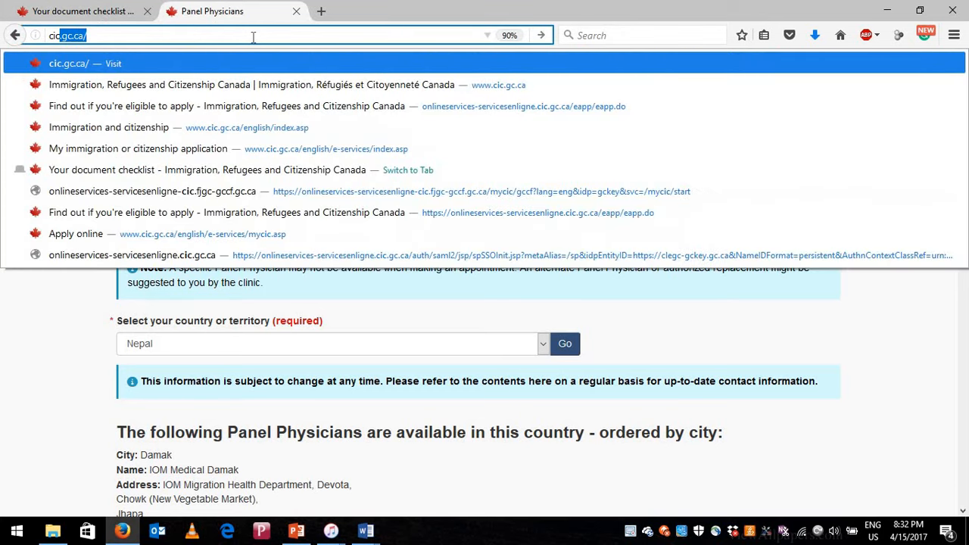
text(.gc.ca)
- Load cic.gc.ca in English, go to Immigration > My application, and open Find an office
key(Return)
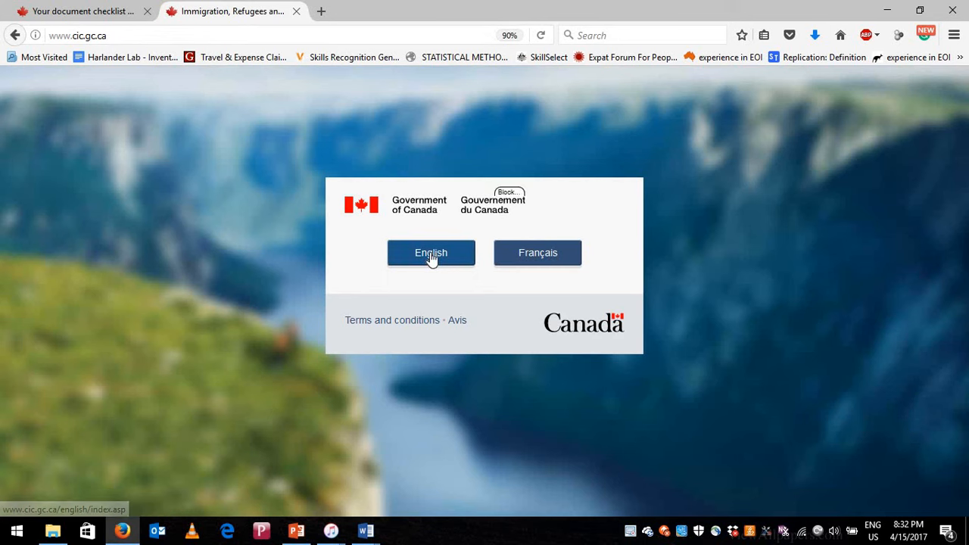
click(431, 257)
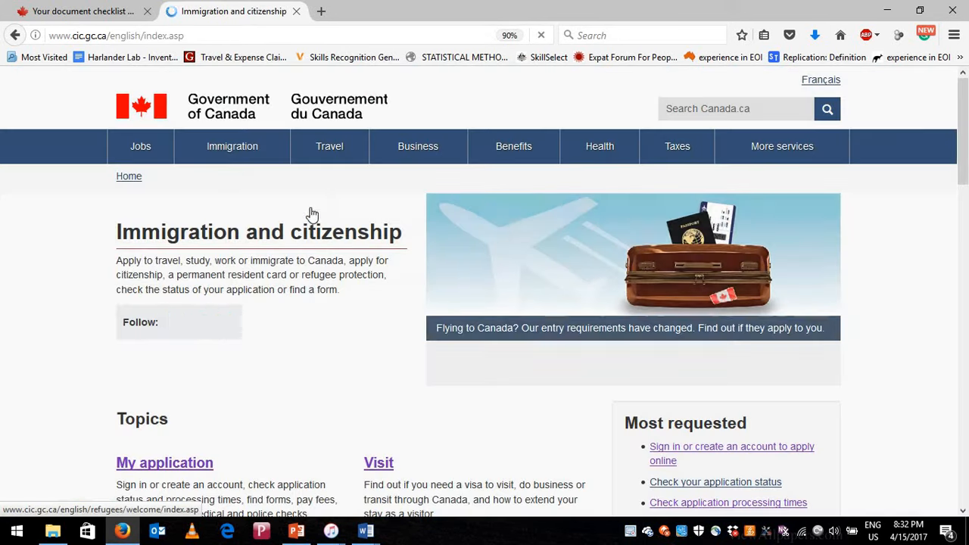
mouse_move(233, 146)
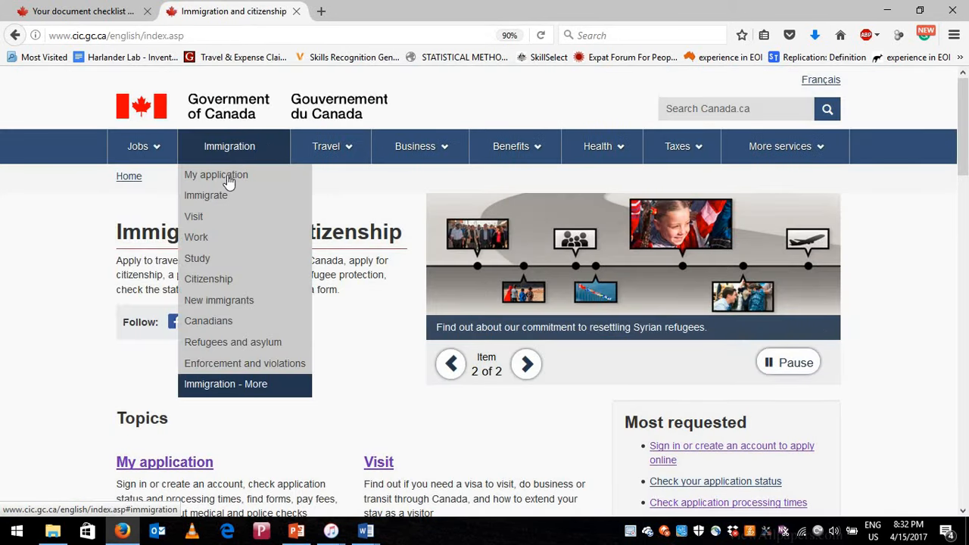
click(229, 180)
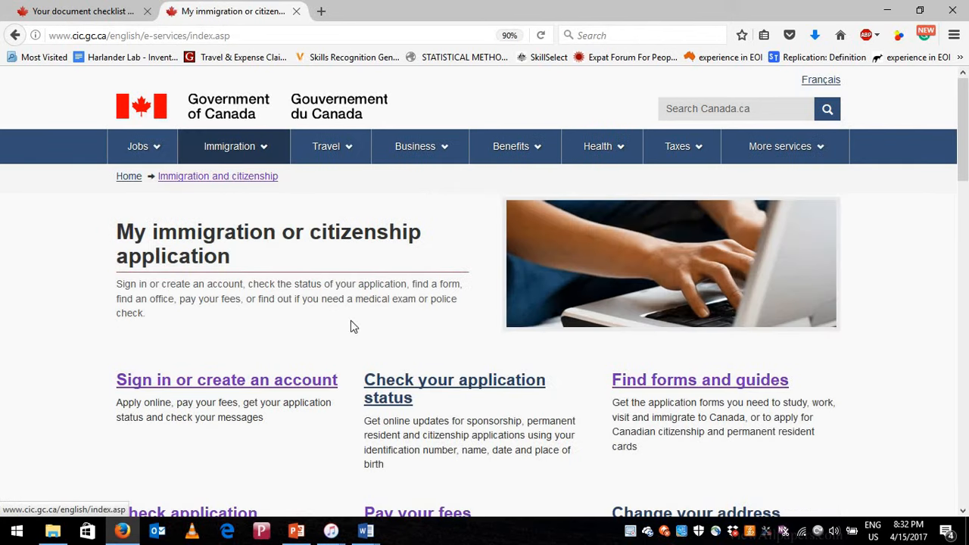
scroll(446, 414, down, 5)
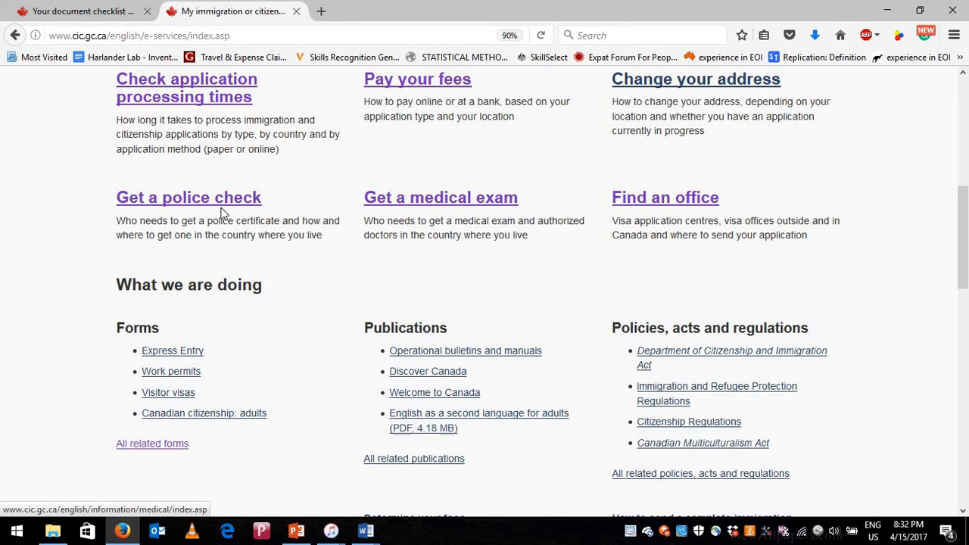
click(661, 201)
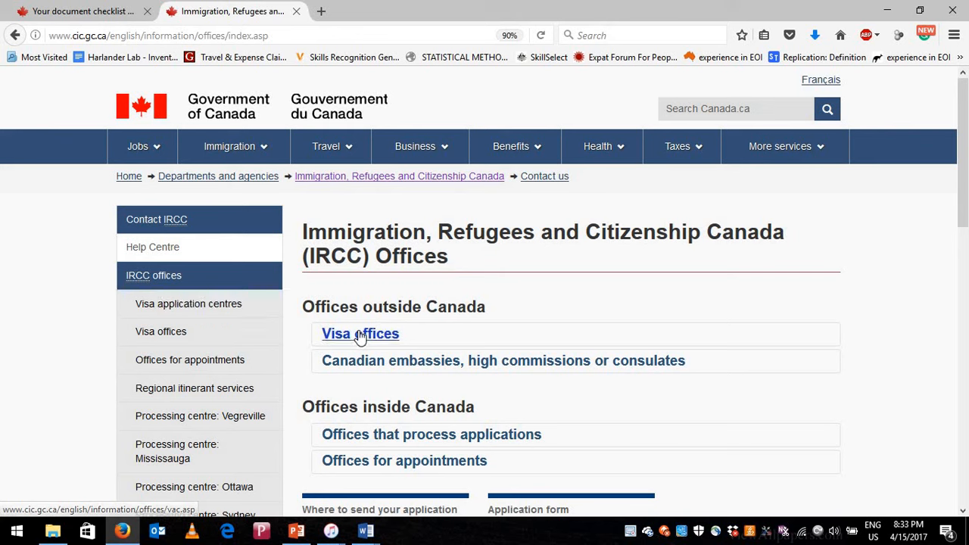
- Open the visa application centres list, dismiss the location prompt, and scroll from Abidjan toward India
click(183, 311)
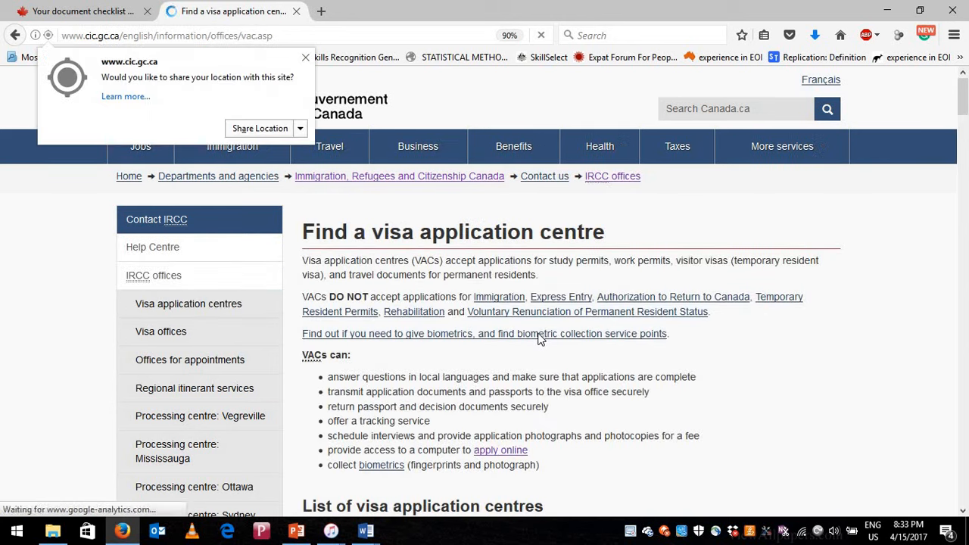
scroll(538, 339, down, 3)
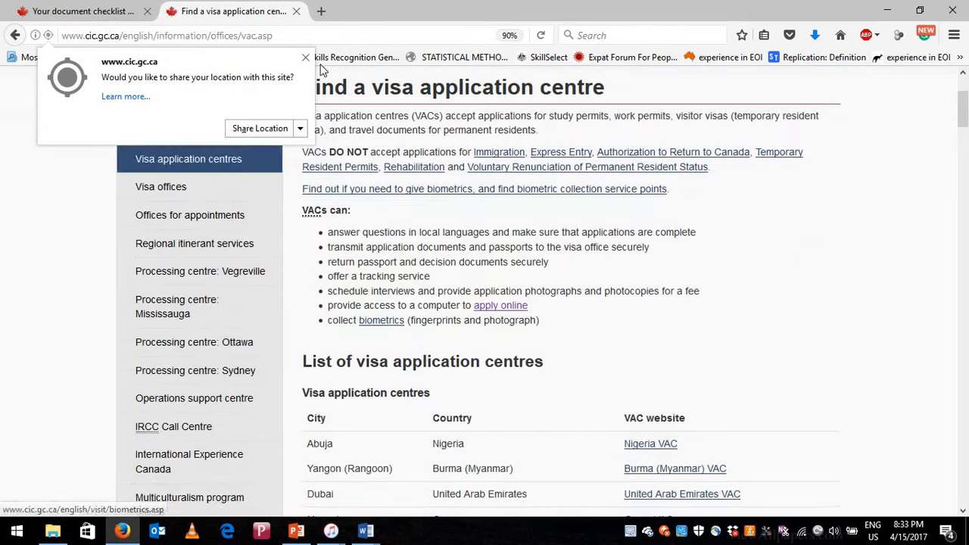
click(585, 317)
scroll(587, 323, up, 4)
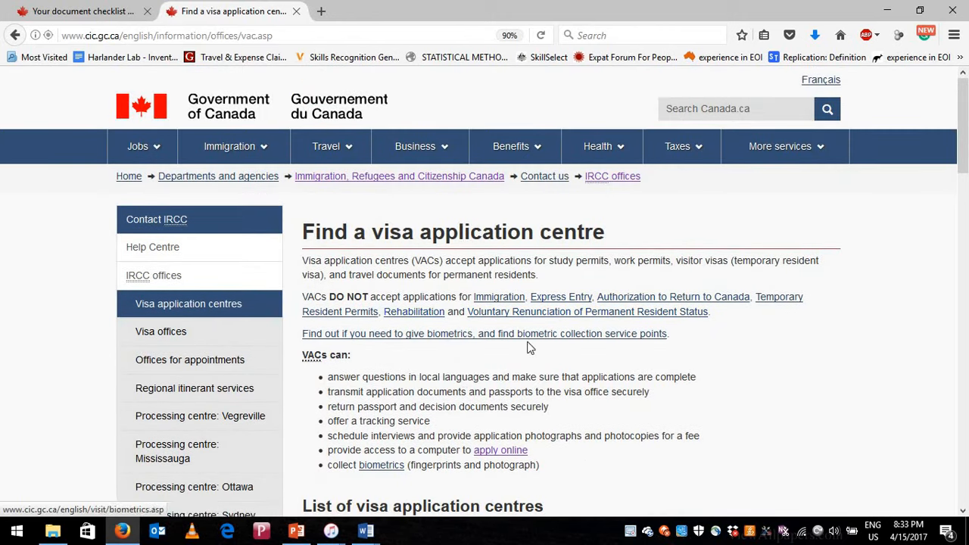
scroll(389, 365, down, 4)
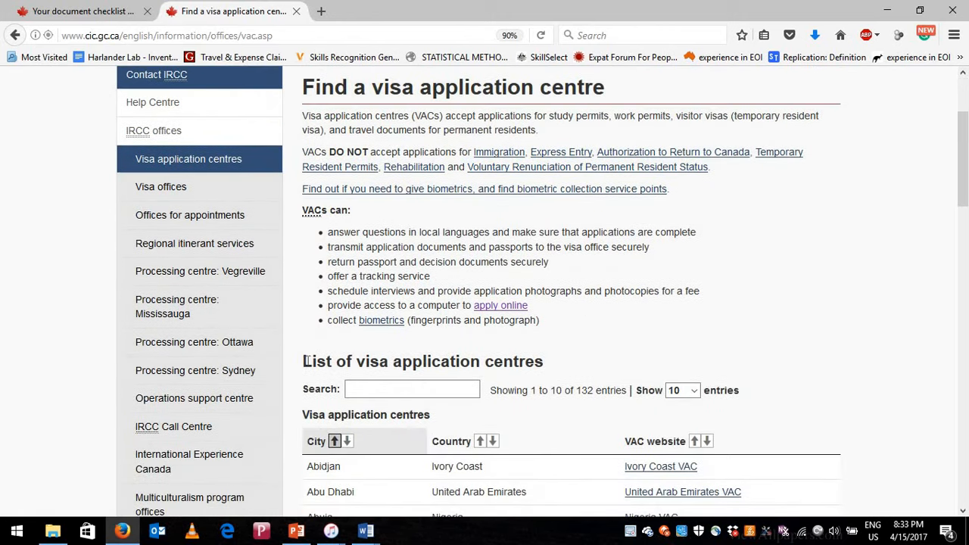
drag(303, 361, 496, 388)
scroll(464, 329, down, 3)
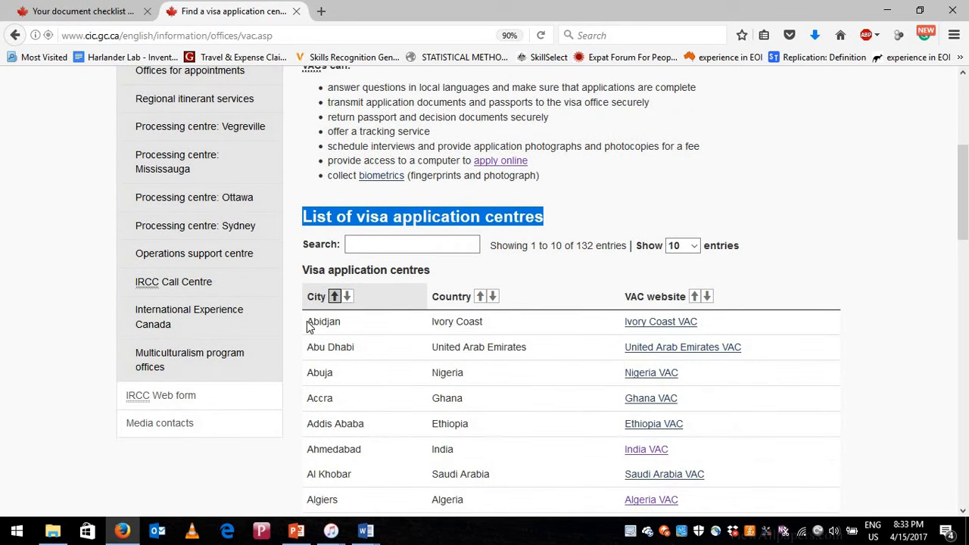
double_click(349, 321)
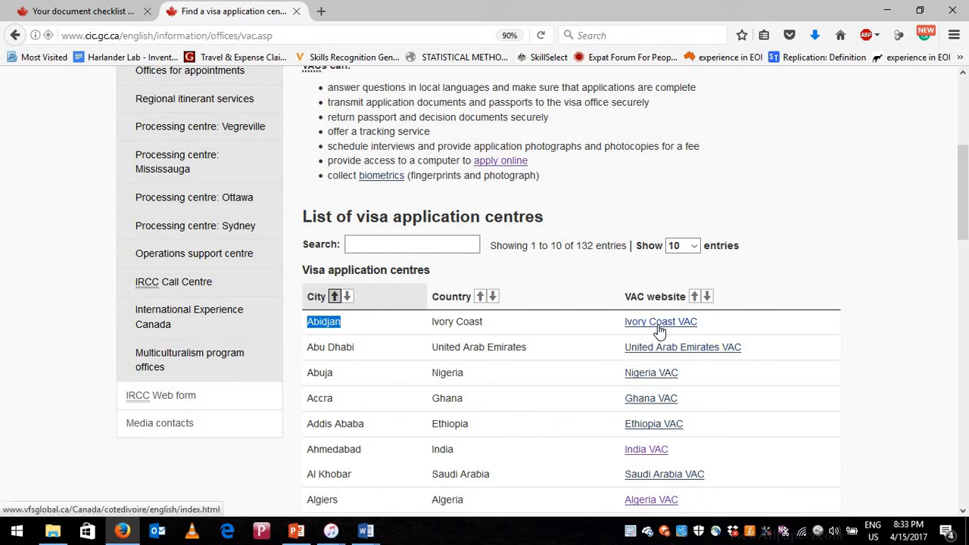
scroll(606, 394, down, 2)
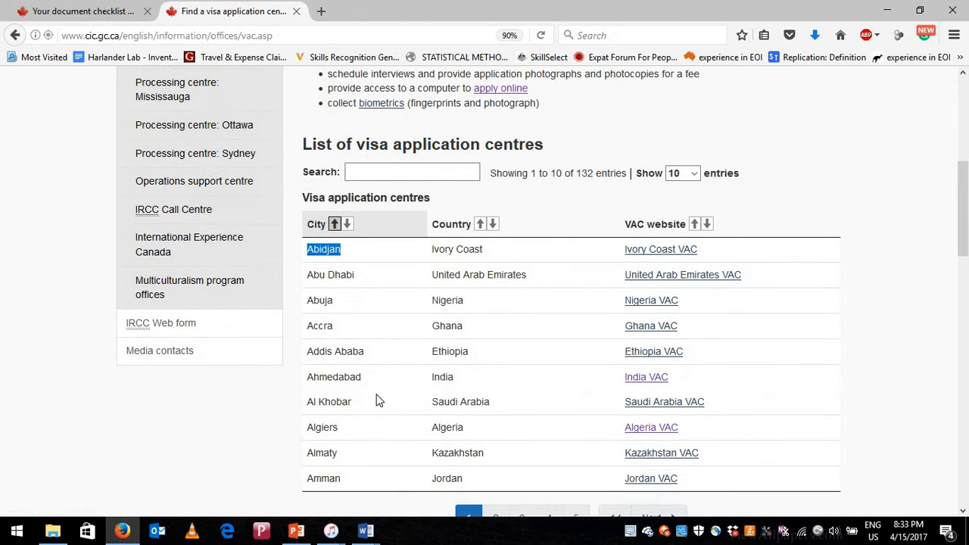
- Open the India VAC website and its Contact Us page
click(647, 379)
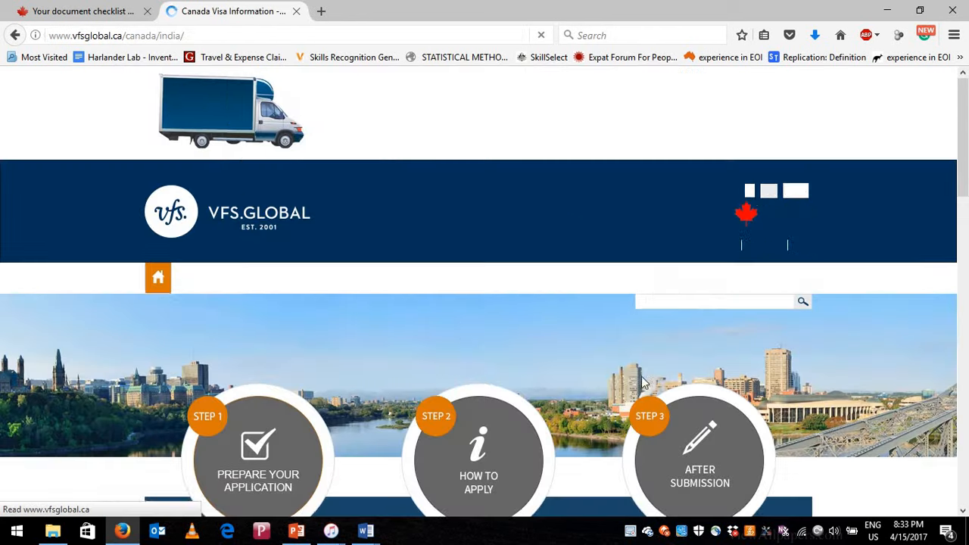
scroll(606, 379, down, 5)
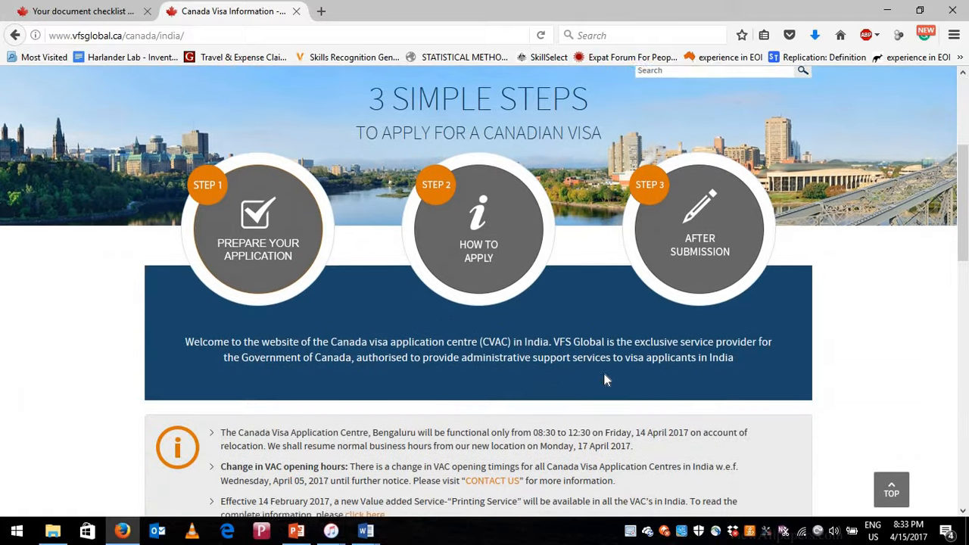
scroll(411, 187, up, 5)
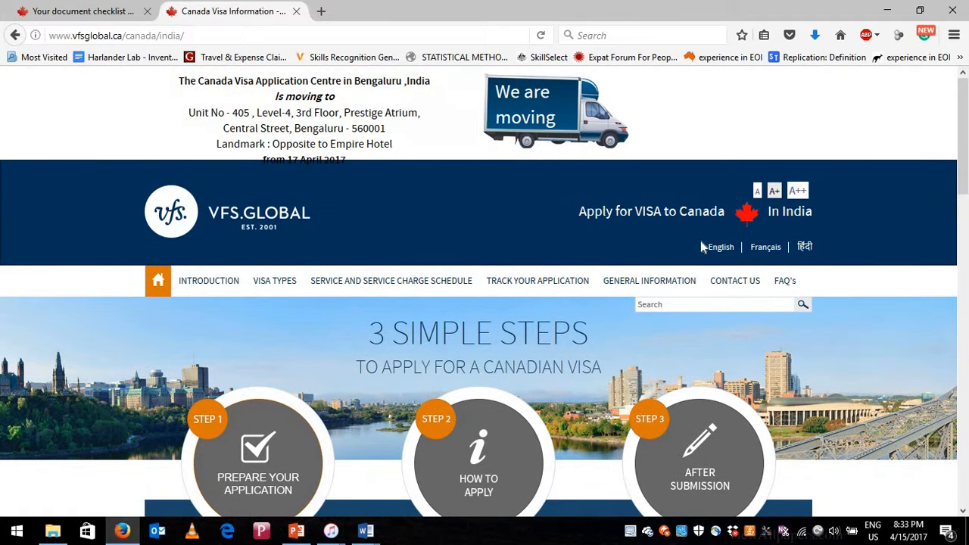
click(737, 283)
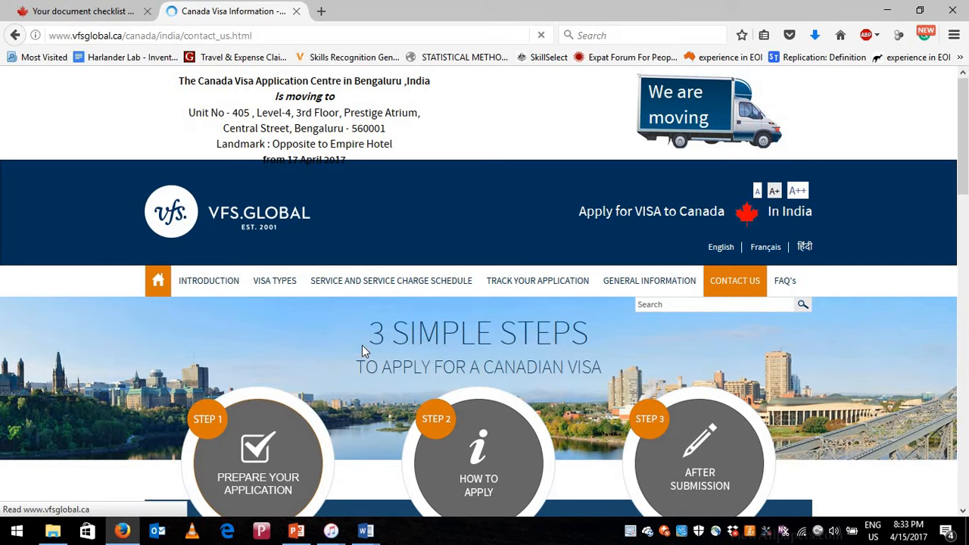
- Scroll through the centre addresses, marking New Delhi and Chandigarh, down to Kolkata
scroll(437, 342, down, 7)
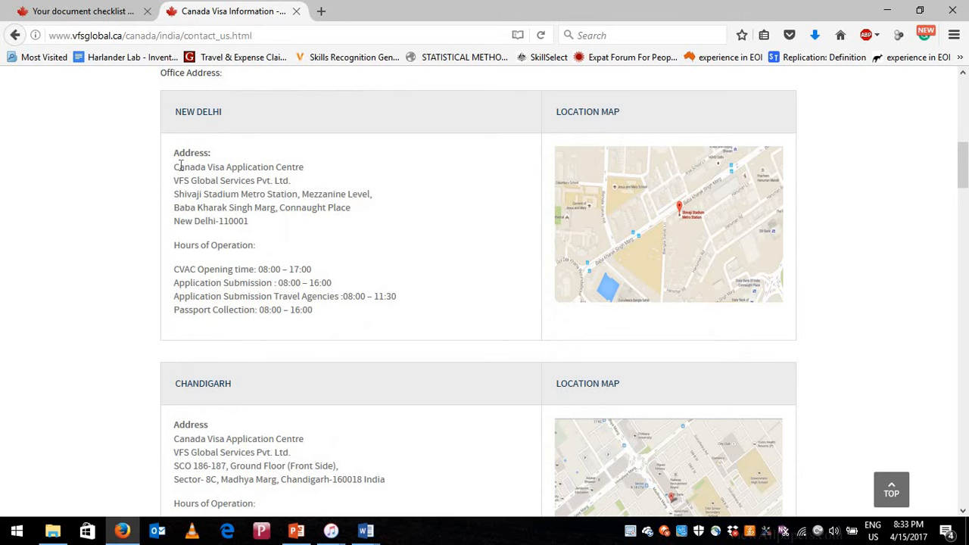
drag(180, 169, 271, 184)
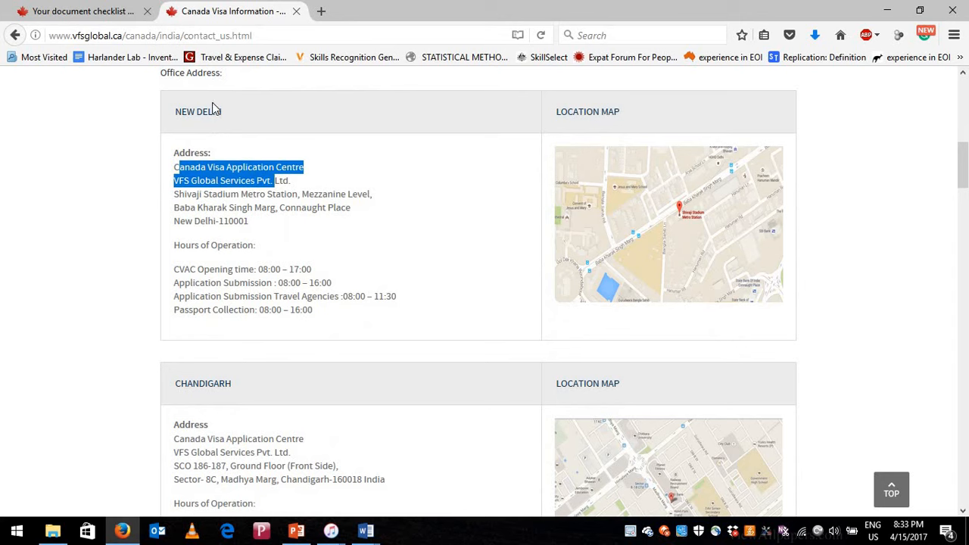
scroll(179, 302, down, 2)
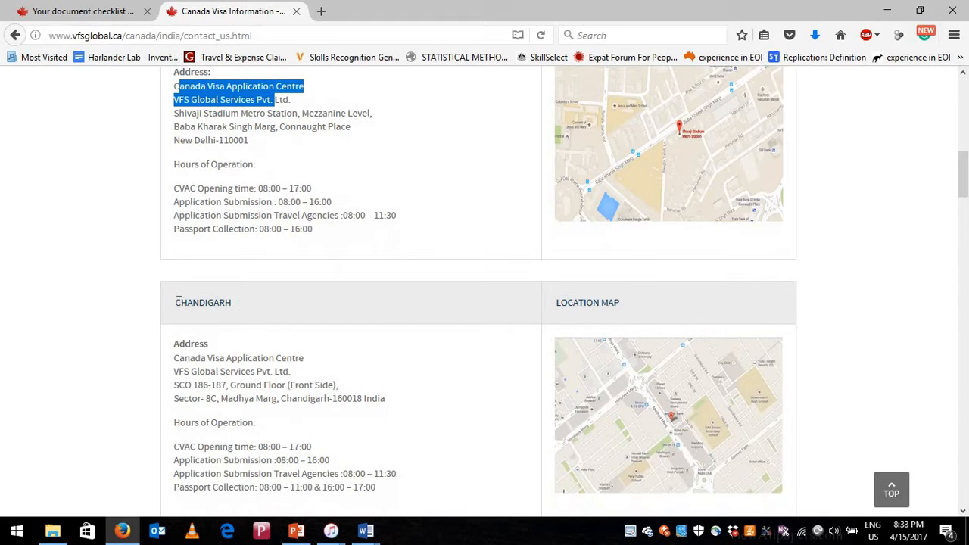
double_click(227, 303)
scroll(290, 318, down, 6)
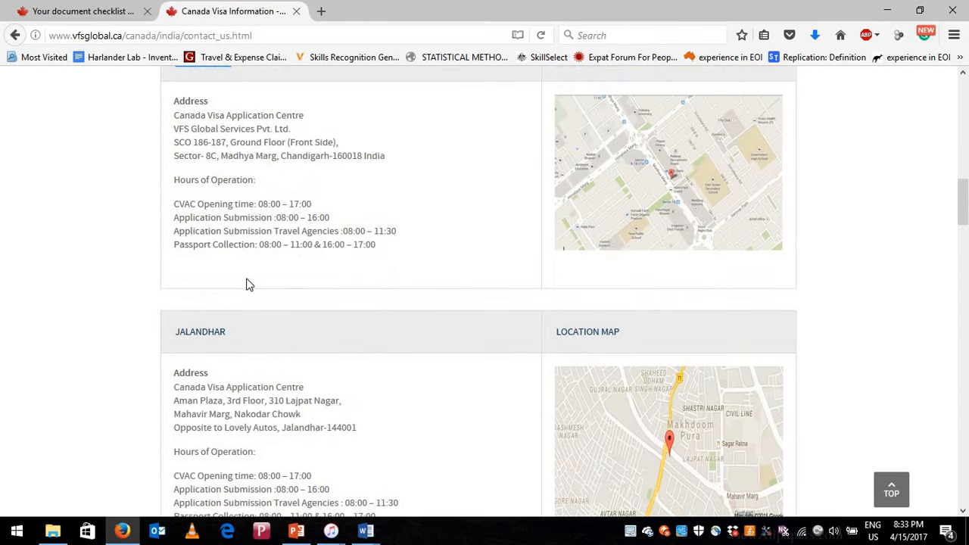
scroll(180, 219, down, 4)
drag(174, 239, 295, 273)
scroll(213, 233, down, 3)
scroll(286, 413, down, 3)
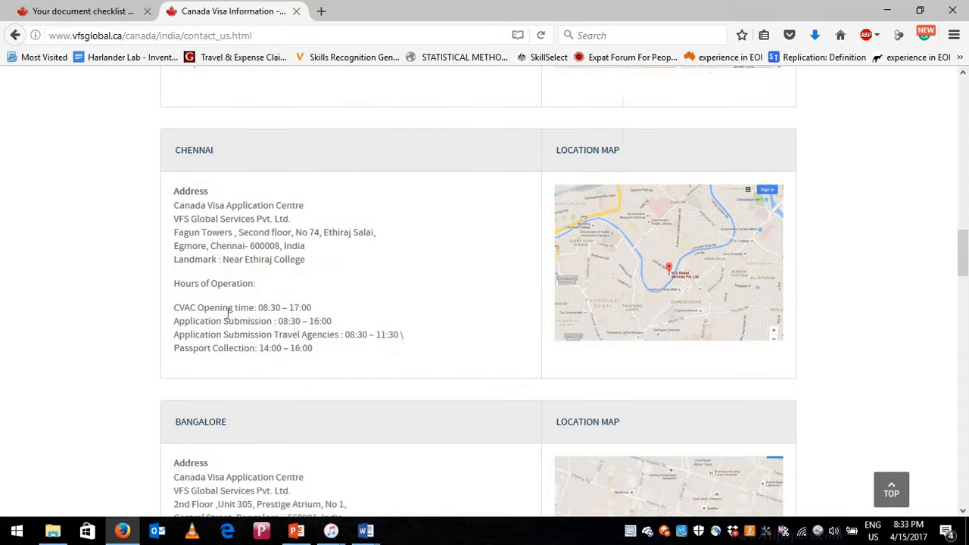
scroll(258, 362, down, 6)
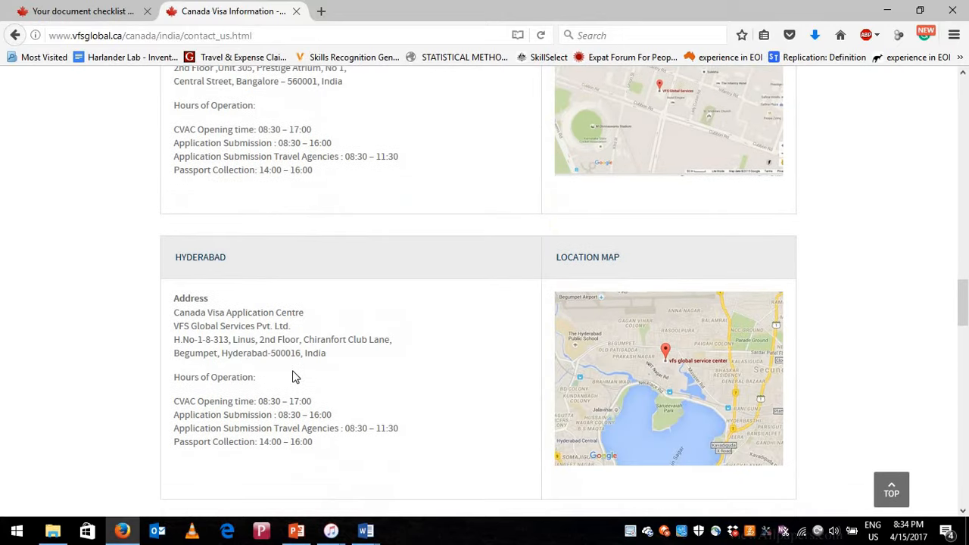
scroll(296, 377, down, 4)
scroll(215, 361, down, 6)
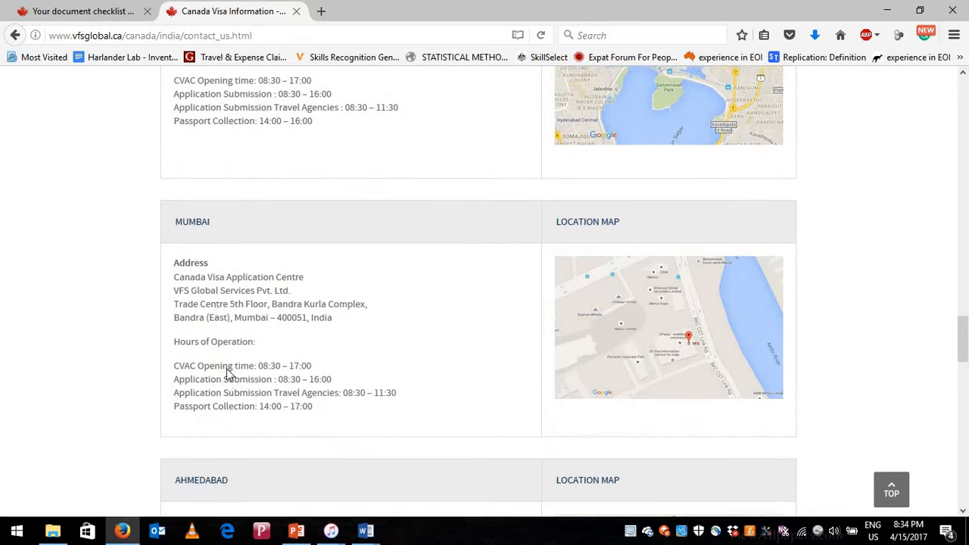
scroll(244, 371, down, 4)
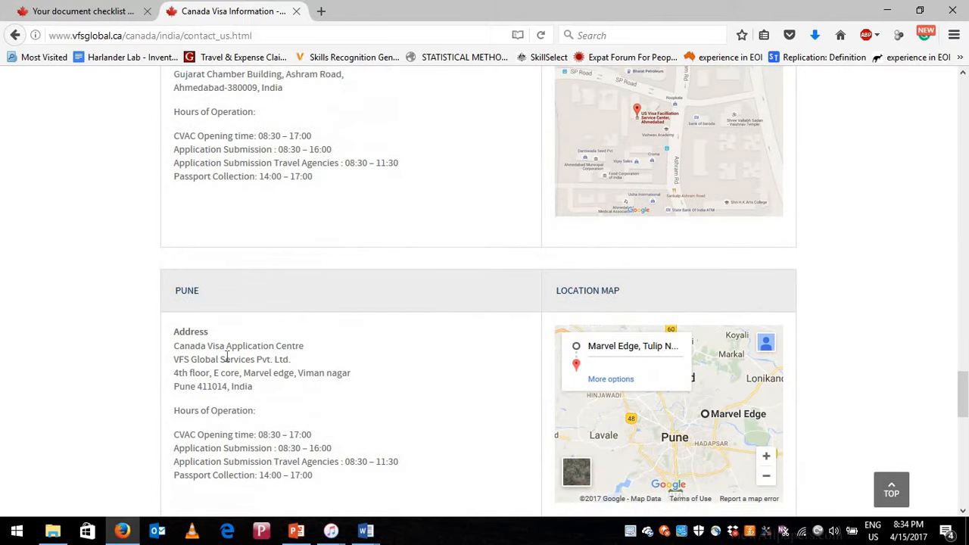
scroll(226, 357, down, 5)
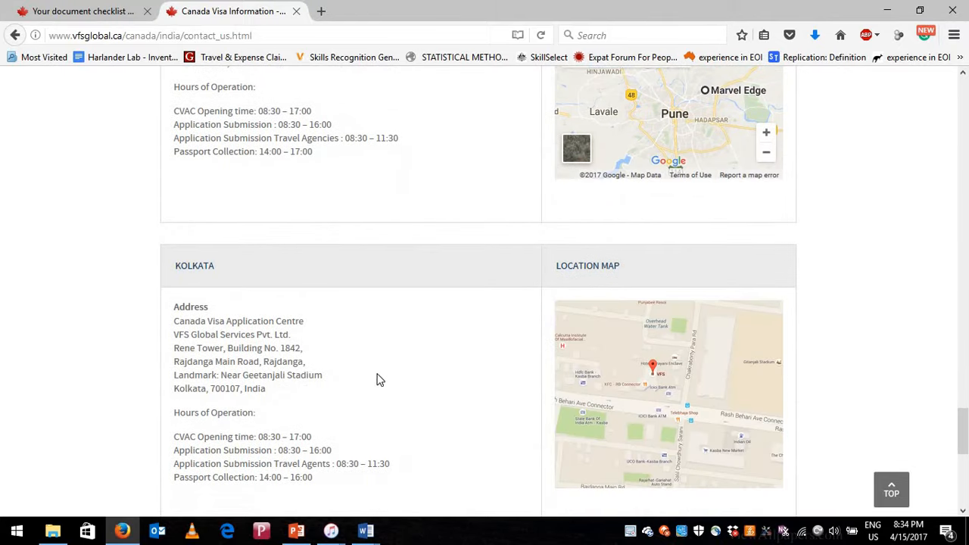
scroll(407, 400, up, 20)
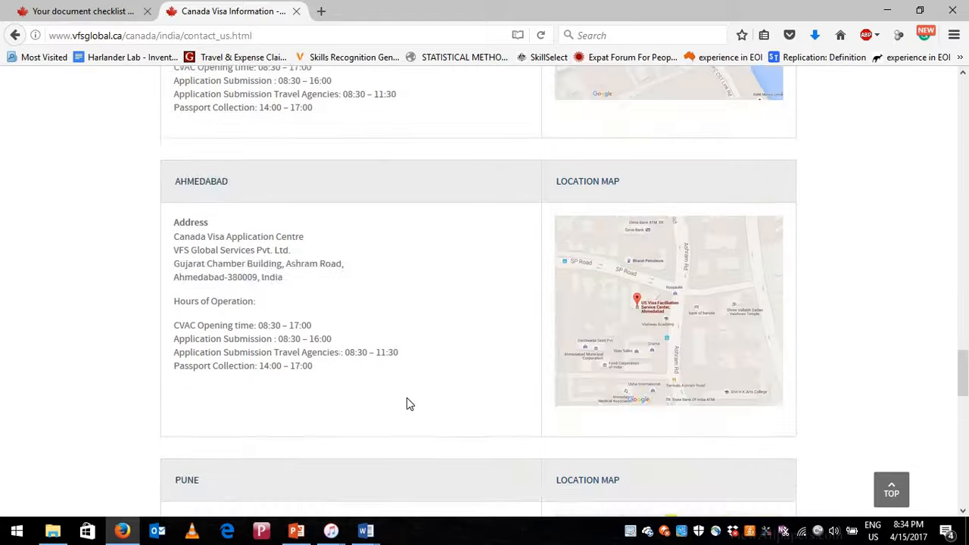
scroll(404, 406, up, 12)
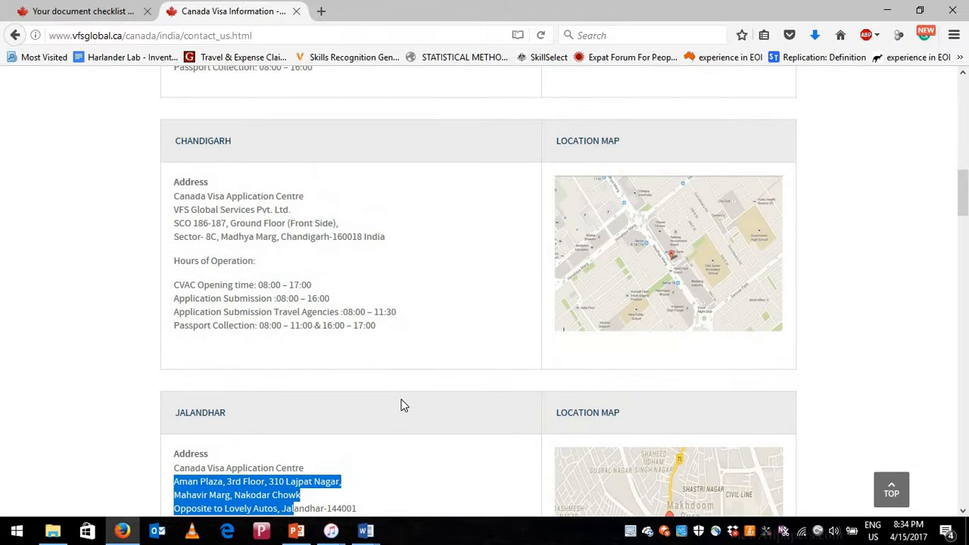
scroll(404, 406, up, 4)
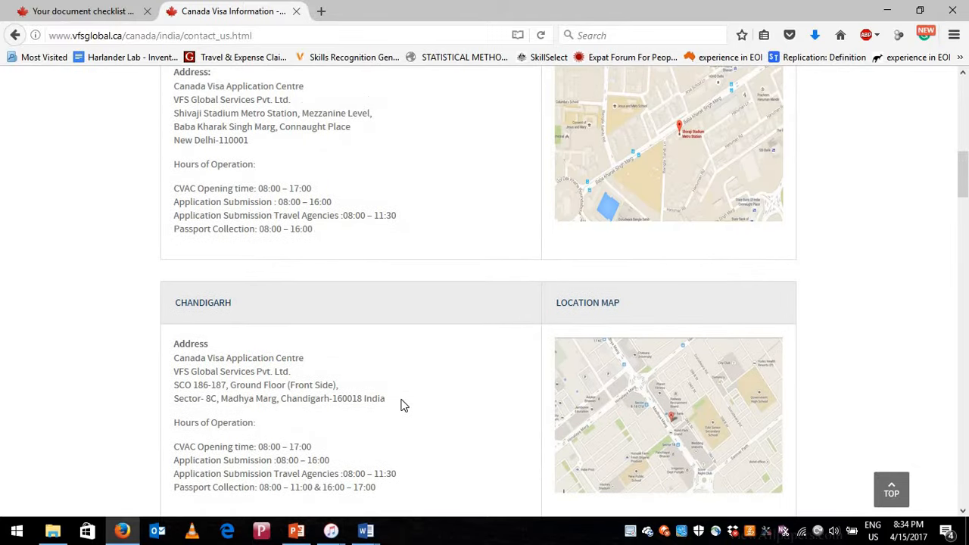
scroll(401, 401, up, 15)
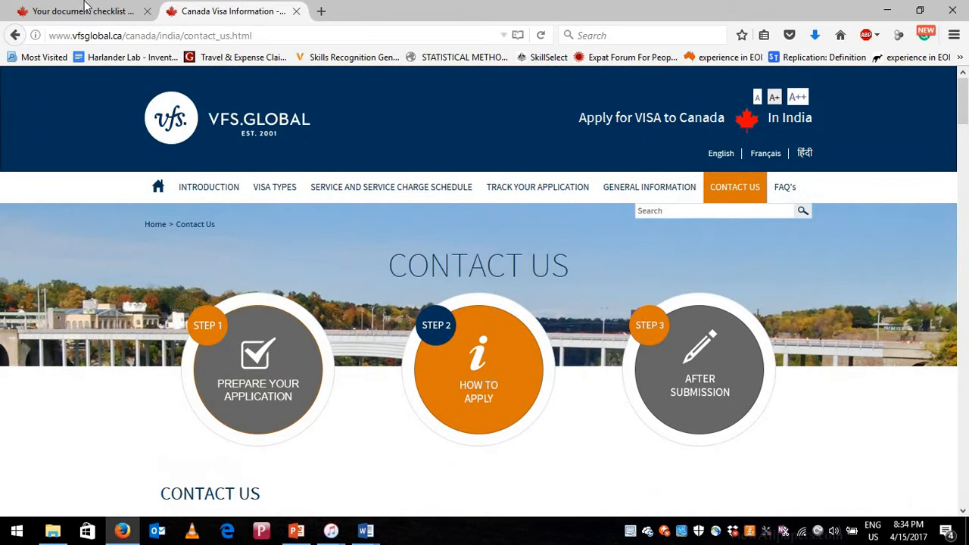
- Back on the checklist, scroll through Supporting and Optional Documents and deselect Letter of Explanation
click(86, 6)
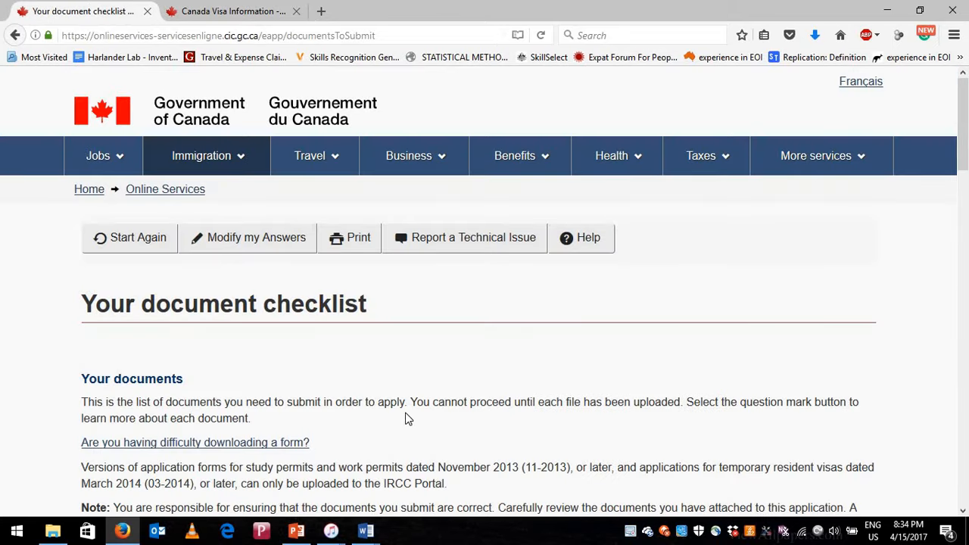
scroll(399, 414, down, 5)
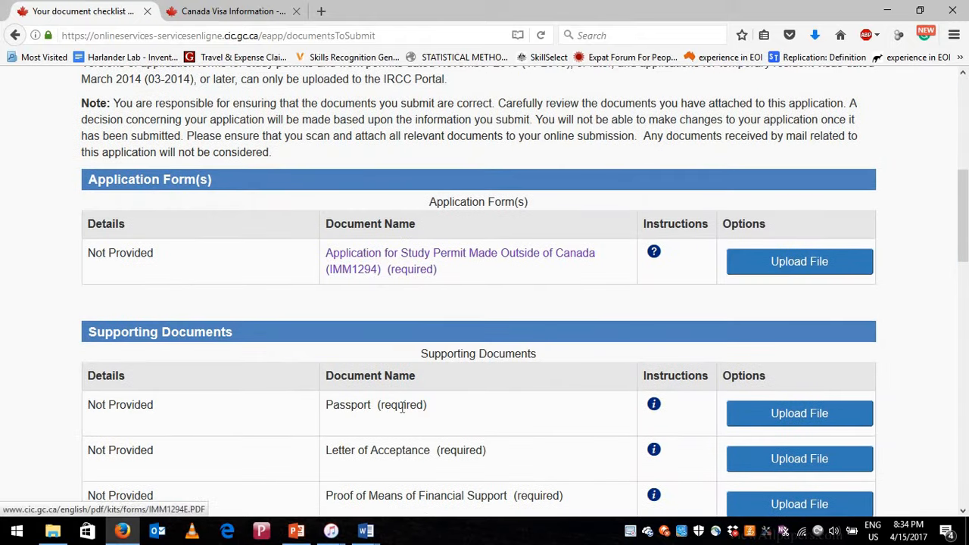
scroll(401, 409, down, 2)
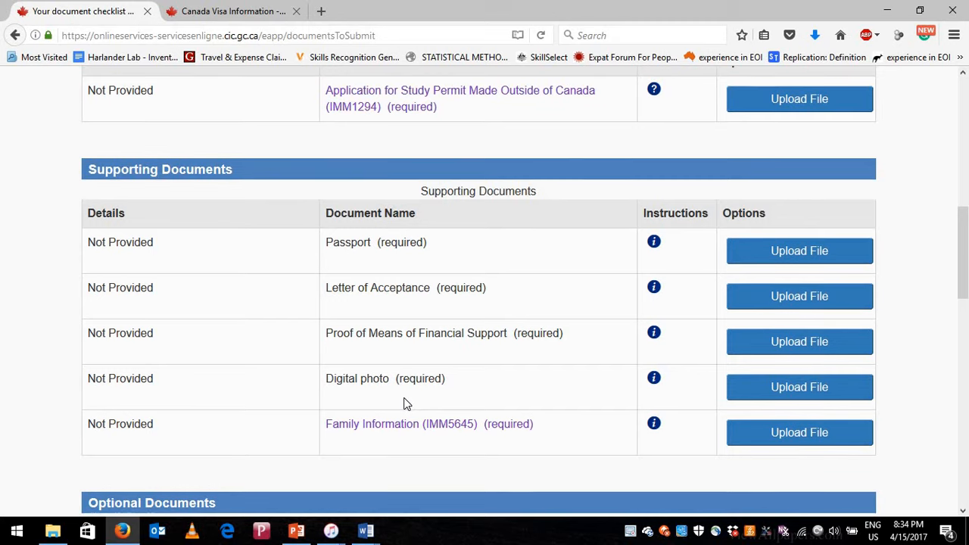
scroll(404, 402, down, 2)
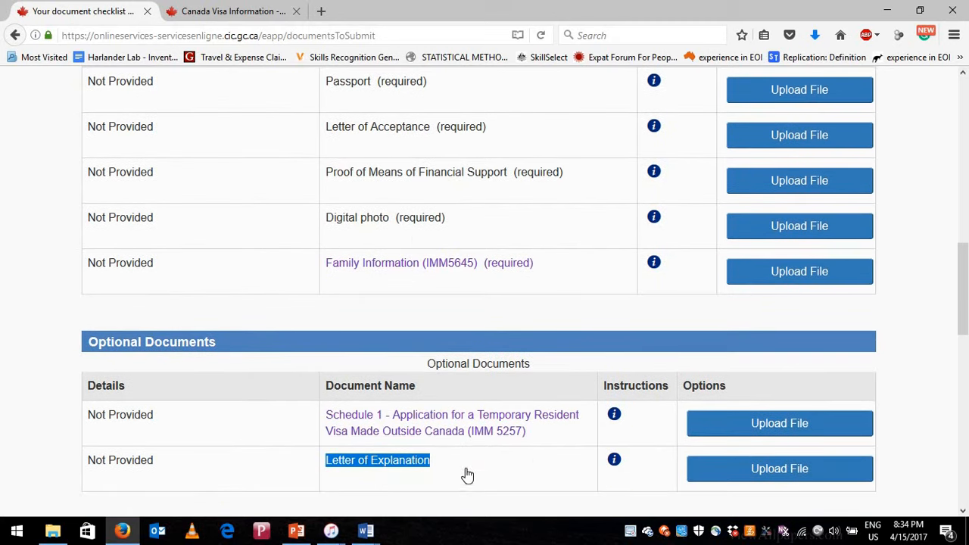
scroll(571, 225, down, 1)
scroll(485, 426, down, 1)
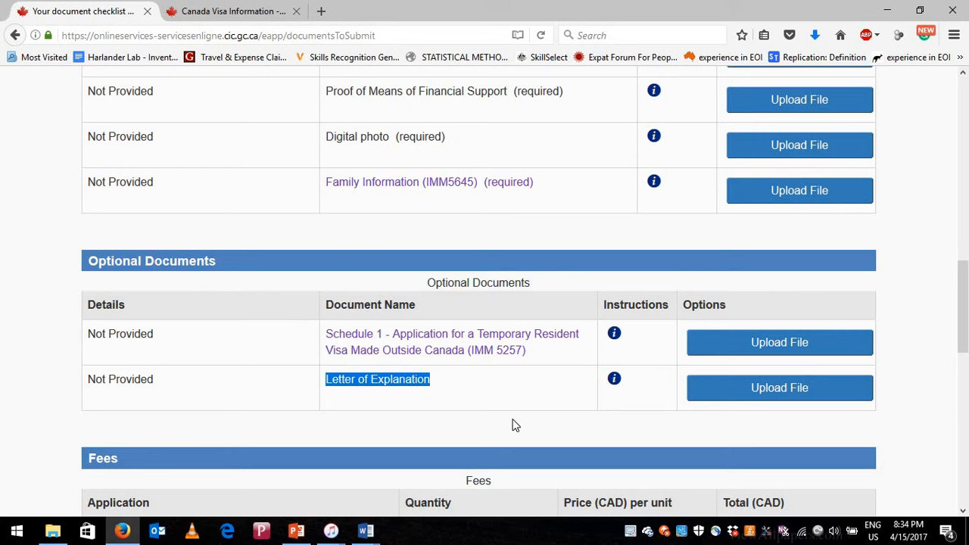
click(513, 426)
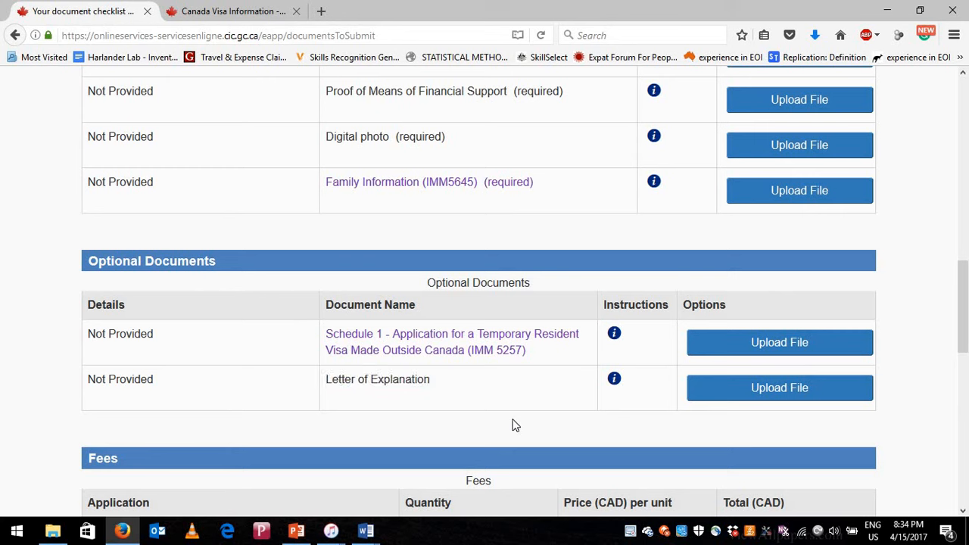